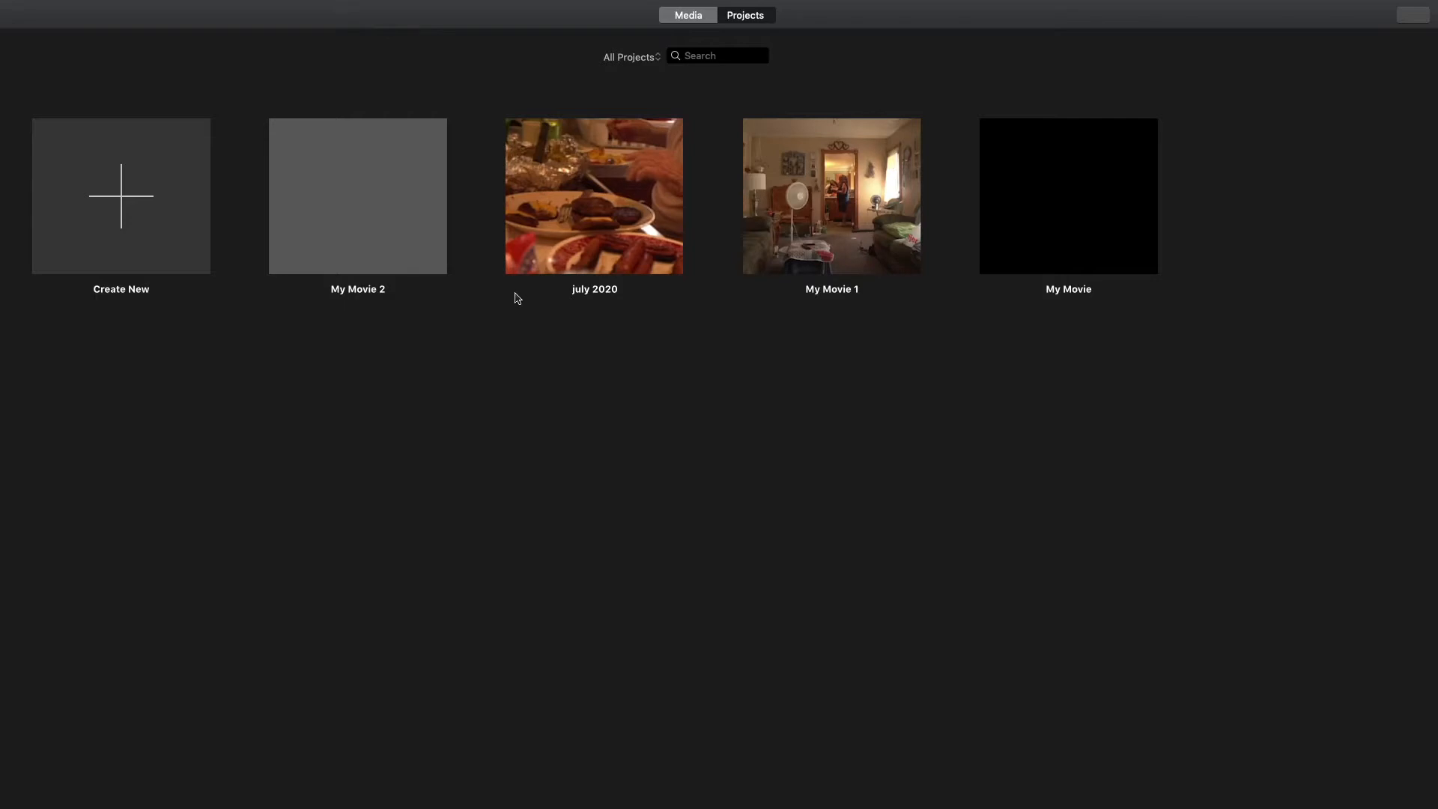
Look through the media library's 5-31-20 event and All Events, and return to the projects overview
mouse_move(367, 252)
mouse_move(1023, 217)
click(684, 16)
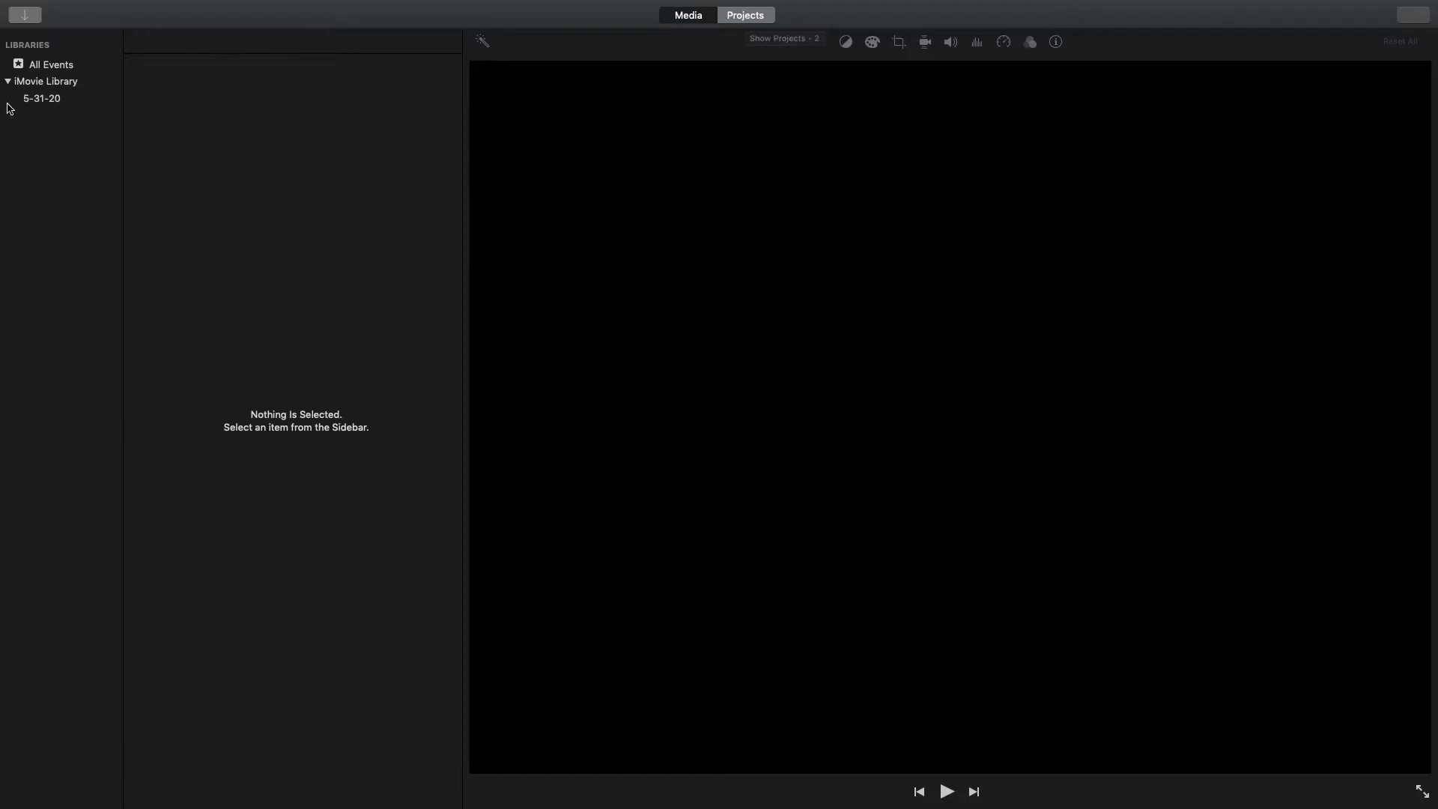
click(43, 98)
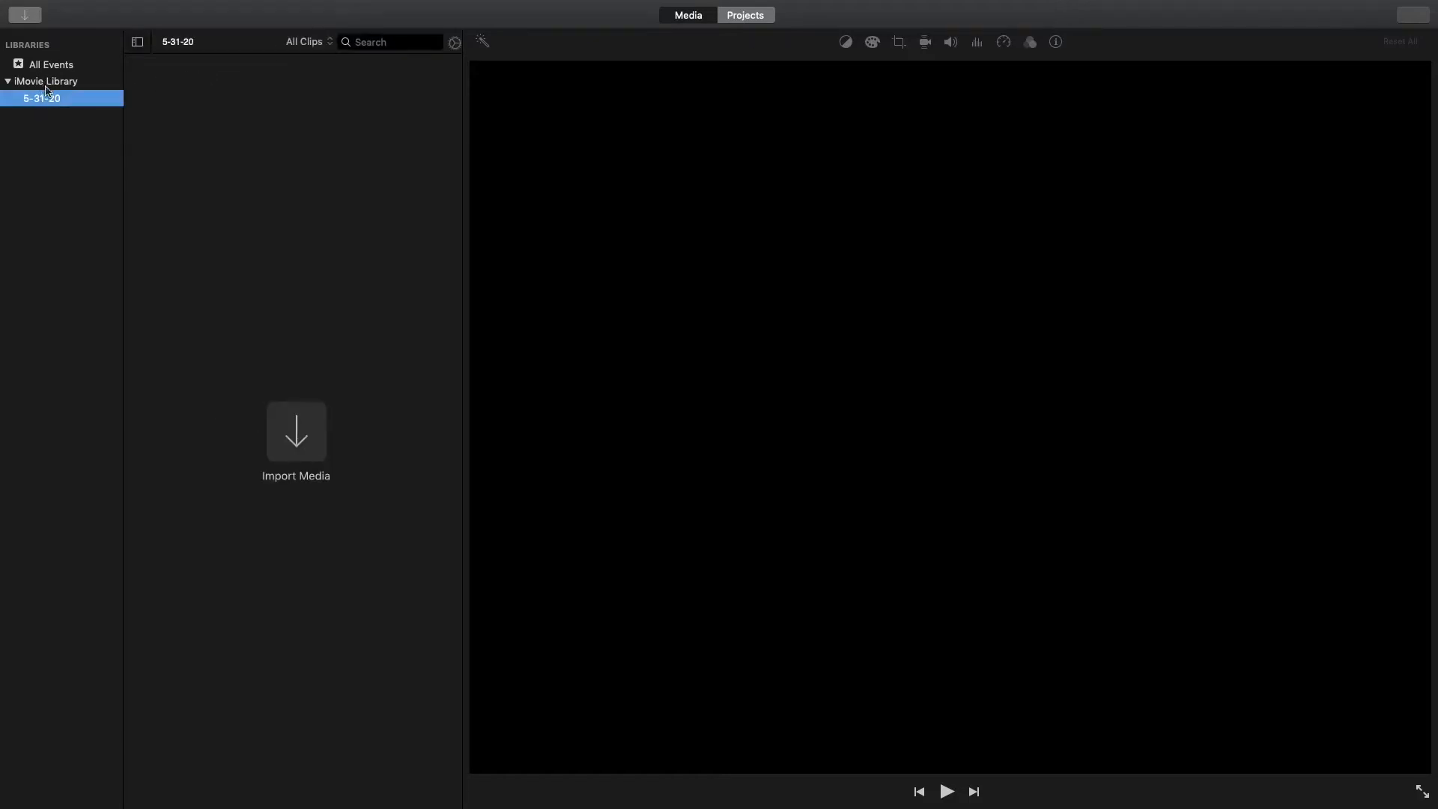
click(50, 67)
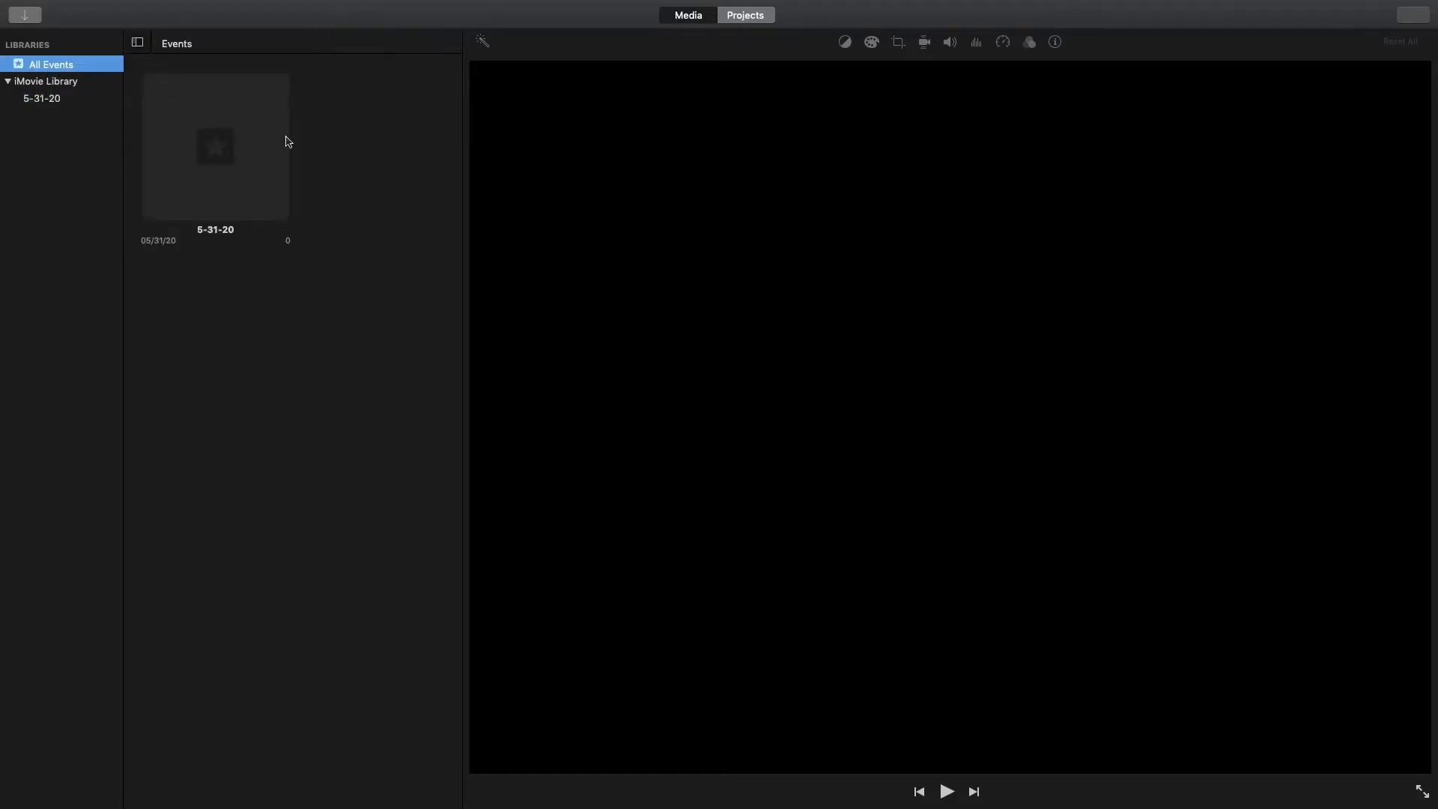
click(758, 23)
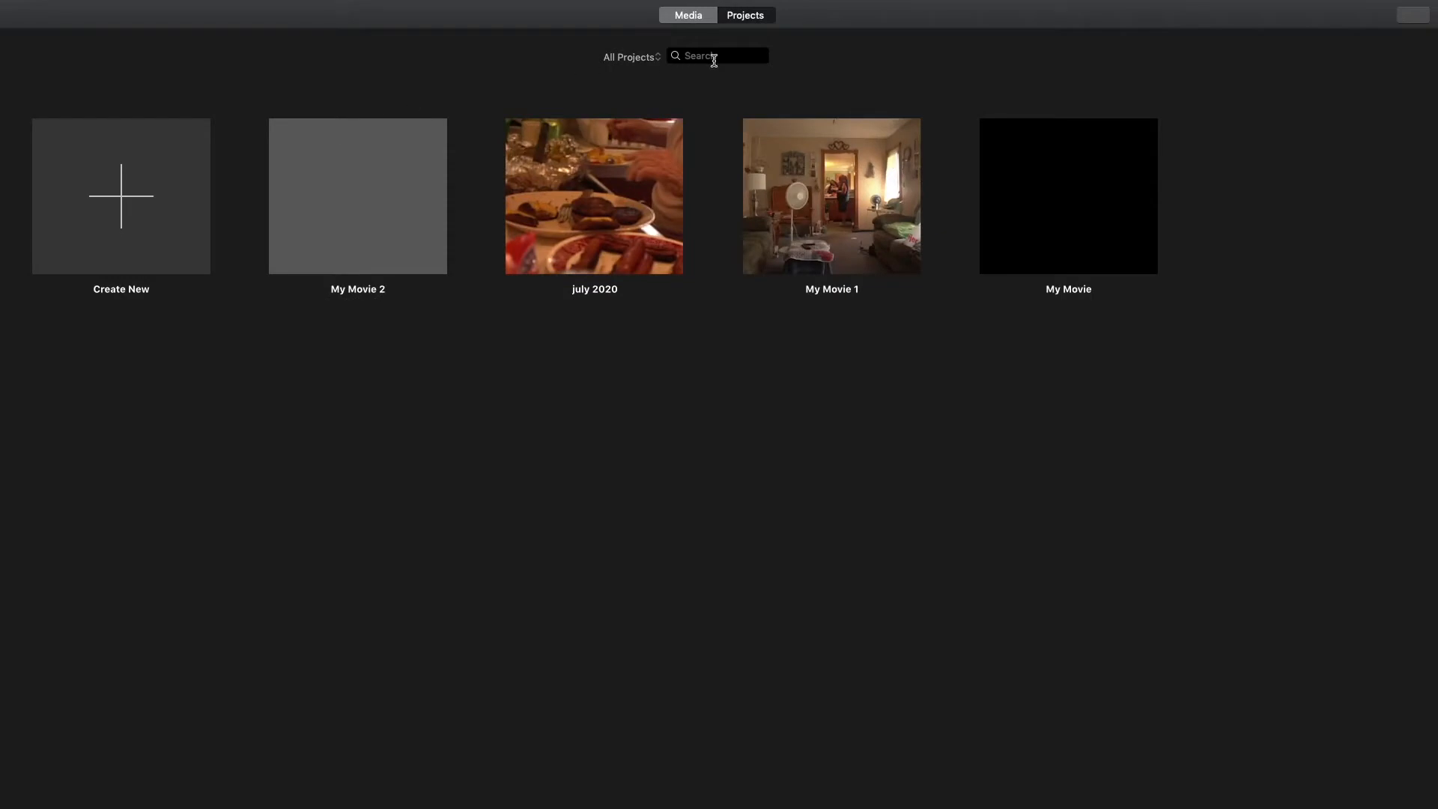
Open the My Movie 2 project and show its project media
double_click(381, 157)
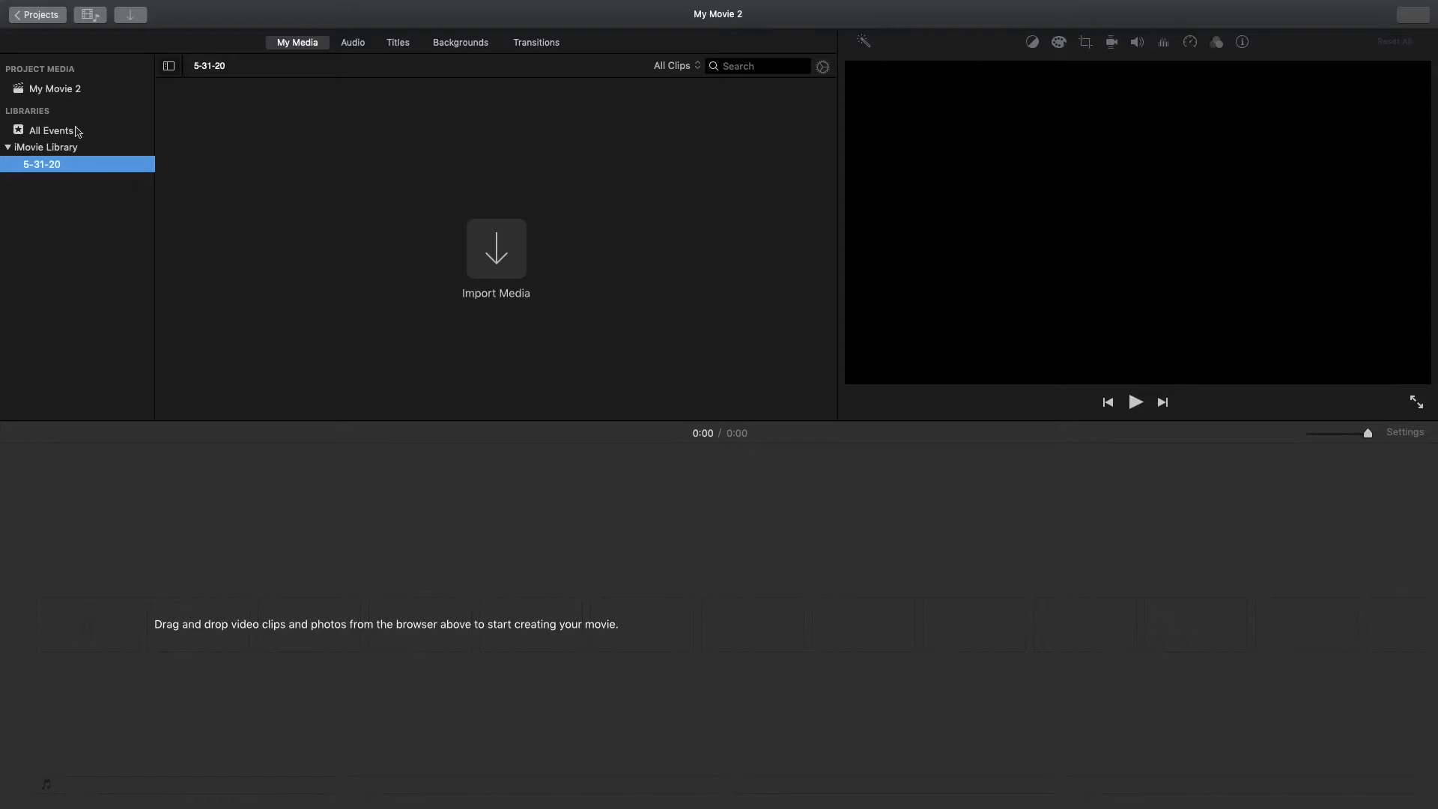
click(54, 87)
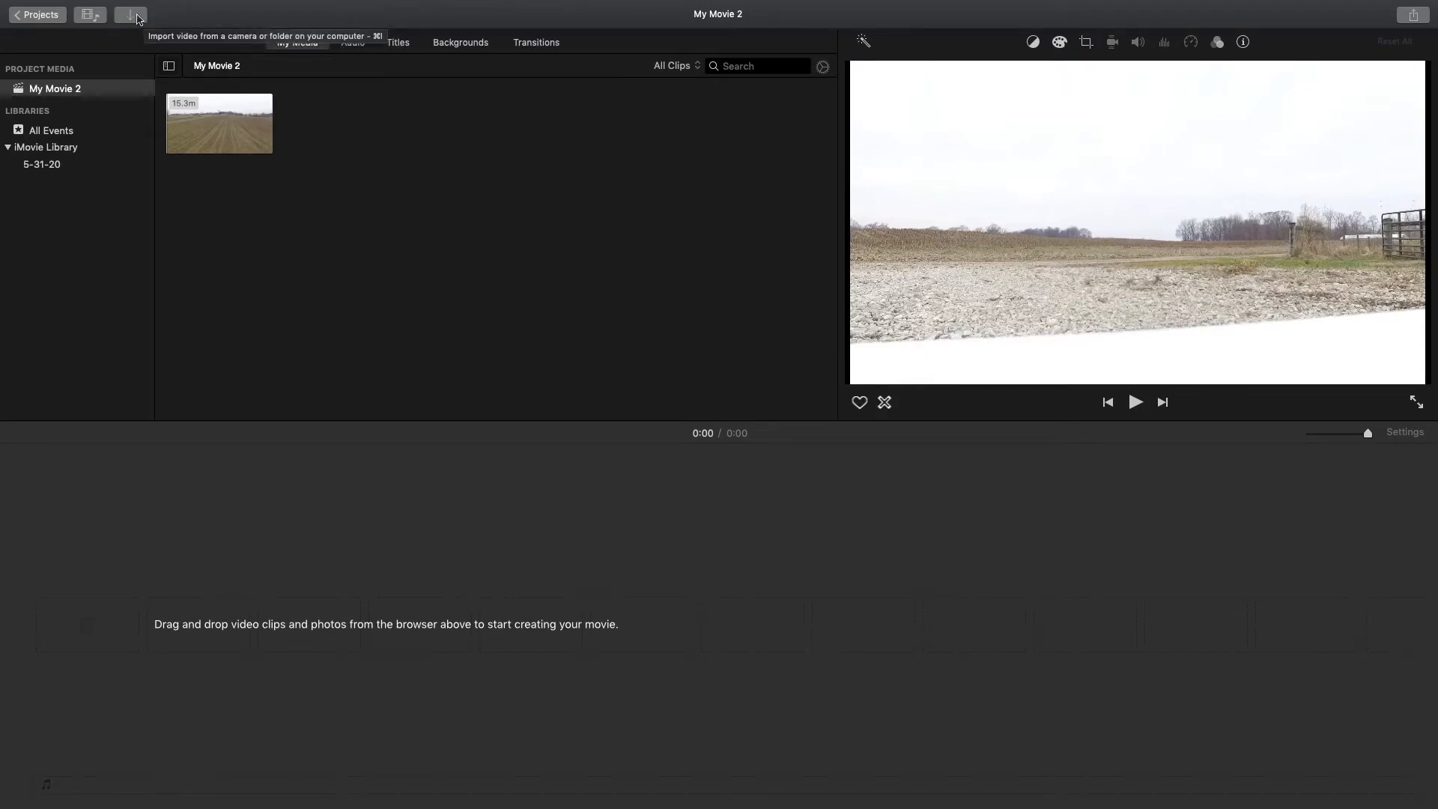
Start a media import and browse the HGST 2 1TB drive to the Videvo folder inside Stock
click(138, 19)
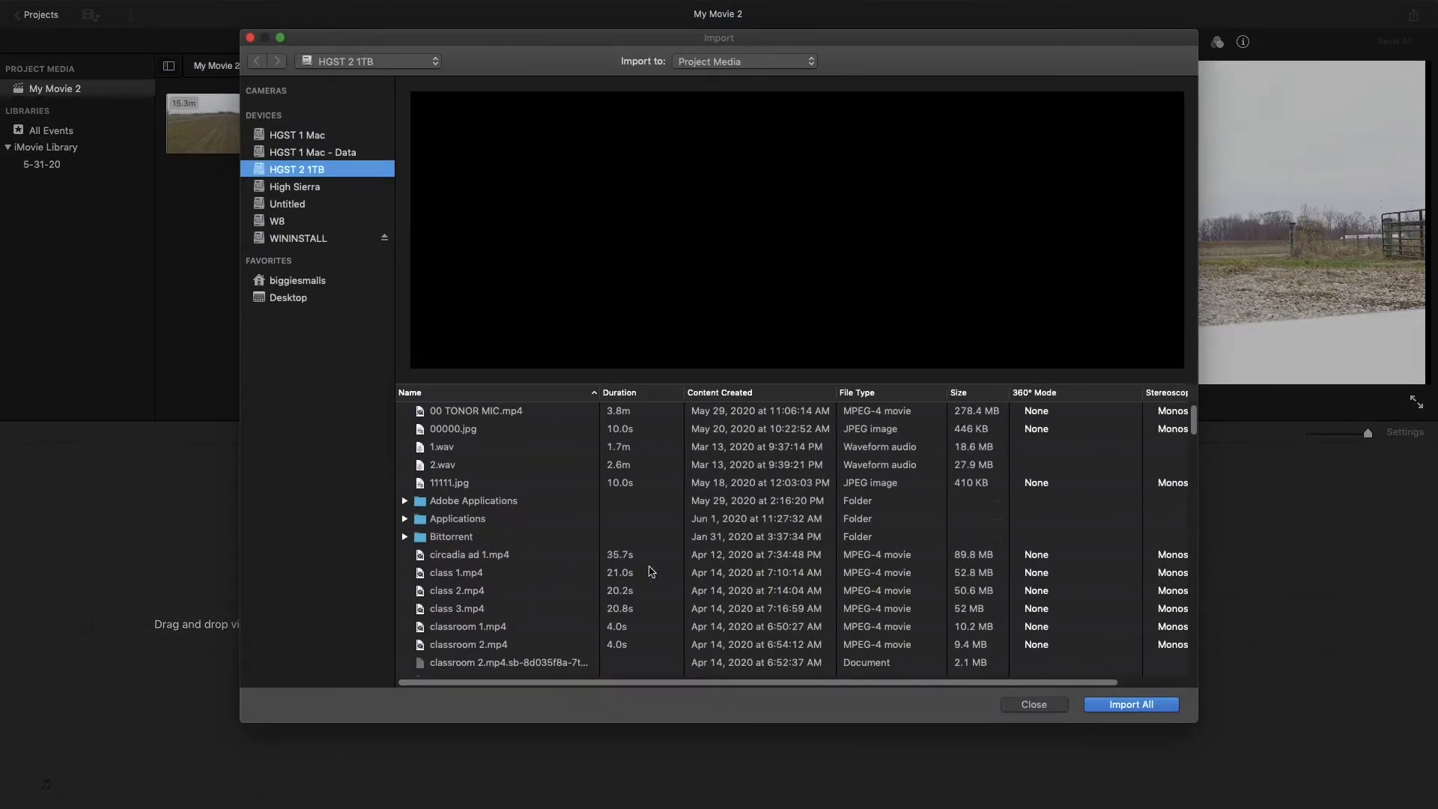
scroll(524, 524, down, 5)
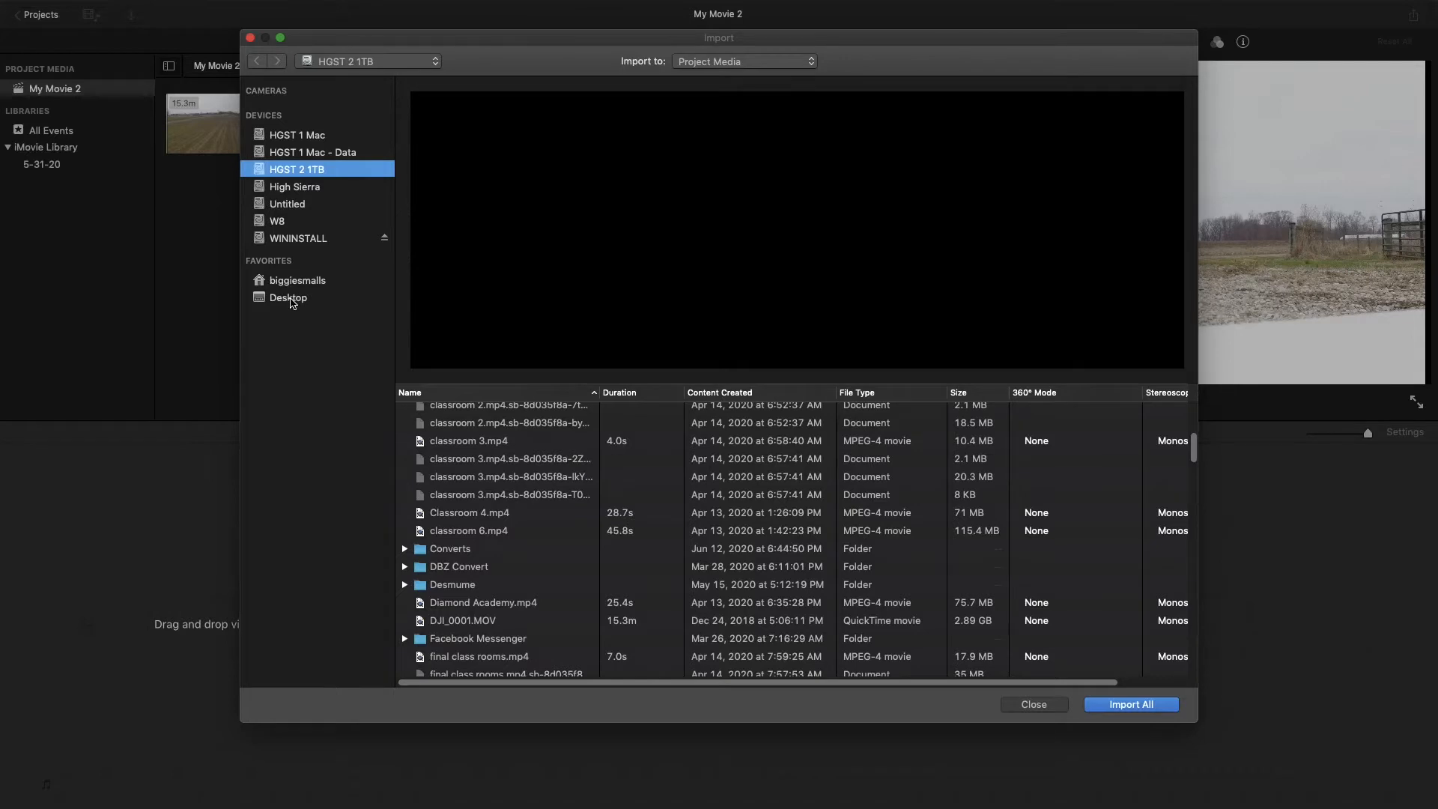
scroll(521, 522, down, 5)
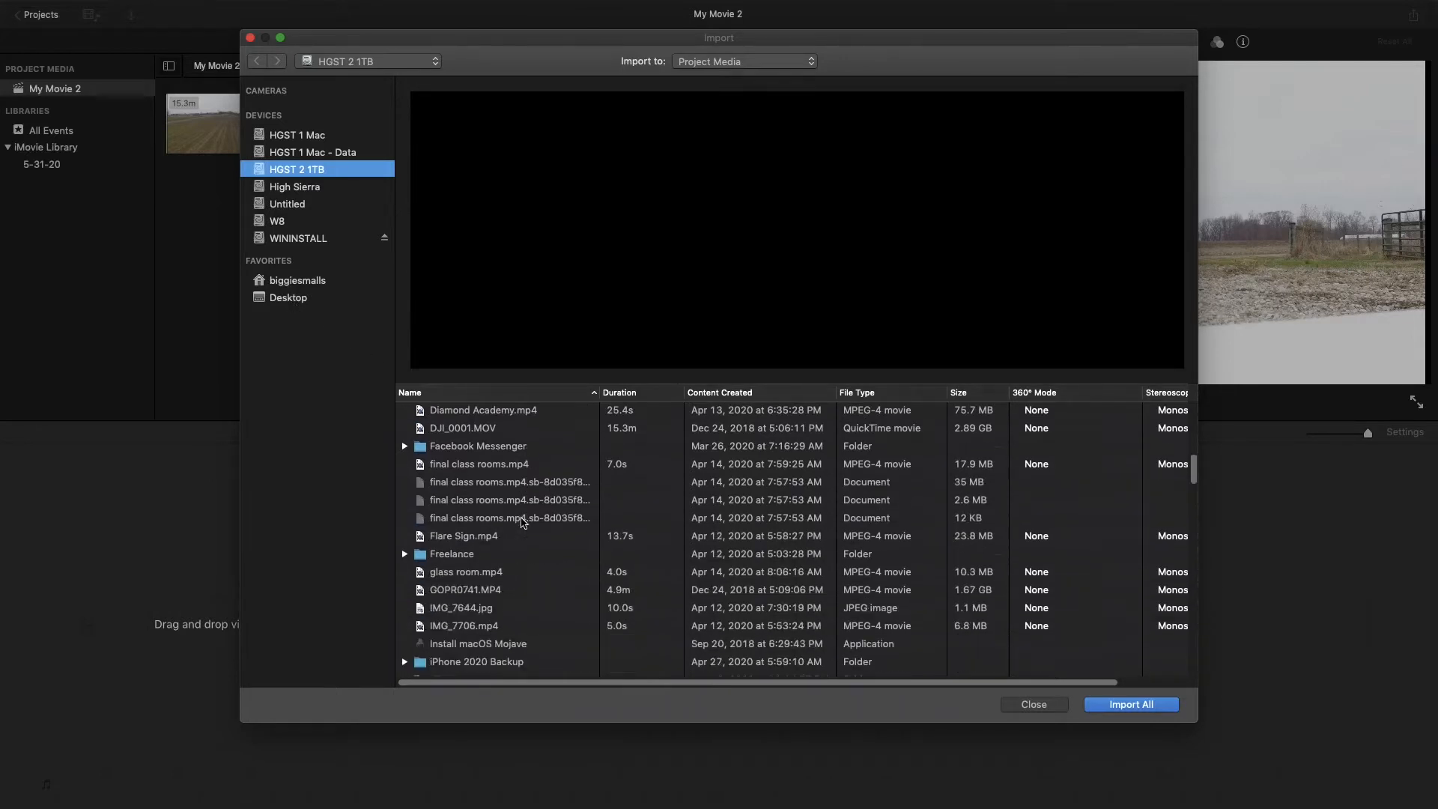
scroll(522, 522, down, 15)
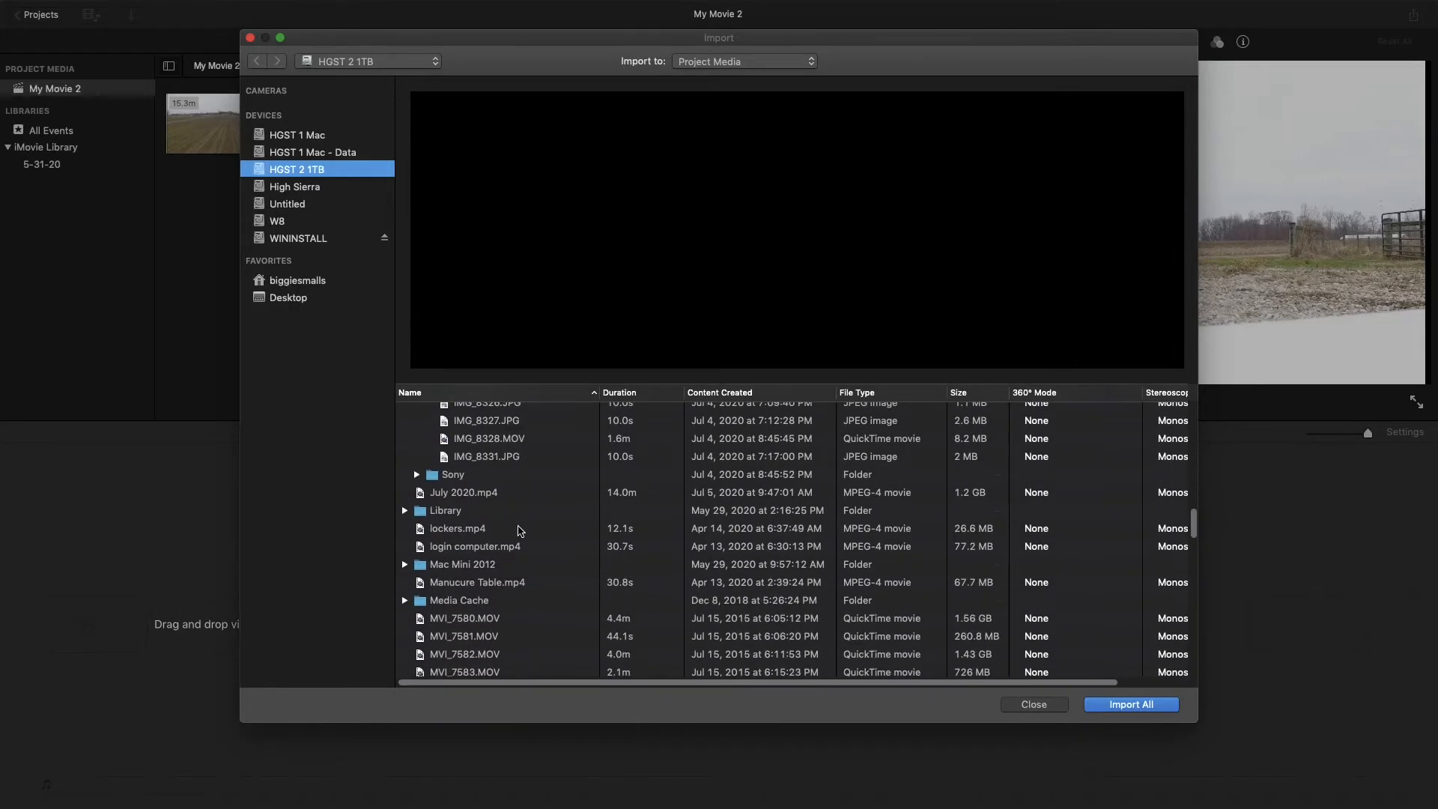
scroll(522, 531, down, 5)
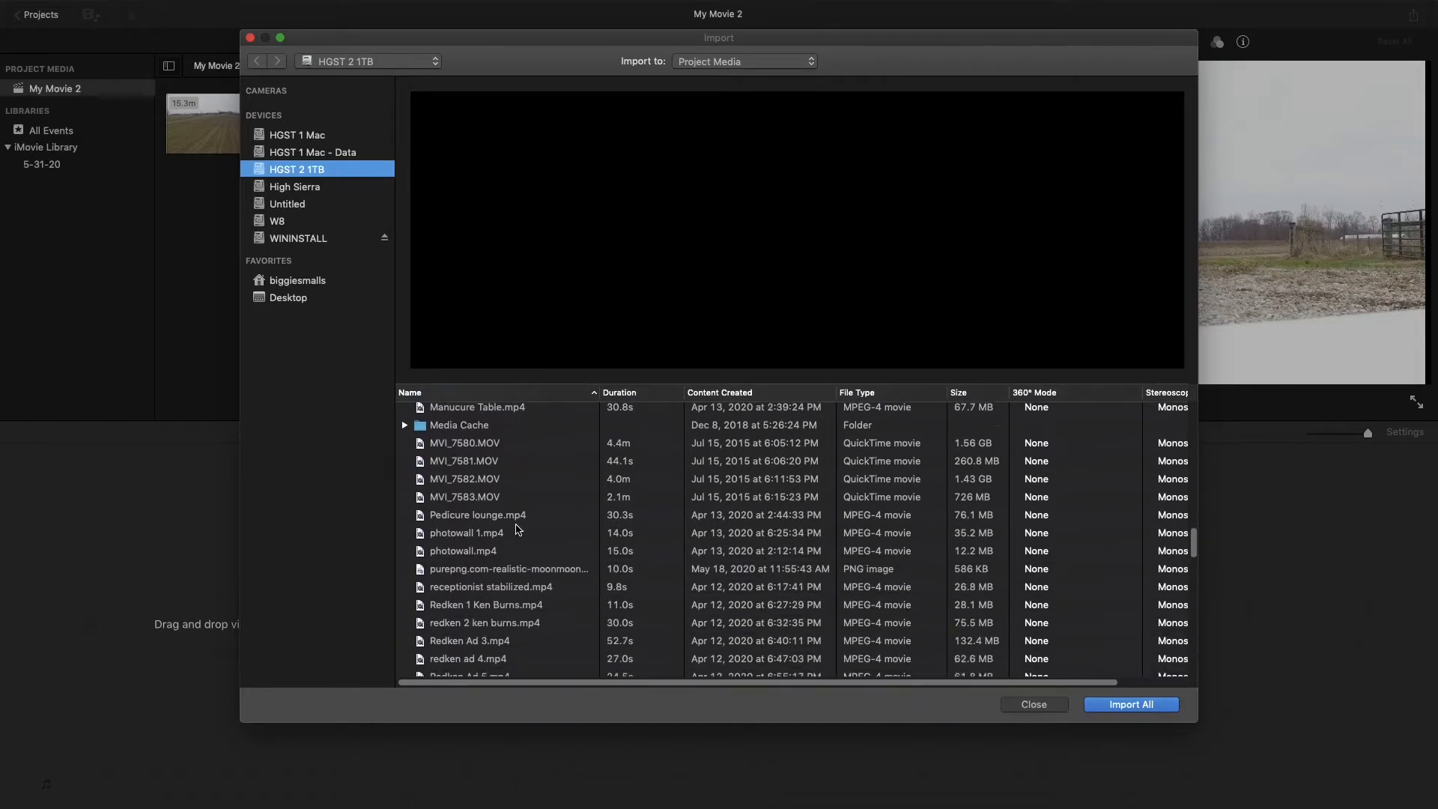
scroll(519, 530, down, 8)
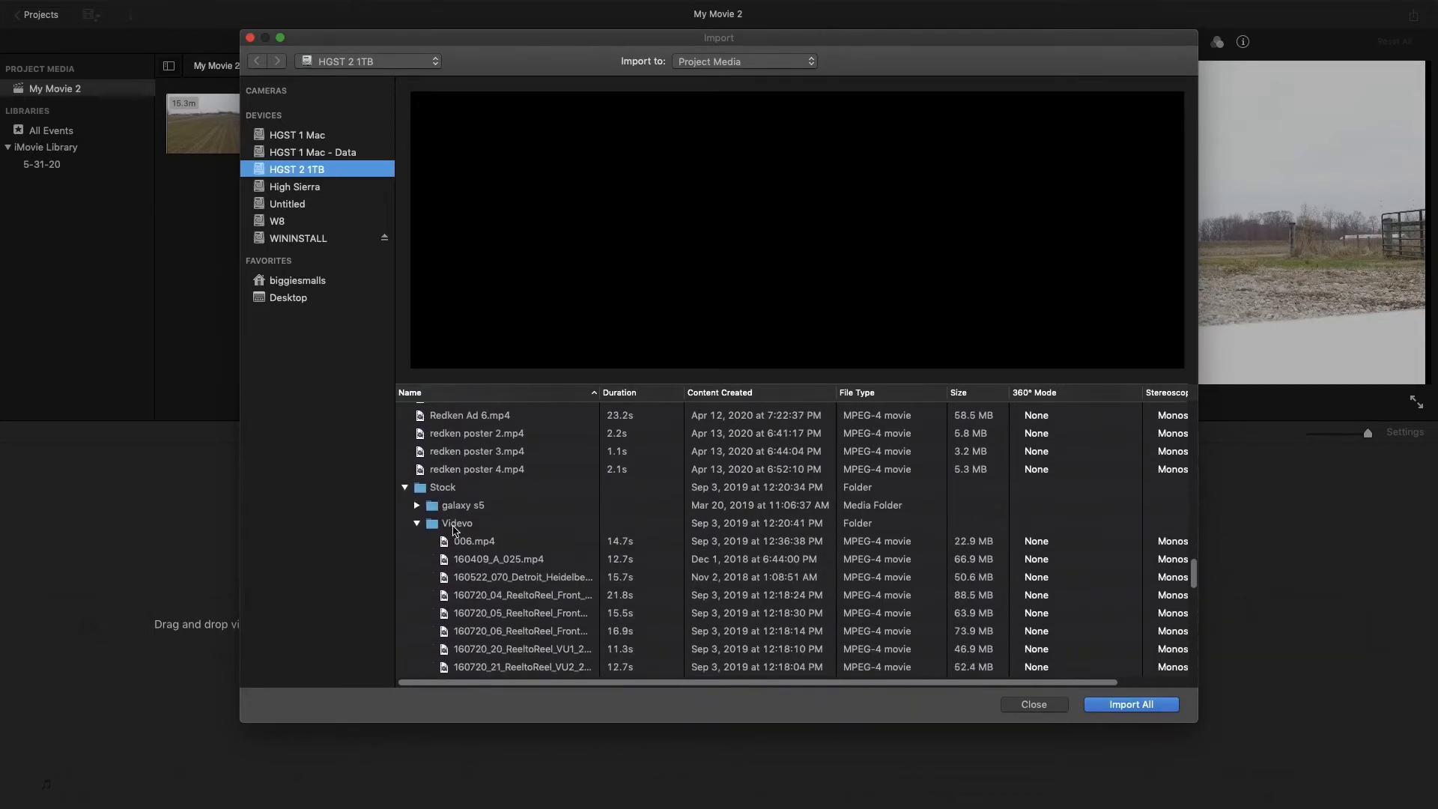
click(454, 528)
Preview the Videvo clips, comparing the front-view reel-to-reel videos, and import 160720_04_ReeltoReel_Front_2K into the project media
click(472, 546)
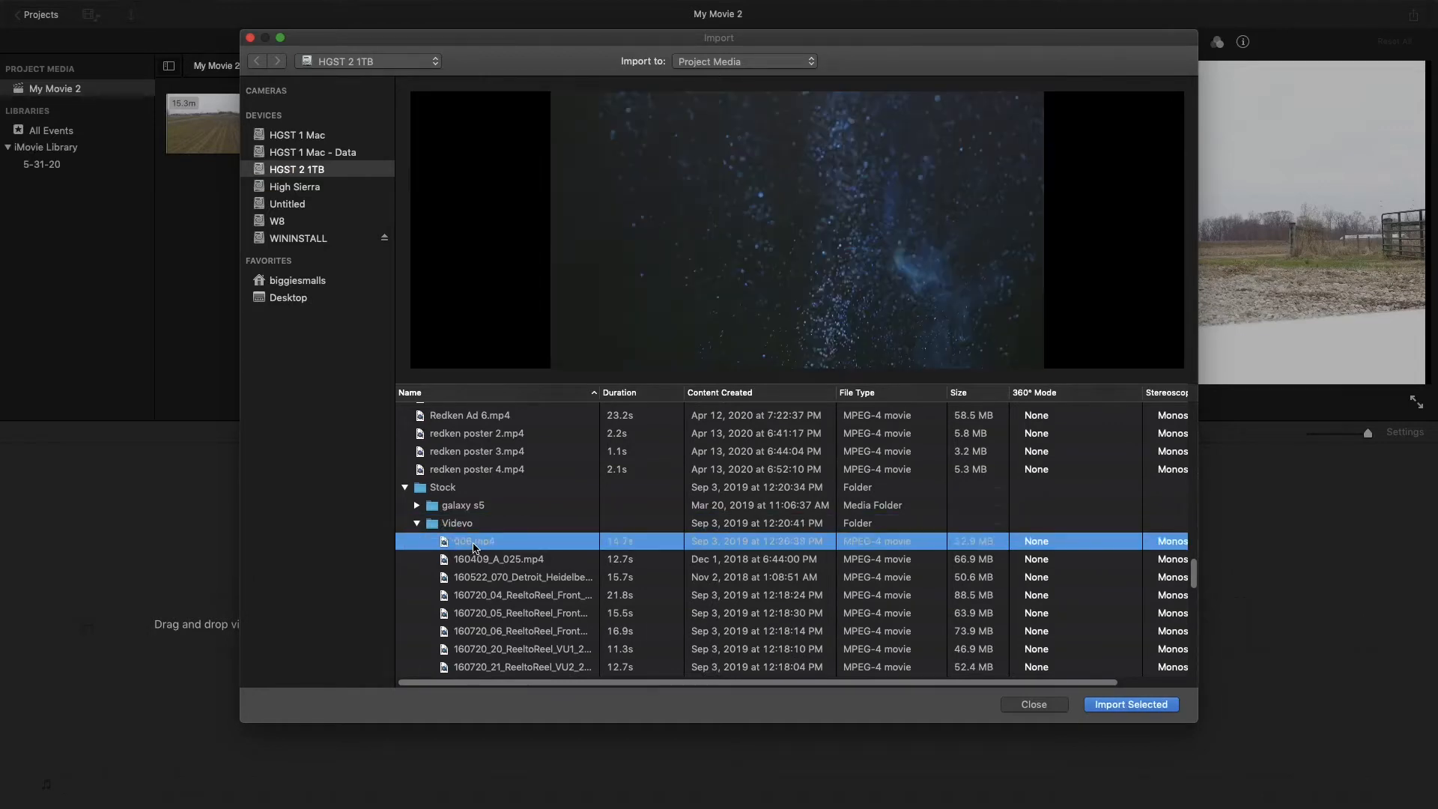
key(Down)
key(Down)
key(Down)
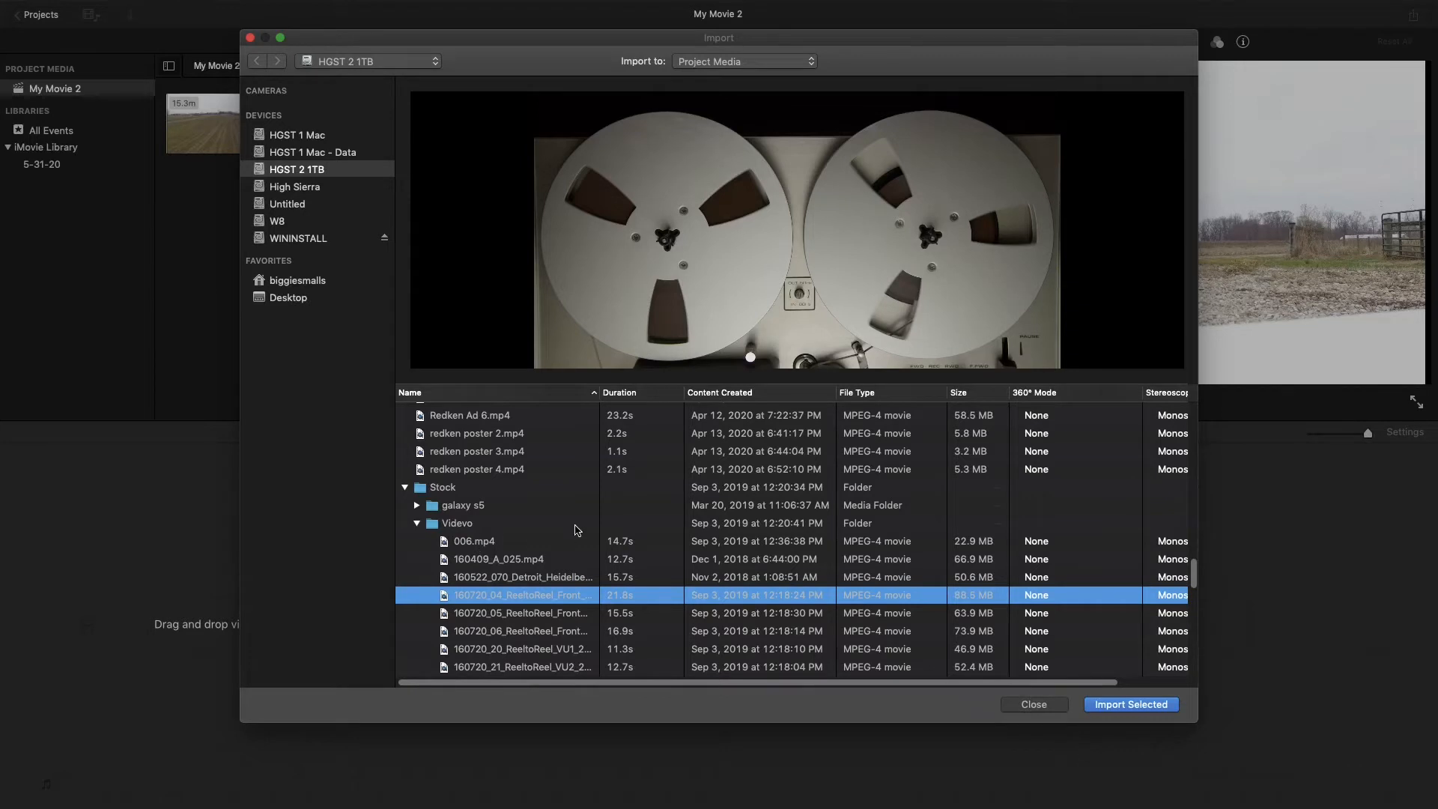
key(Down)
key(Up)
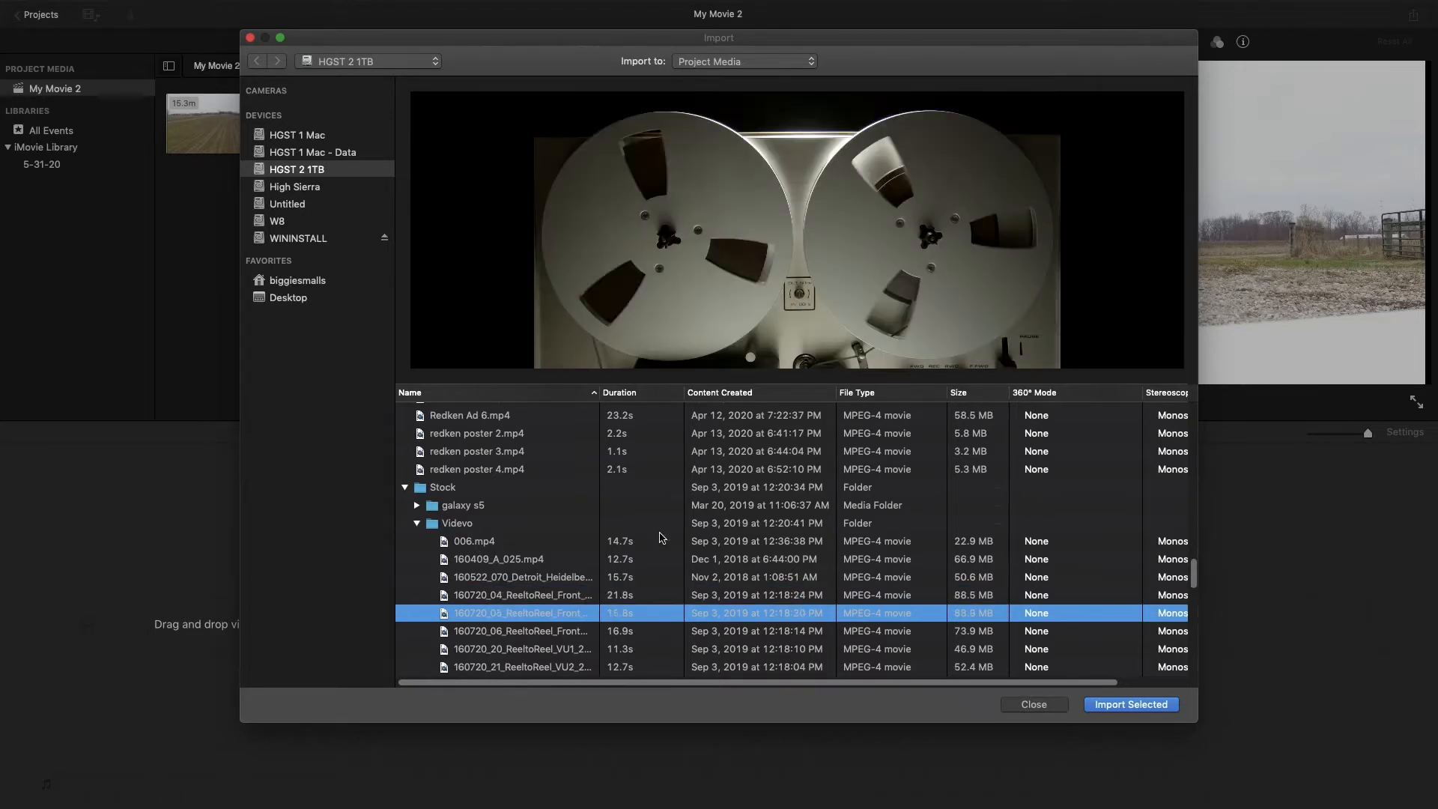
key(Down)
key(Up)
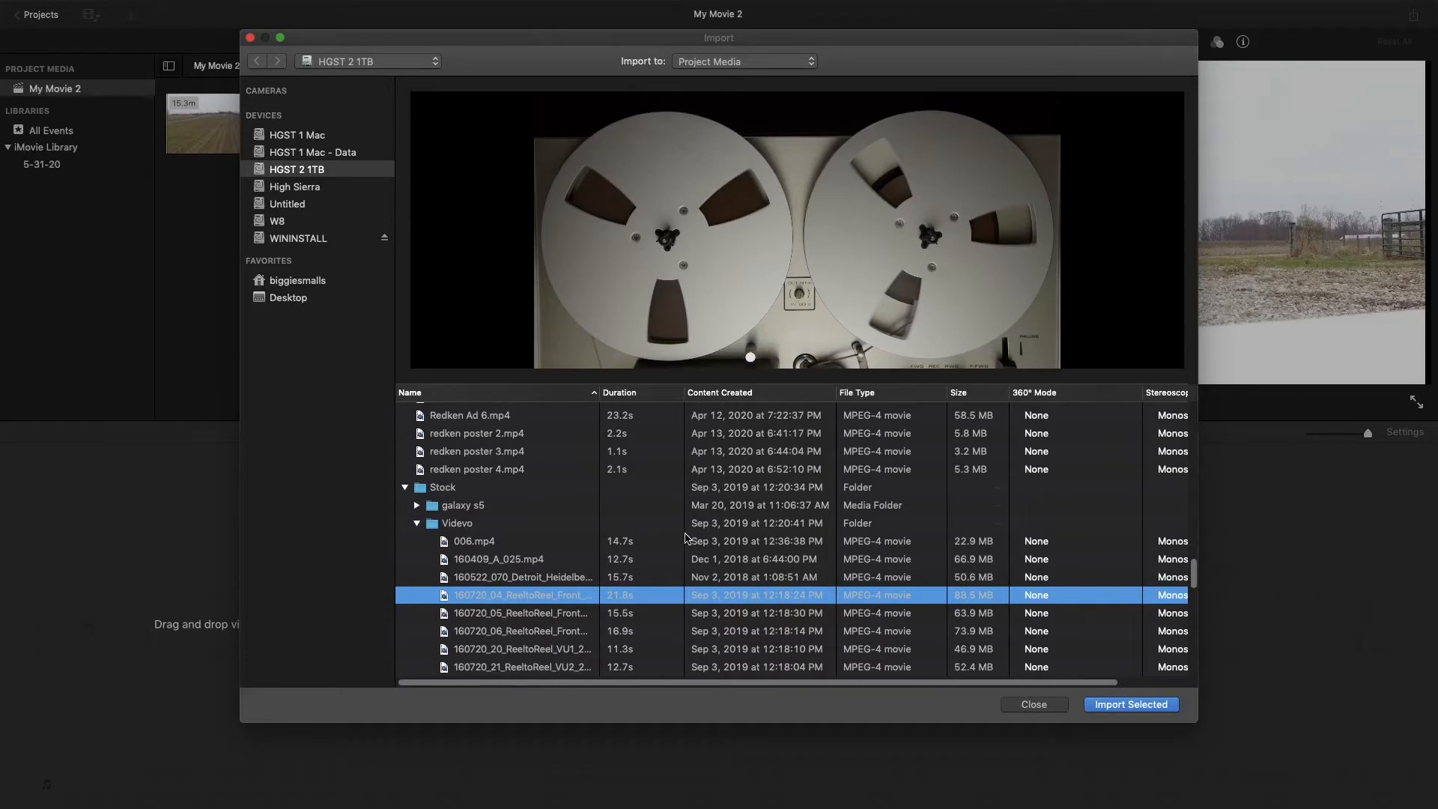
key(Down)
key(Up)
key(Down)
key(Up)
key(Down)
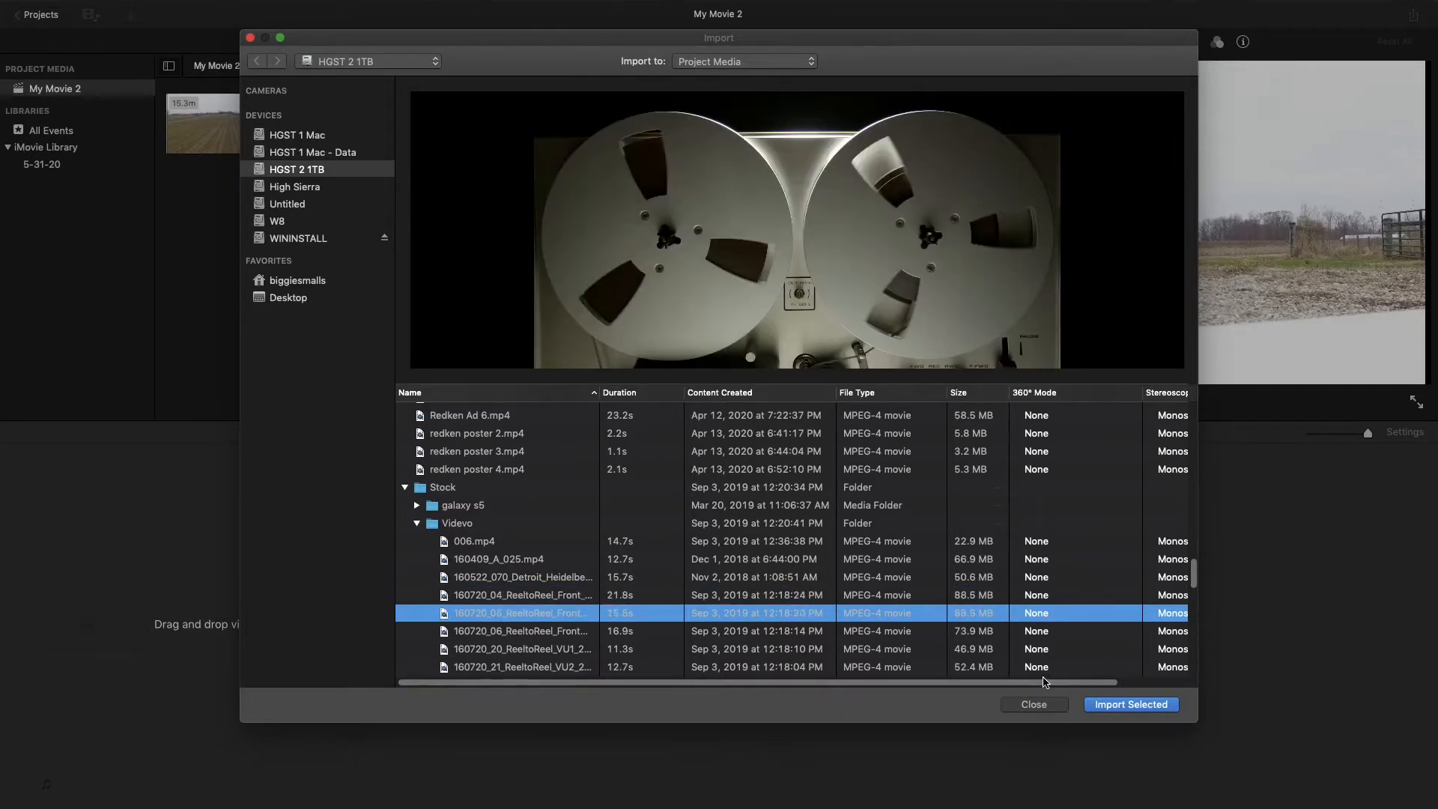
key(Up)
click(1118, 706)
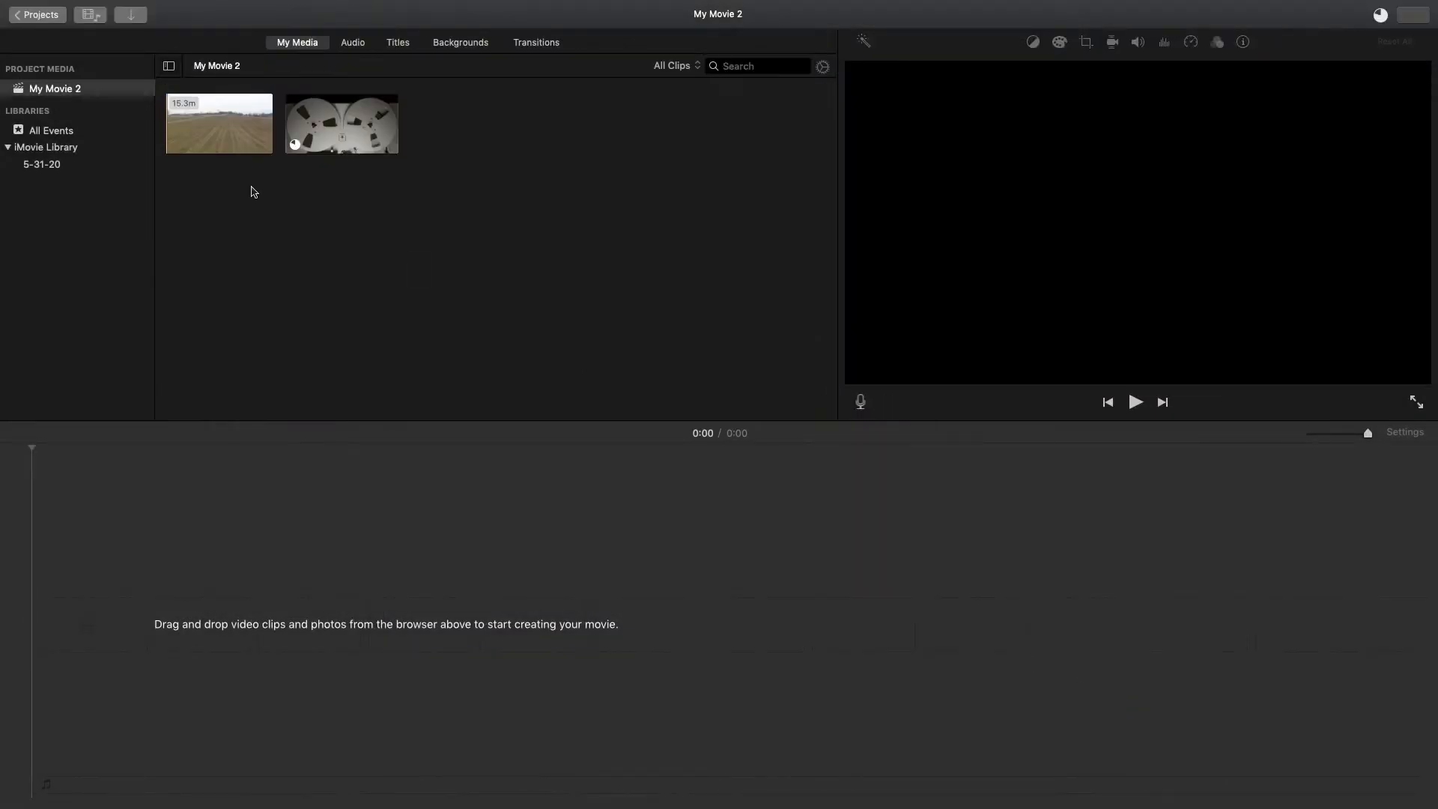
Add the imported reel-to-reel clip to the empty timeline
click(298, 151)
mouse_move(1371, 437)
mouse_down()
mouse_move(1310, 434)
mouse_move(1376, 437)
mouse_up()
click(337, 128)
mouse_move(337, 129)
mouse_down()
mouse_move(215, 519)
mouse_move(154, 611)
mouse_up()
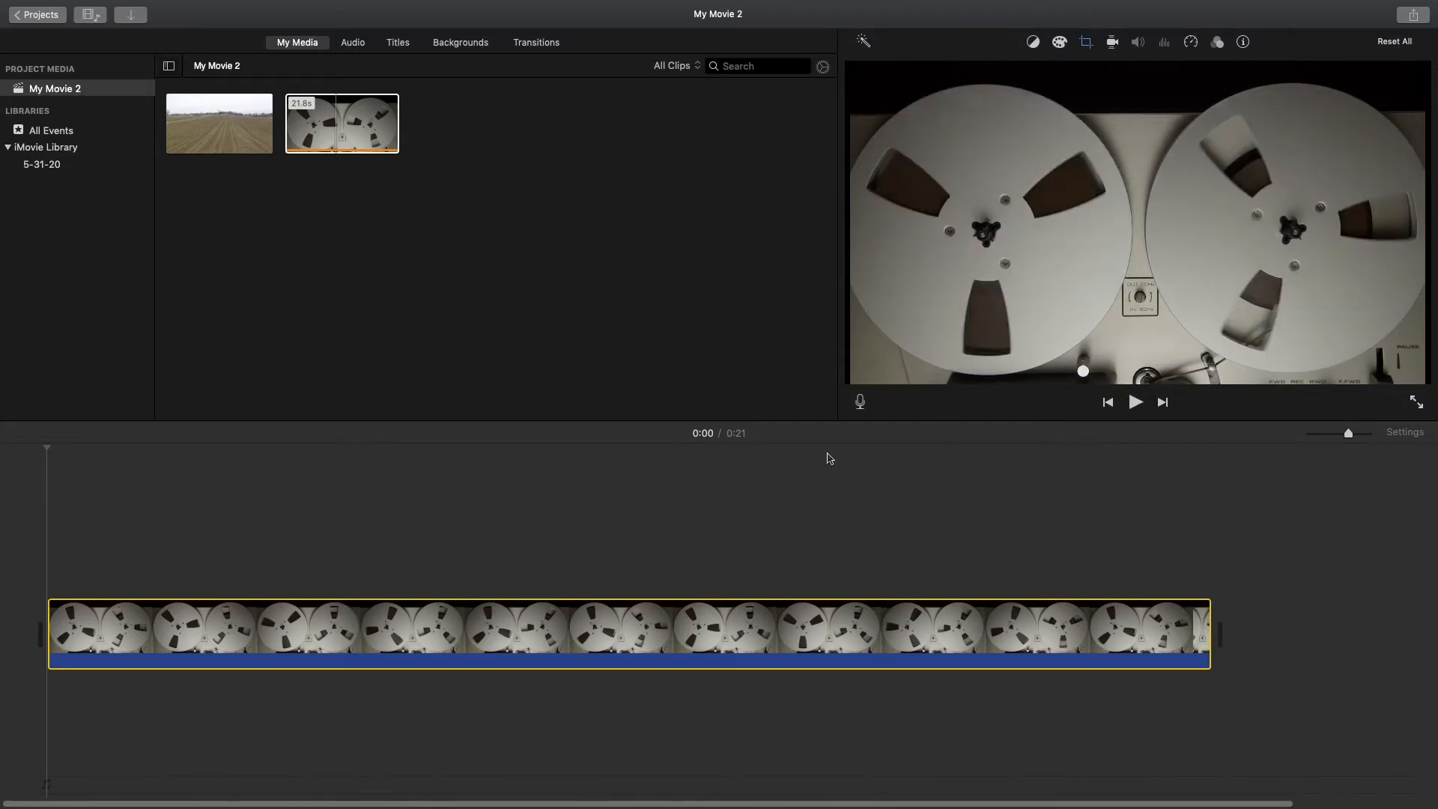
Play the first seconds of the timeline and return the playhead to the start
click(51, 528)
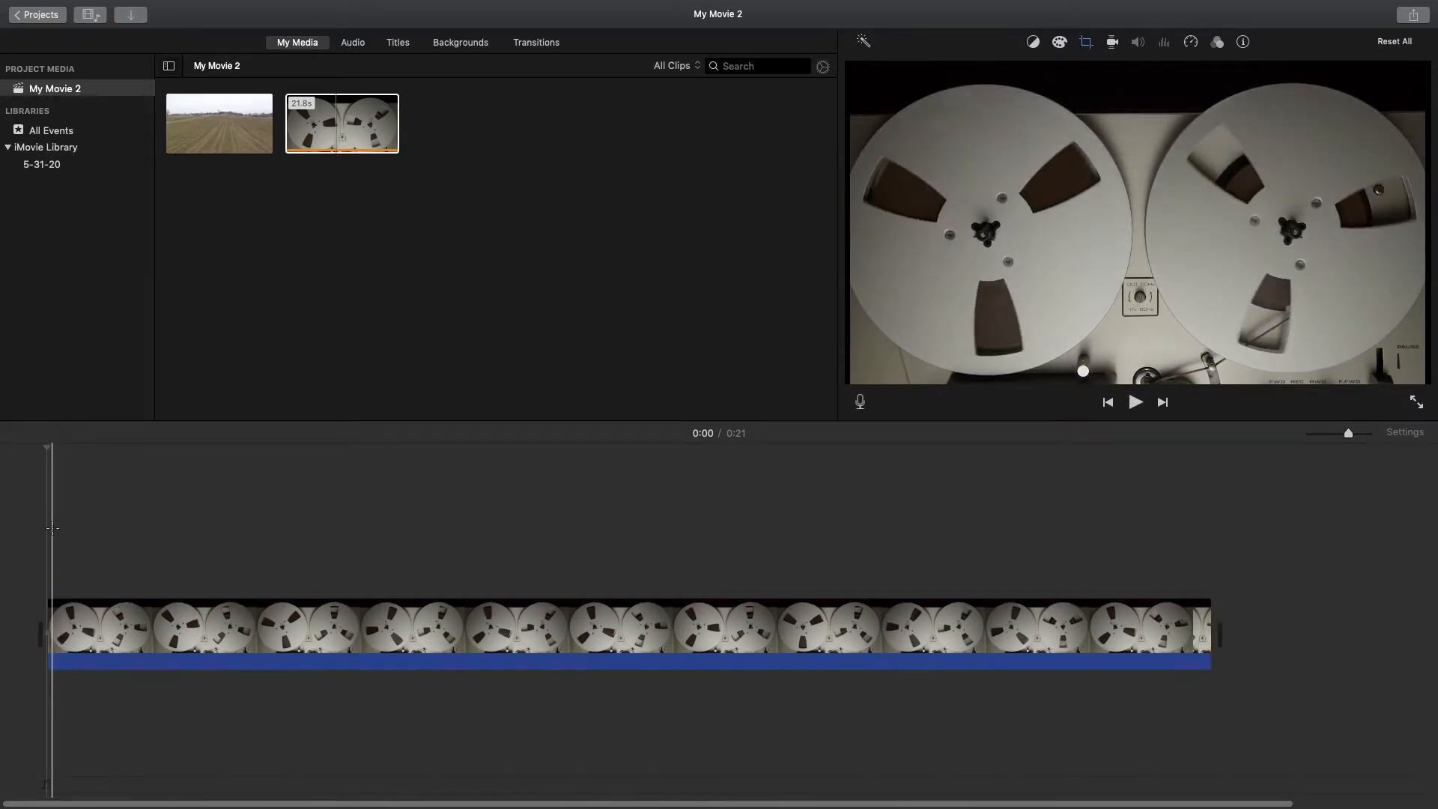
key(space)
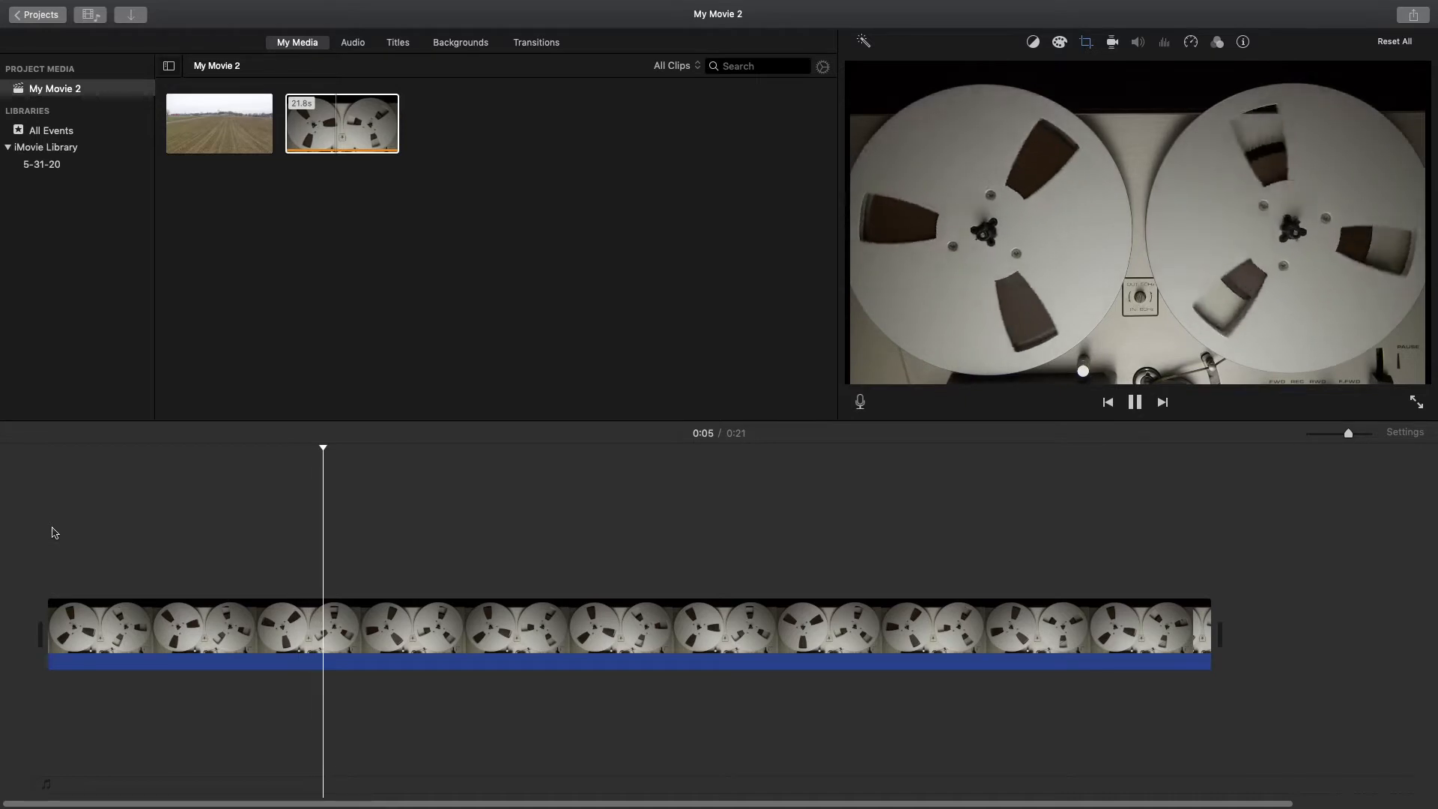
key(space)
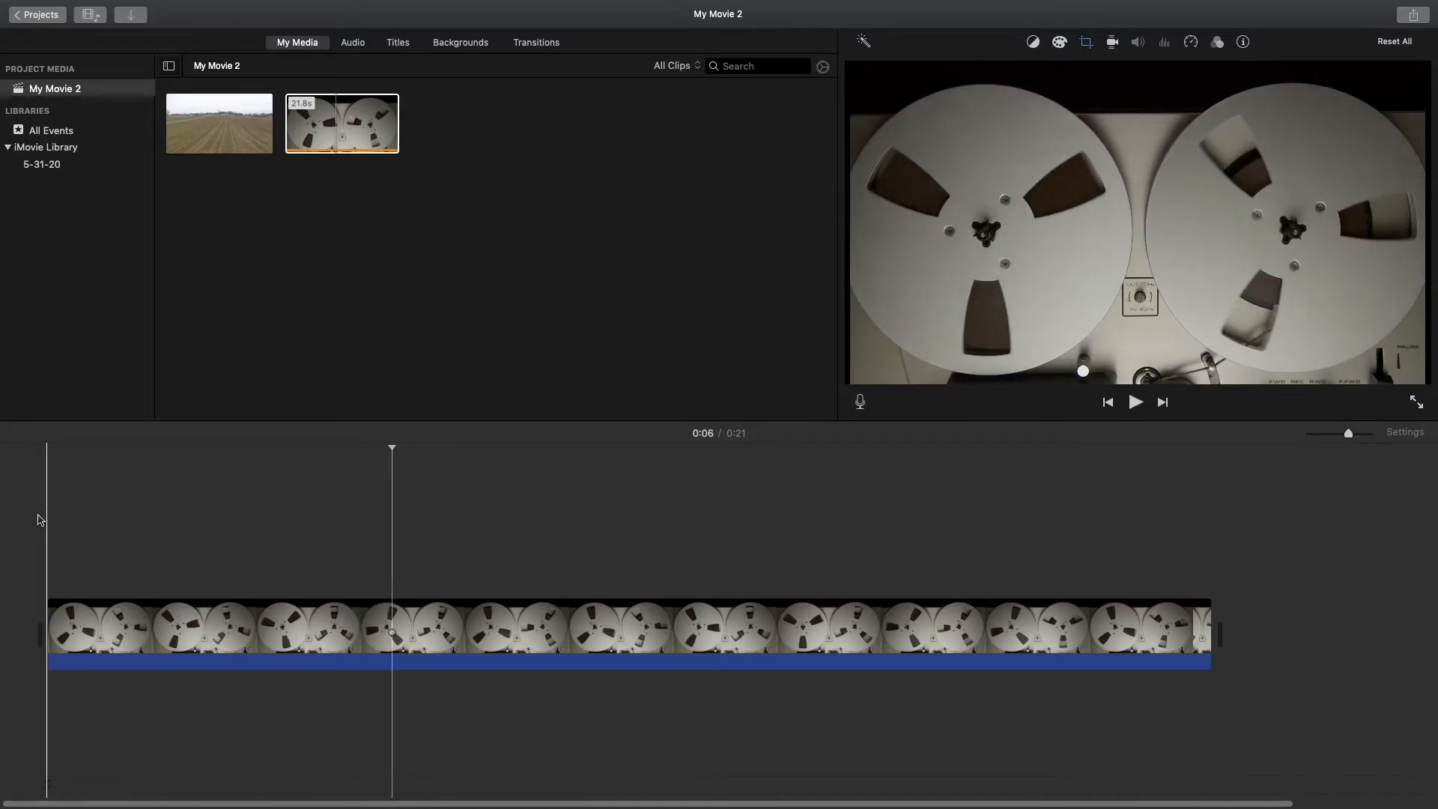
click(42, 519)
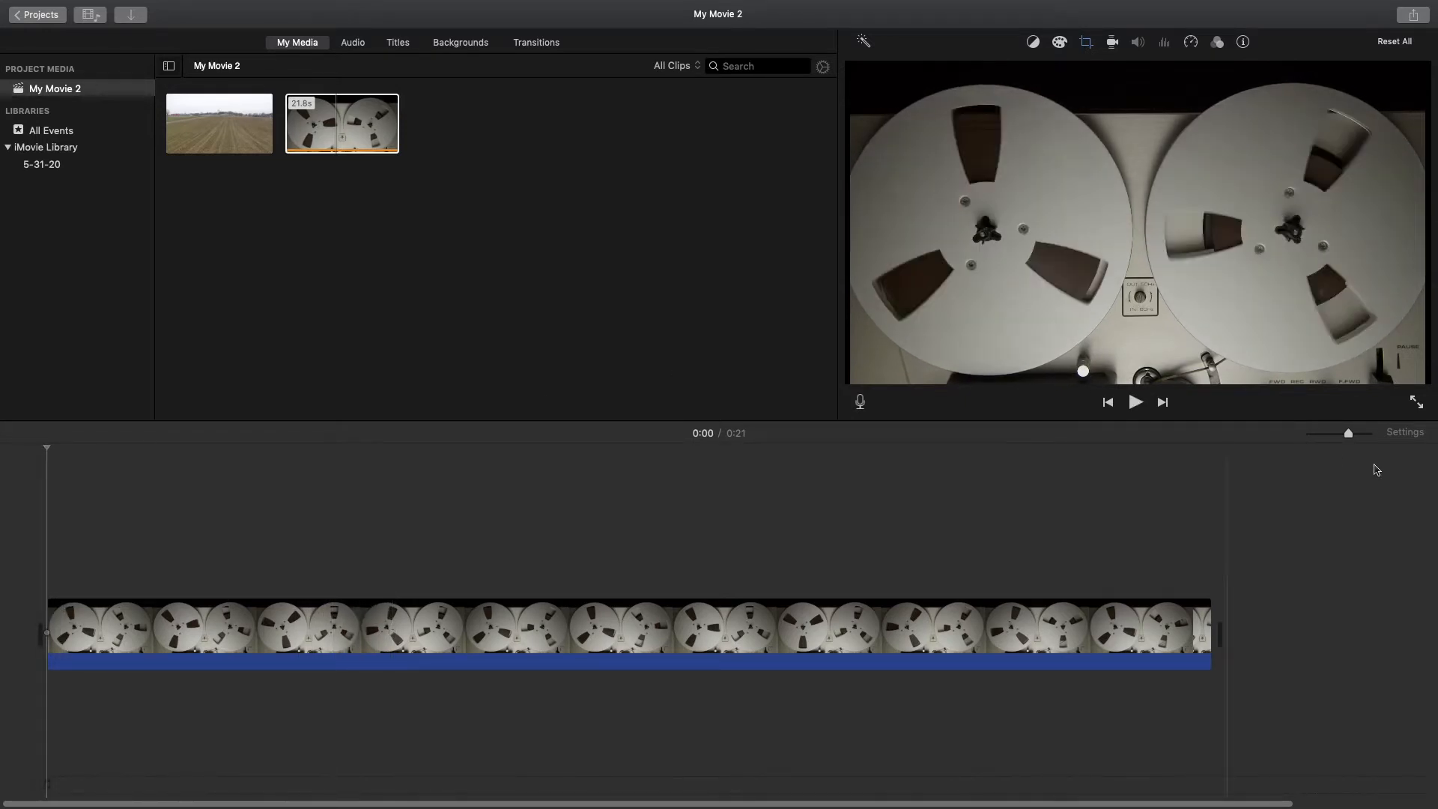
Preview the movie in full screen, return to the editor and pause playback
click(1416, 403)
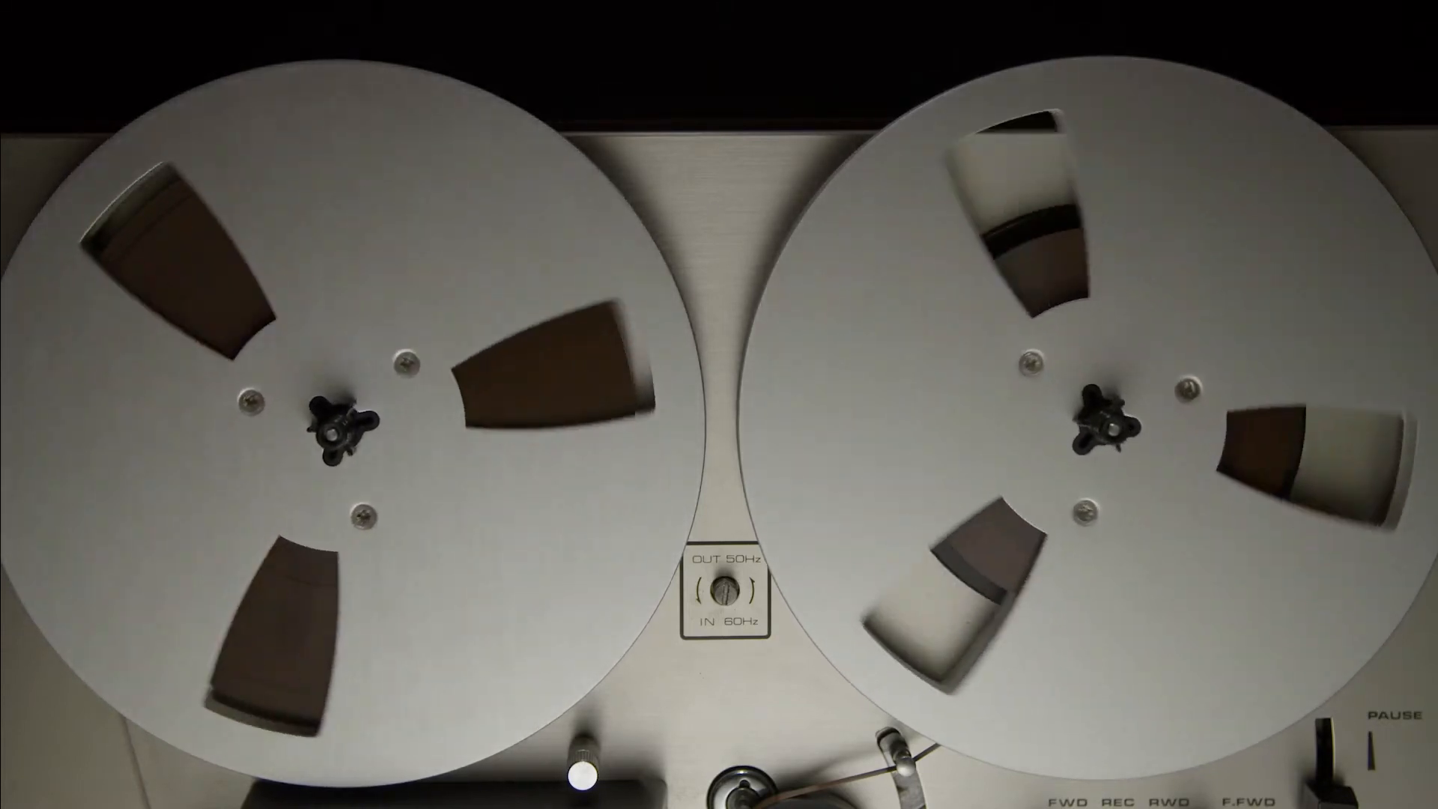
key(Escape)
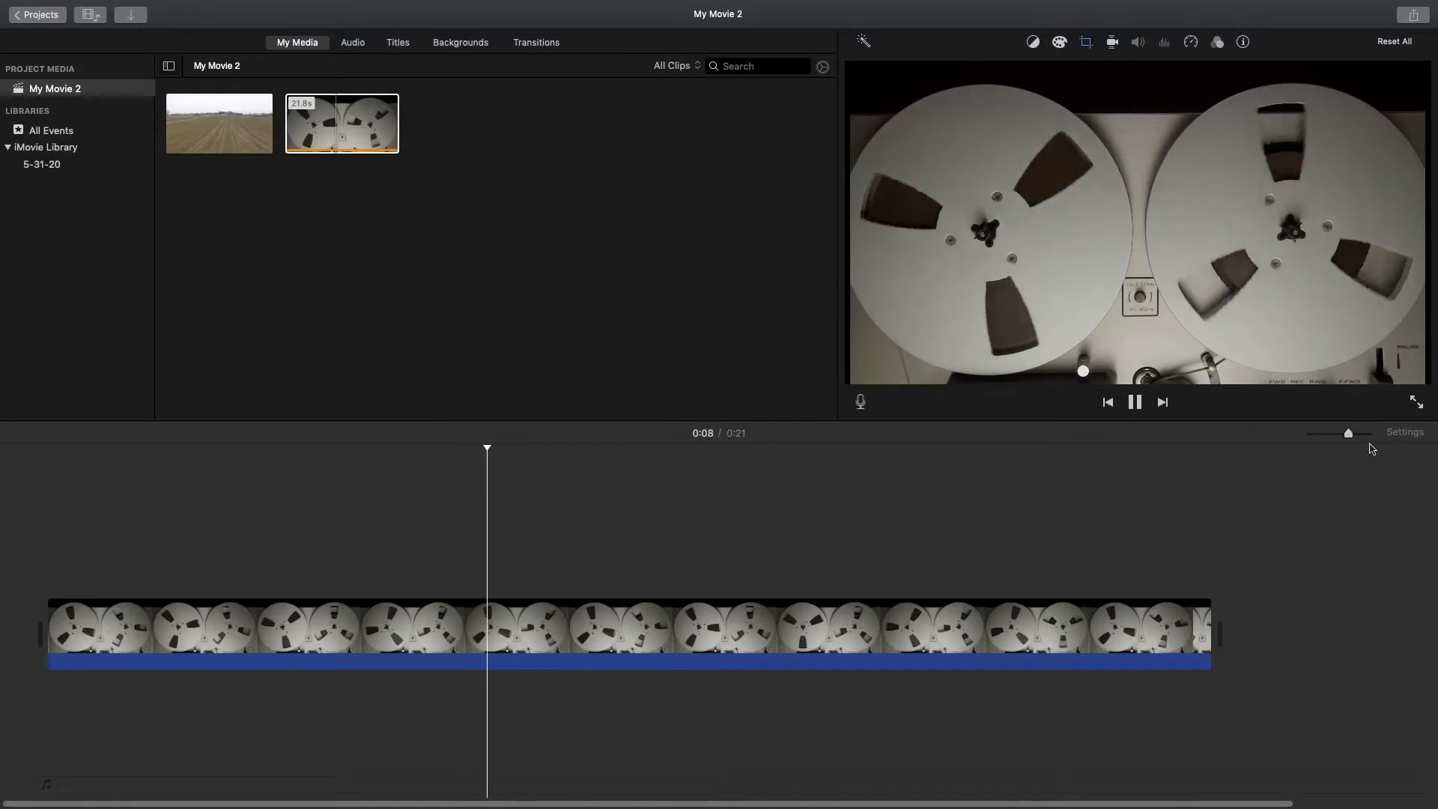
key(space)
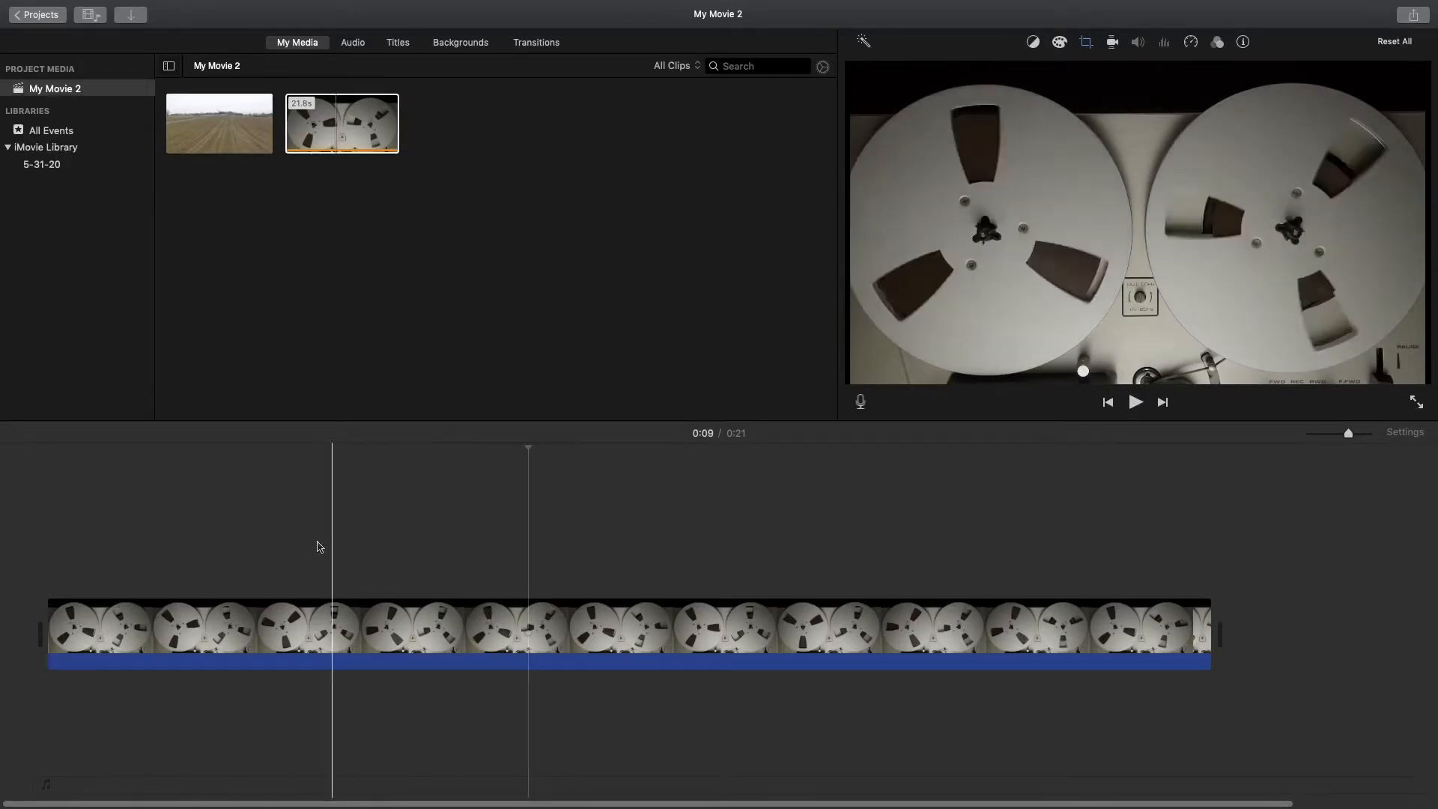
Select the reel-to-reel clip in the timeline and view its clip information
click(128, 633)
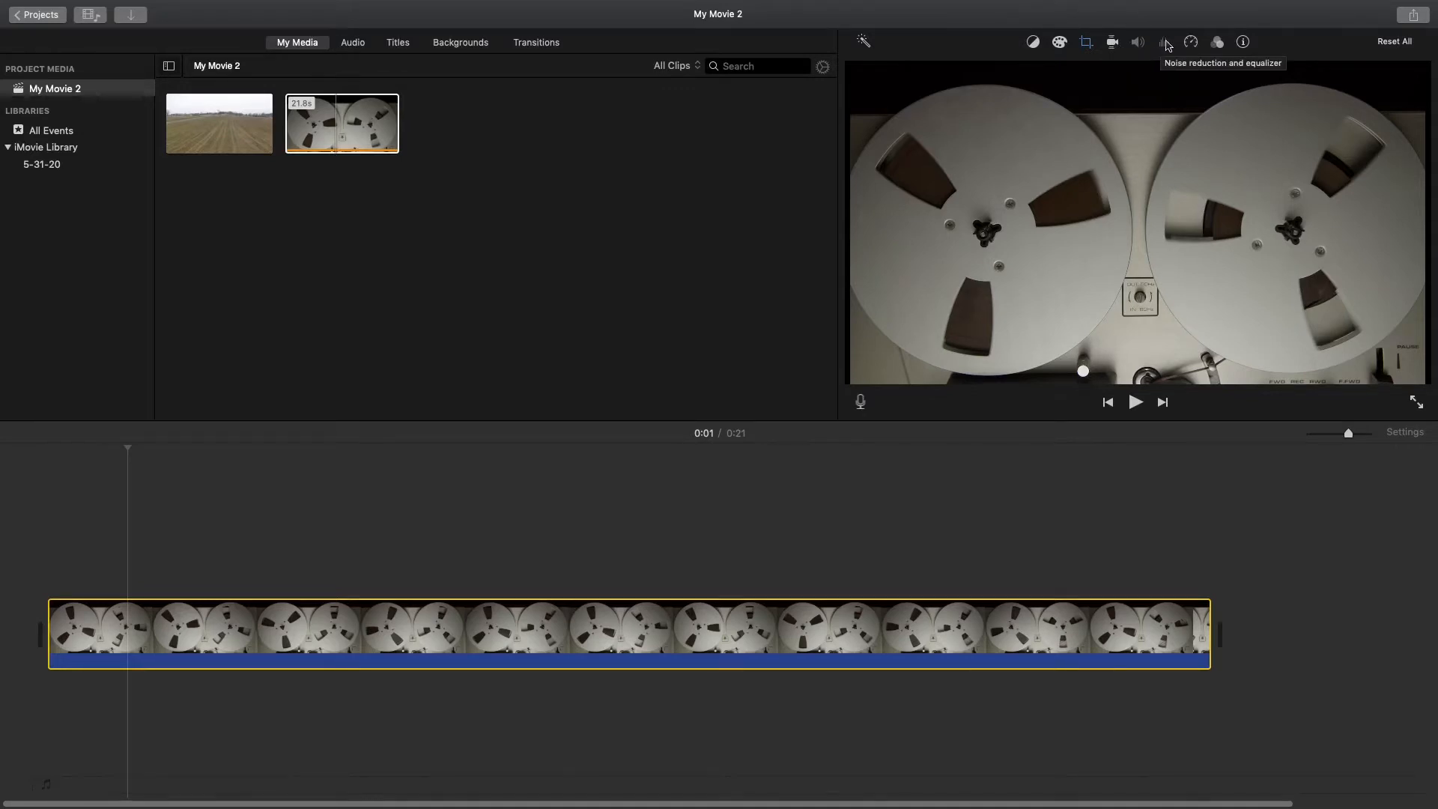
click(1243, 43)
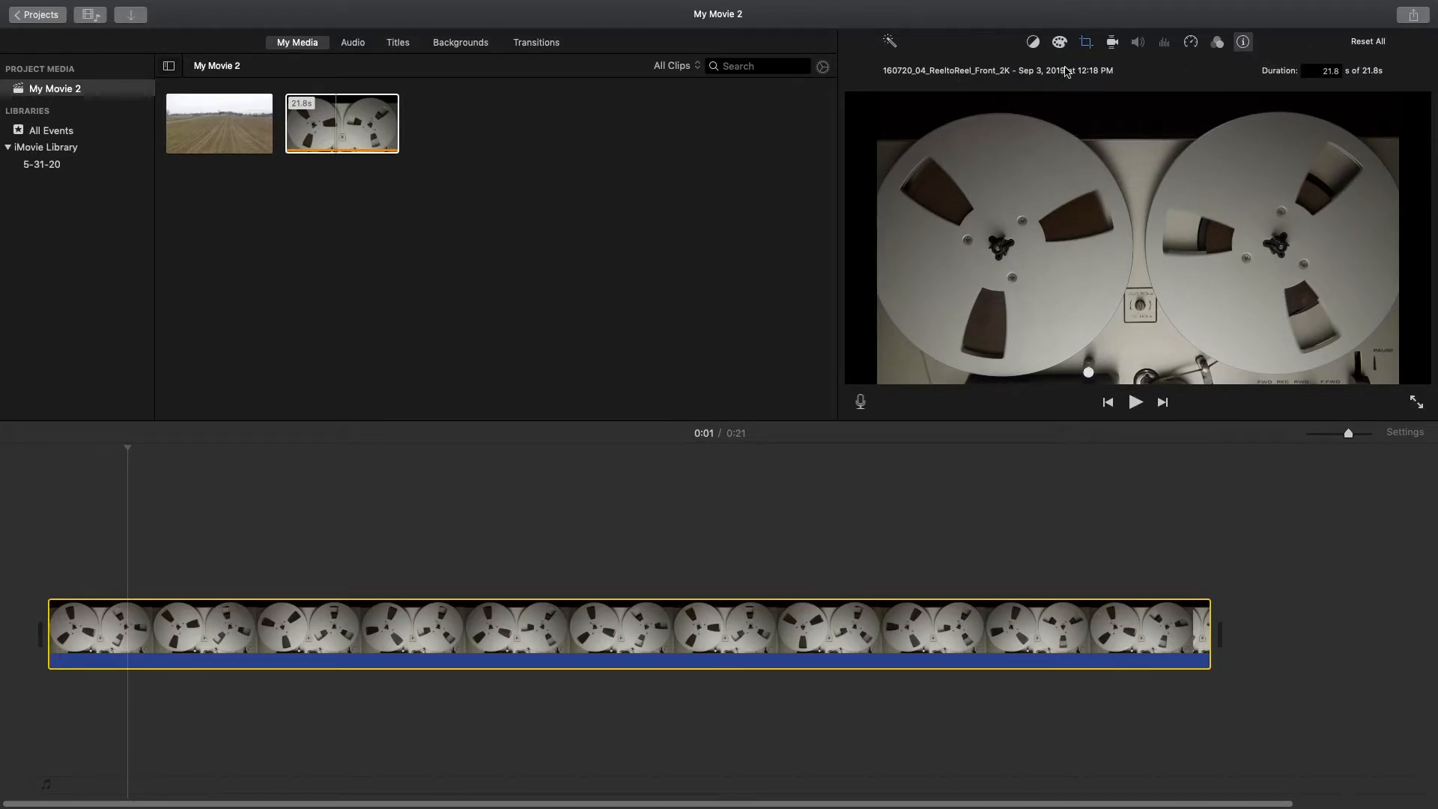
click(1246, 43)
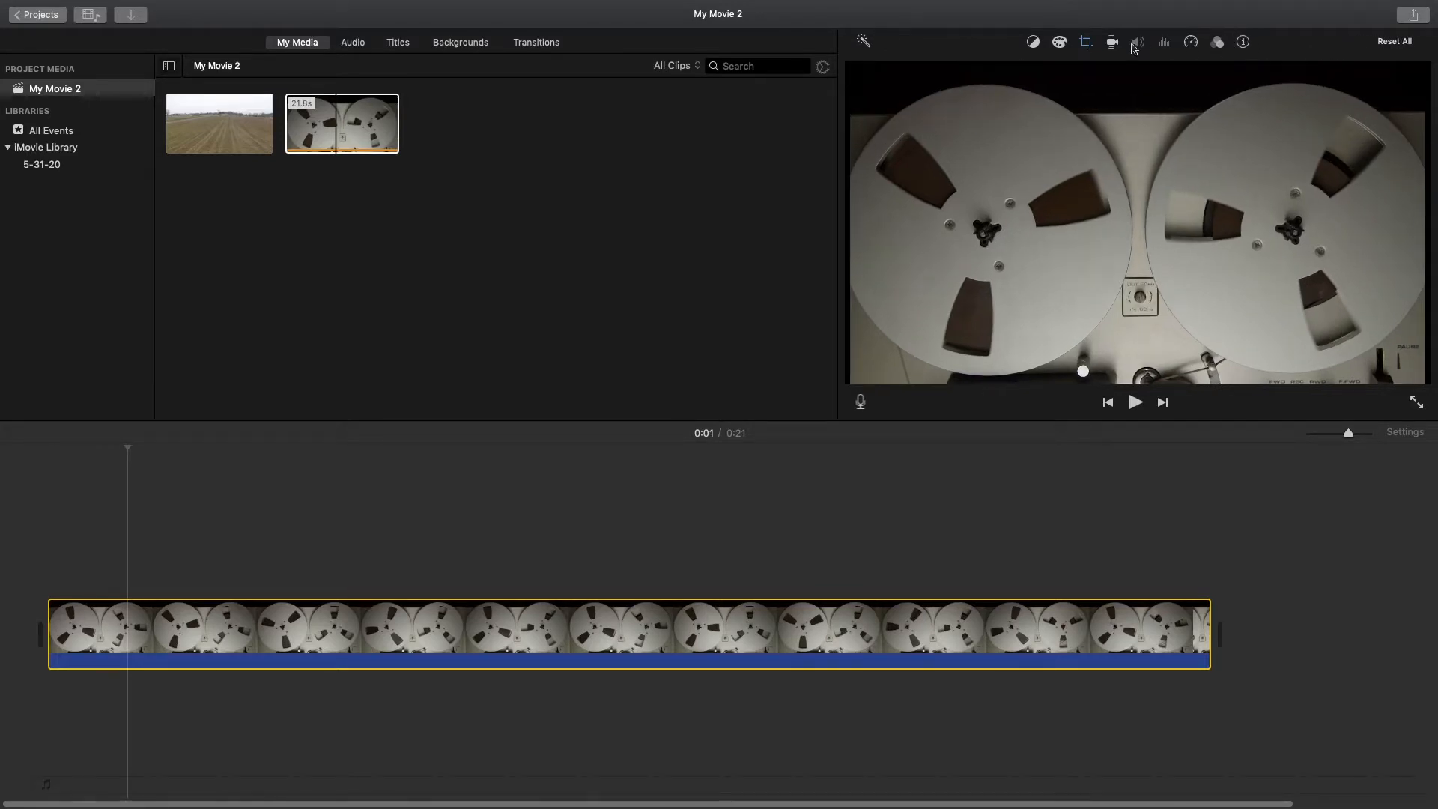
Apply Auto color balance to the reel-to-reel clip, play back the result and return the playhead to the start
click(1032, 43)
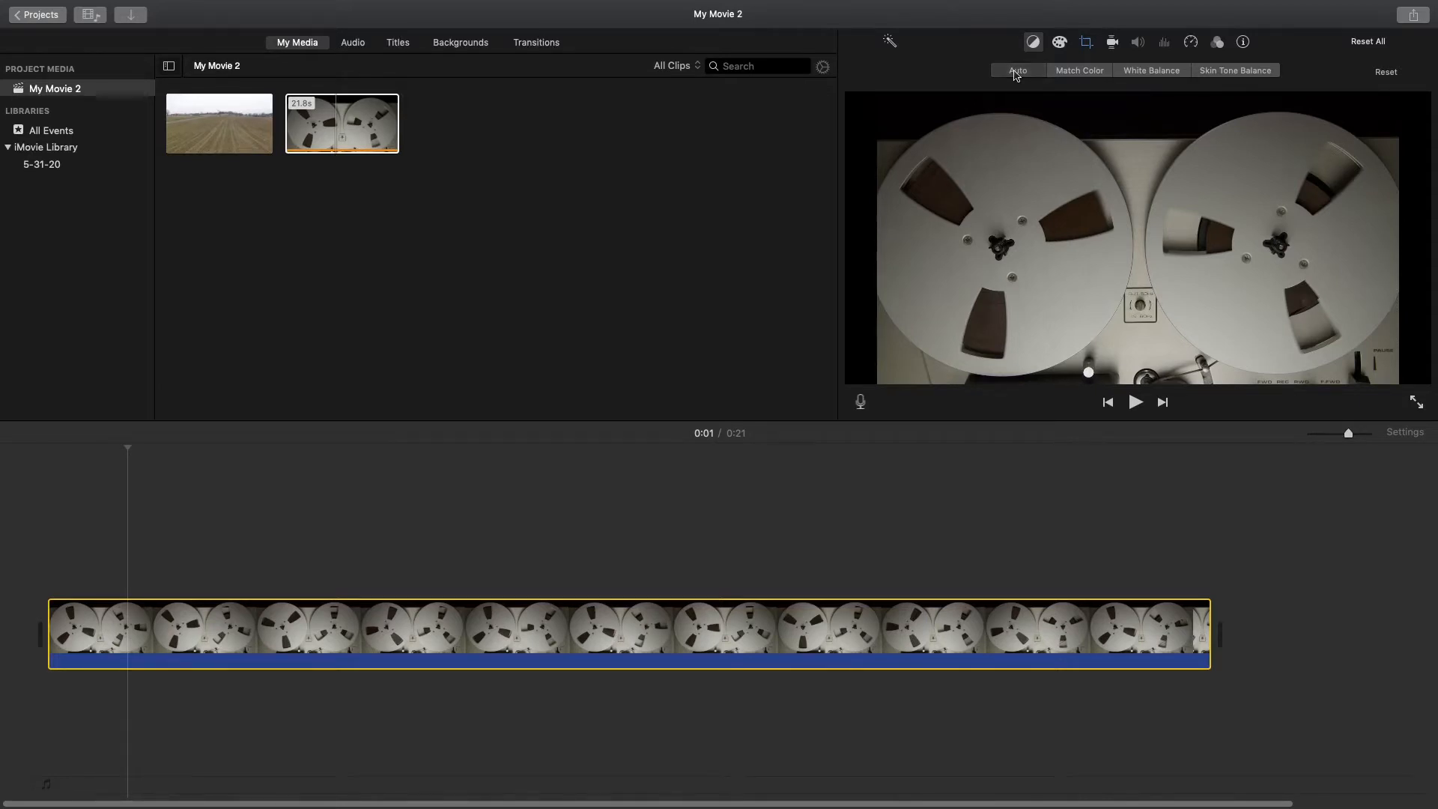
click(1016, 72)
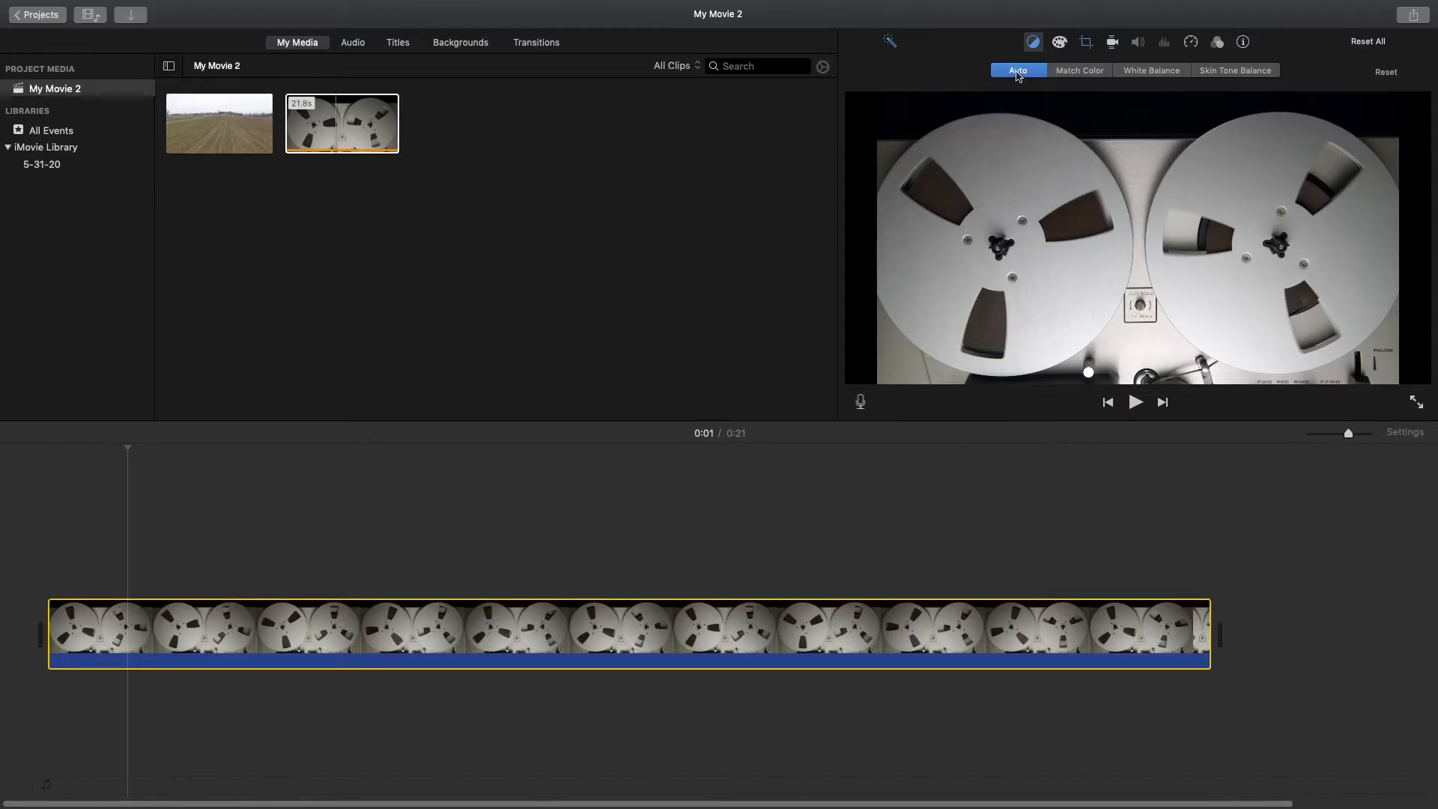
key(space)
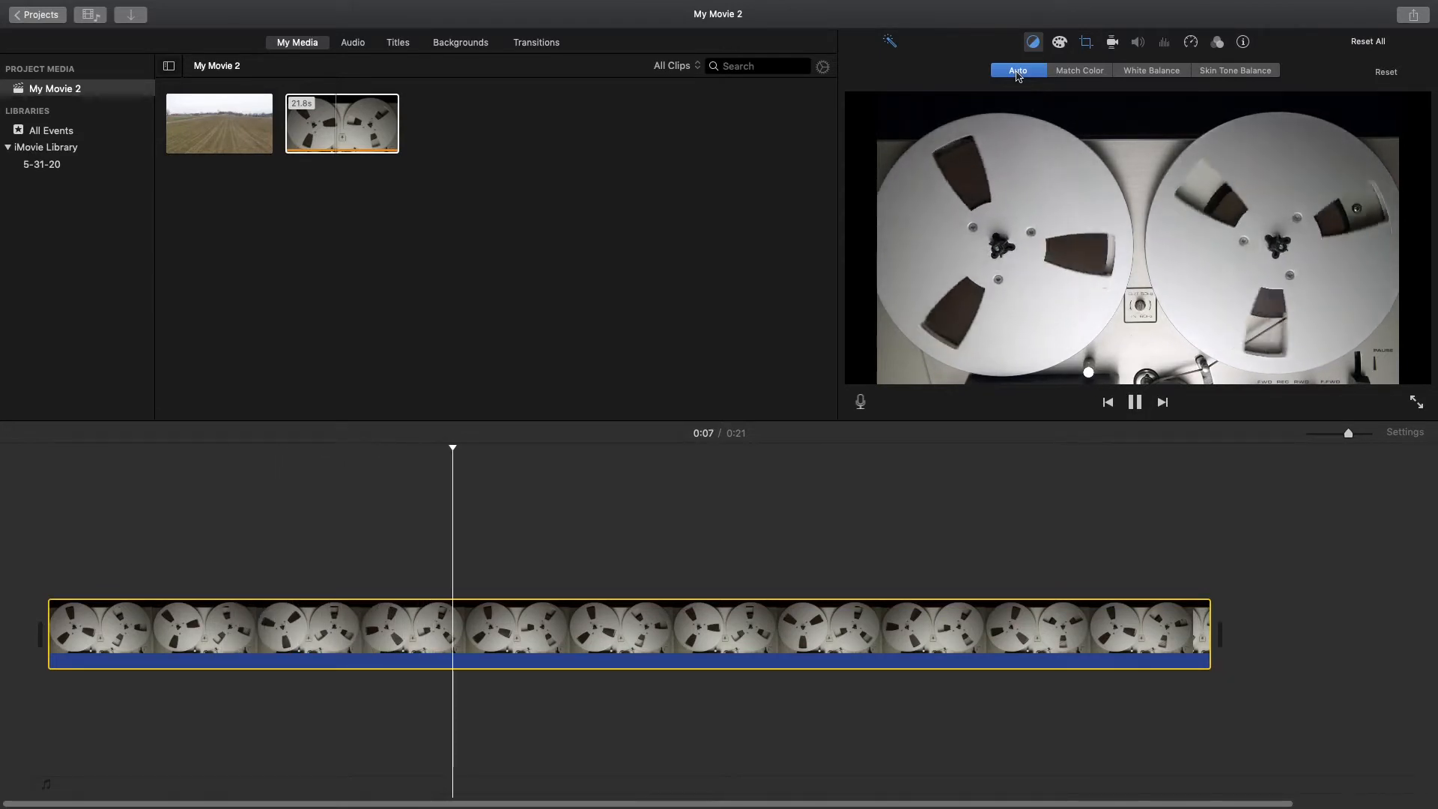
key(space)
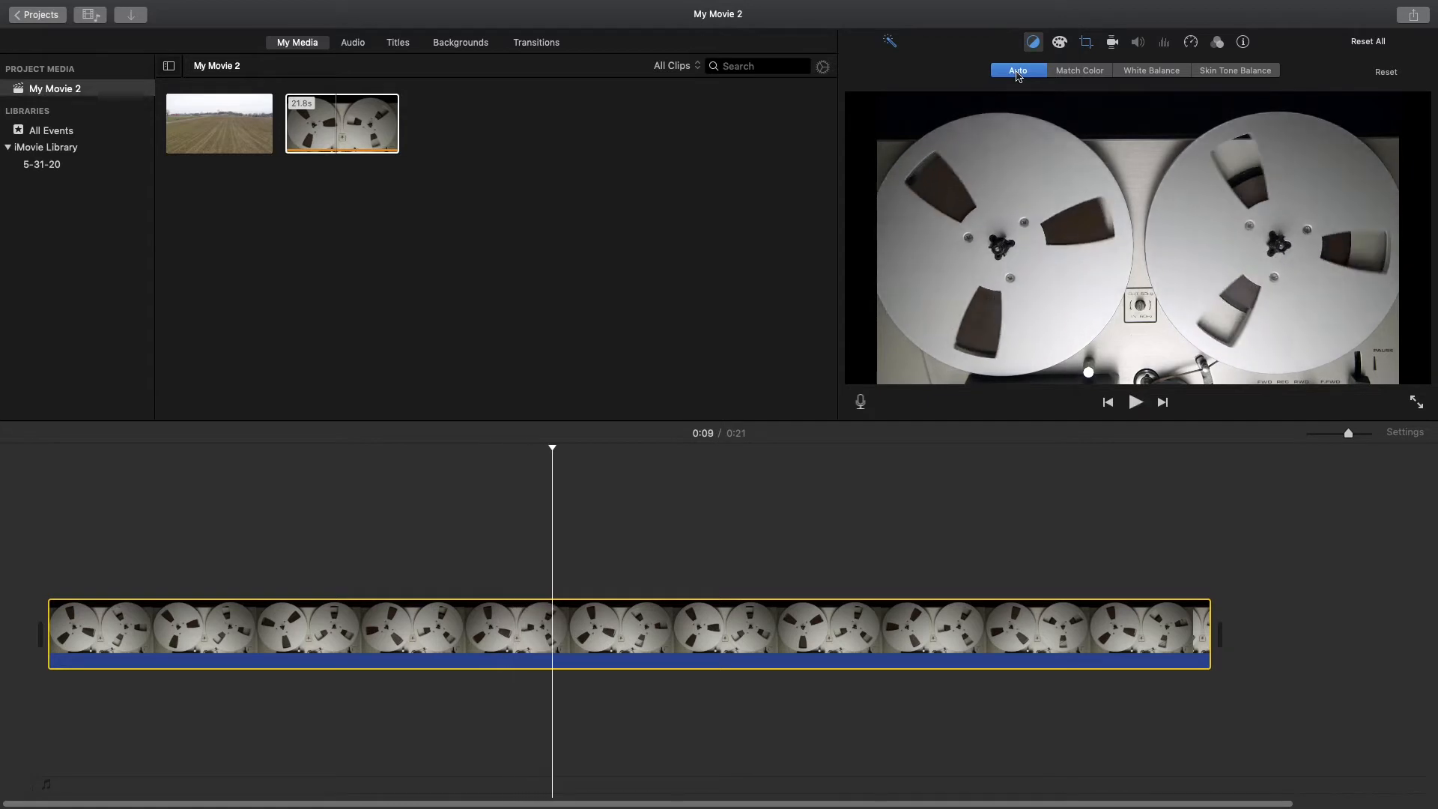
click(49, 516)
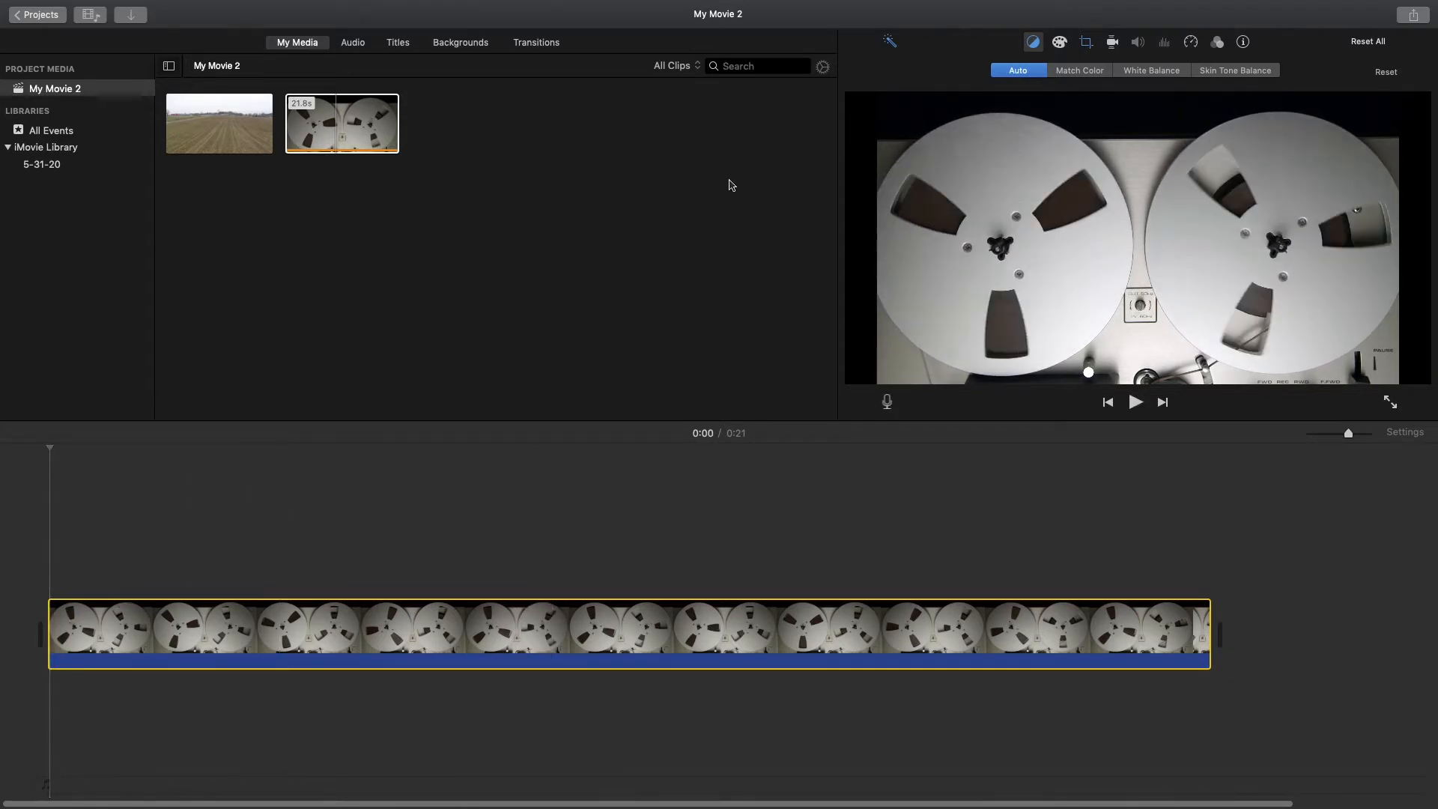
Try Match Color on the reel clip using one of its own frames as the reference, and leave without applying it
click(1080, 72)
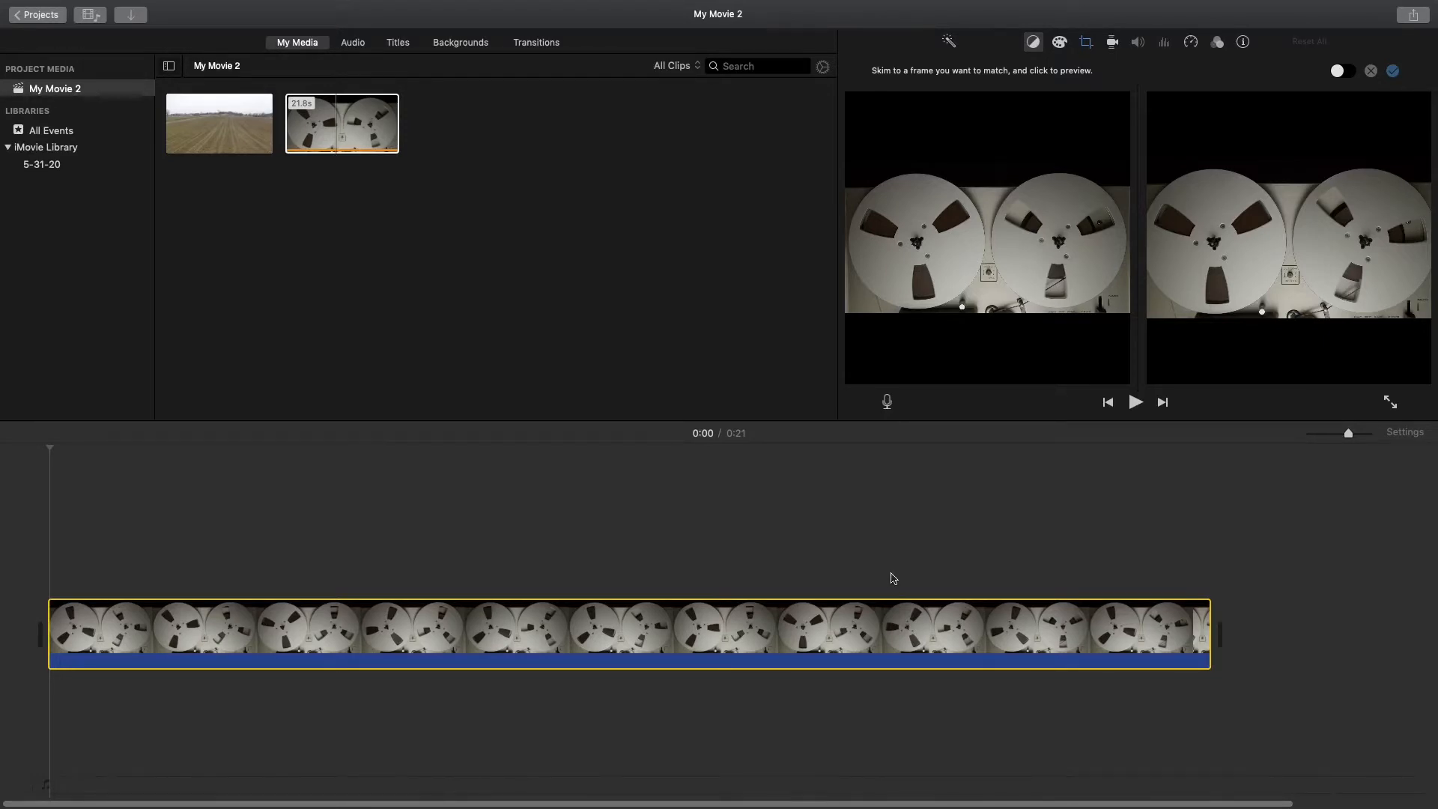
click(861, 627)
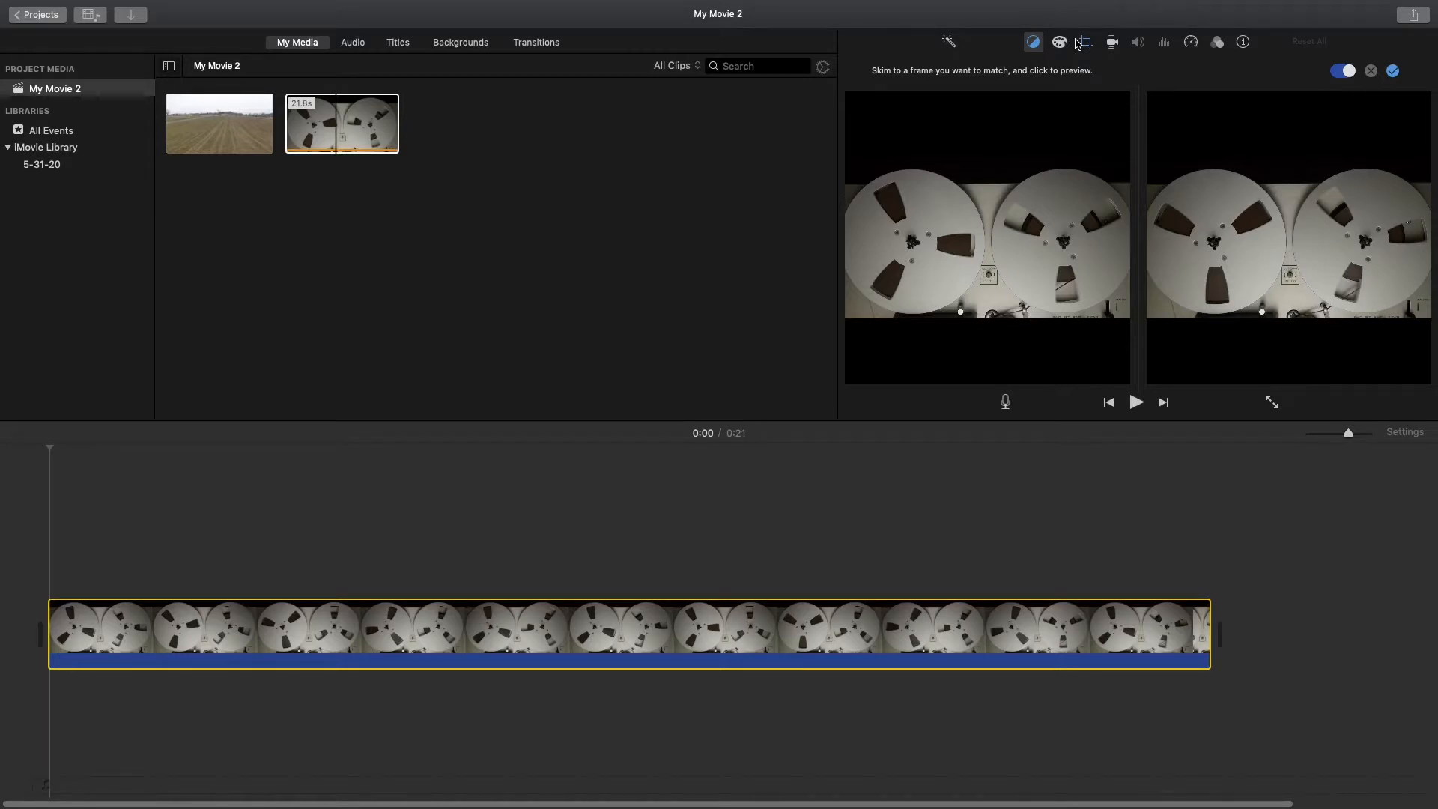
click(1034, 43)
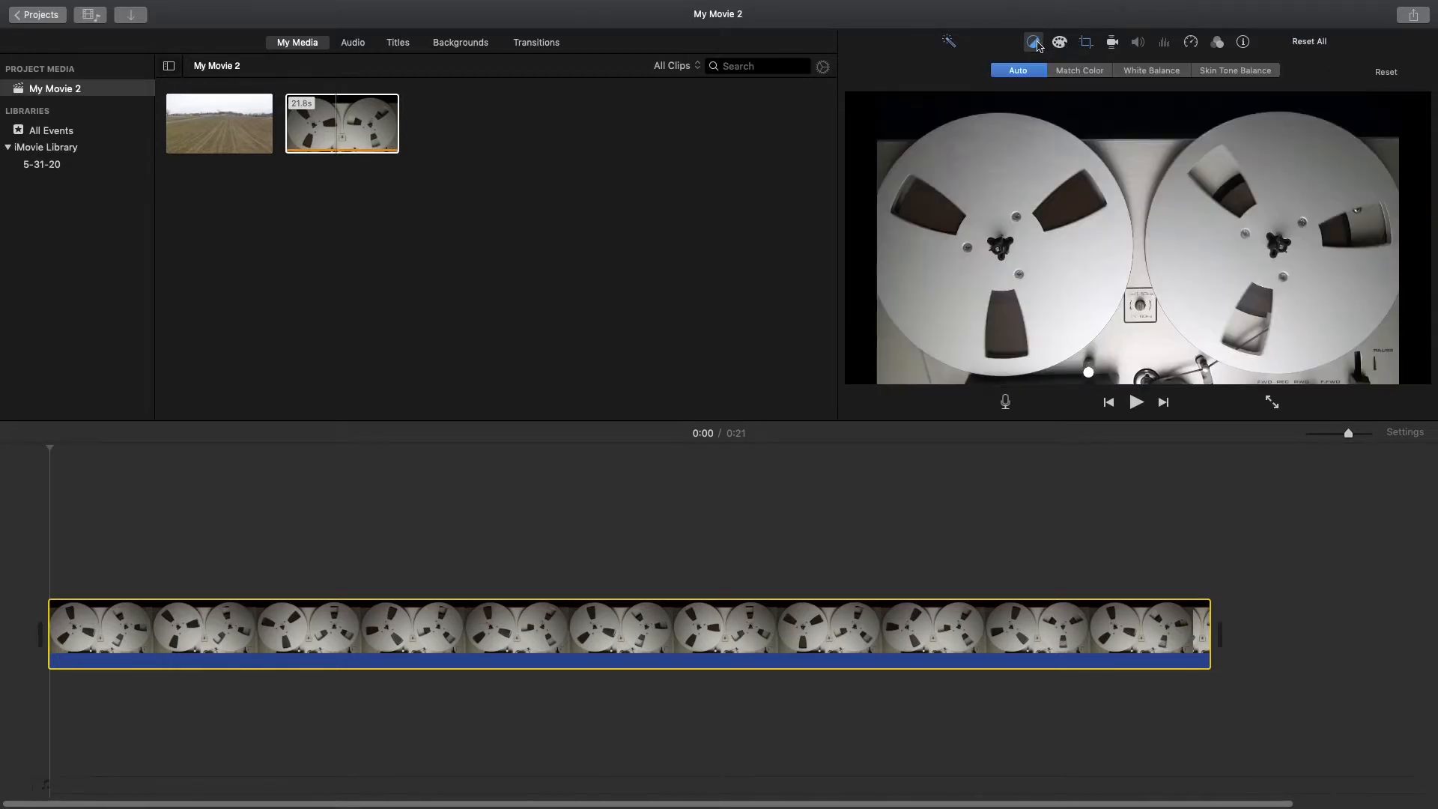
Try White Balance with a color sampled from the right reel and play back a short part of the clip
click(1158, 74)
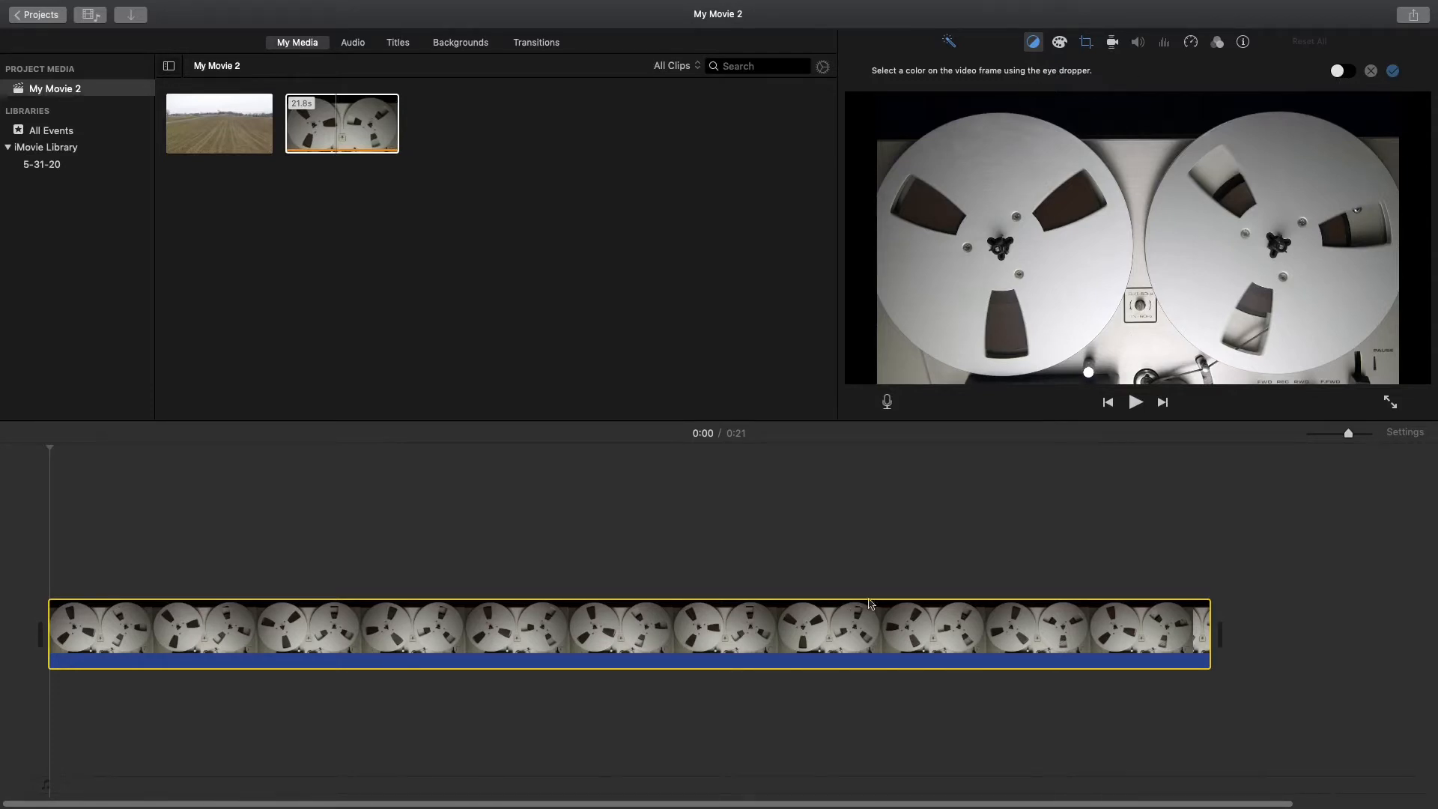
click(1135, 404)
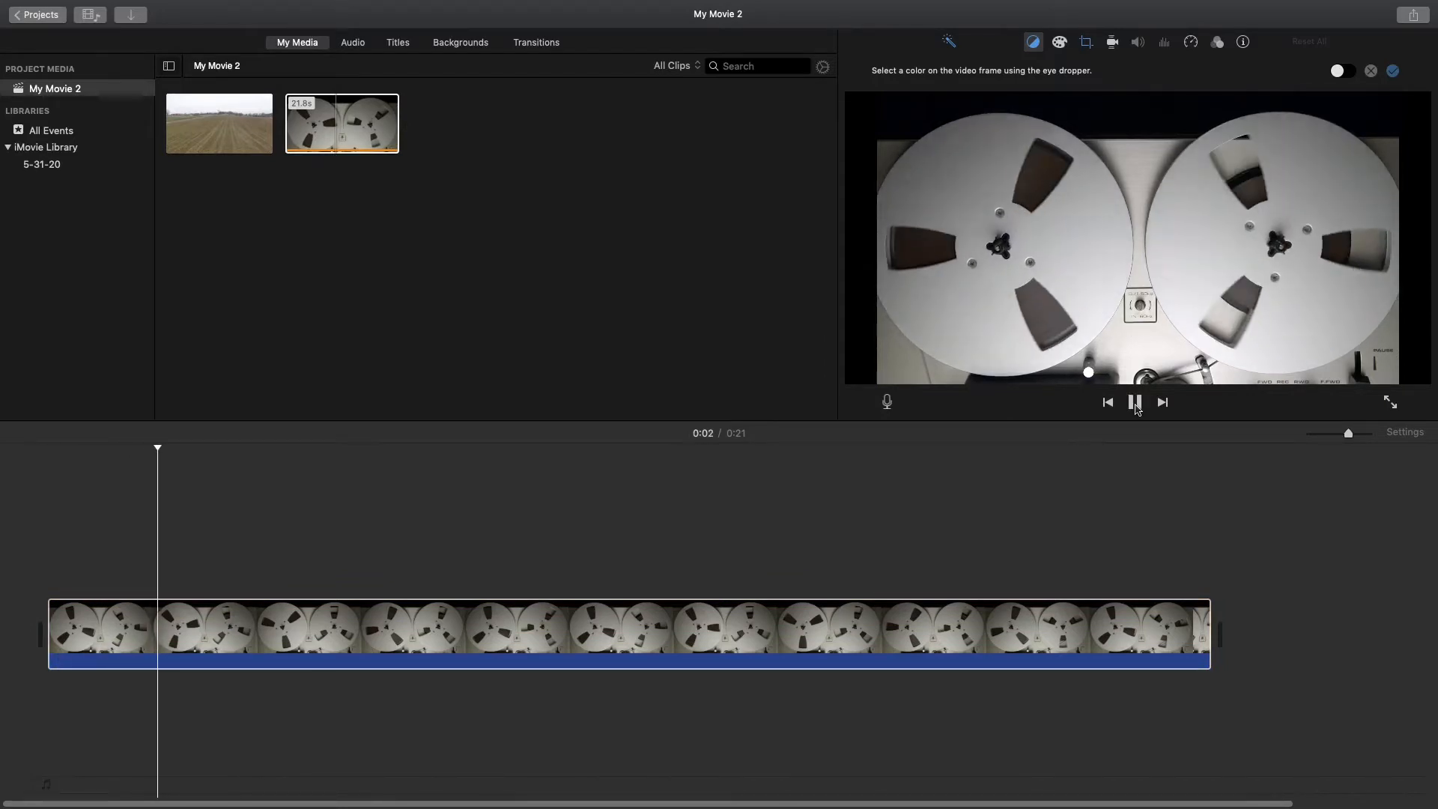
click(1136, 405)
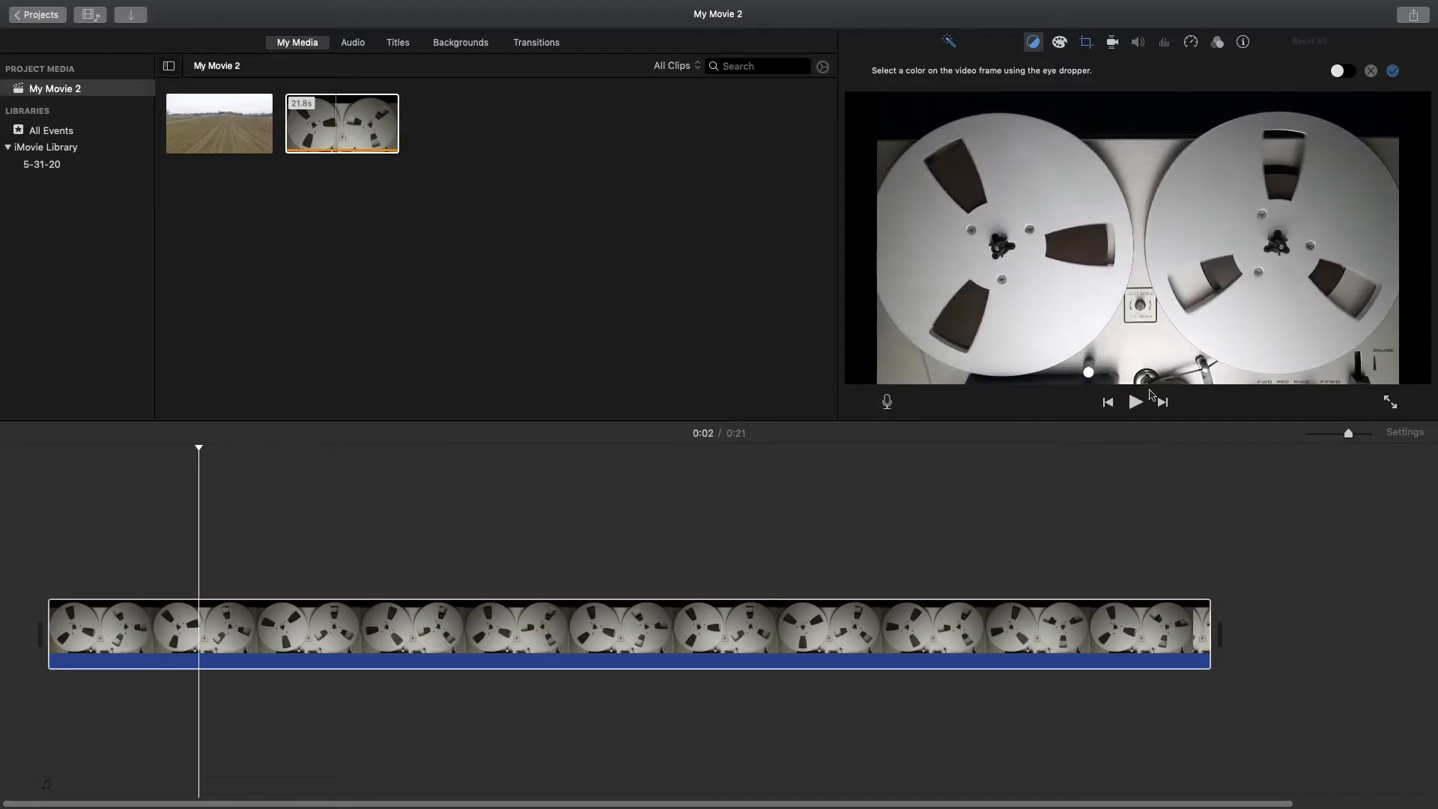
click(1227, 268)
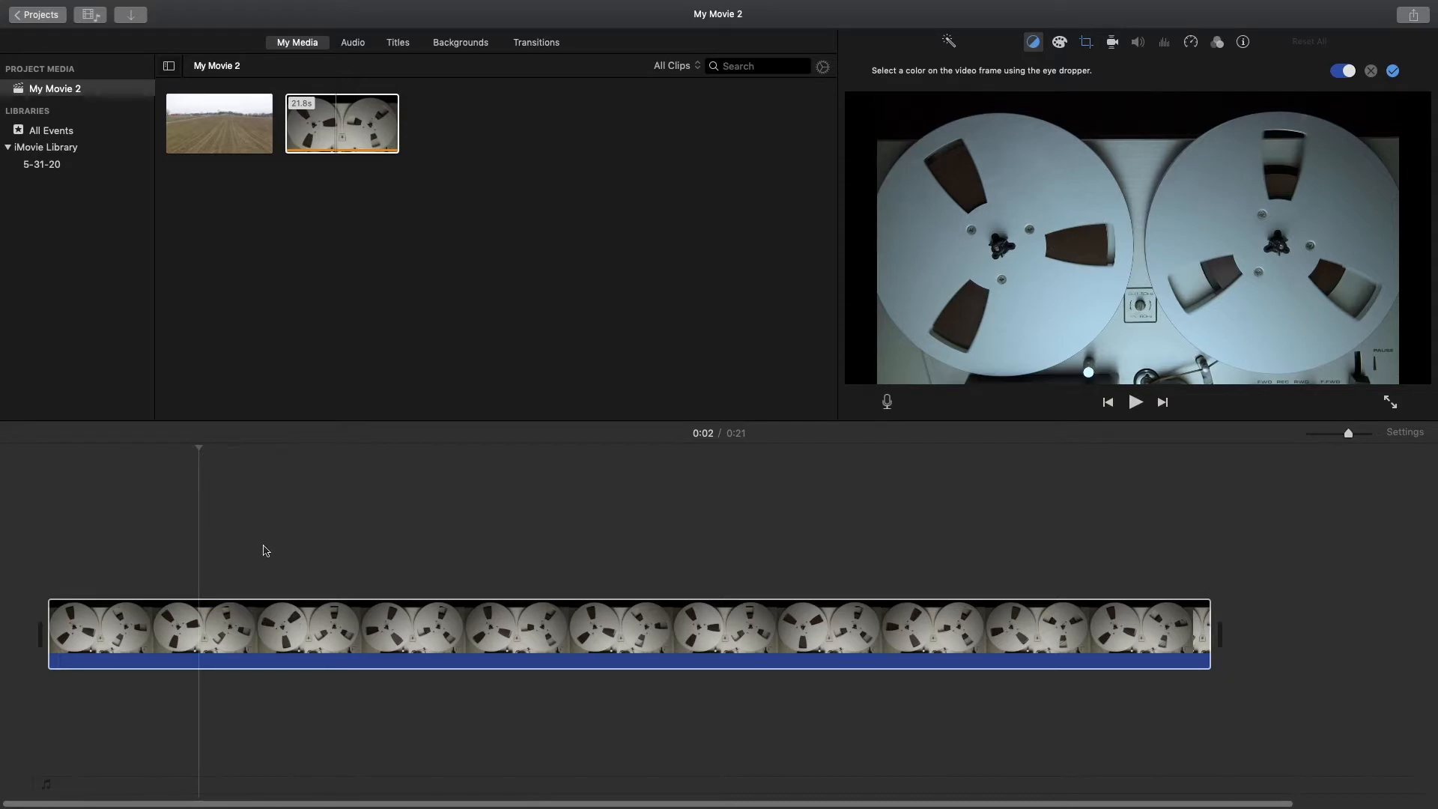
click(341, 576)
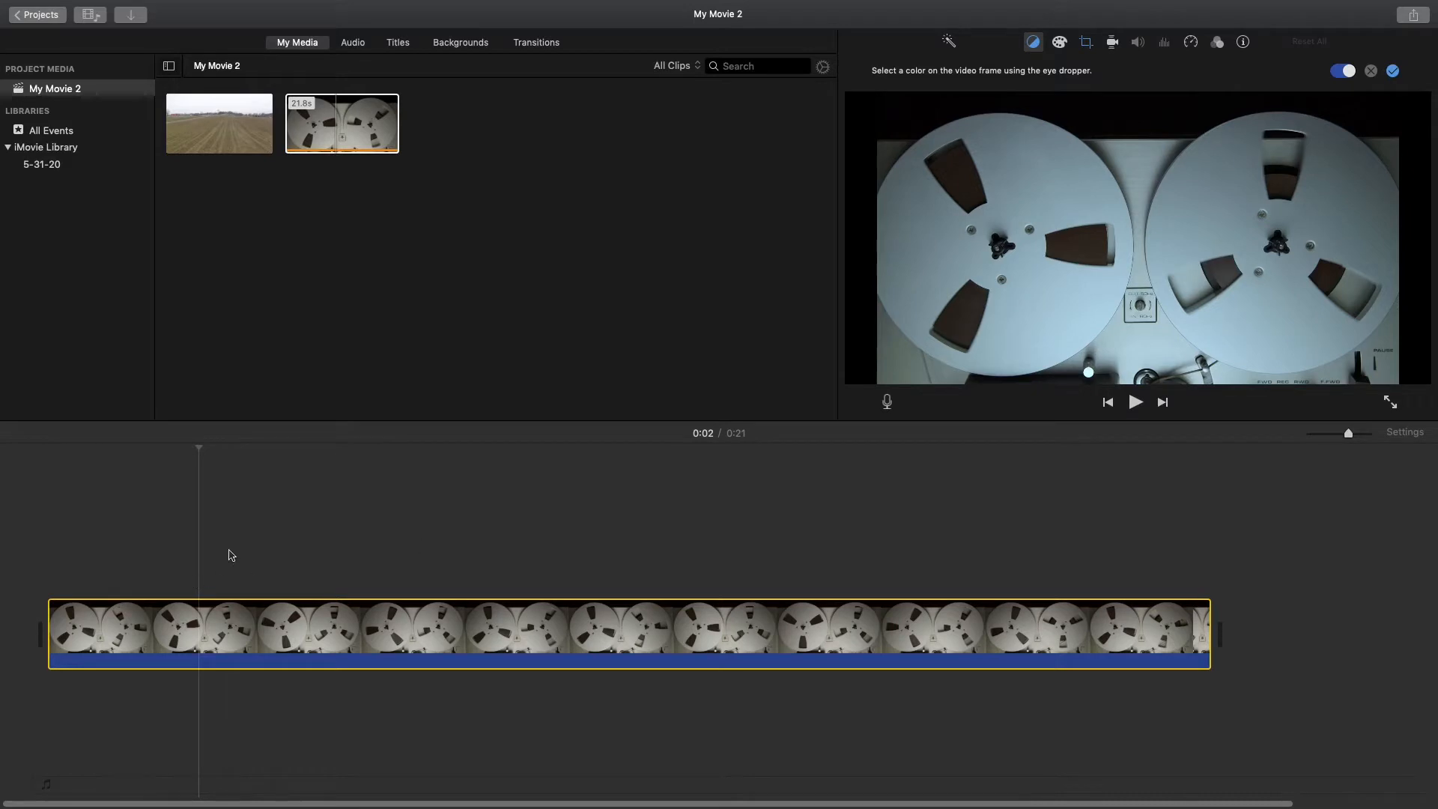
key(space)
key(space)
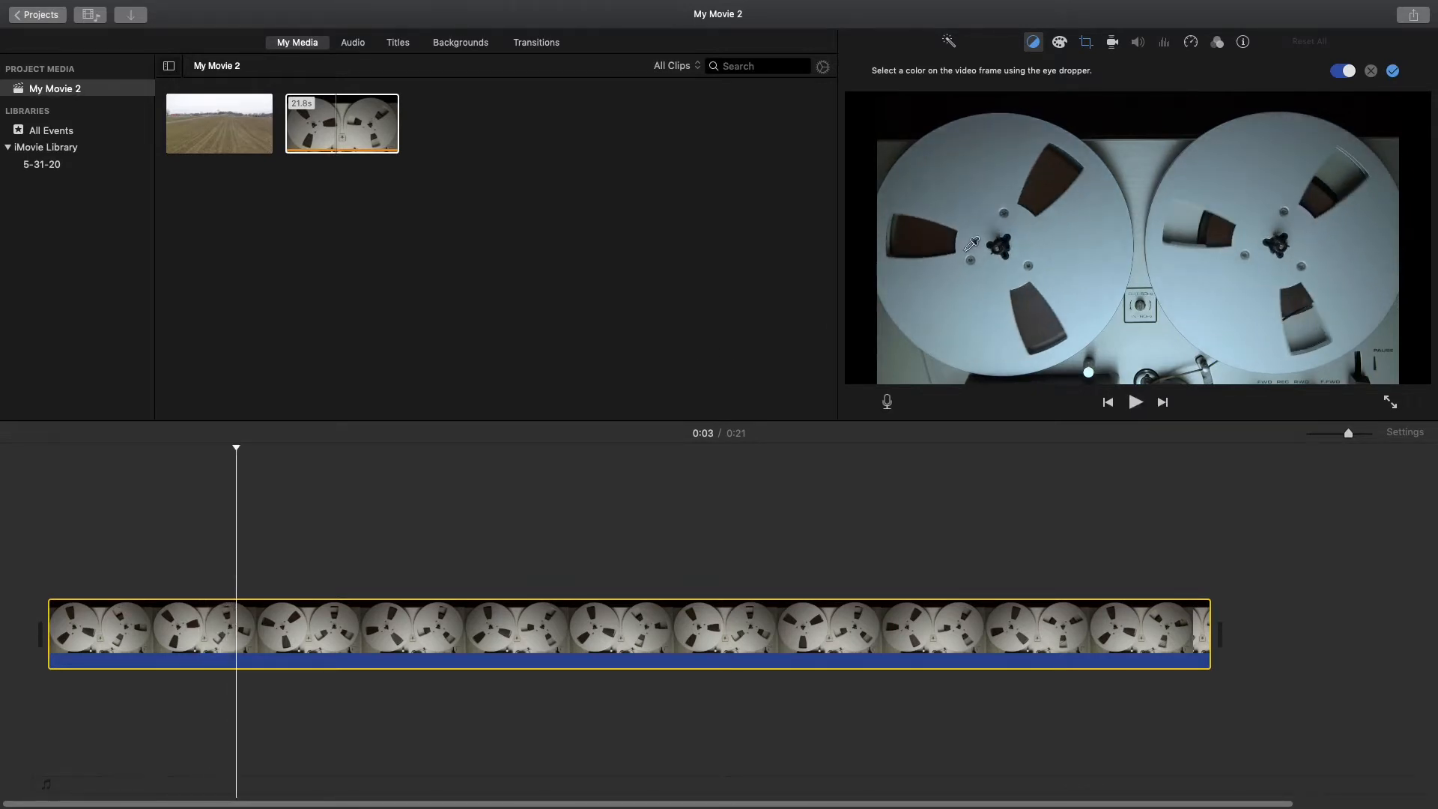
Sample another white balance color from the left reel, preview it in playback and leave White Balance without applying it
click(961, 233)
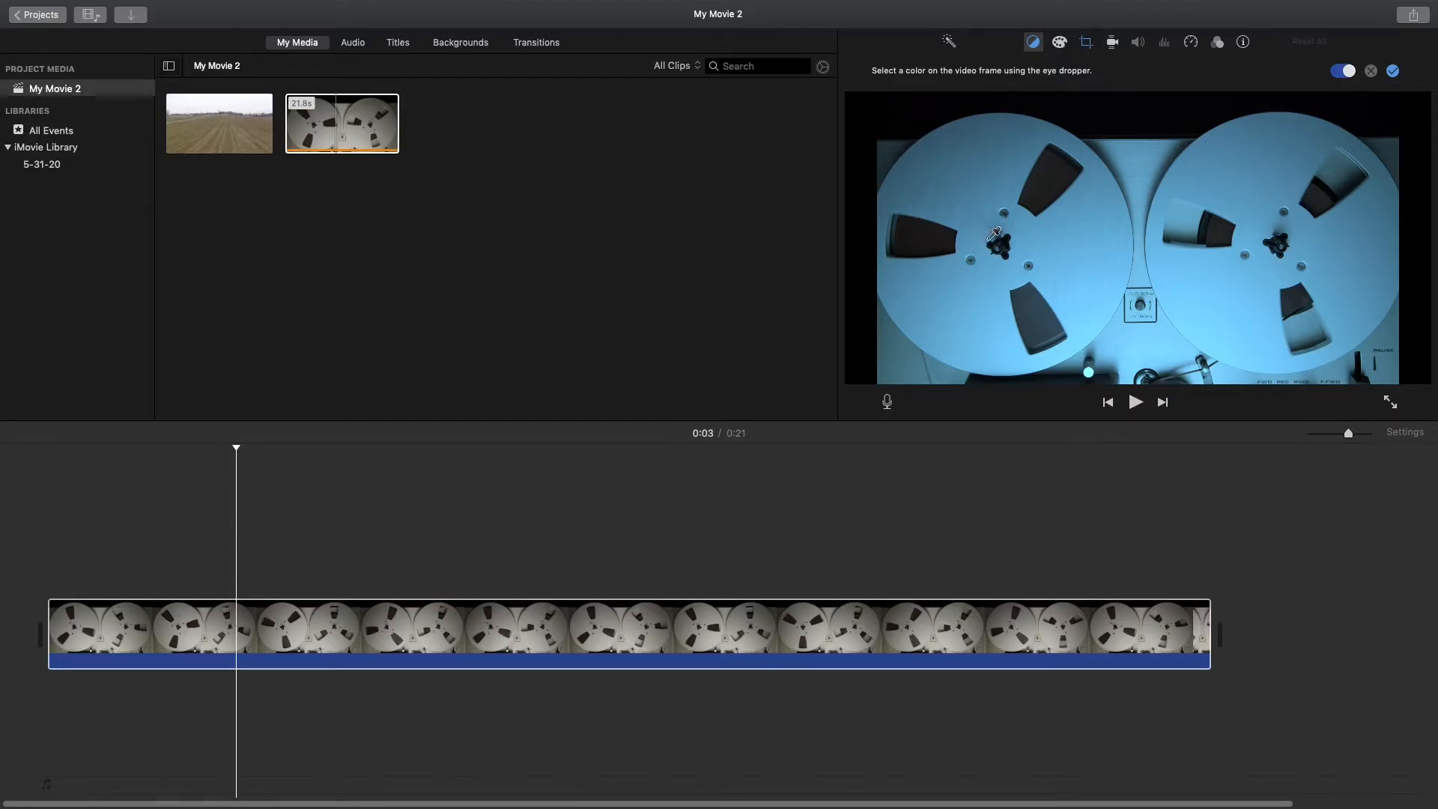
key(space)
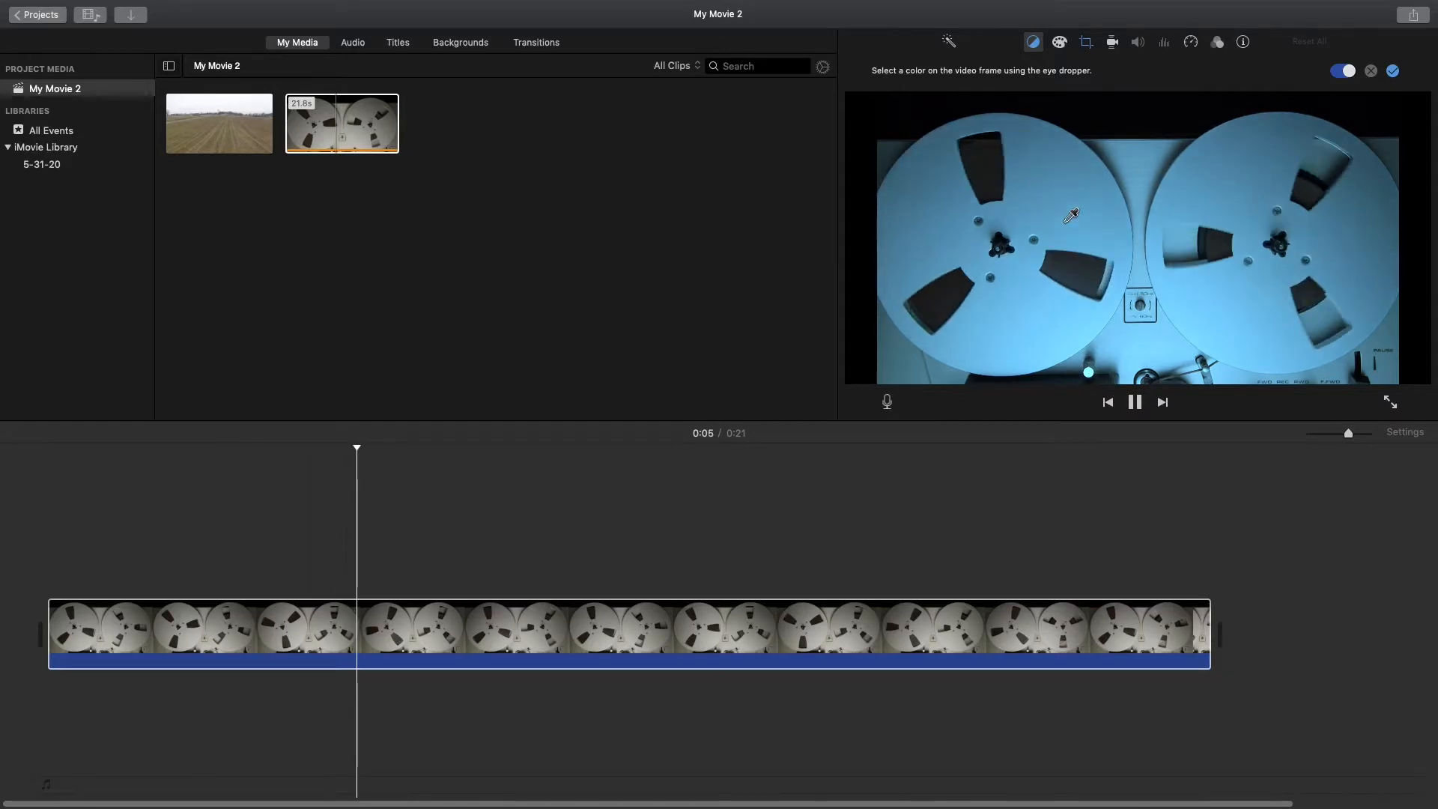
key(space)
click(1032, 42)
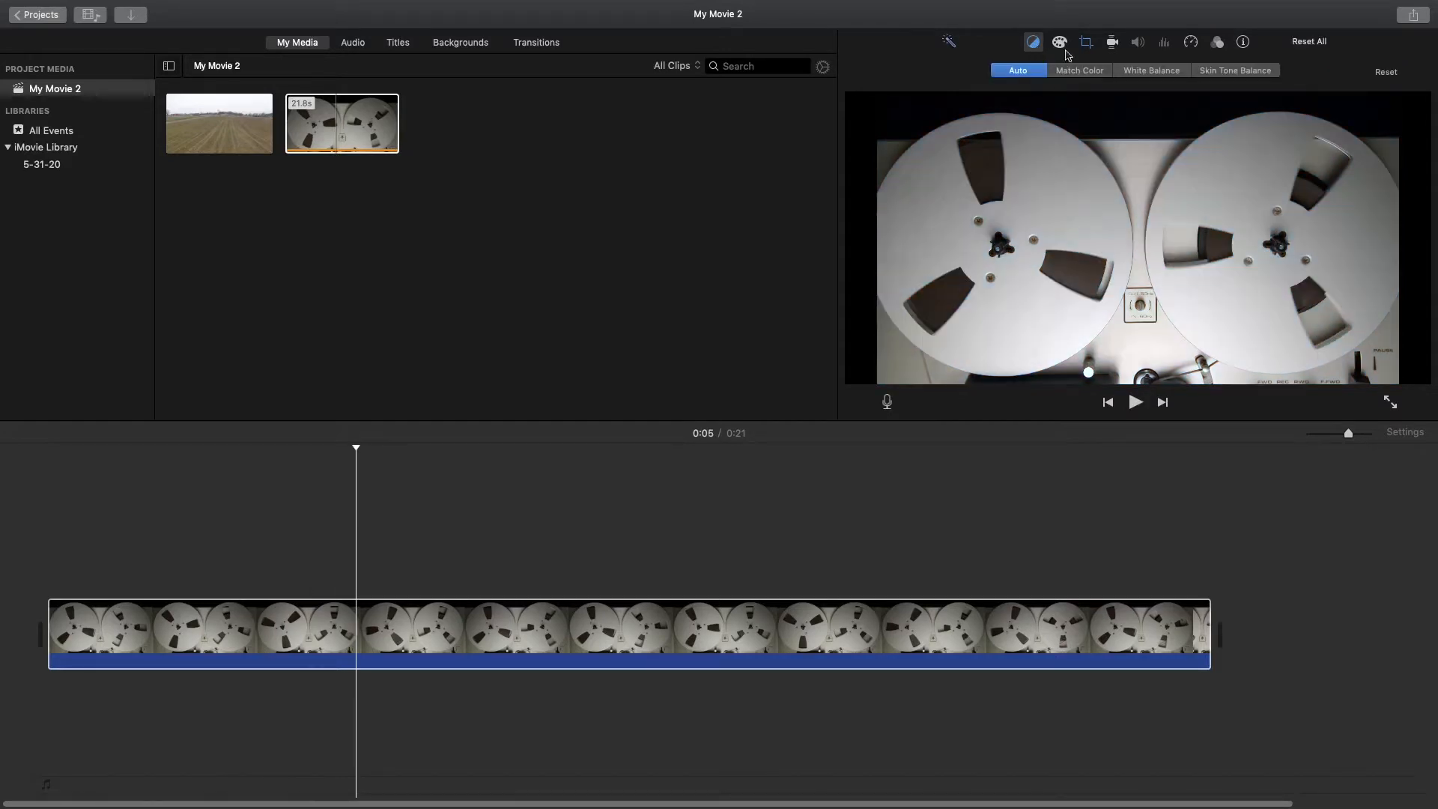
Try Skin Tone Balance by sampling several spots on the video frame, and play back the result
click(1222, 73)
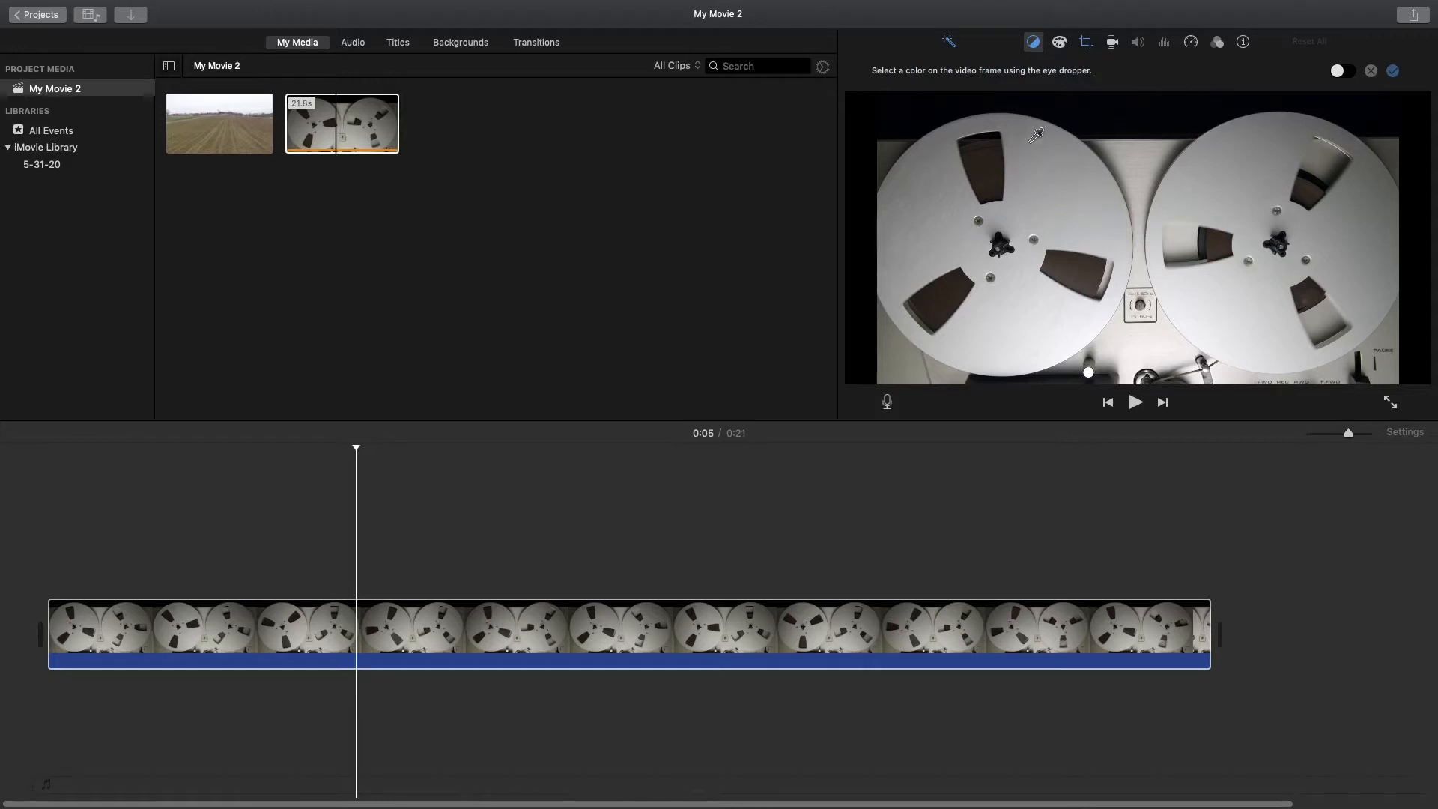
click(986, 162)
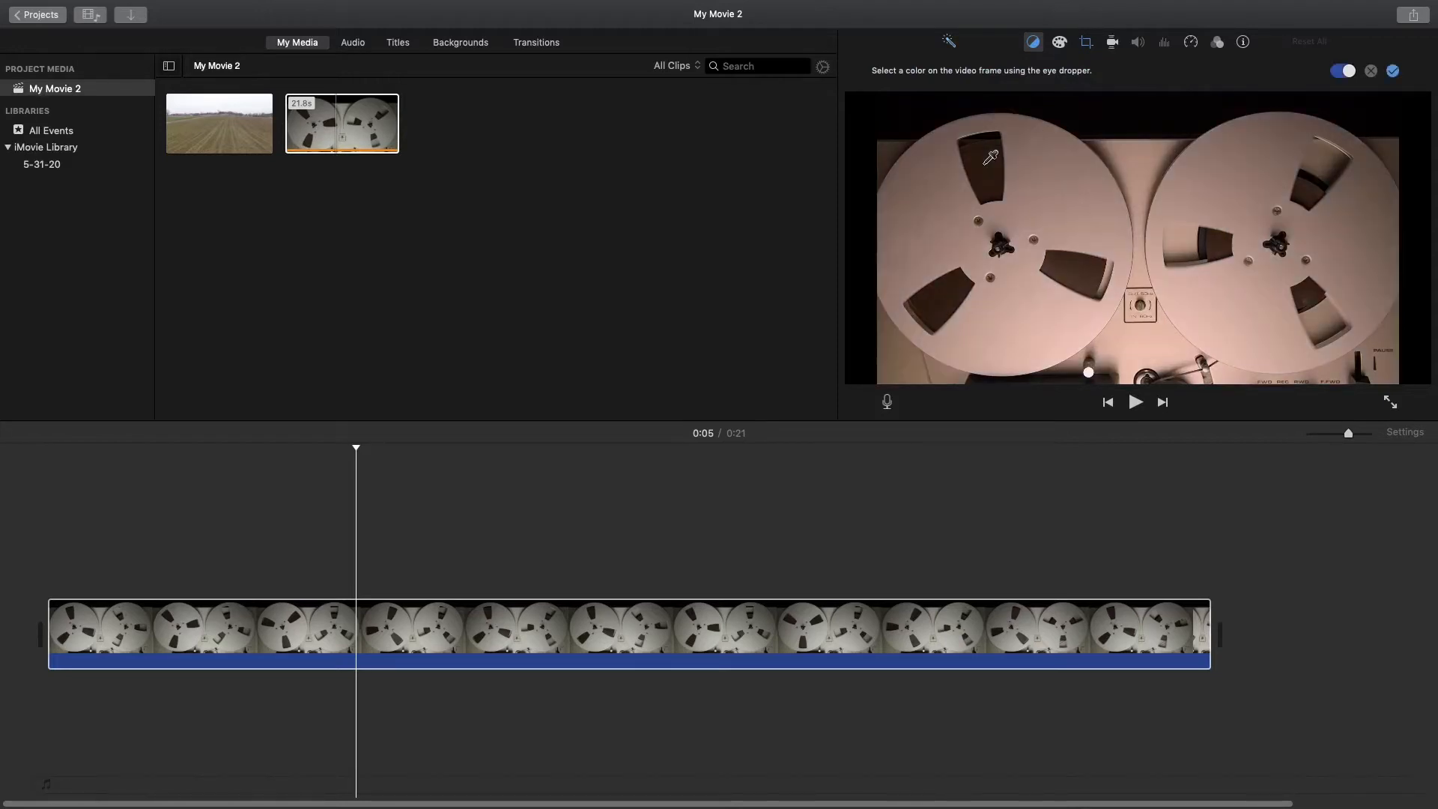
click(1145, 220)
click(1102, 375)
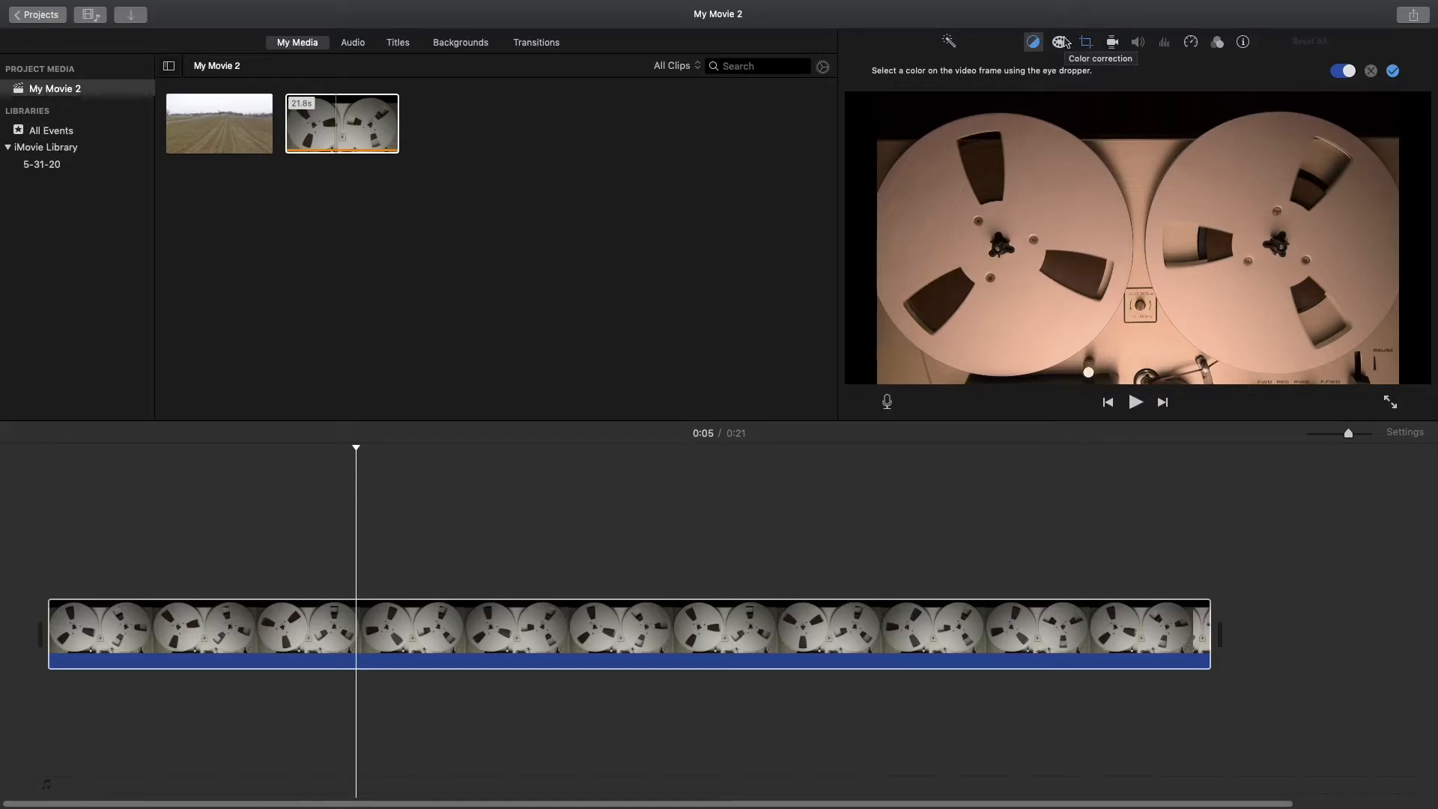
key(space)
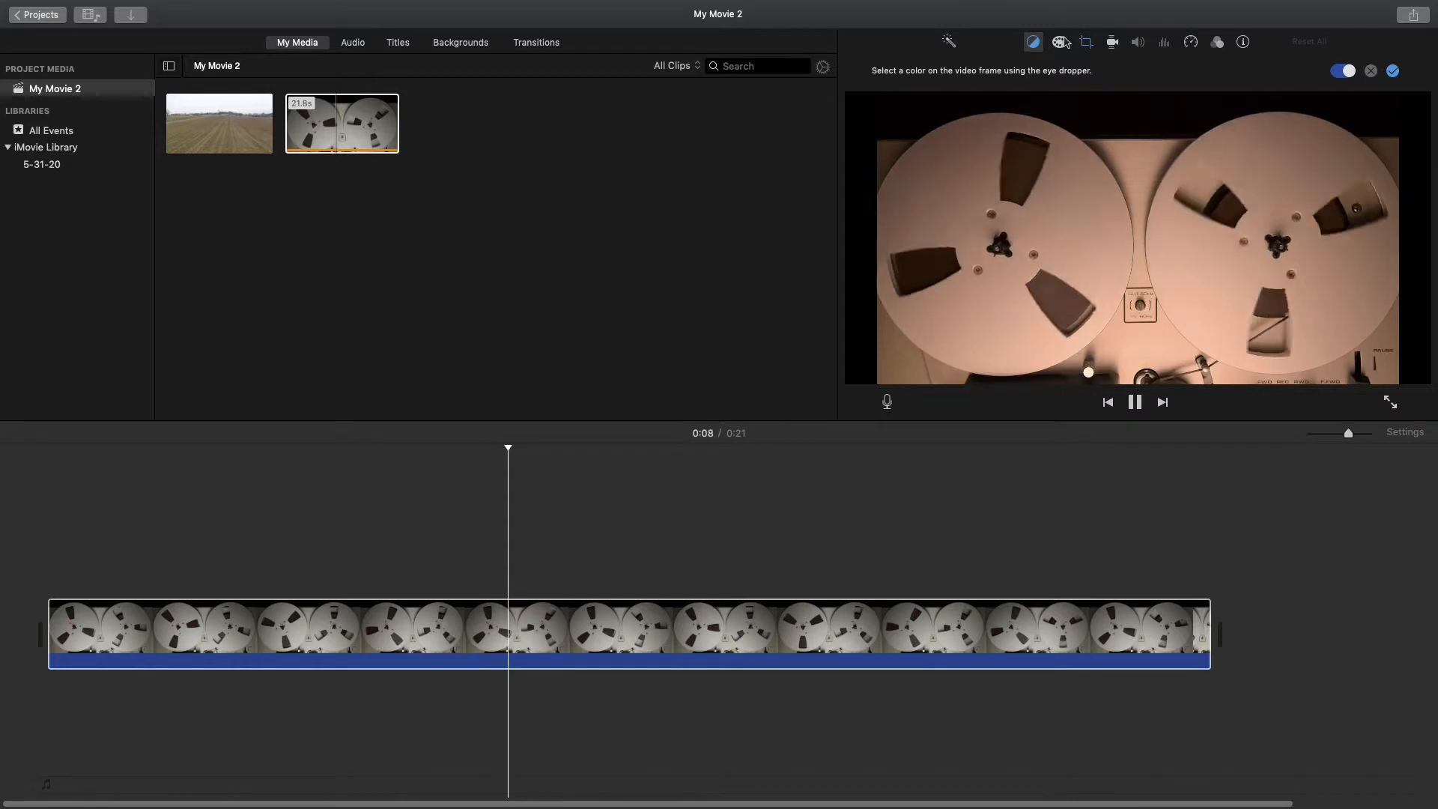
key(space)
Turn off the skin tone balance preview and reset the clip's color balance
click(1341, 70)
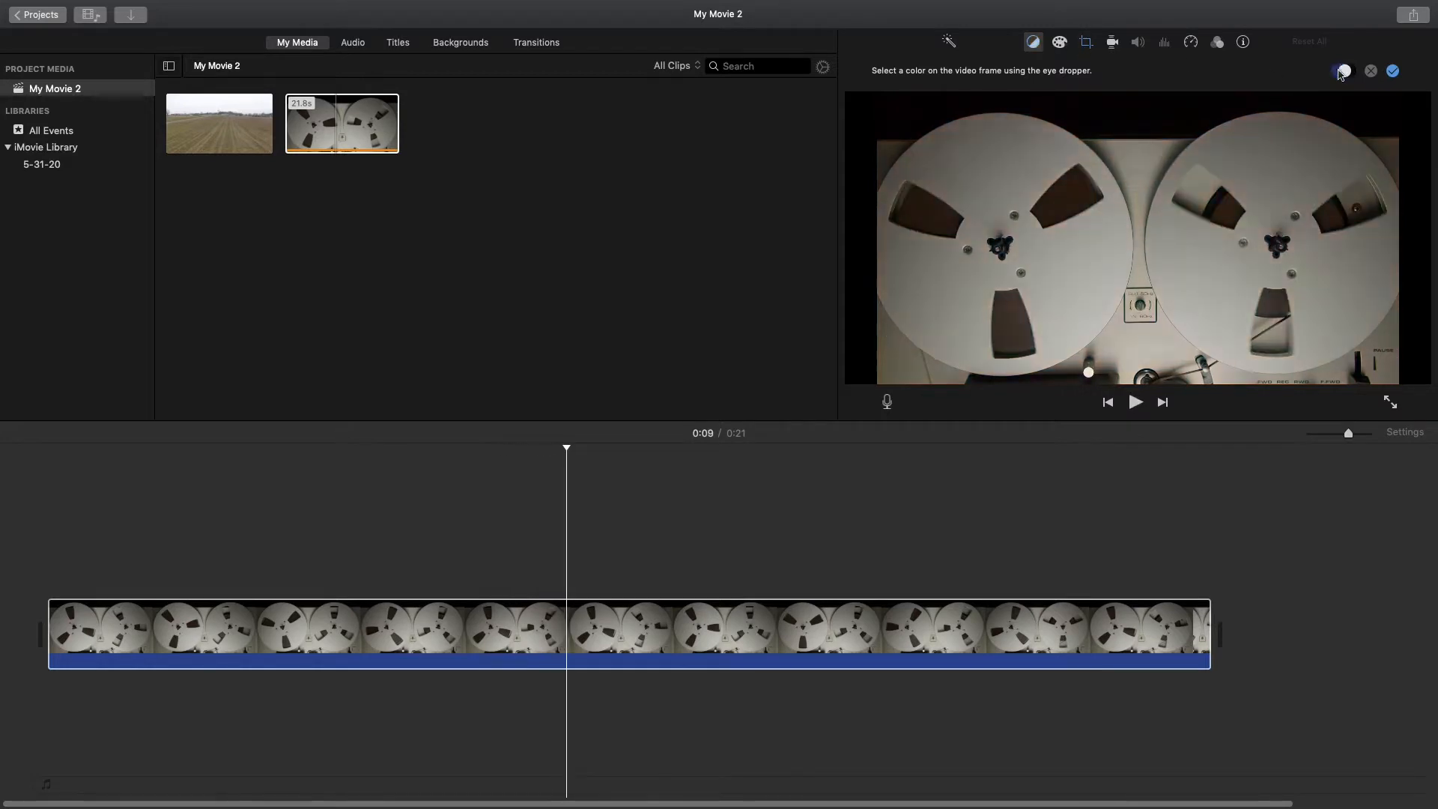
click(1034, 45)
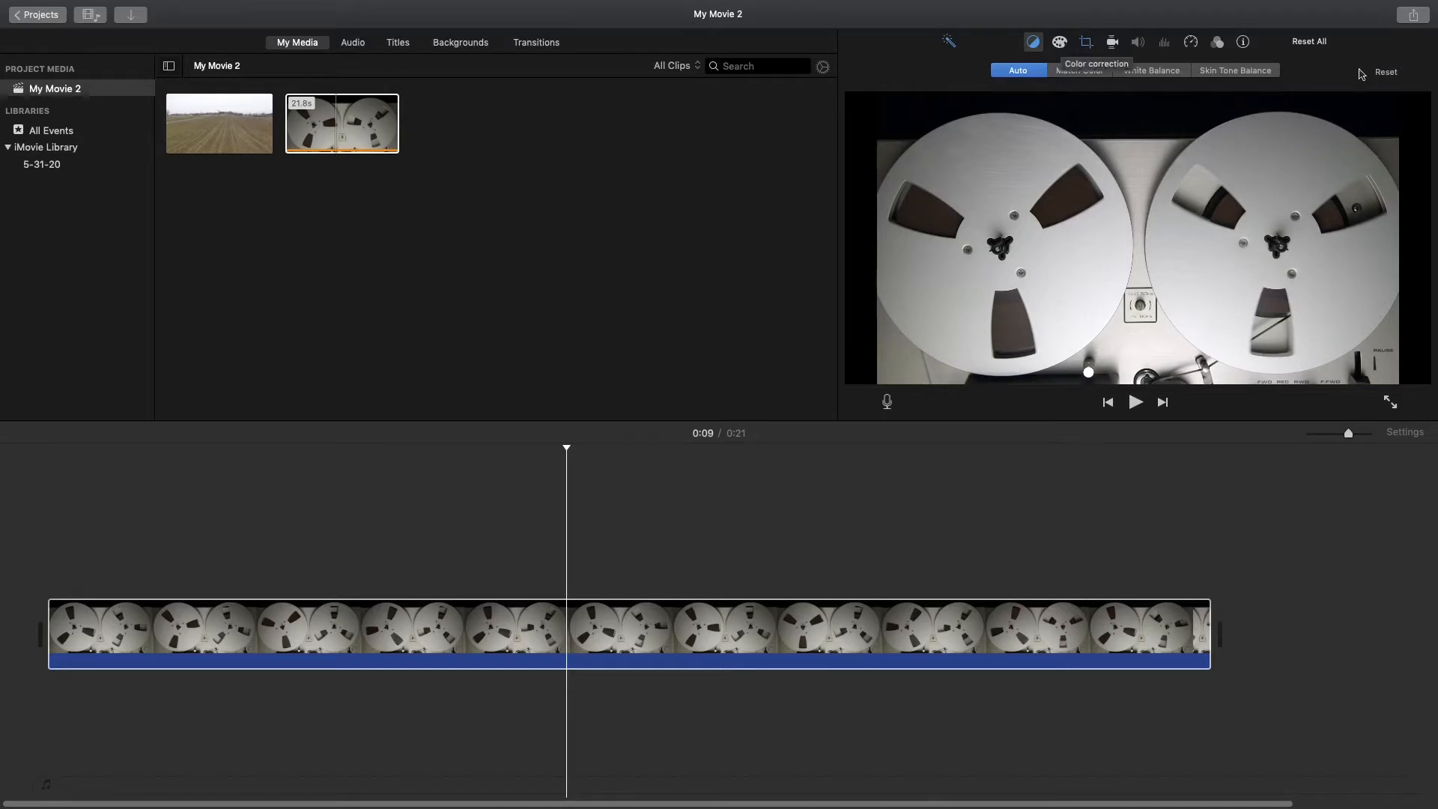
click(1385, 72)
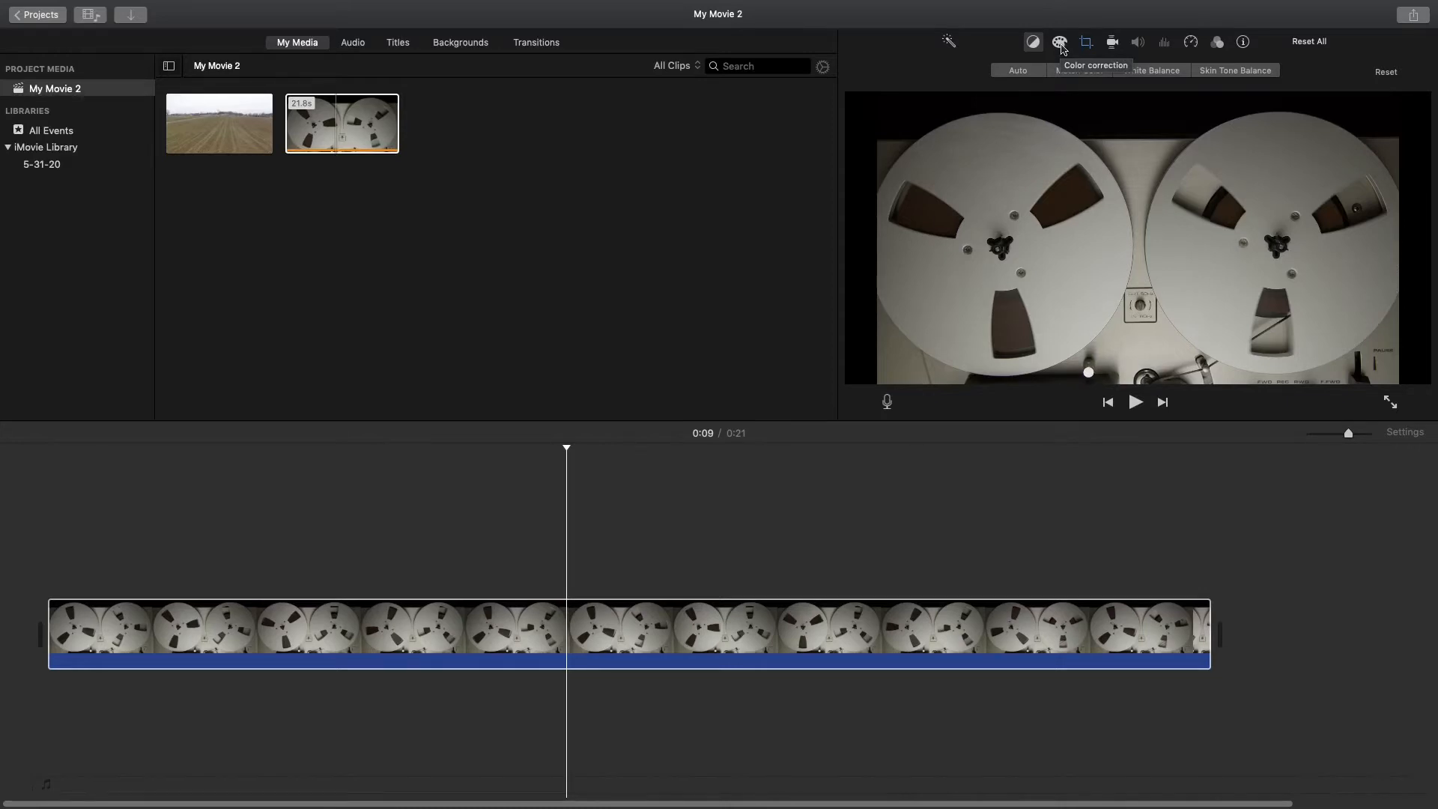
Darken the clip's shadows to the lowest setting with Color Correction and play back the result
click(1060, 43)
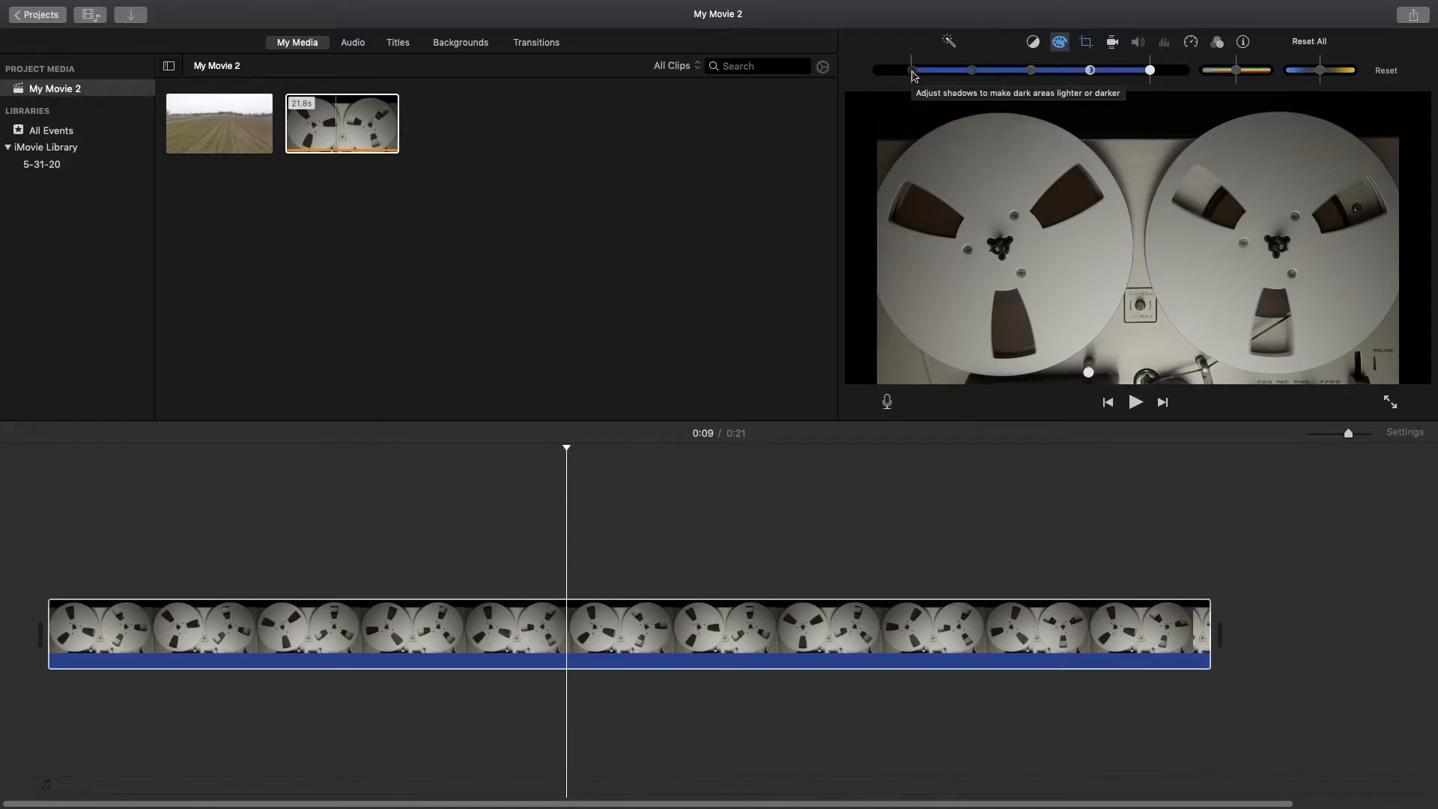
drag(913, 73, 881, 75)
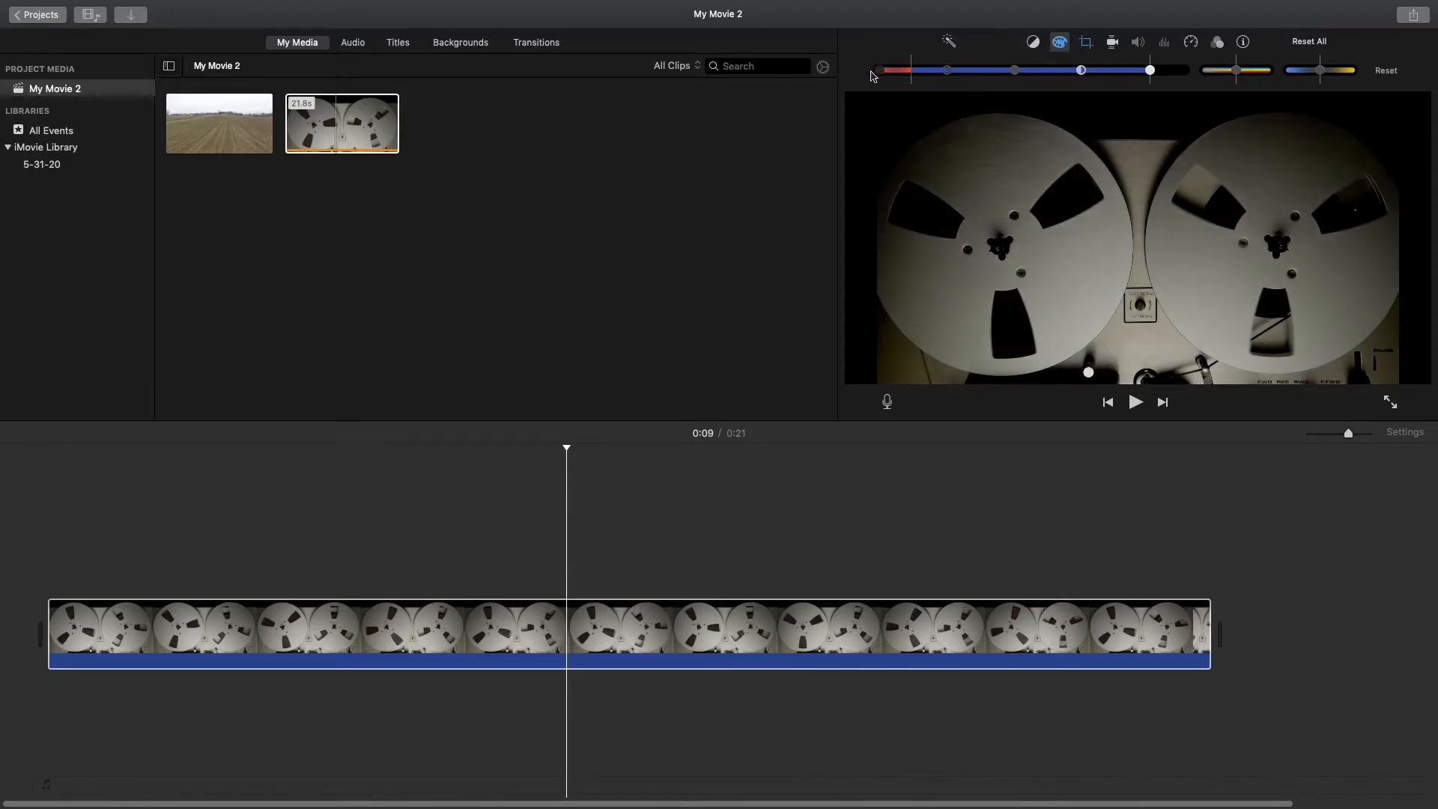
key(space)
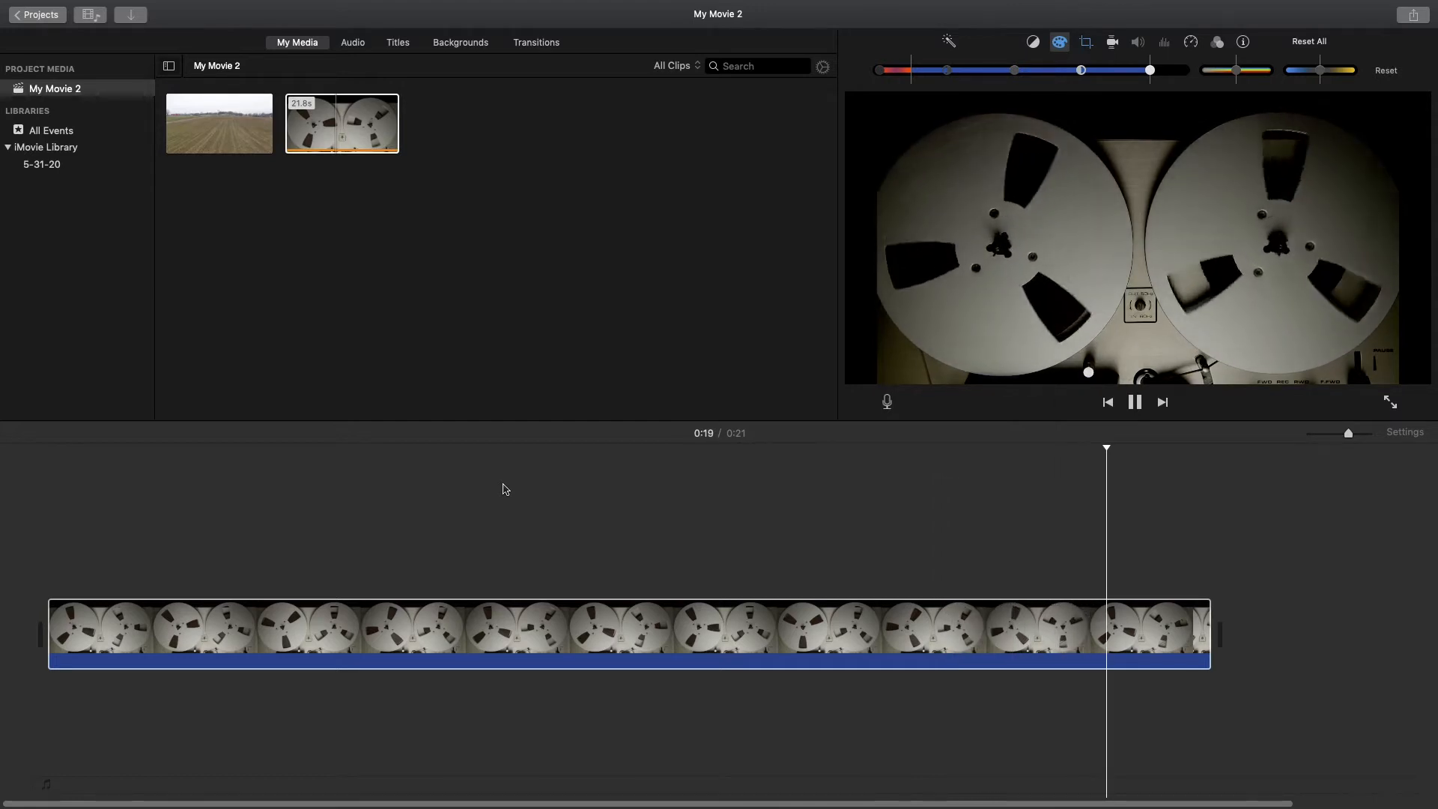
key(space)
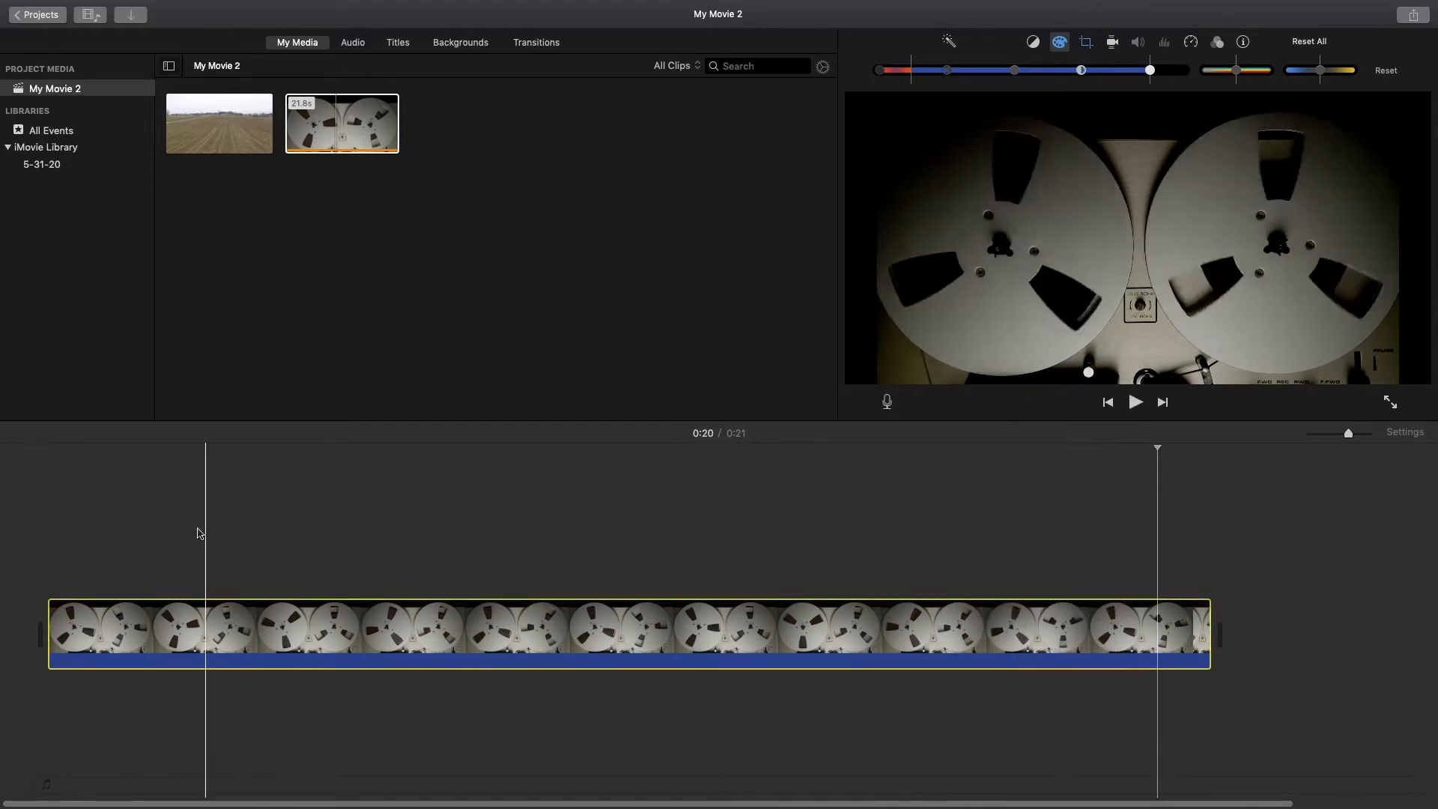
Replay the darkened clip from the start of the timeline and reset the color correction
click(51, 549)
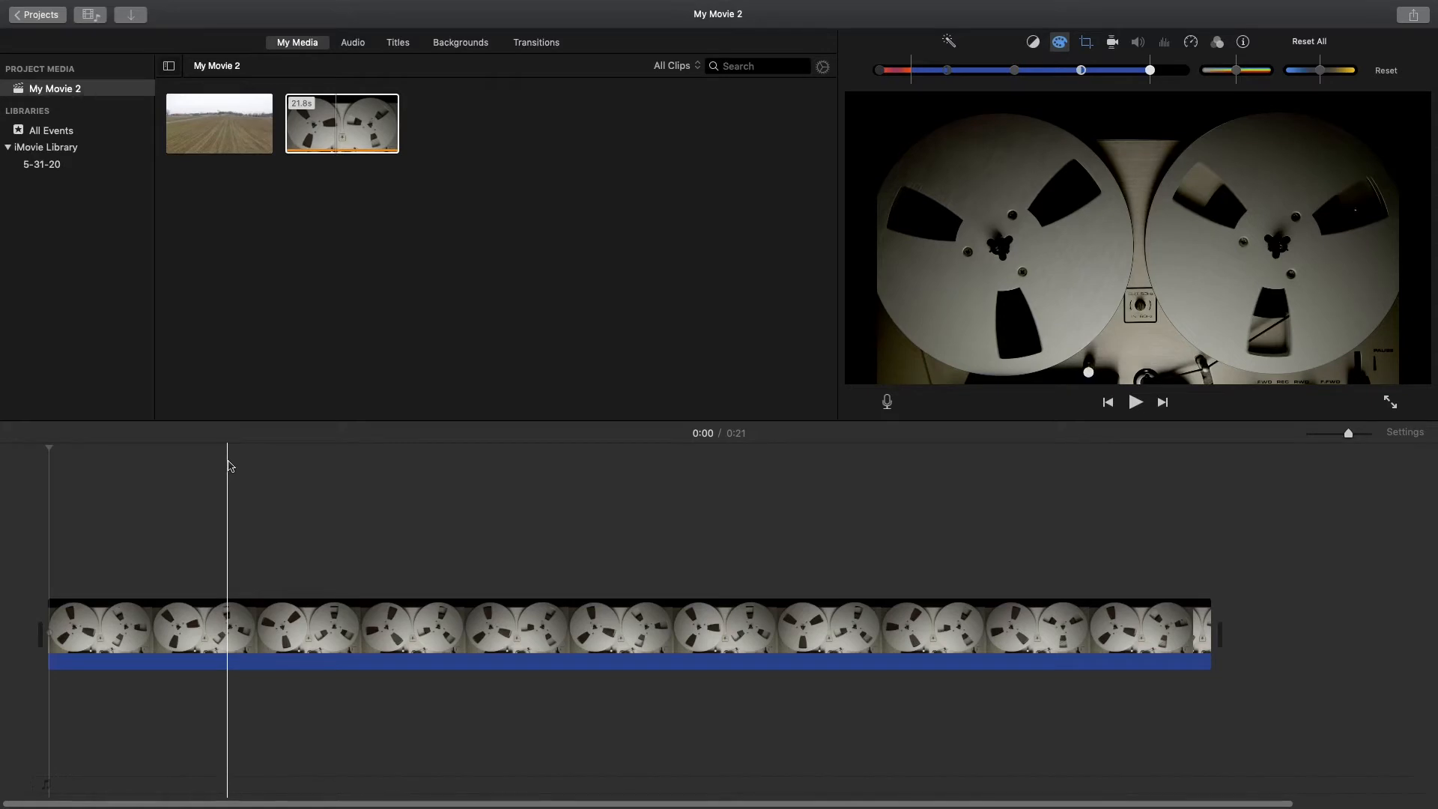
key(space)
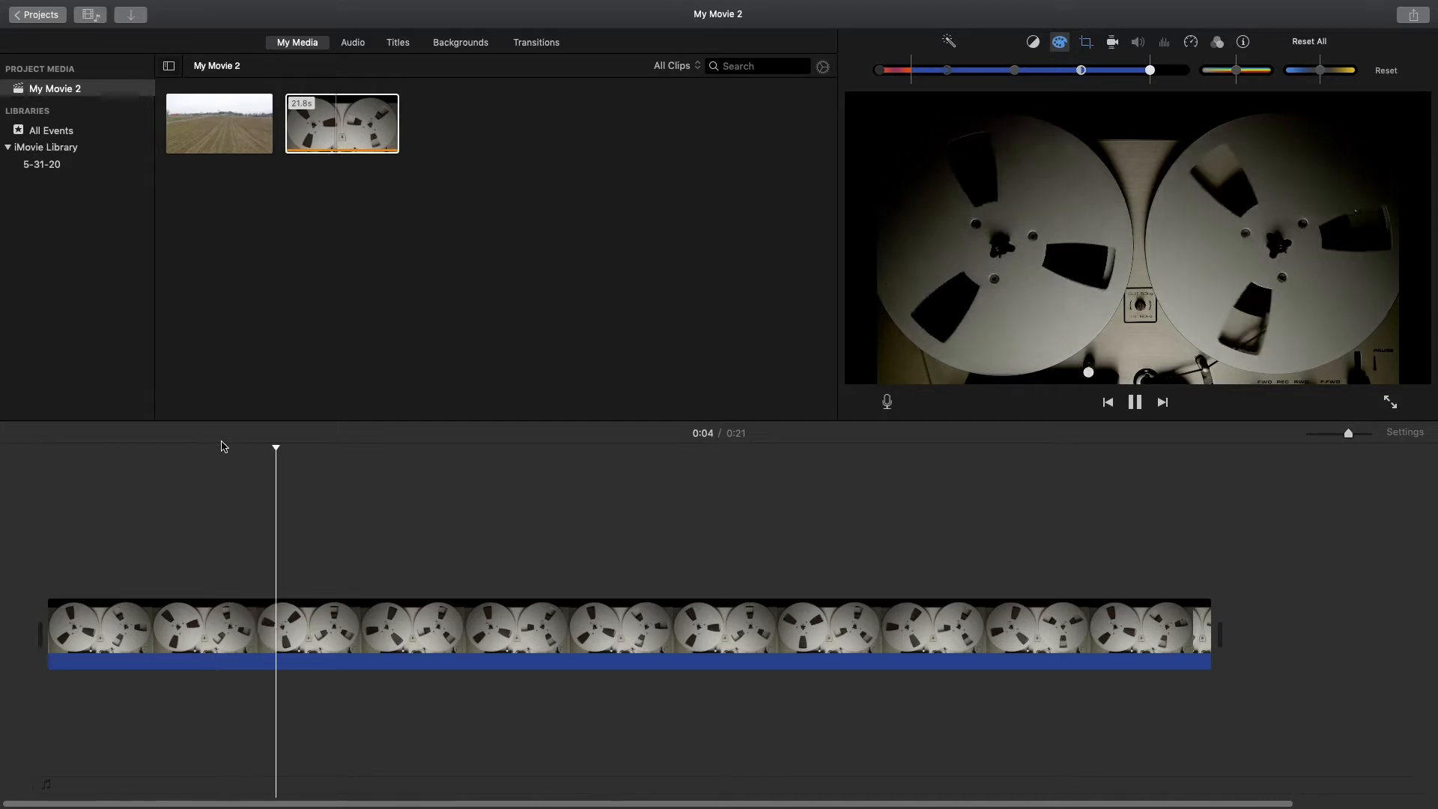
click(1385, 71)
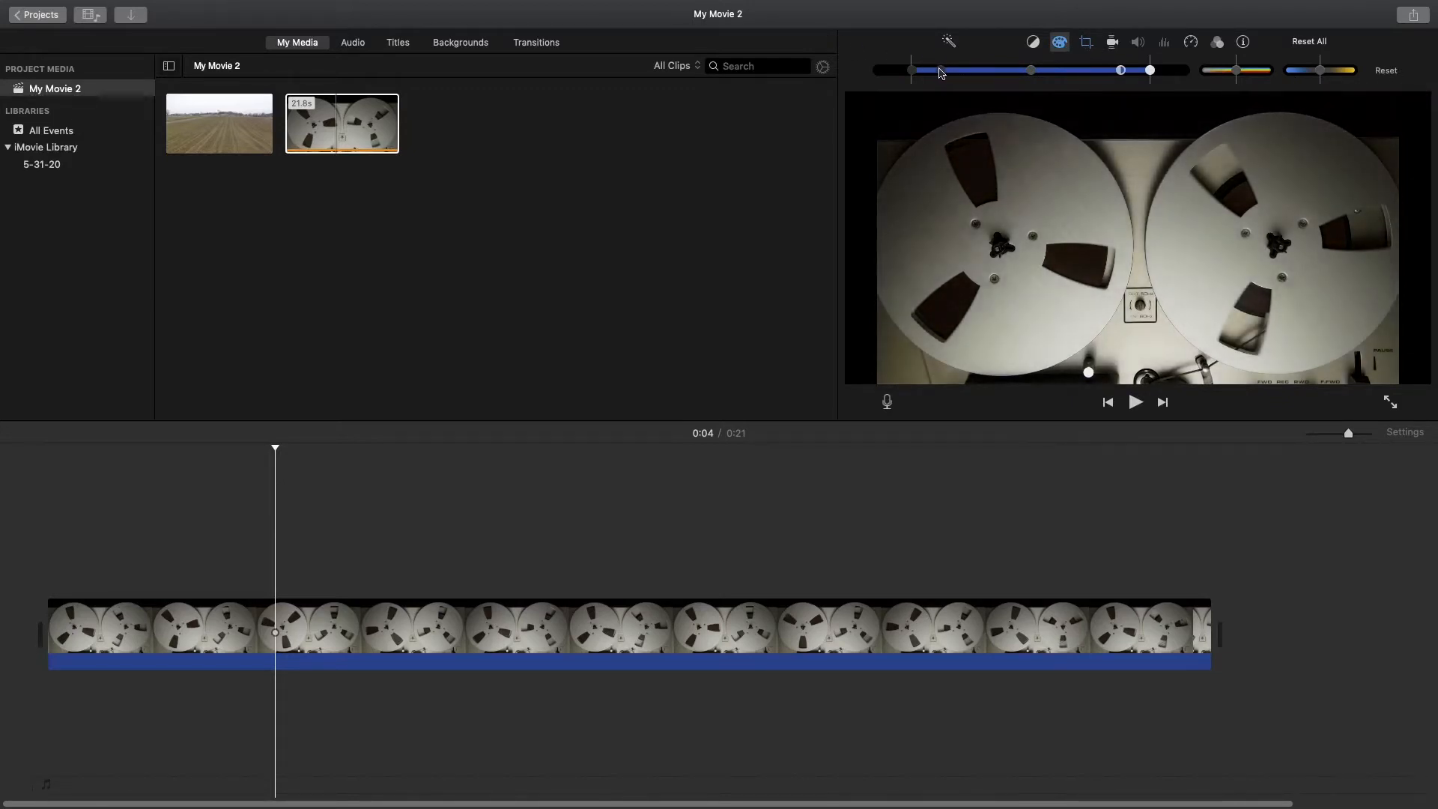
Try raising the clip's contrast, reduce it strongly instead and play back the low-contrast result
drag(953, 71, 927, 70)
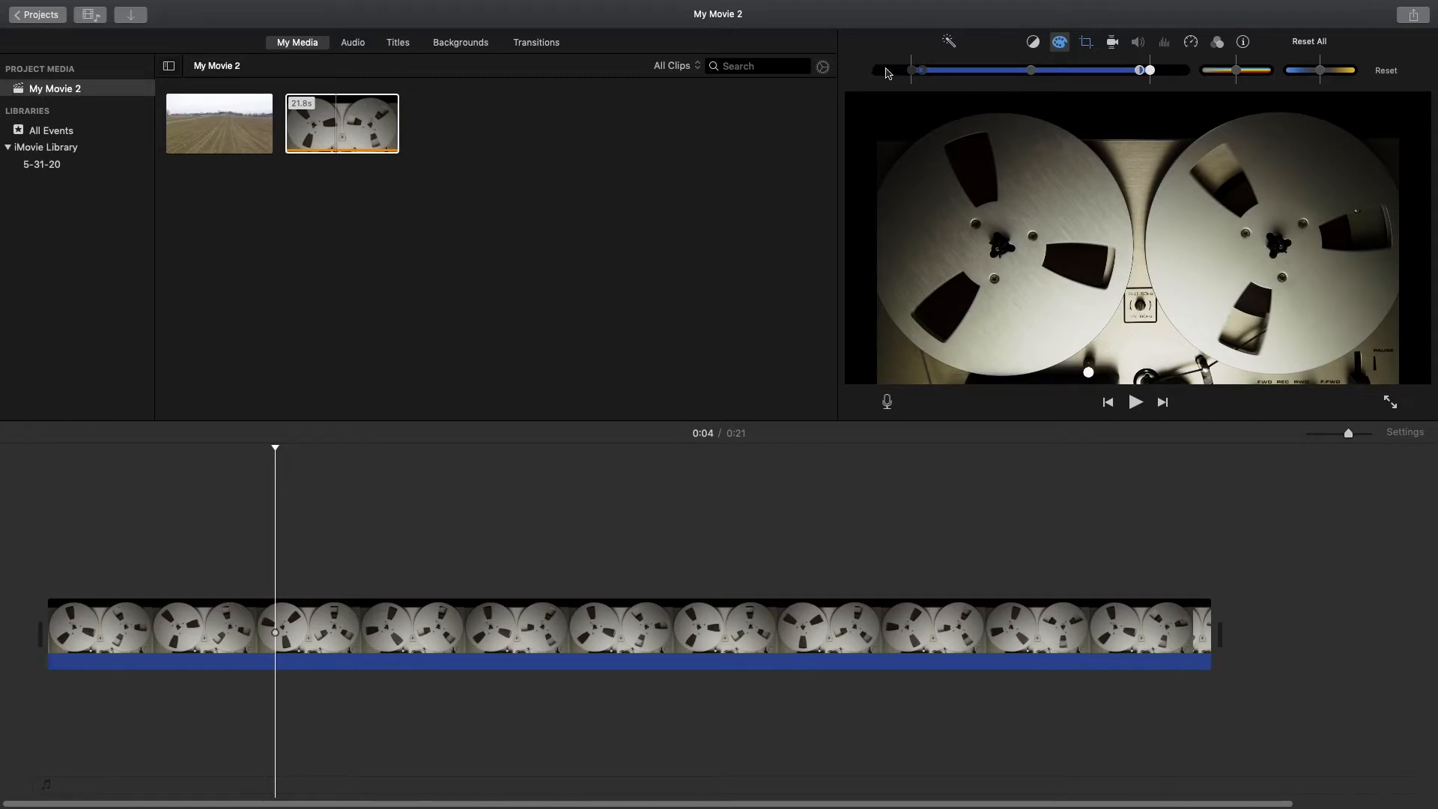
drag(923, 70, 1021, 78)
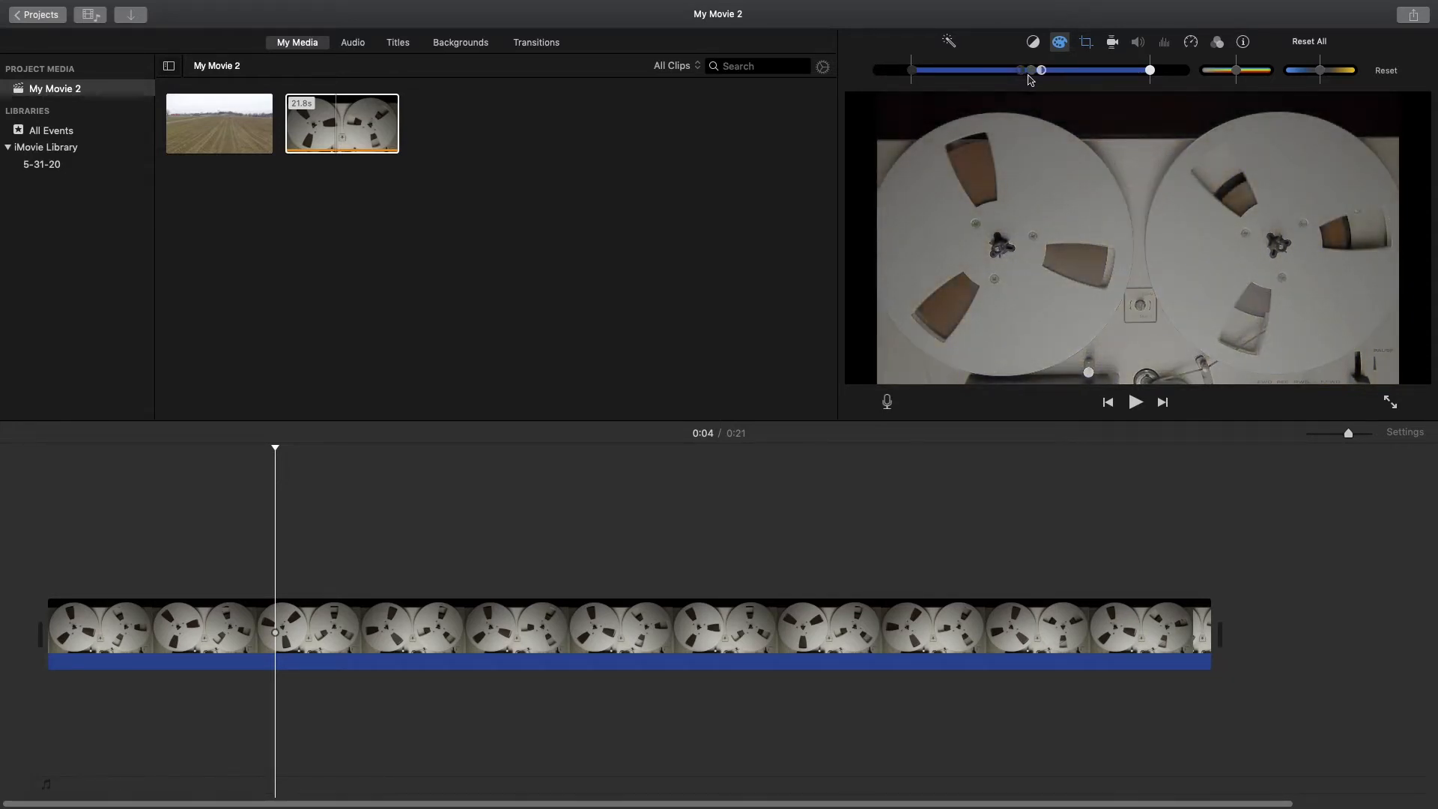
key(space)
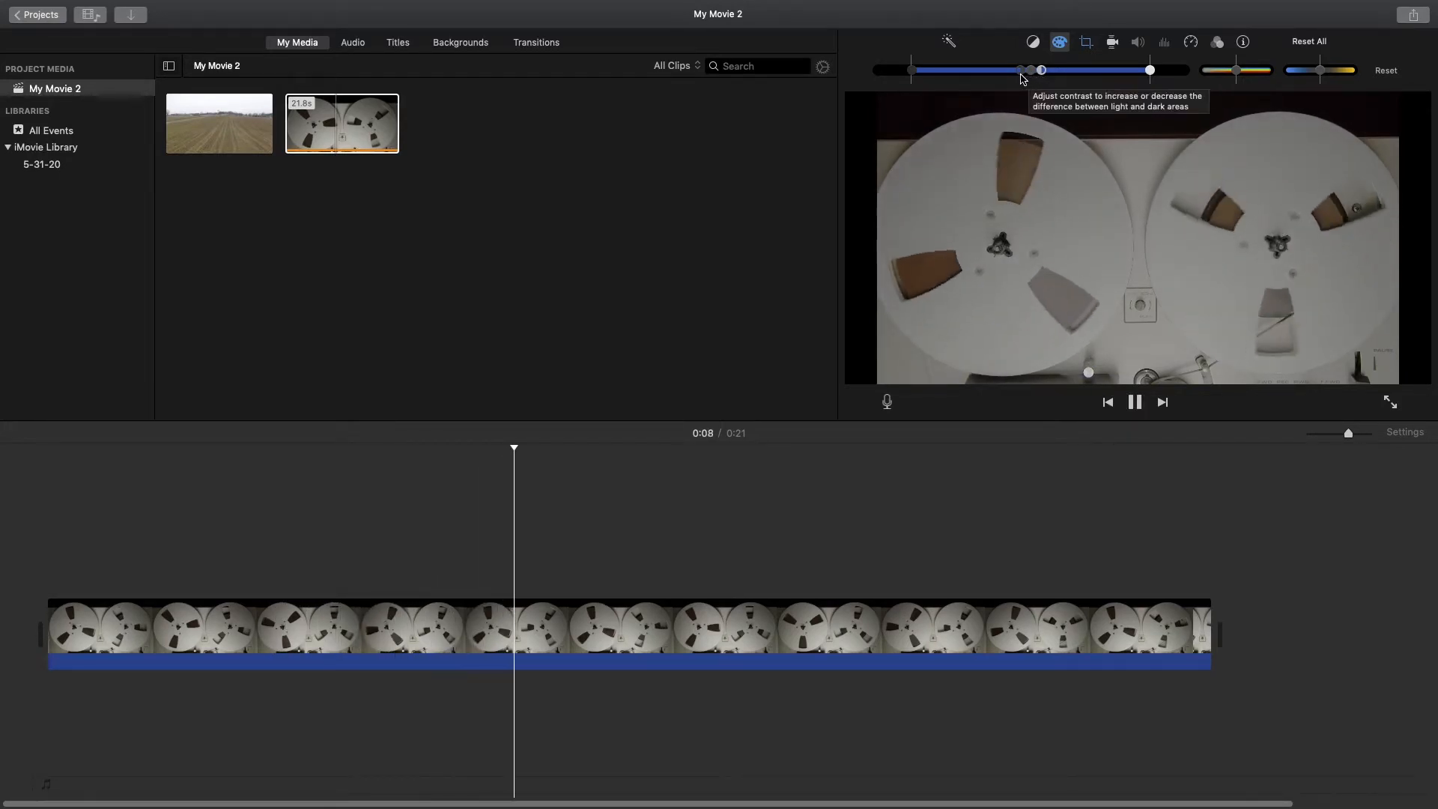
key(space)
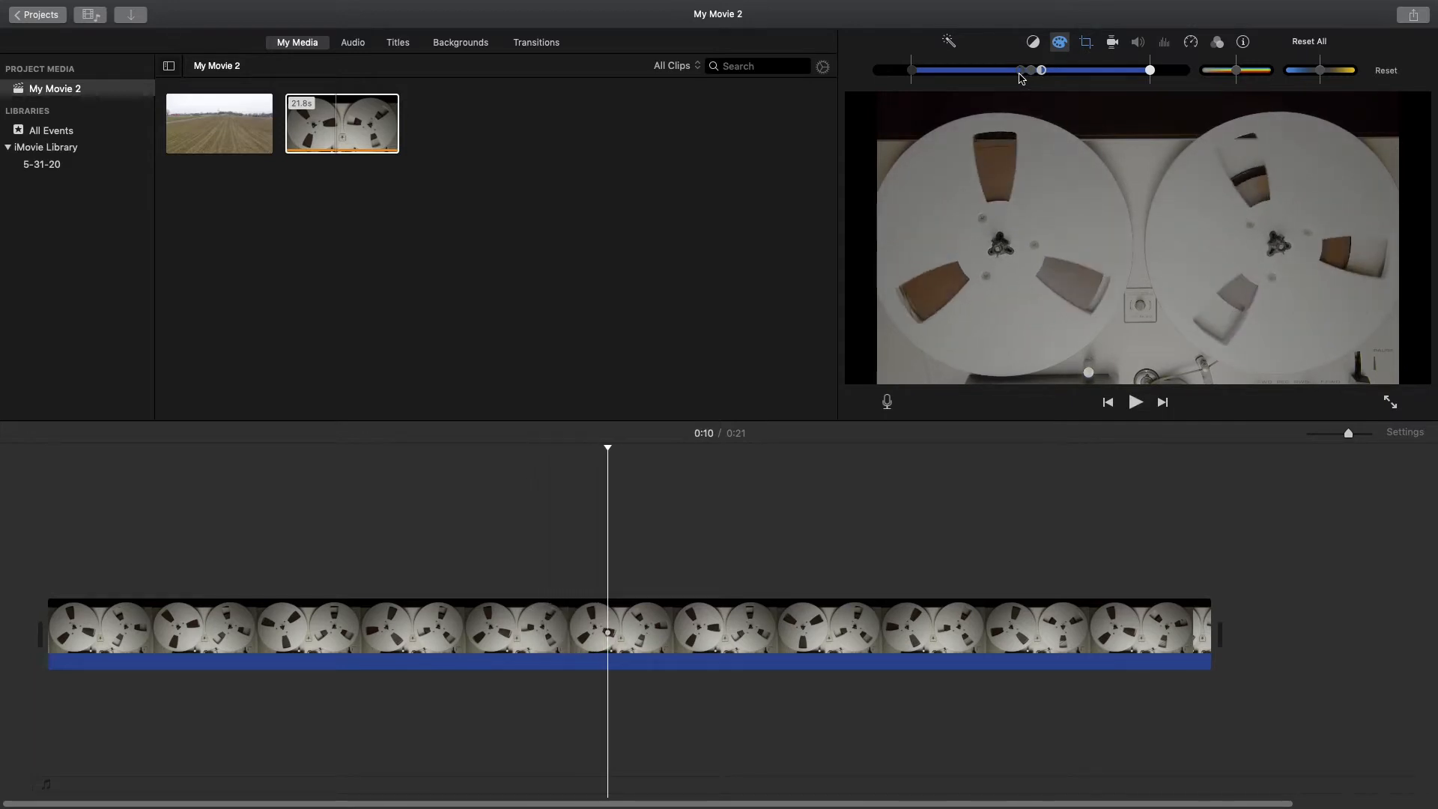
Raise the clip's contrast strongly, play it back and reset the color correction near the start of the timeline
drag(1019, 75, 925, 72)
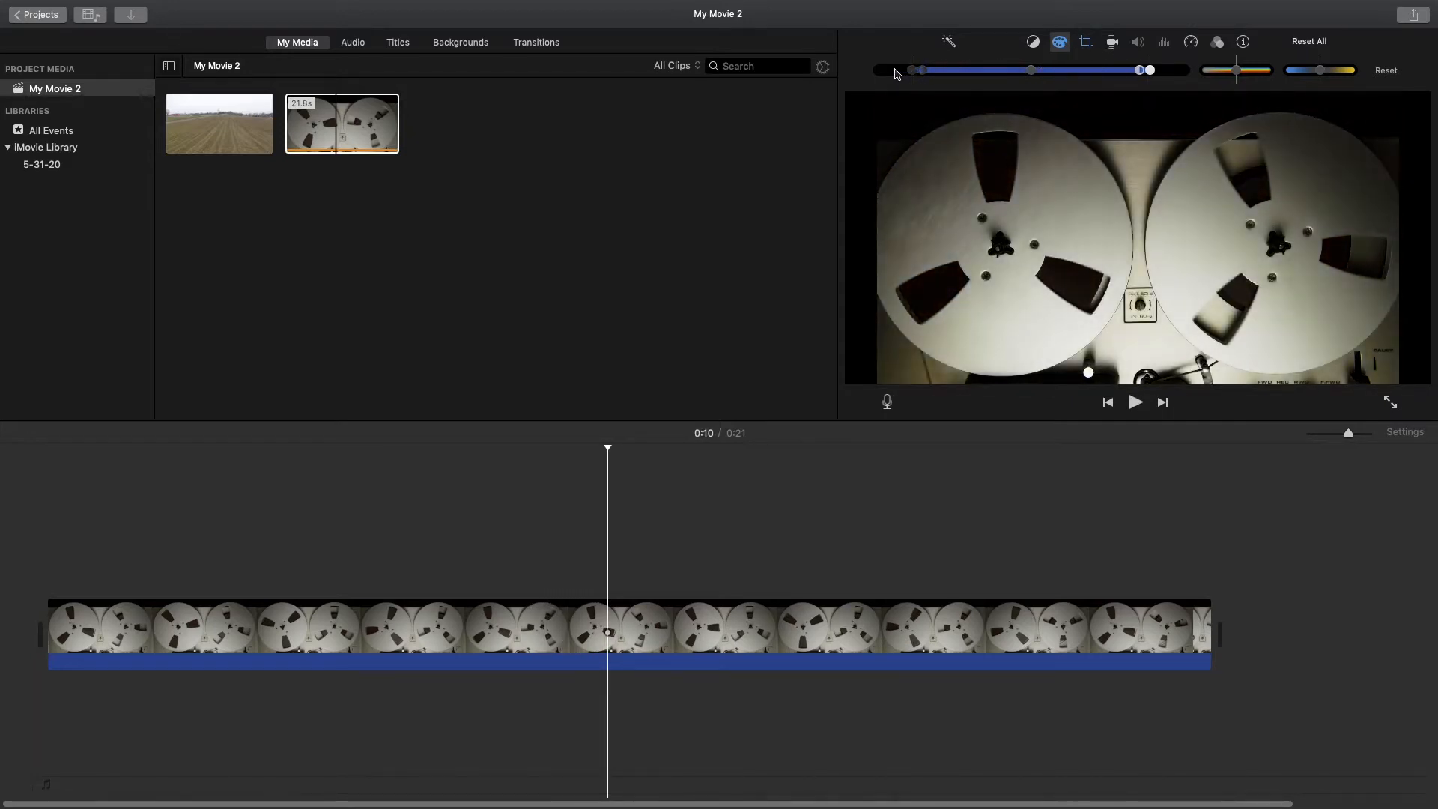
key(space)
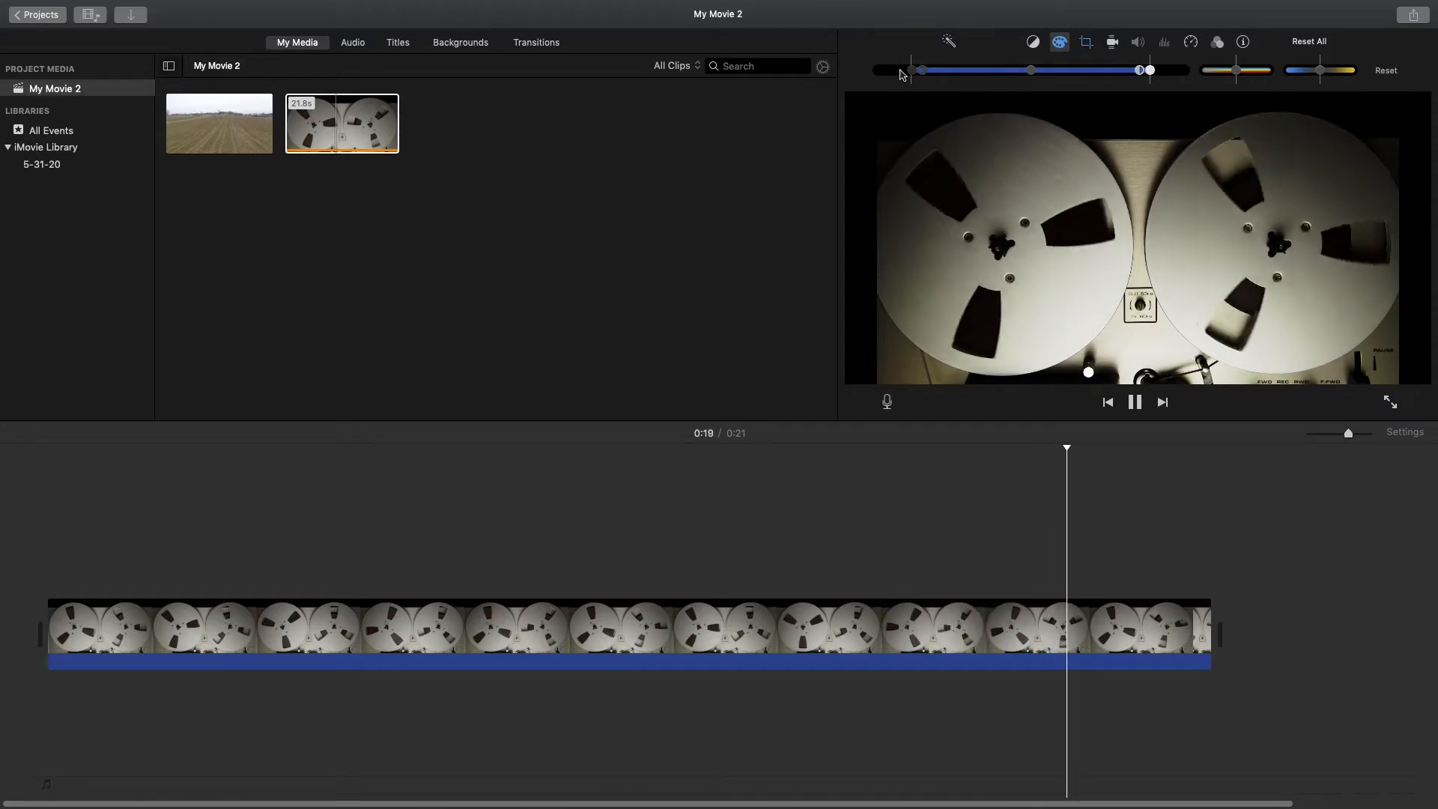
key(space)
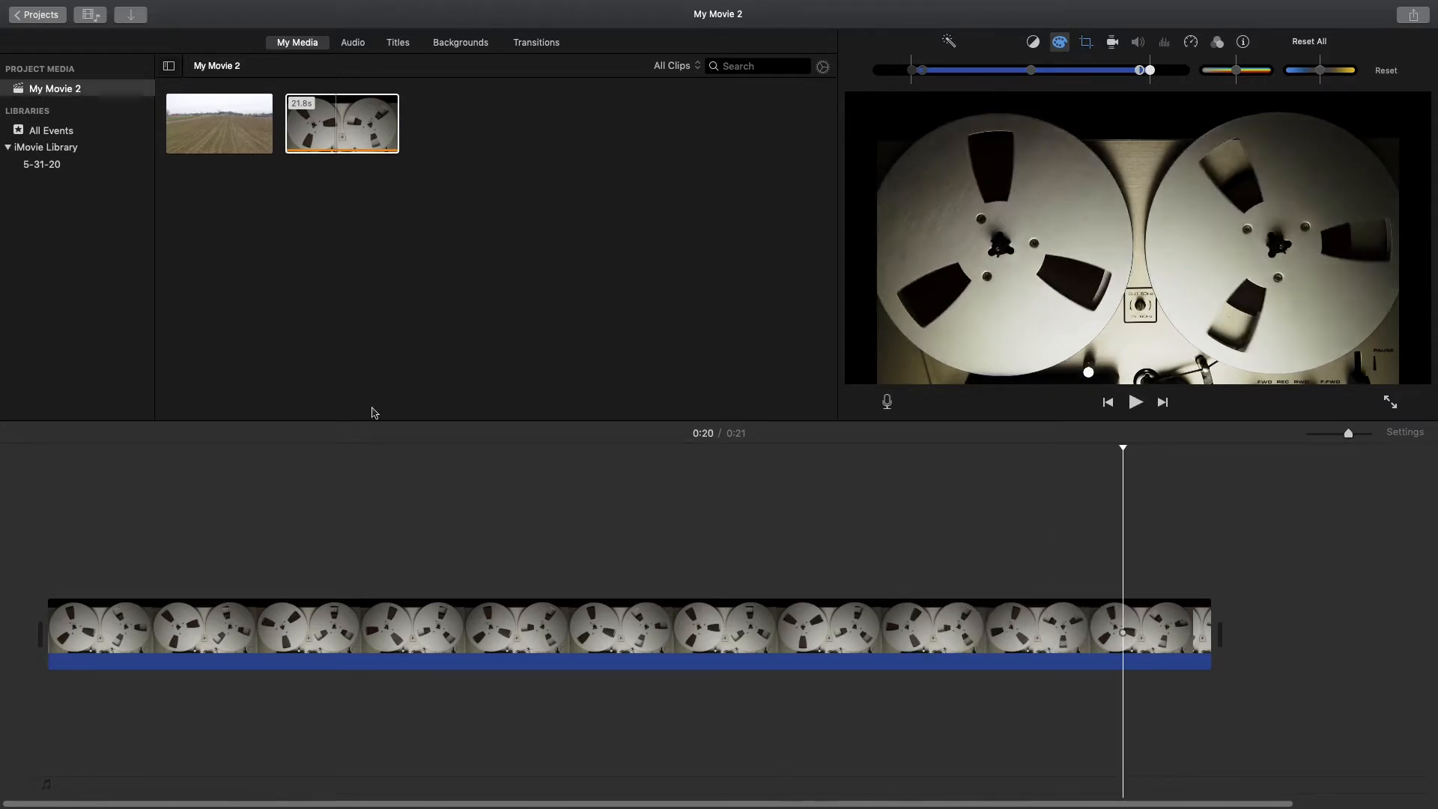
click(72, 553)
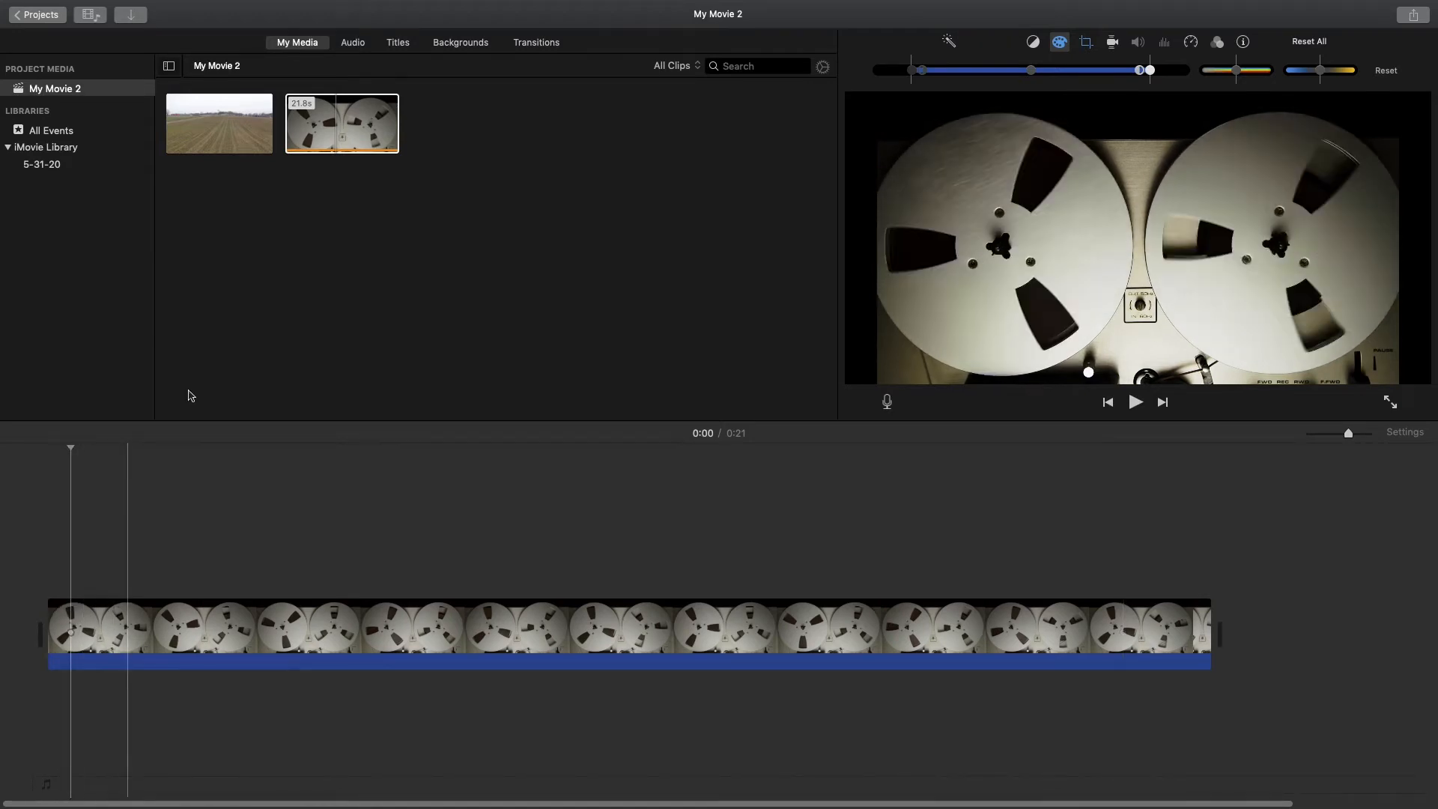
click(1387, 71)
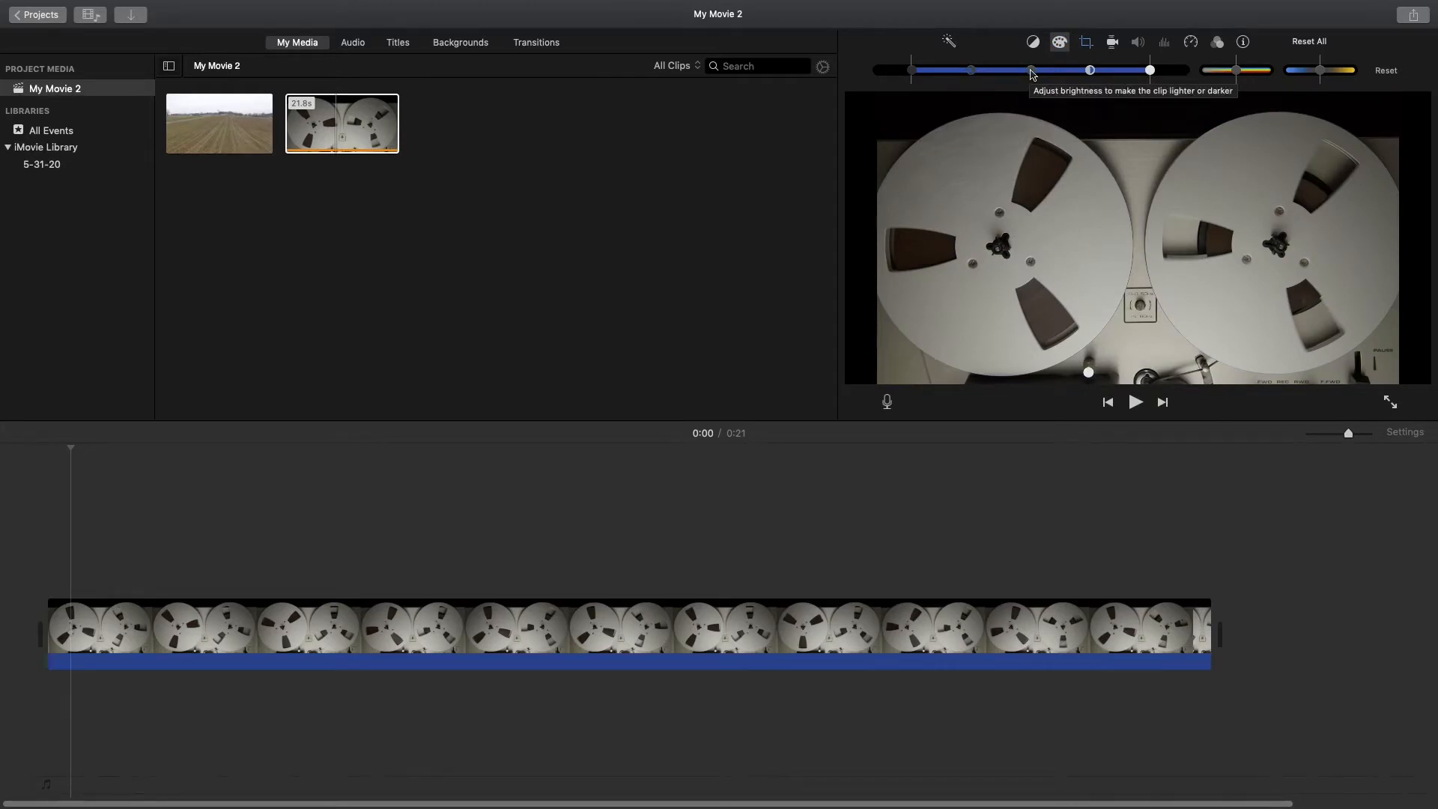
Raise the reel clip's brightness strongly, play back the brightened result and reset the color correction
drag(1032, 72, 1128, 77)
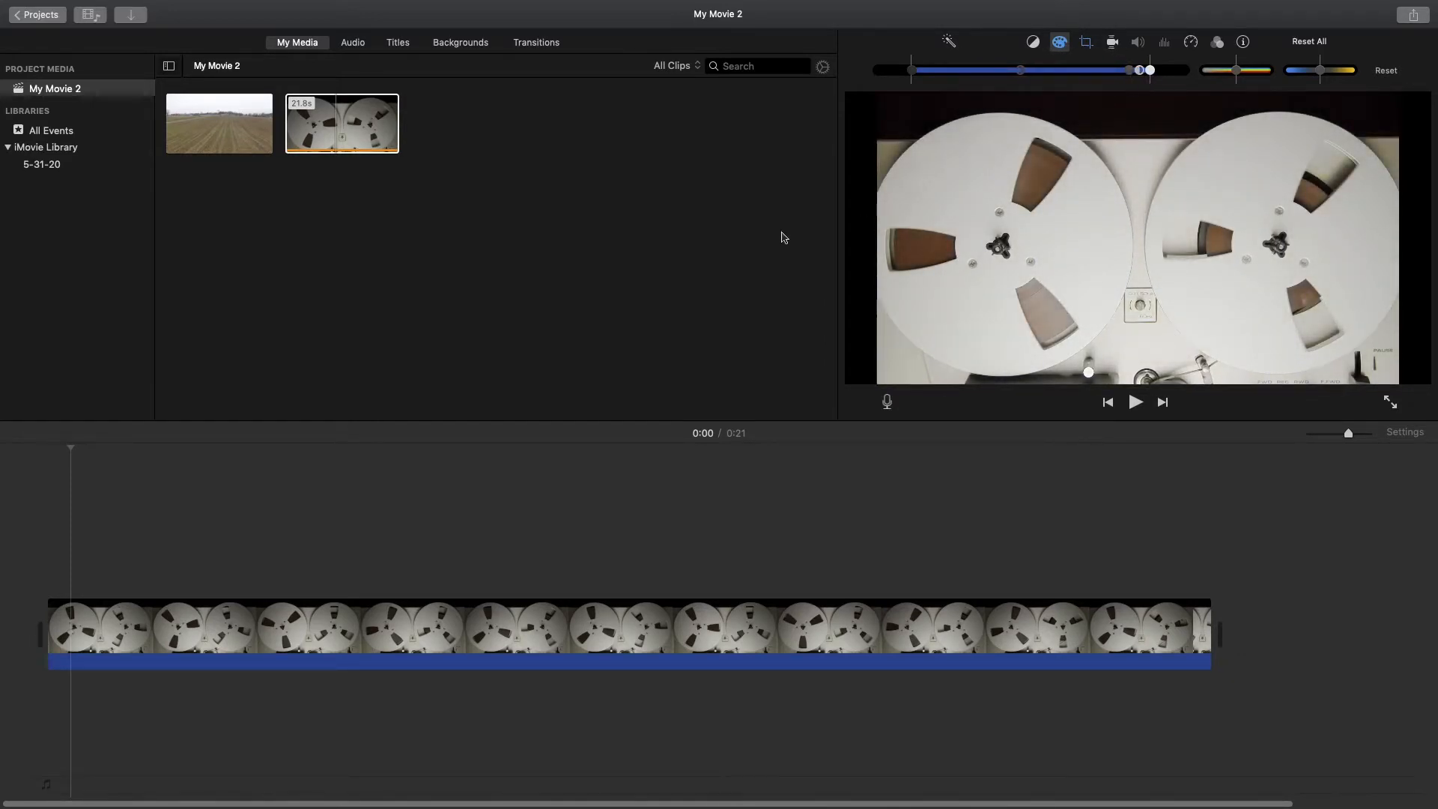
key(space)
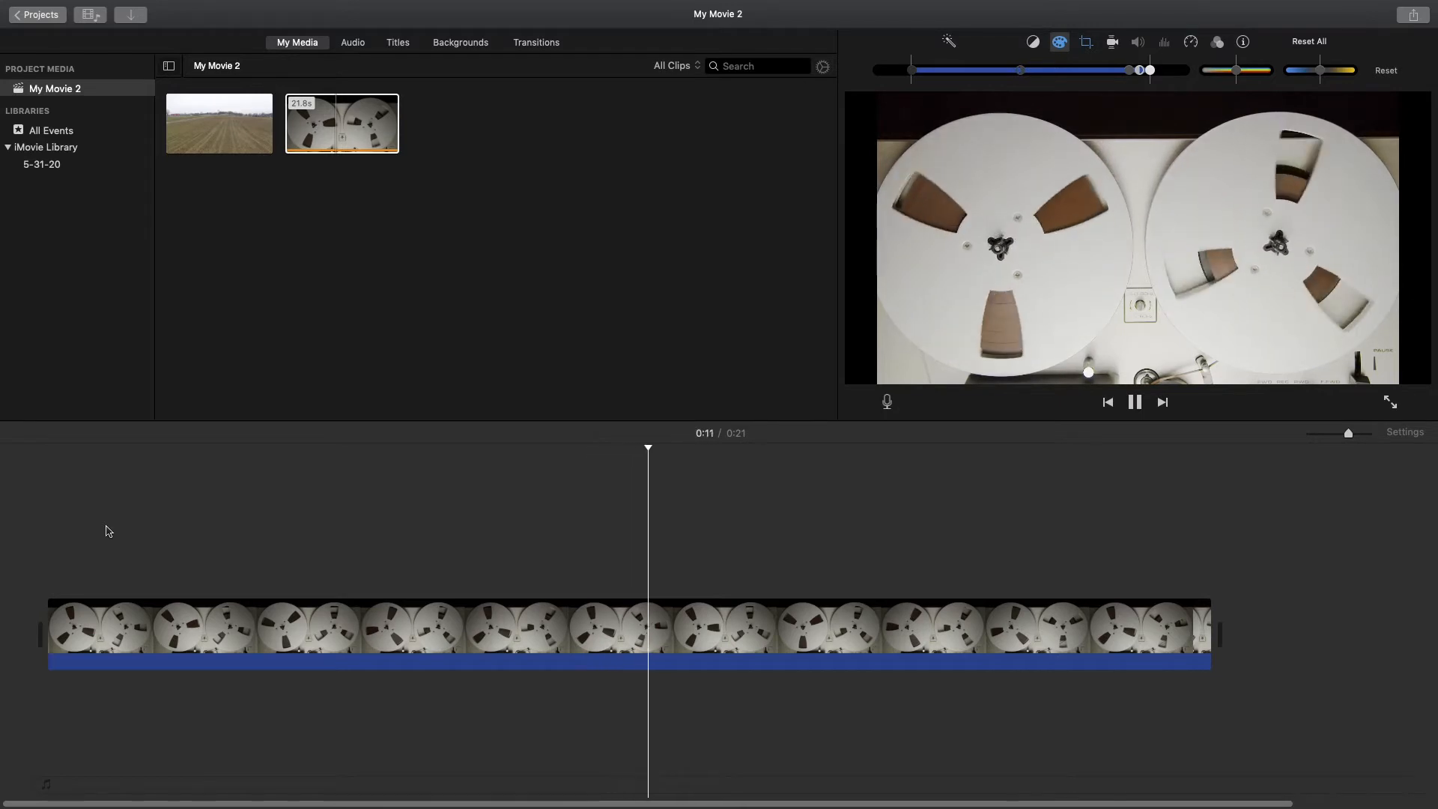
key(space)
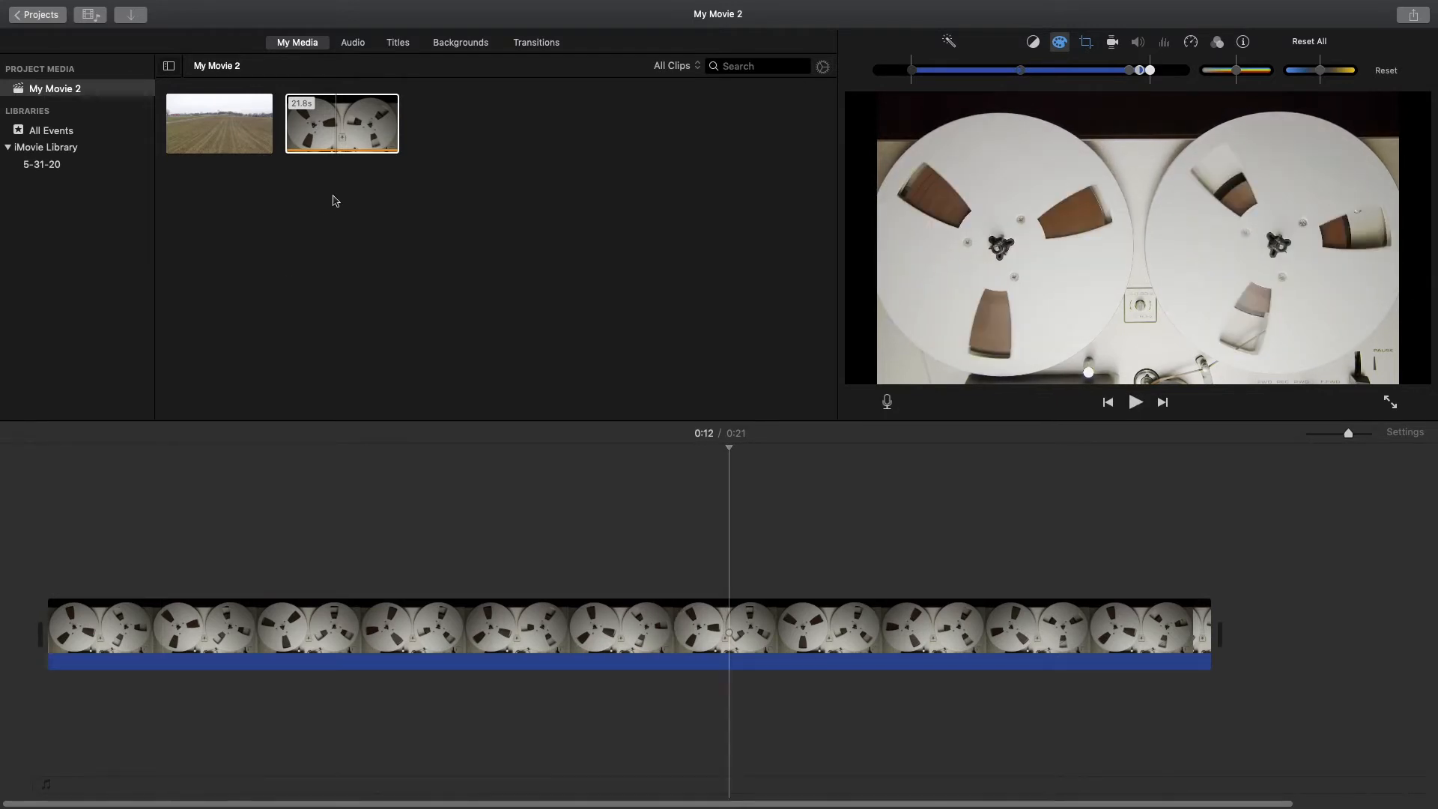
click(1384, 72)
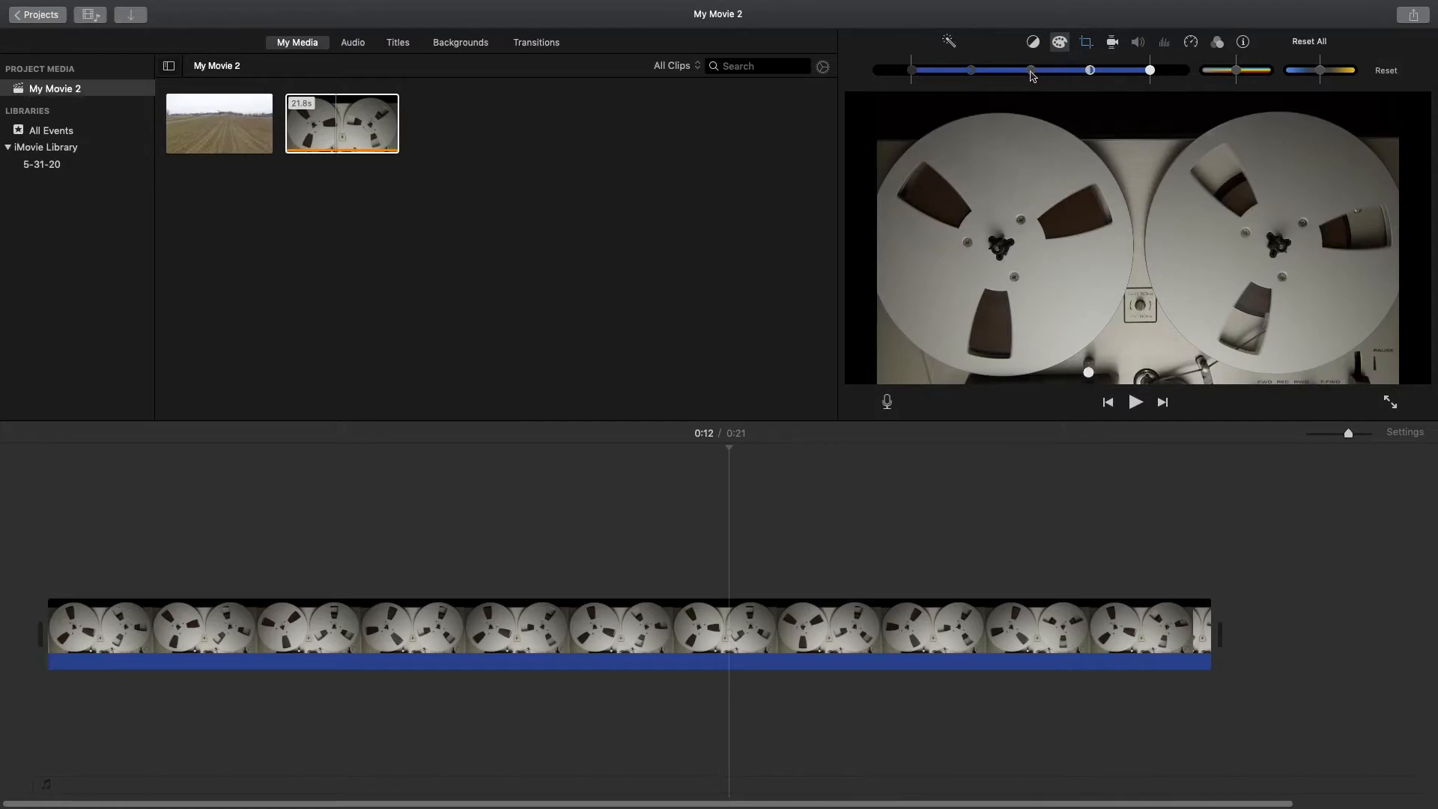
Lower the reel clip's brightness strongly, play back the darkened result and reset the color correction
drag(1032, 75, 924, 75)
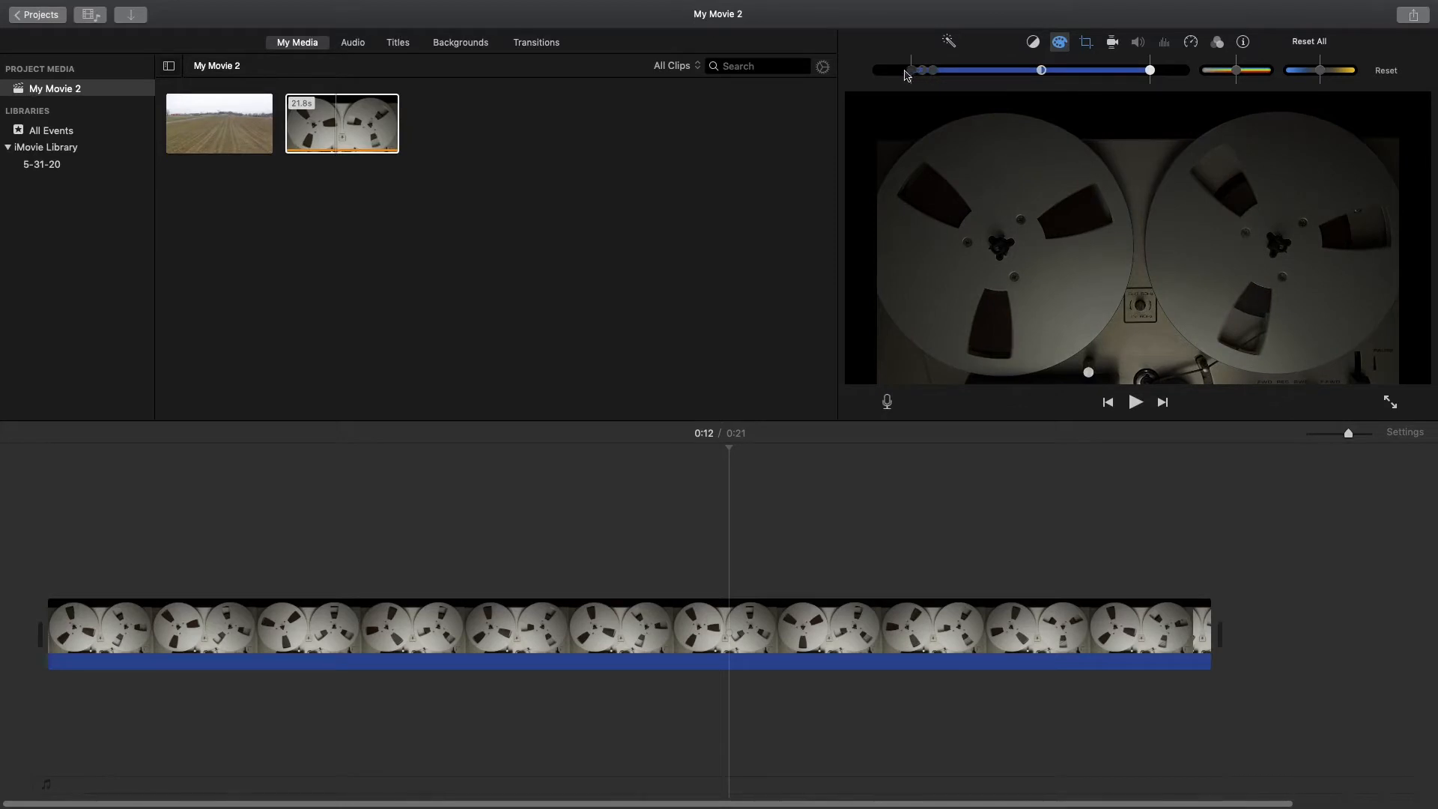
key(space)
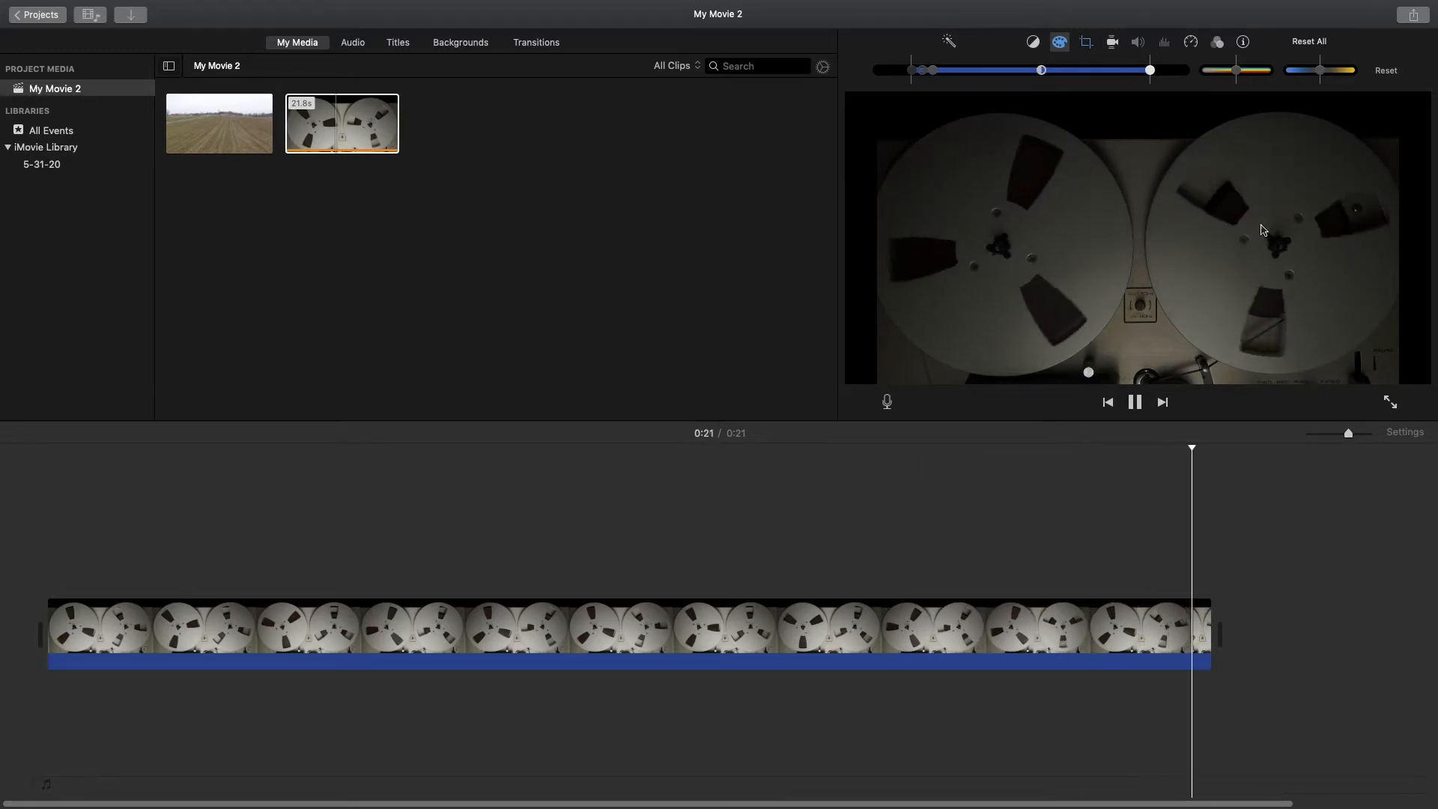
key(space)
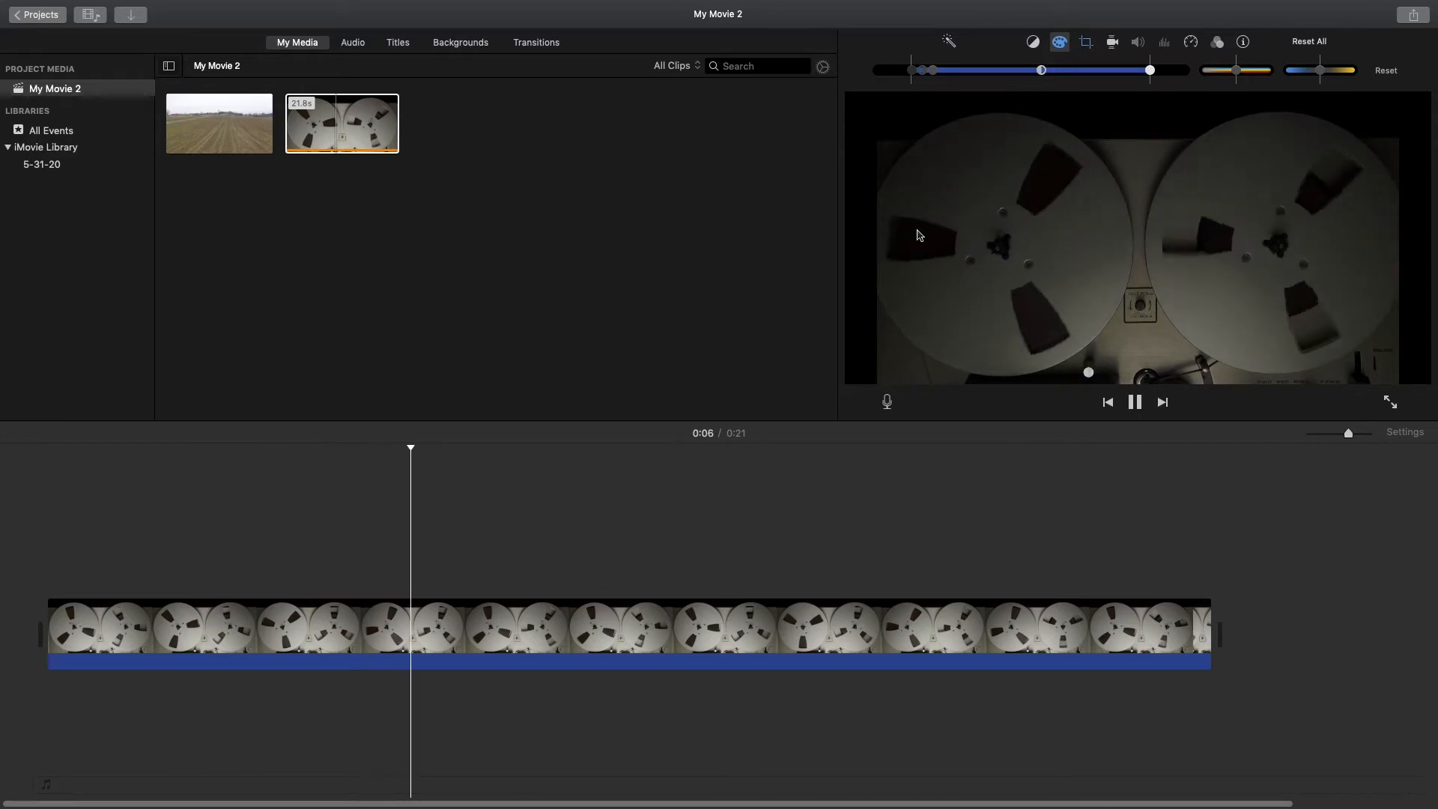
click(1387, 70)
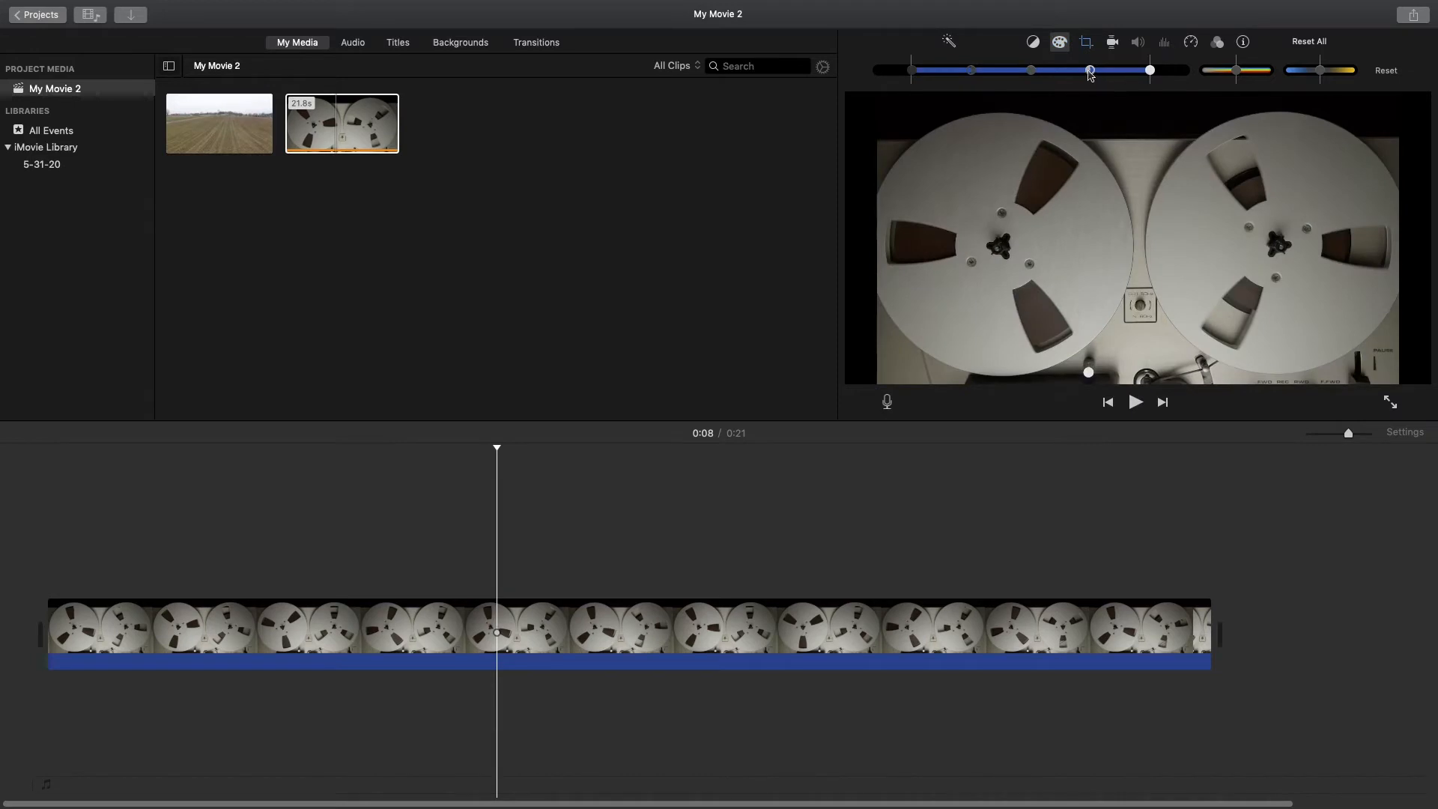
Raise the reel clip's contrast to near the maximum, play back the result and reset the color correction
drag(1090, 71, 1140, 70)
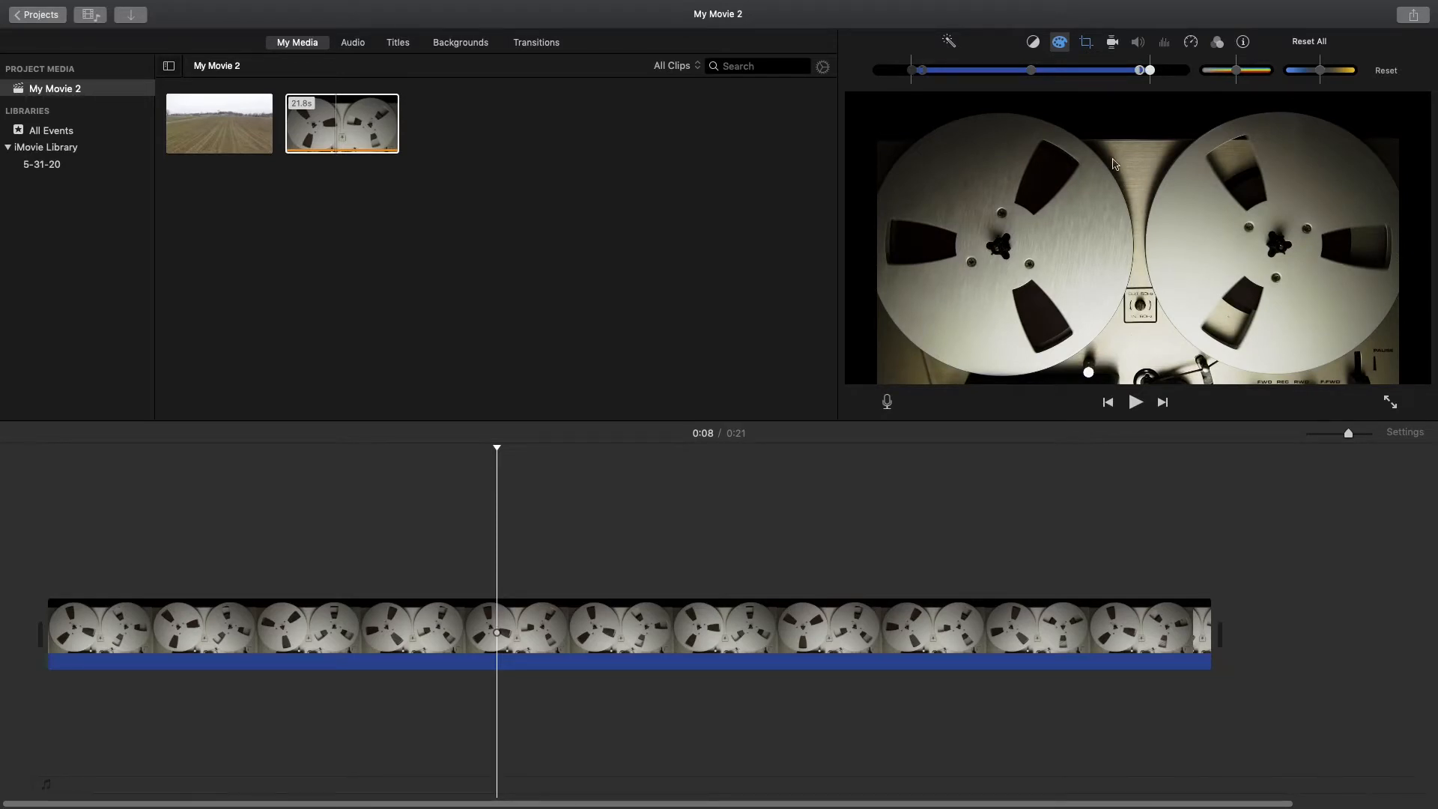
key(space)
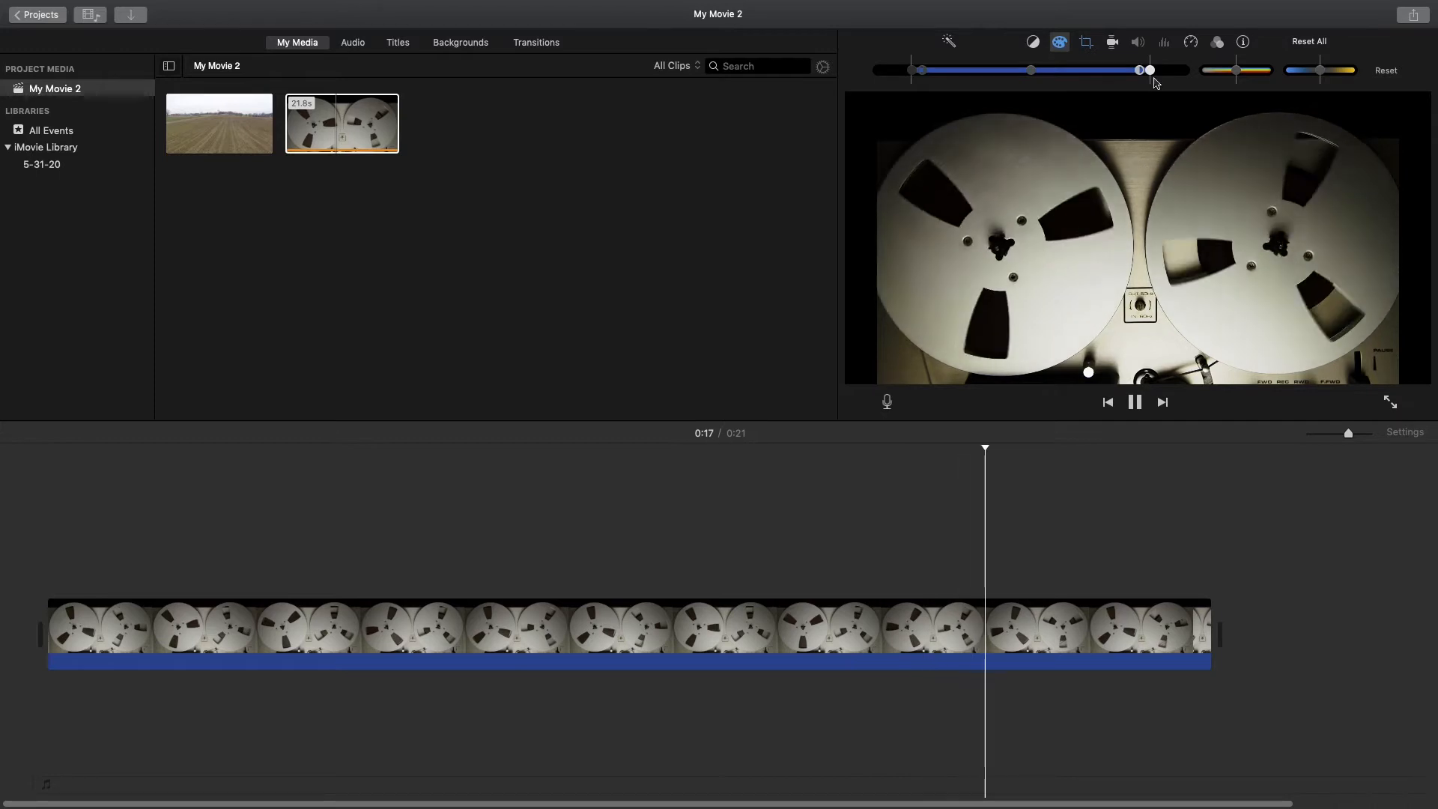
click(1383, 72)
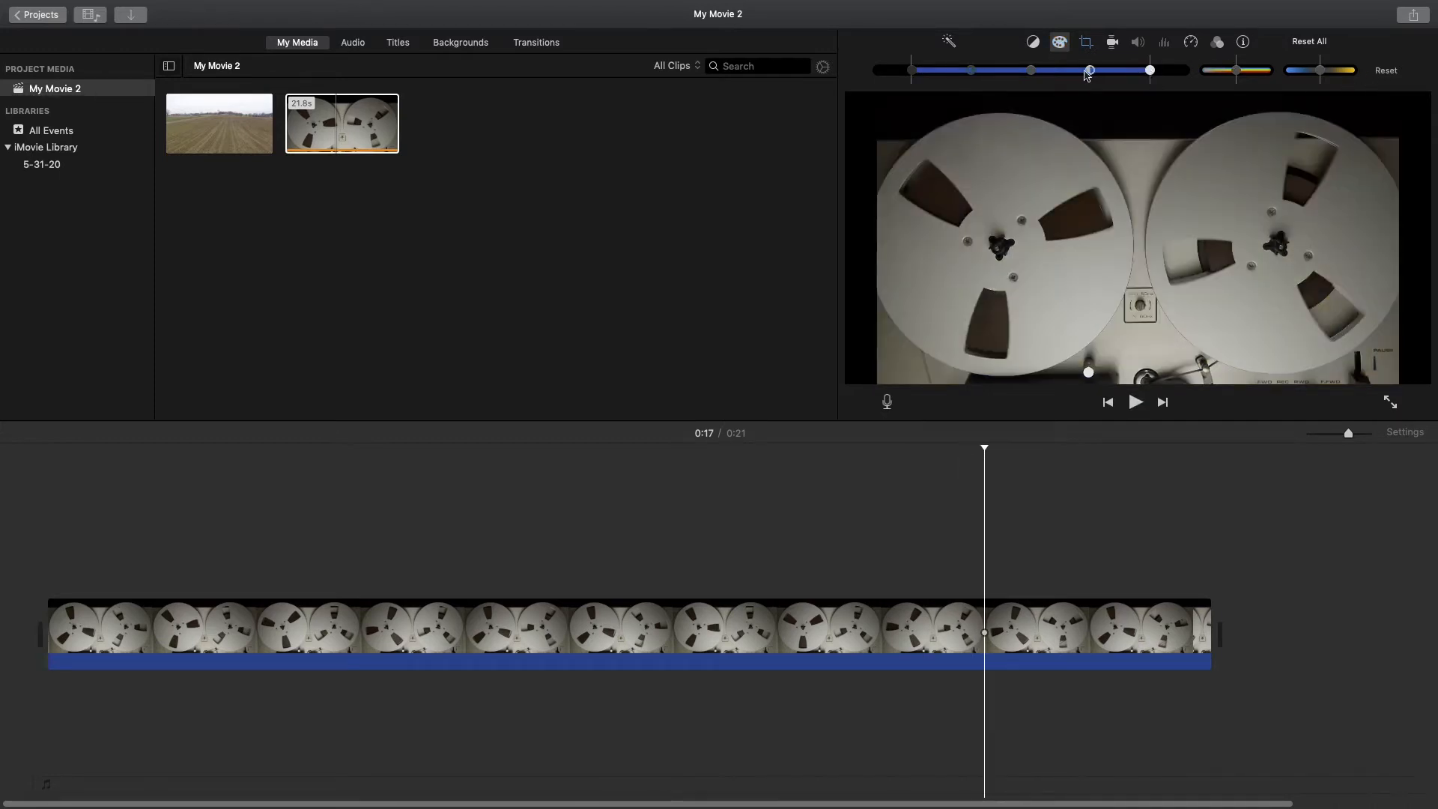
Lower the reel clip's contrast strongly, play it through the end and from the start, and reset the color correction
drag(1074, 69, 1051, 71)
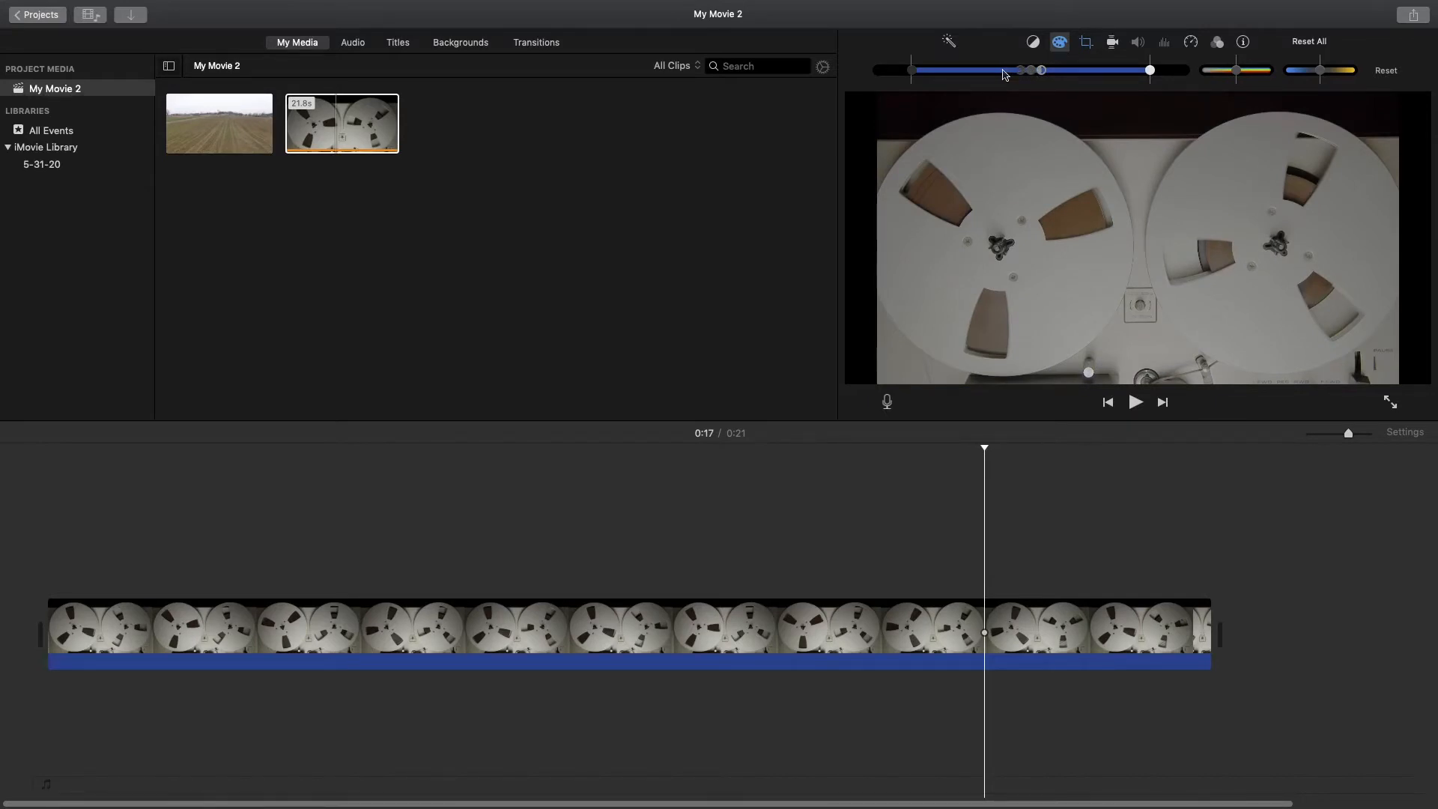
key(space)
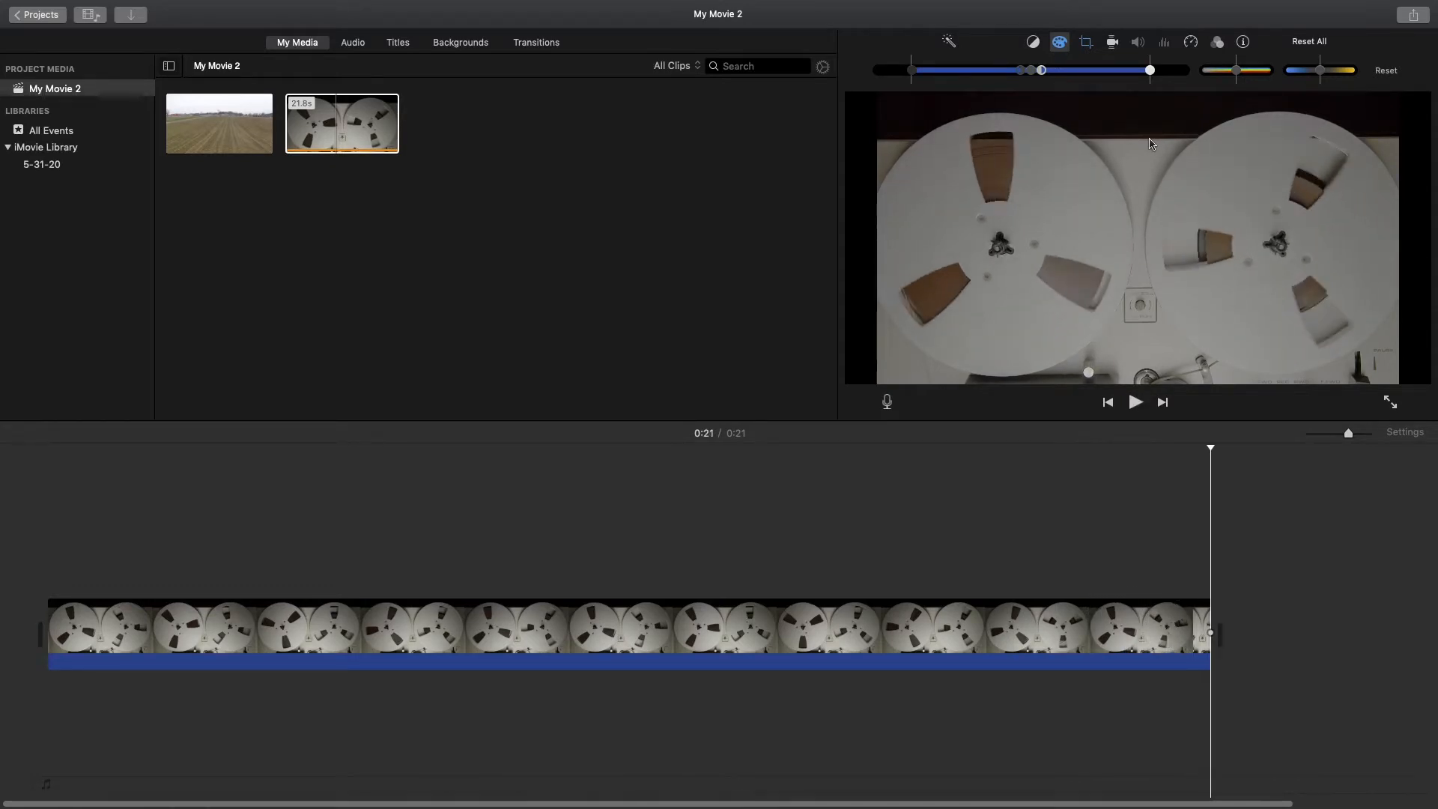
key(space)
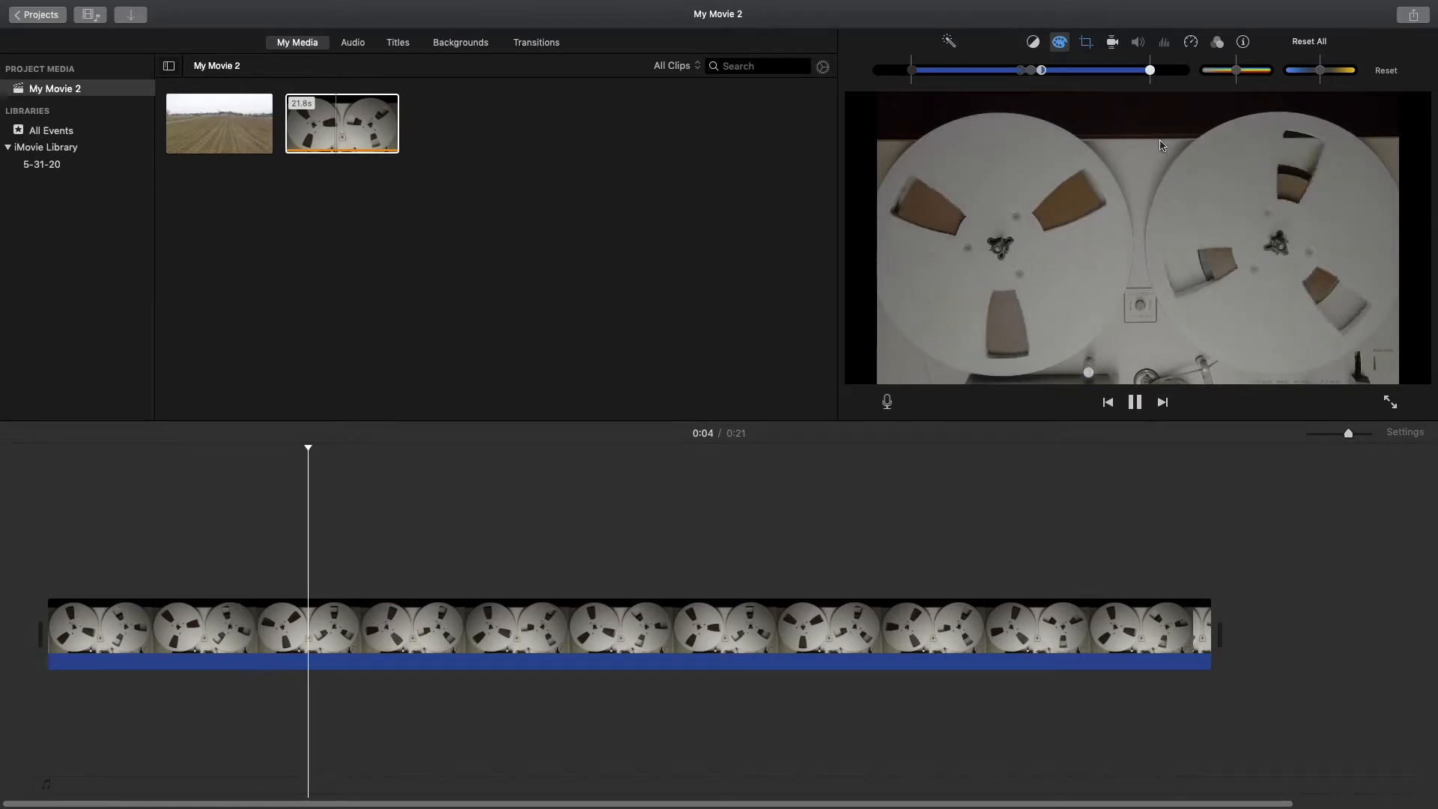
key(space)
click(1385, 74)
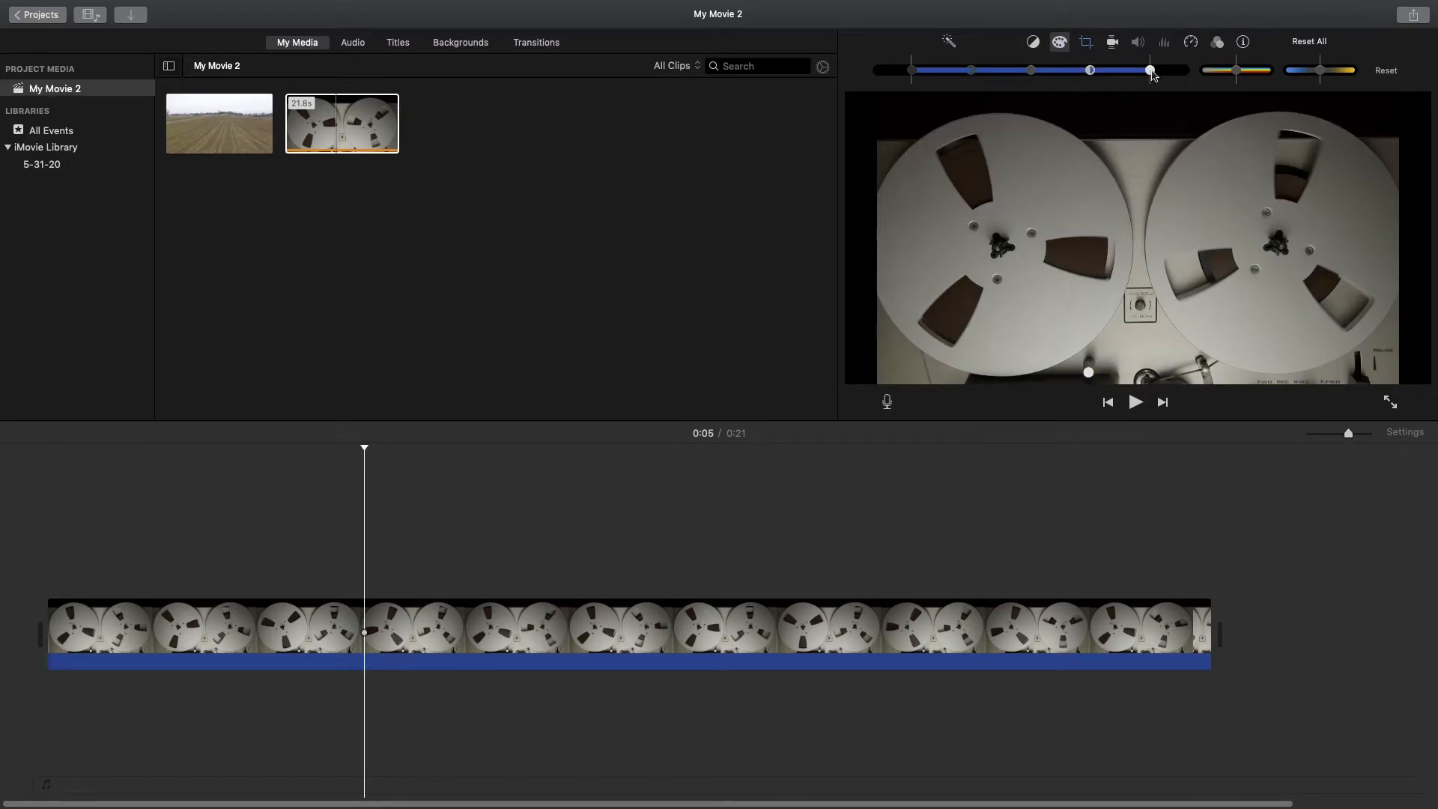
Try lowering the reel clip's highlights, raise them to near the maximum instead and play back the result
drag(1152, 73, 1040, 75)
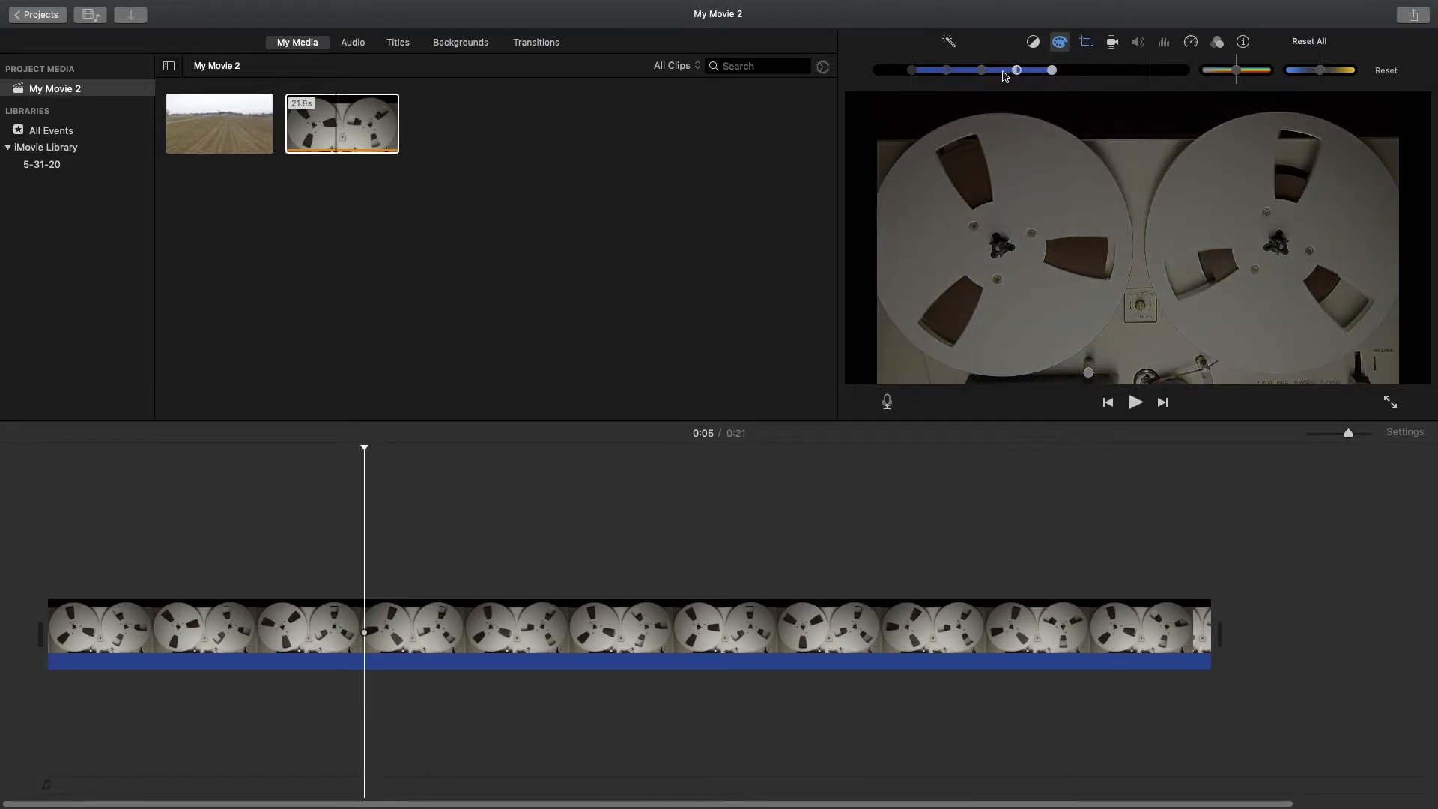
drag(1016, 77, 1114, 78)
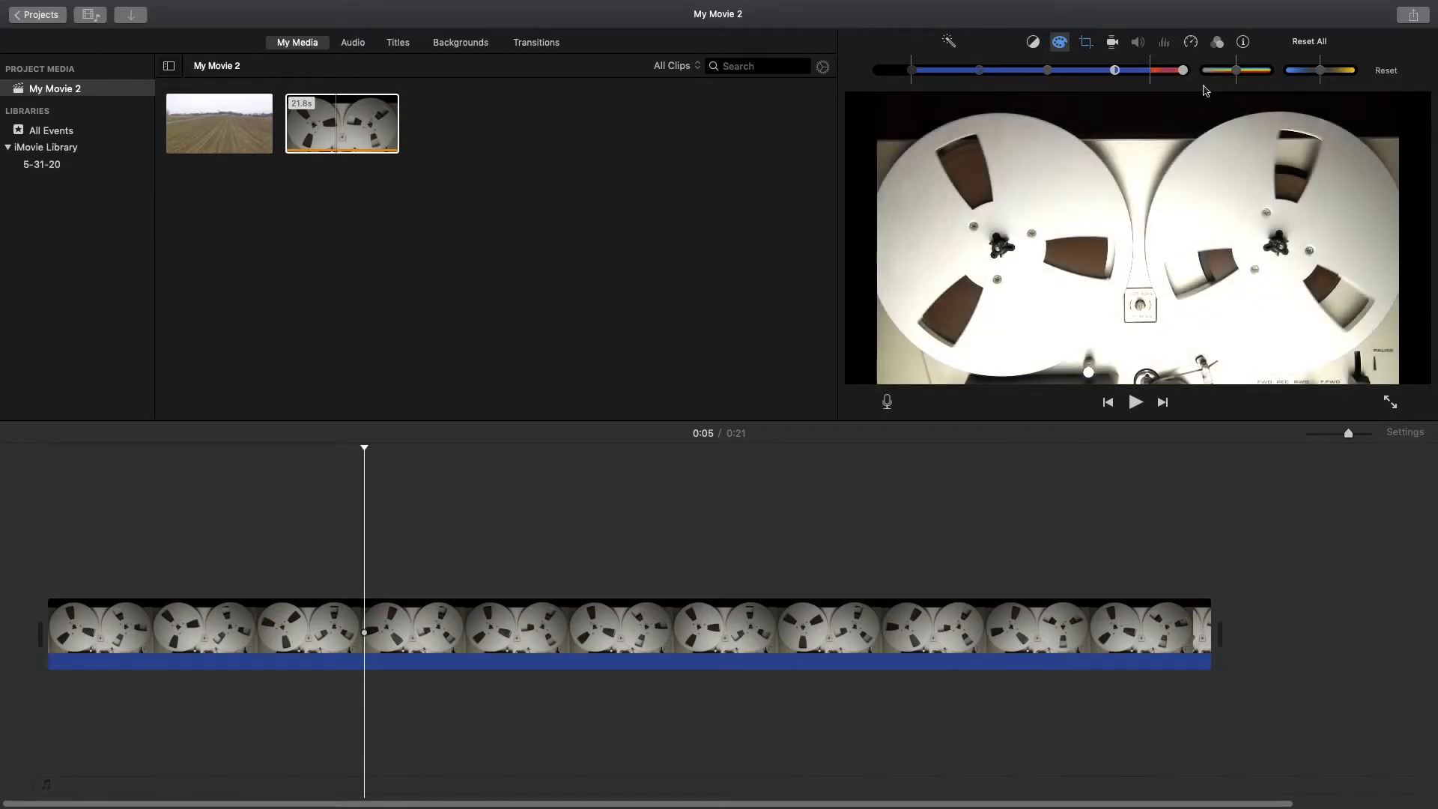
key(space)
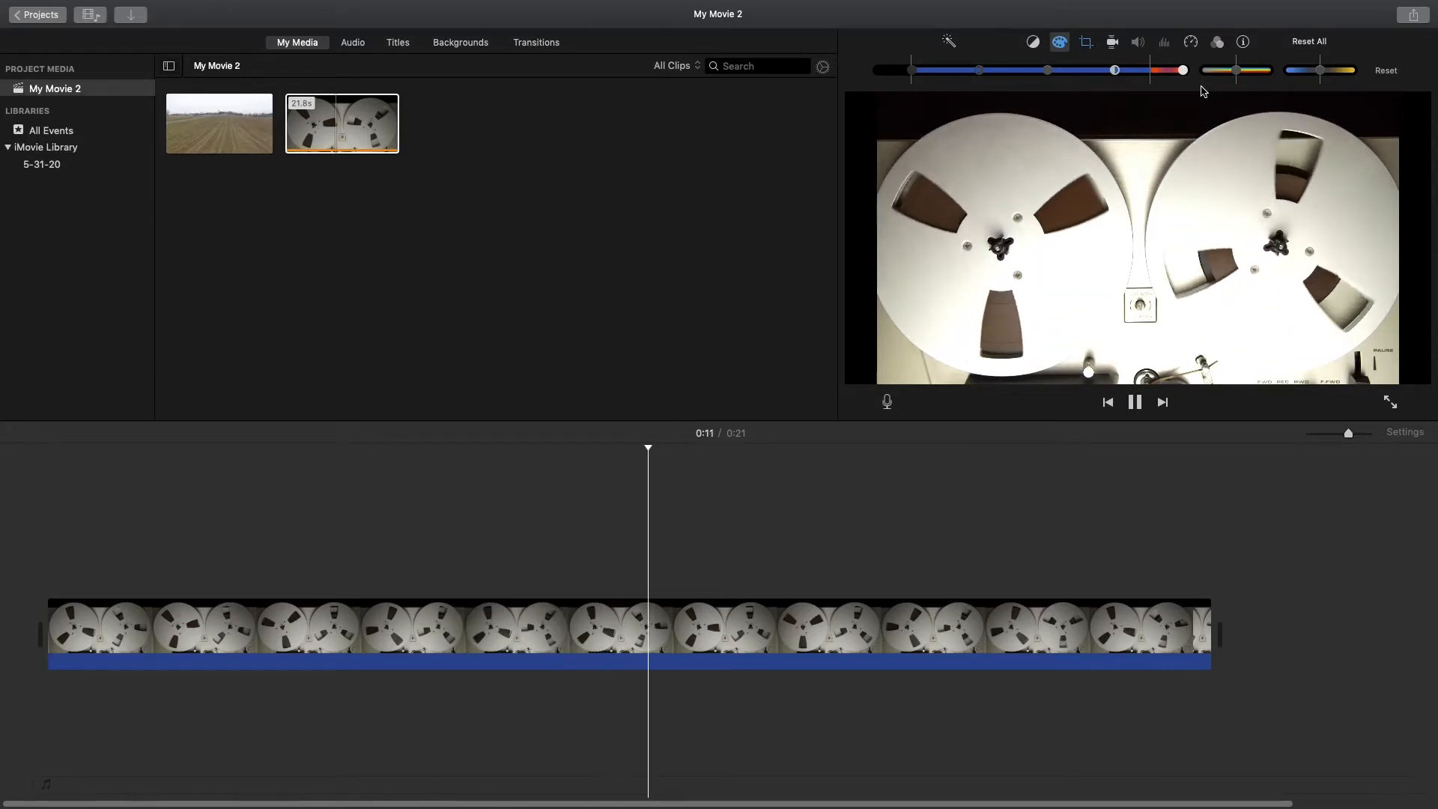
Lower the reel clip's highlights strongly, play back the dimmed result and reset the color correction
drag(1182, 70, 1018, 79)
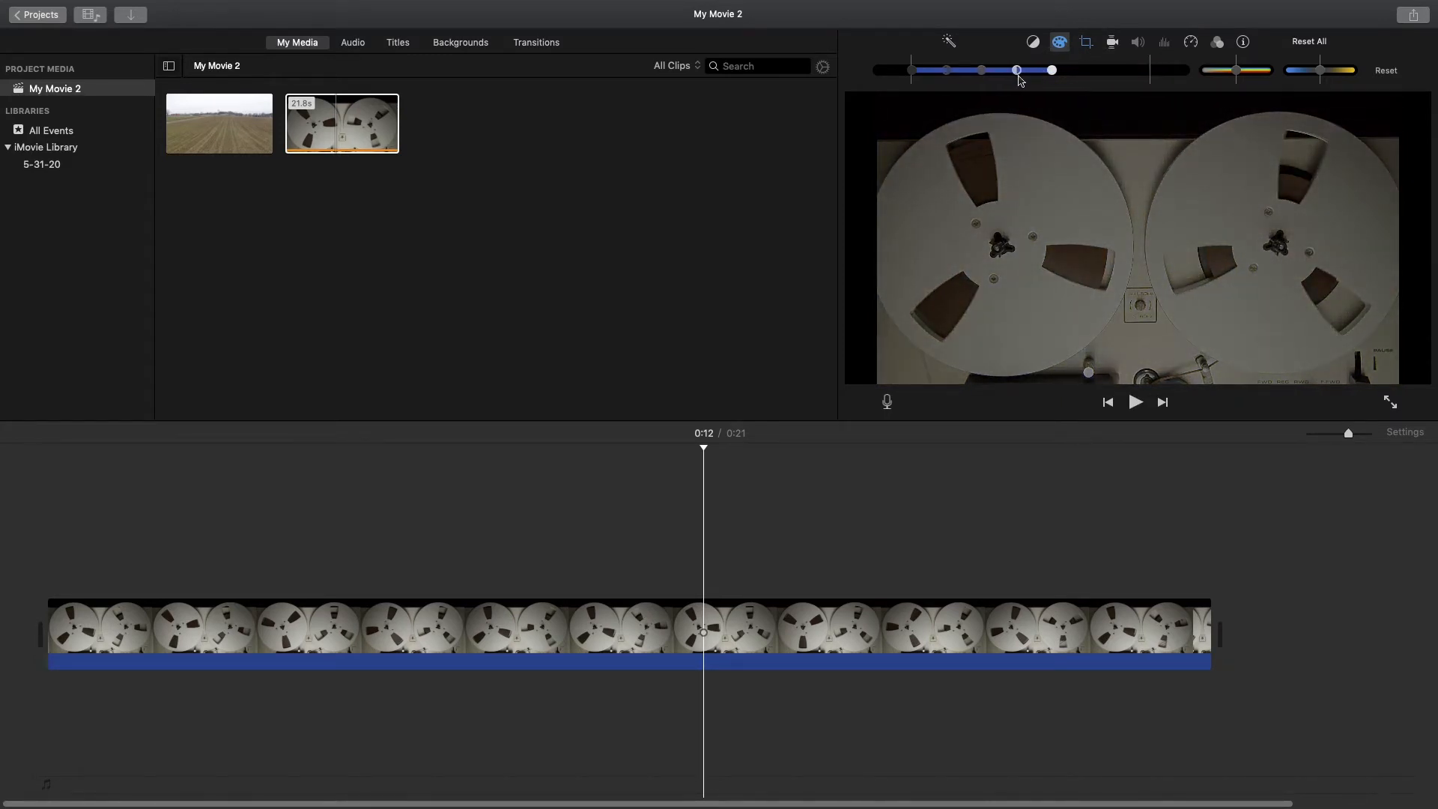
key(space)
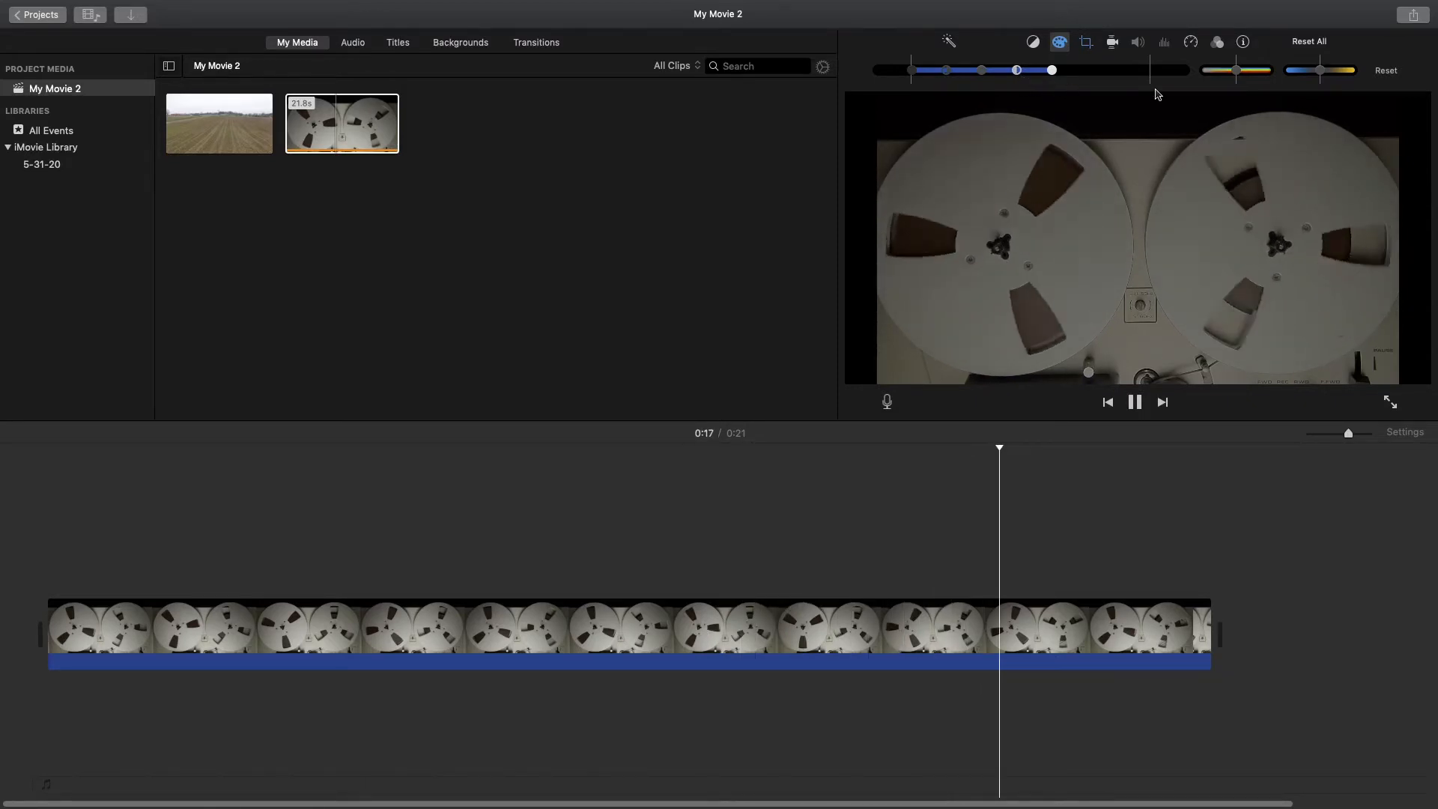
key(space)
click(1394, 74)
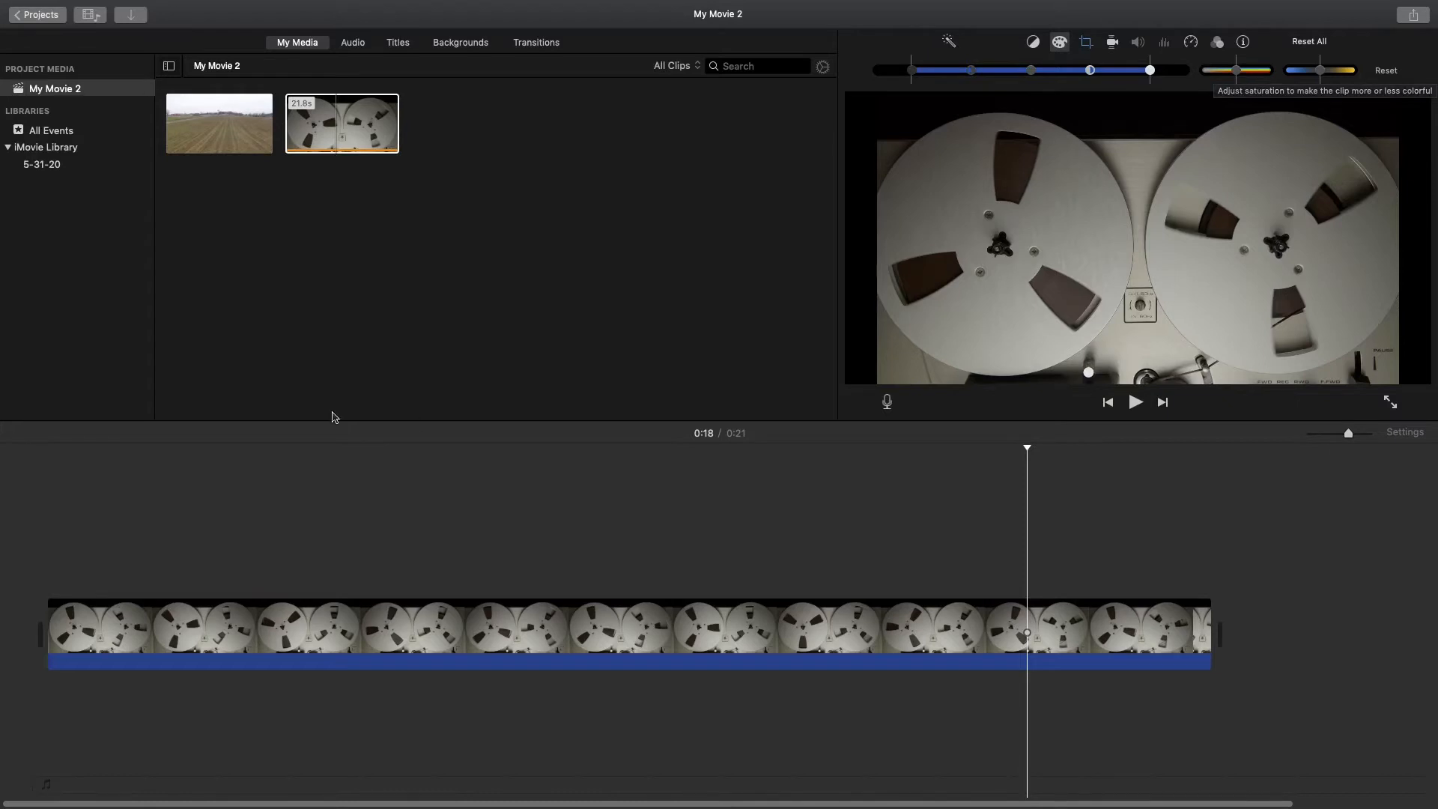
Desaturate the reel clip to black and white, play it from the start and bring the saturation back almost to neutral
click(54, 554)
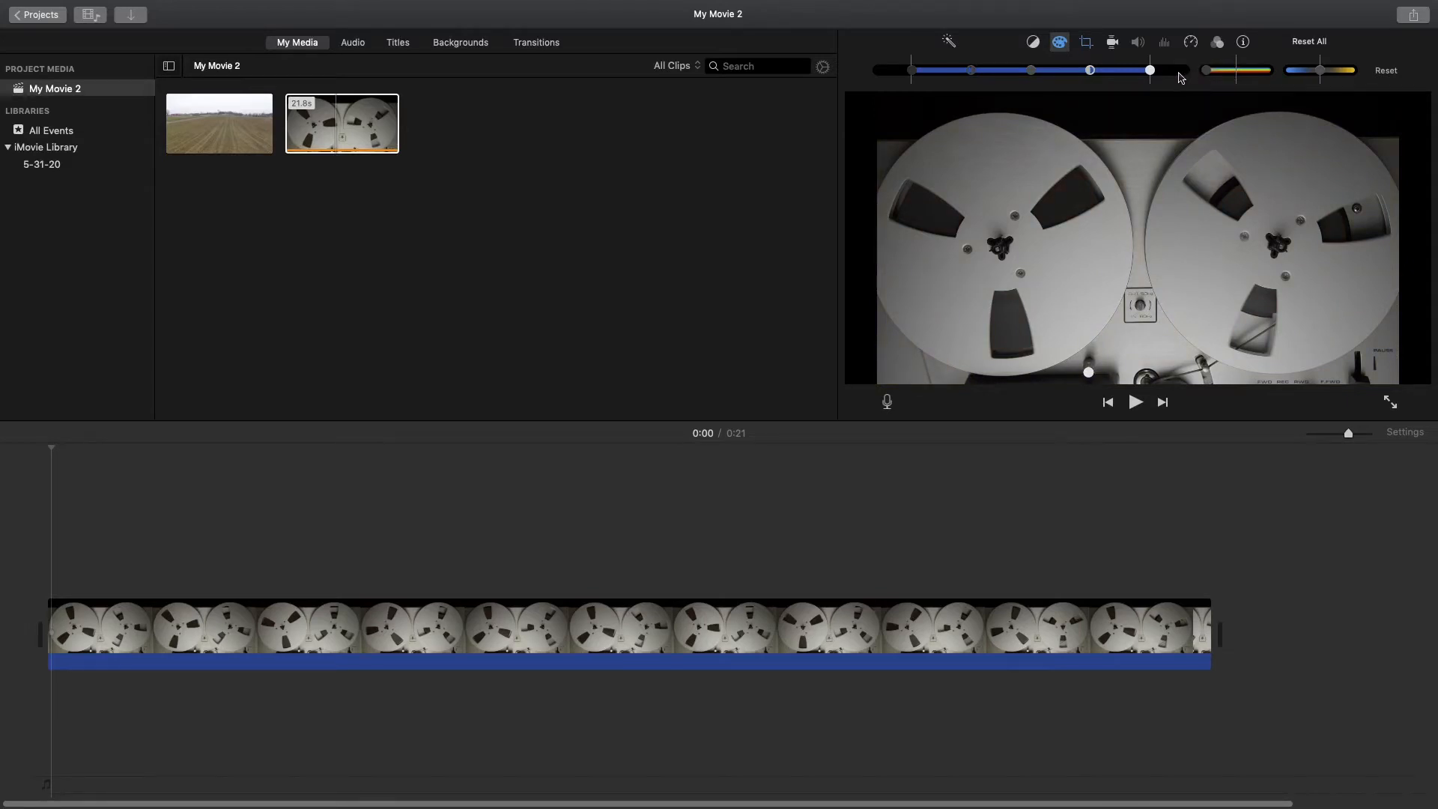
key(space)
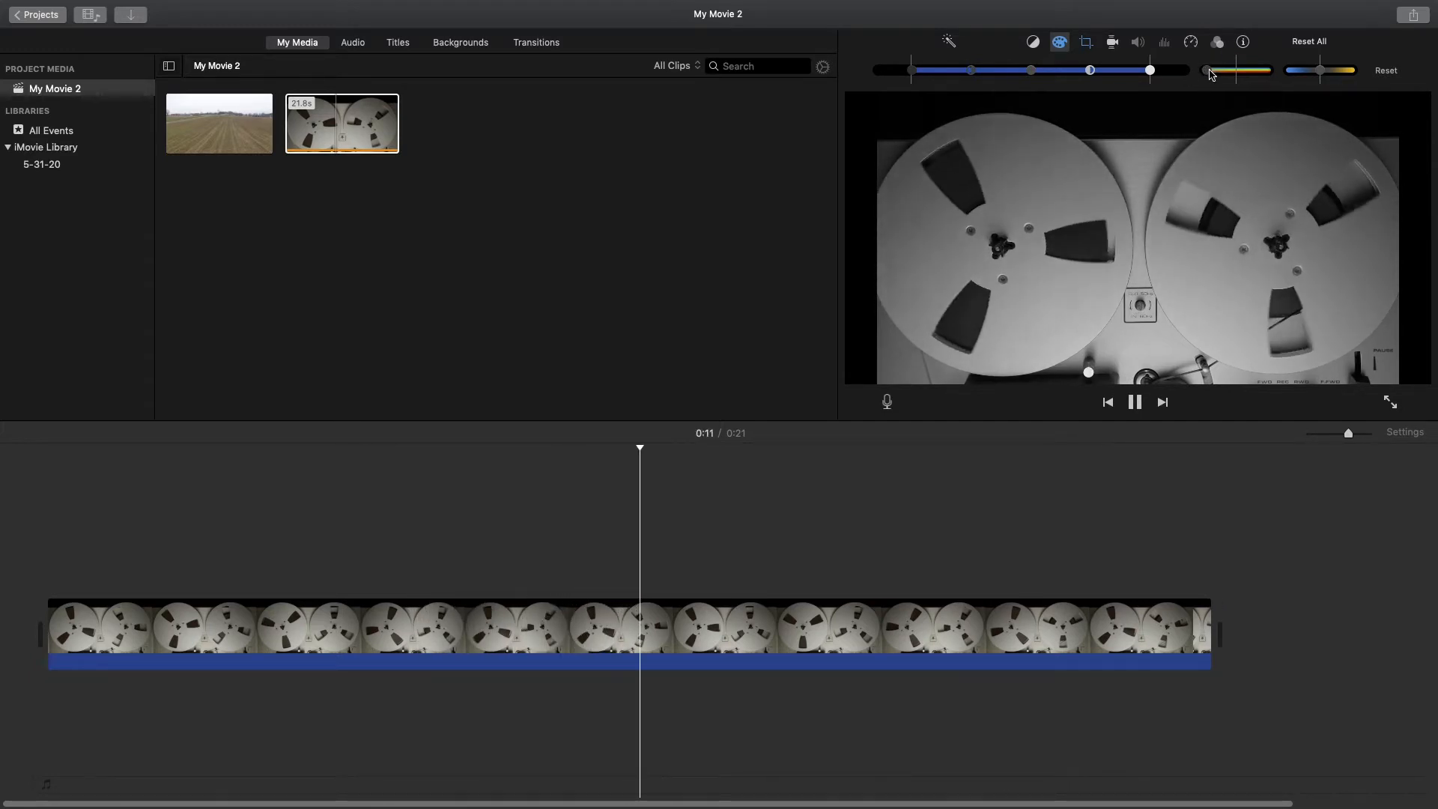
mouse_move(1222, 75)
mouse_down()
mouse_move(1252, 78)
mouse_move(1234, 79)
mouse_up()
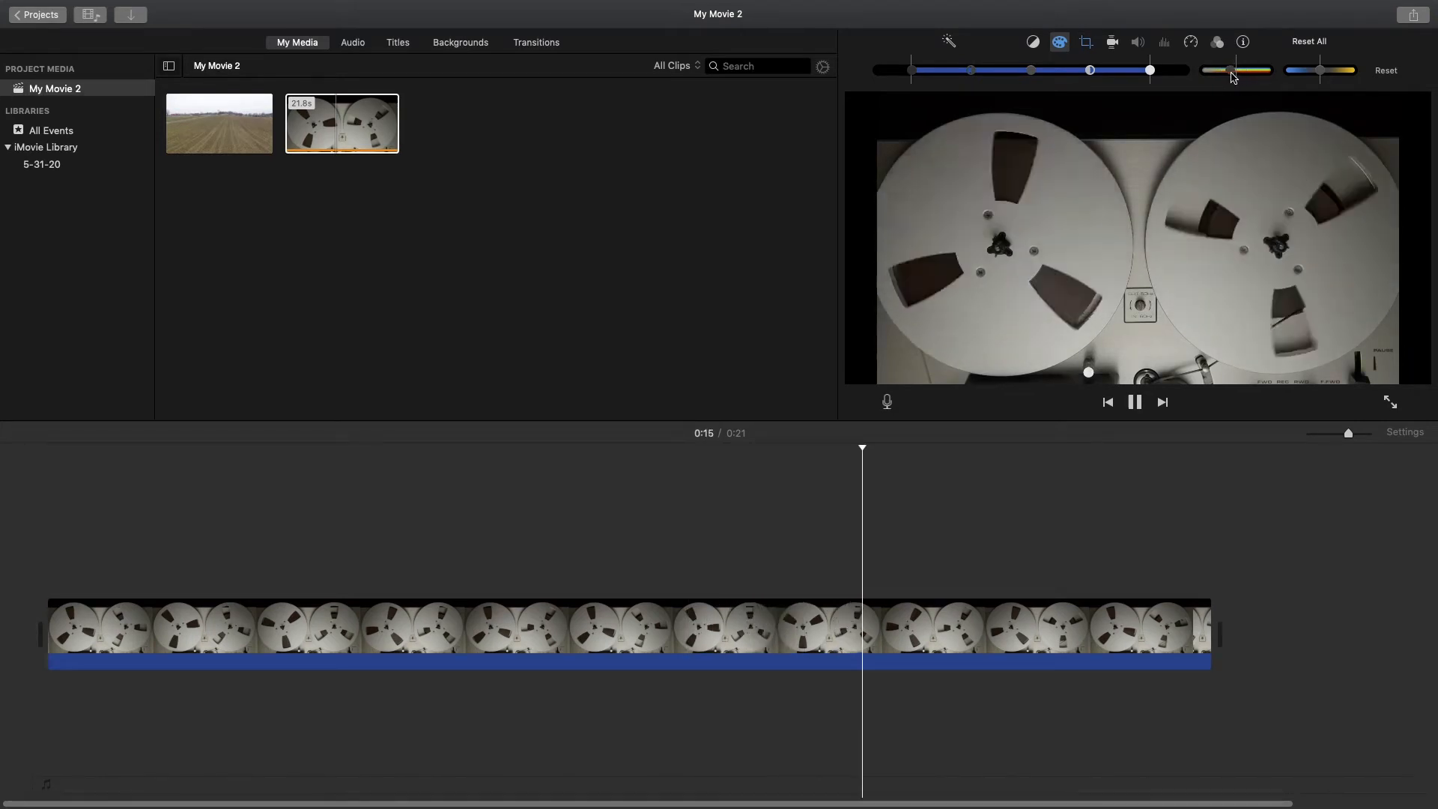
key(space)
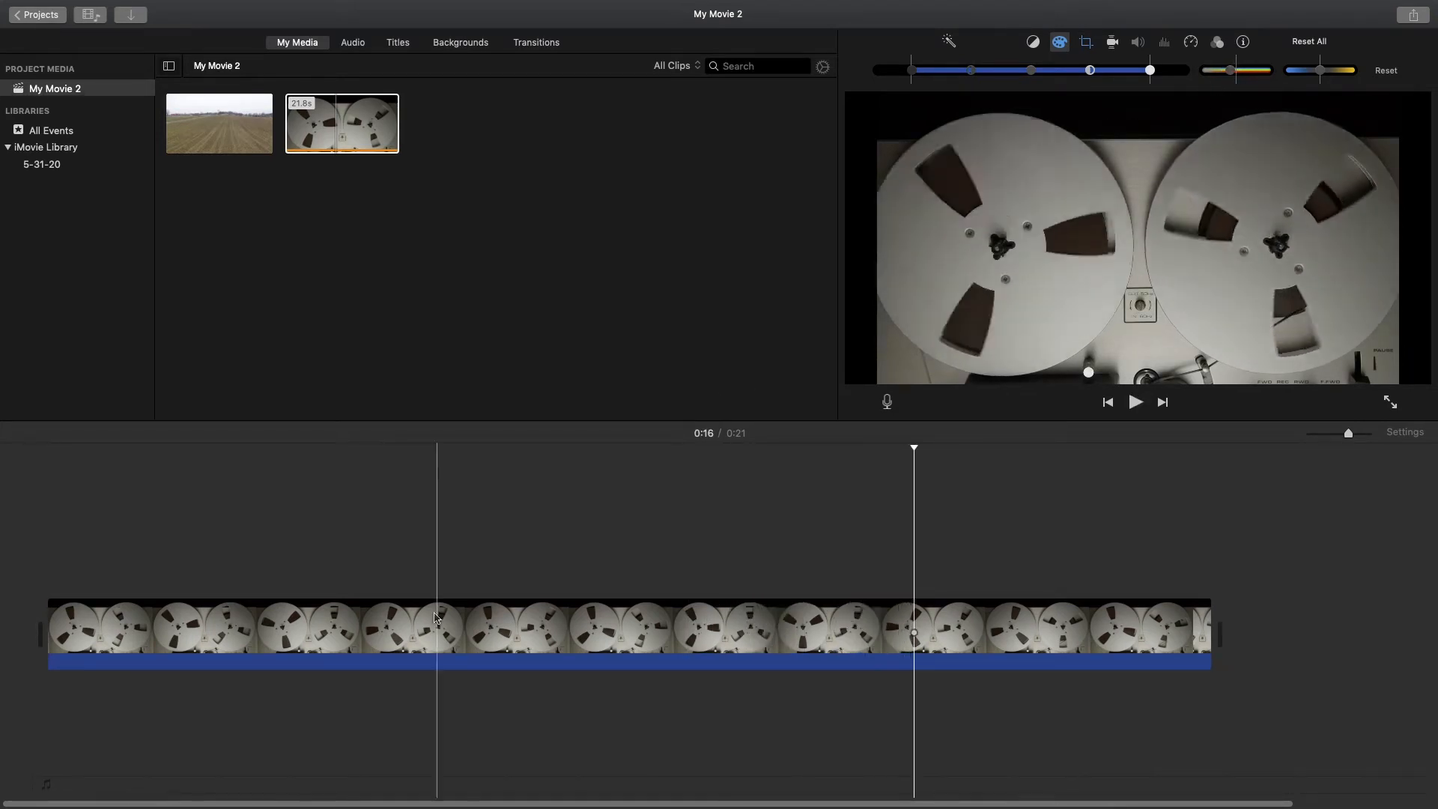
Replace the reel clip in the timeline with the field clip and place the playhead about two seconds into it
click(455, 629)
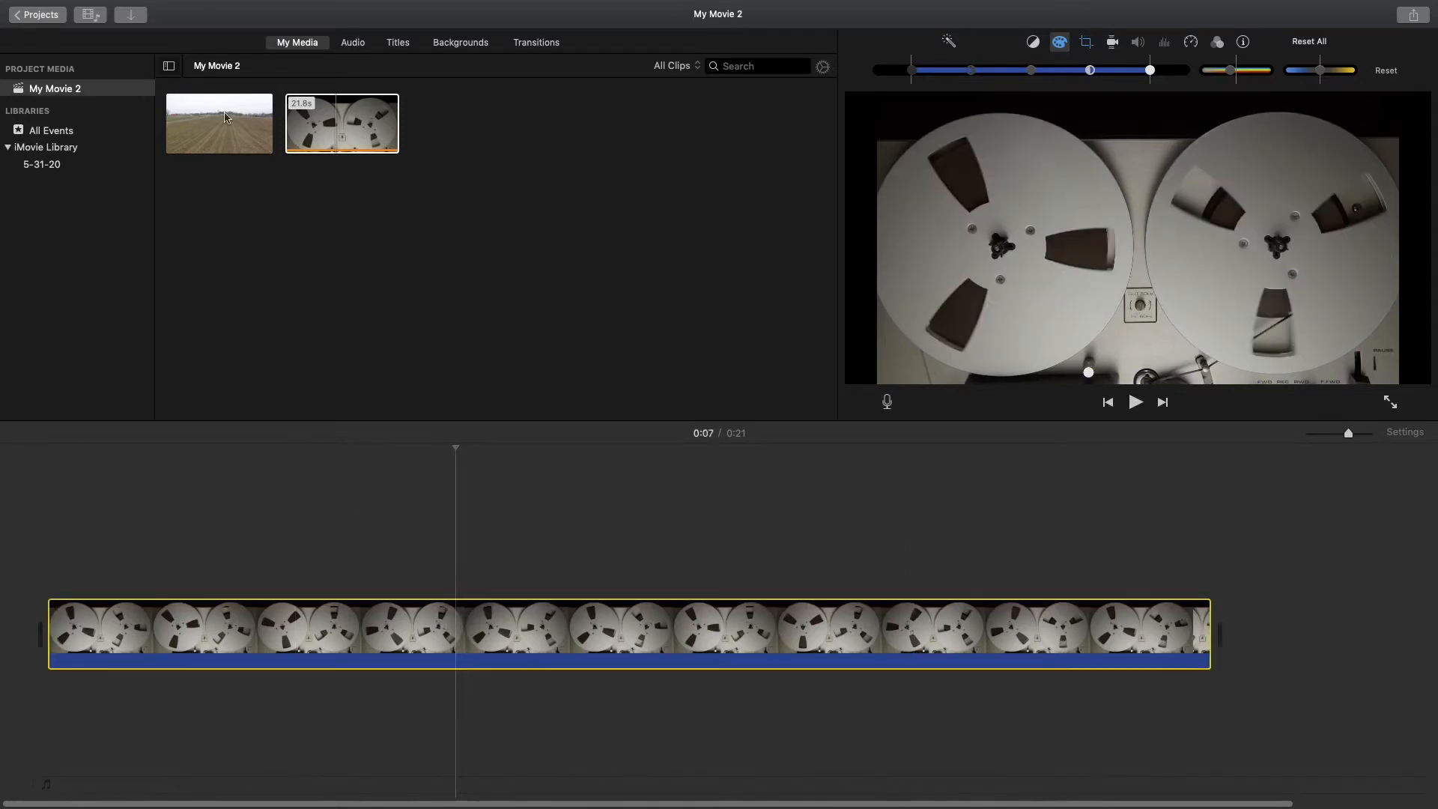
drag(225, 123, 733, 604)
click(859, 622)
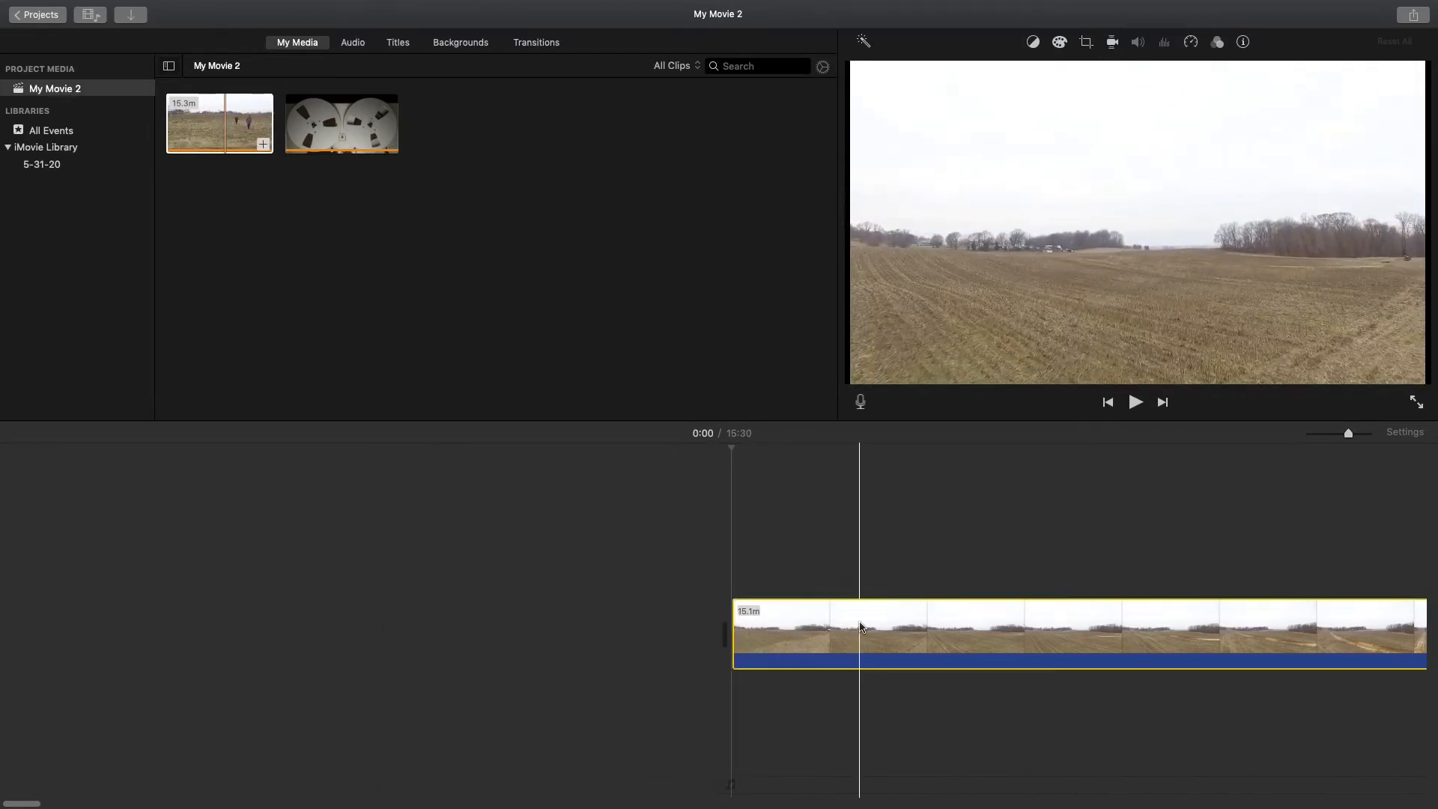
Reduce the field clip's saturation moderately with Color Correction, play back the result and reset the adjustment
click(1034, 43)
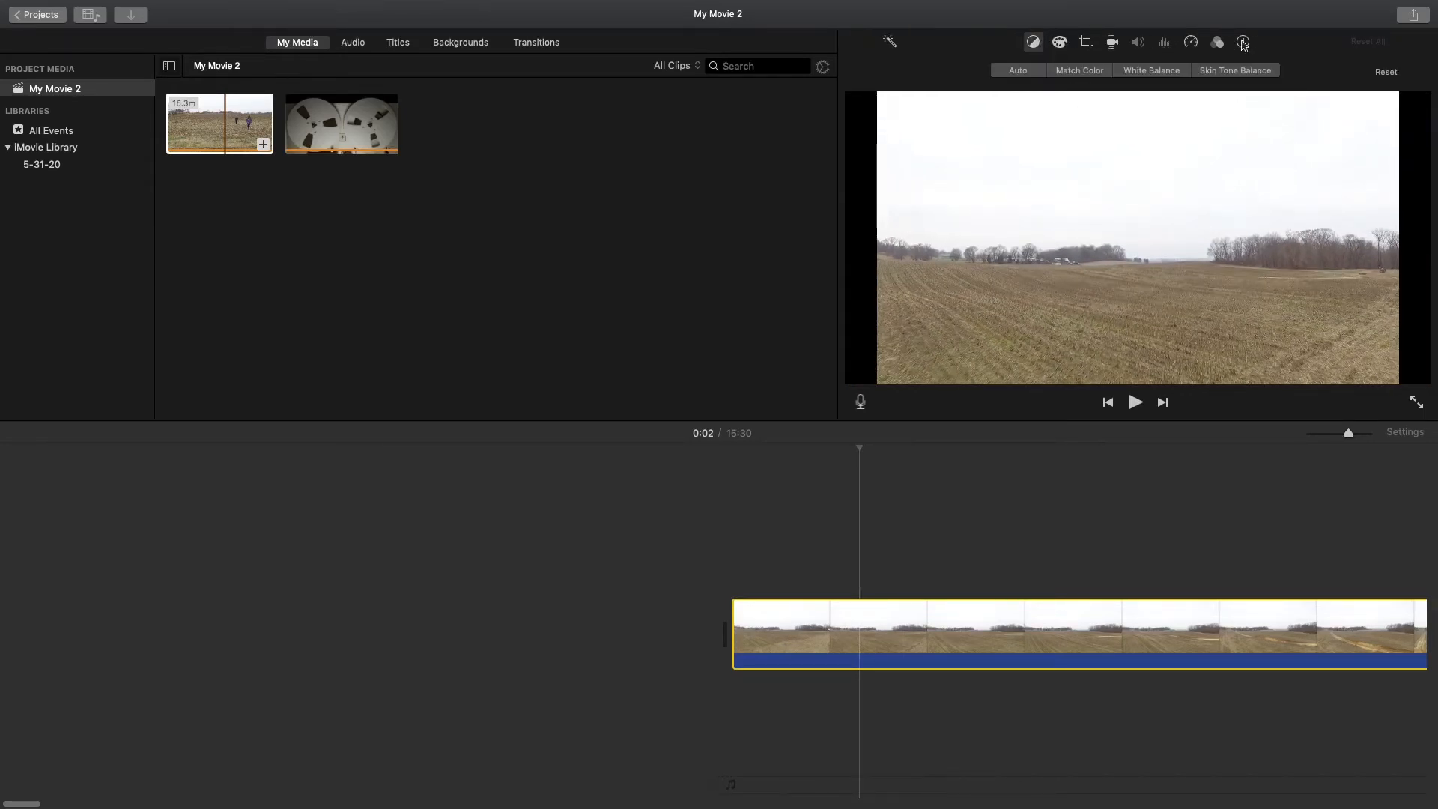
click(1060, 43)
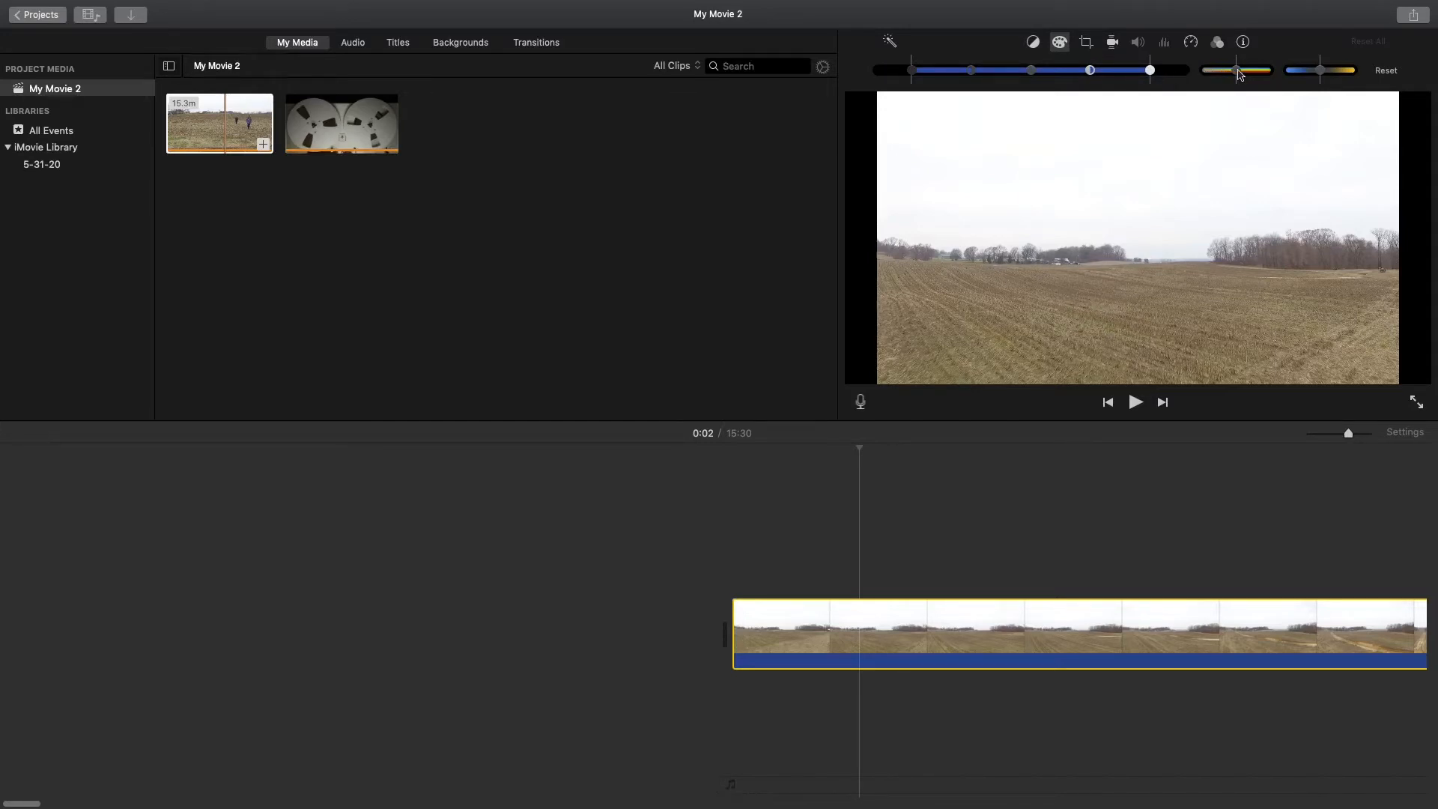
drag(1239, 74, 1236, 76)
key(space)
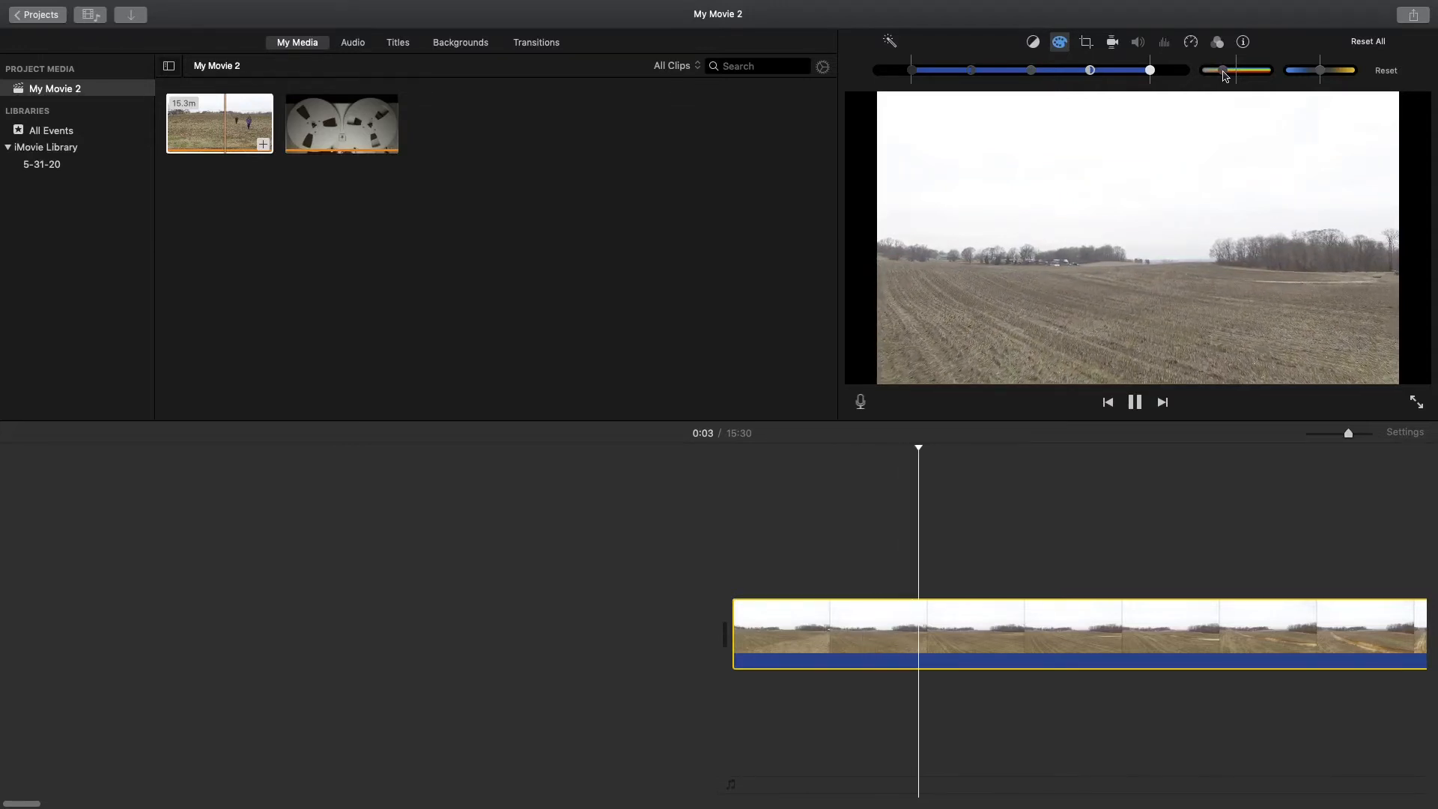
key(space)
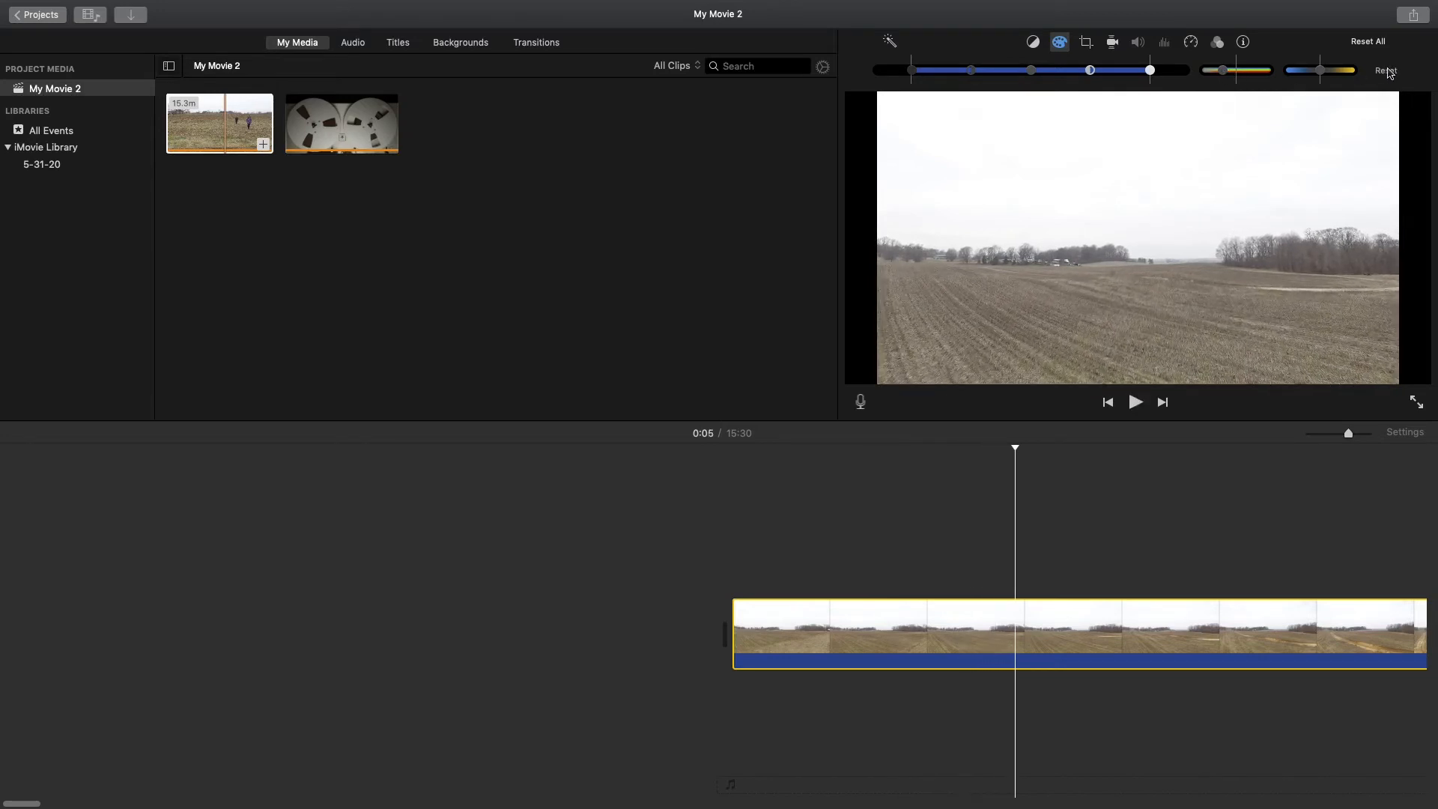
click(1386, 71)
Lower the field clip's saturation gradually to full black and white during playback and reset the color correction
drag(1235, 73, 1230, 73)
key(space)
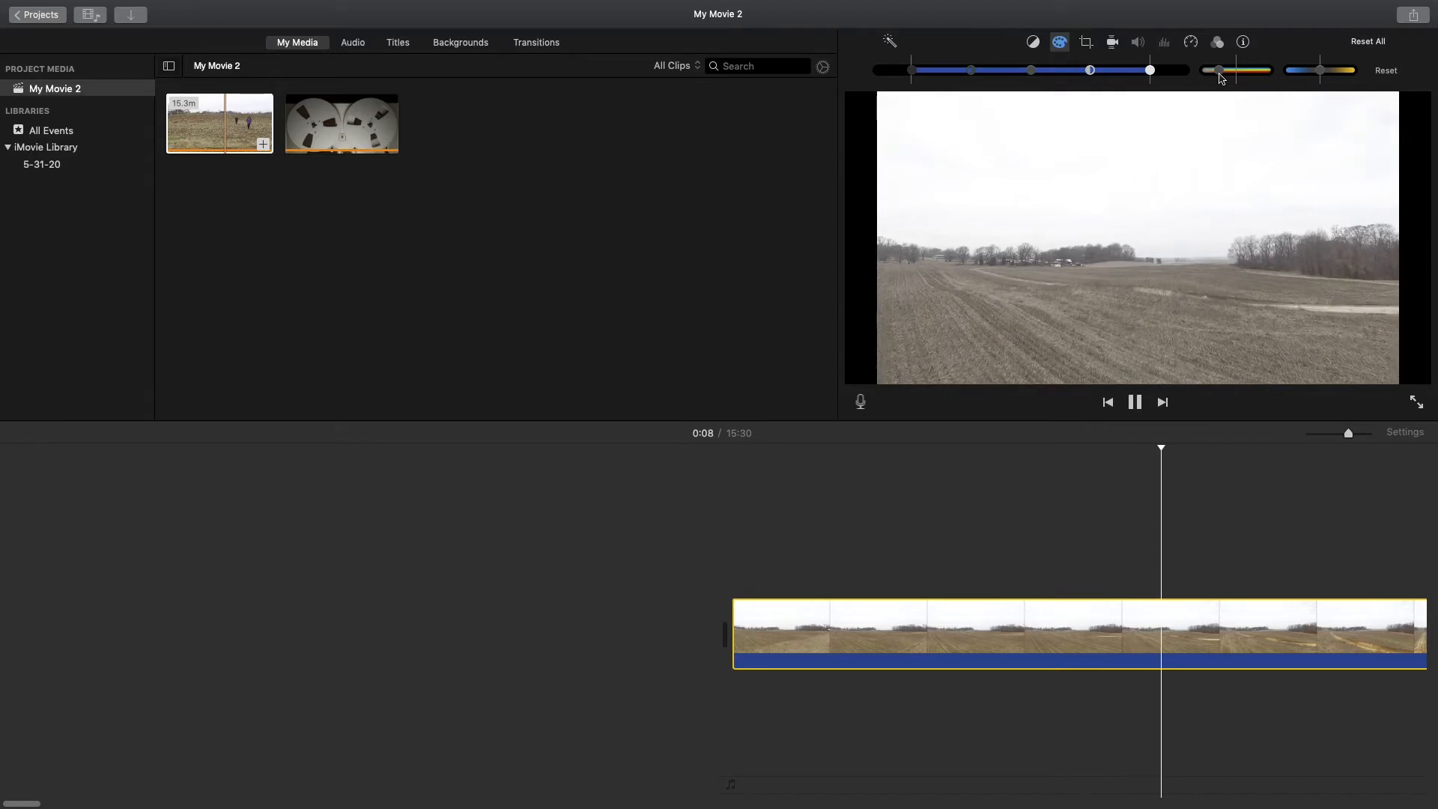
click(1200, 74)
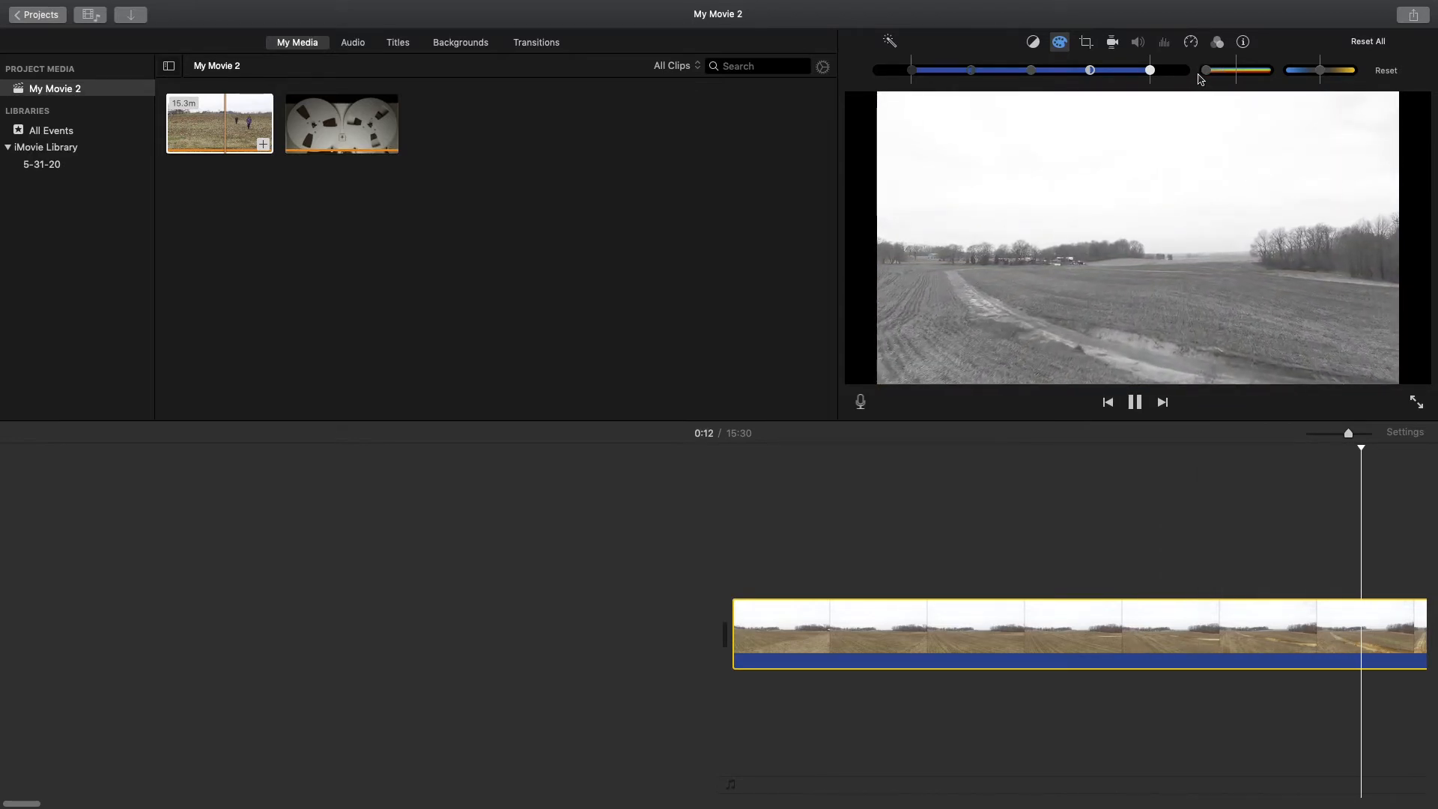
key(space)
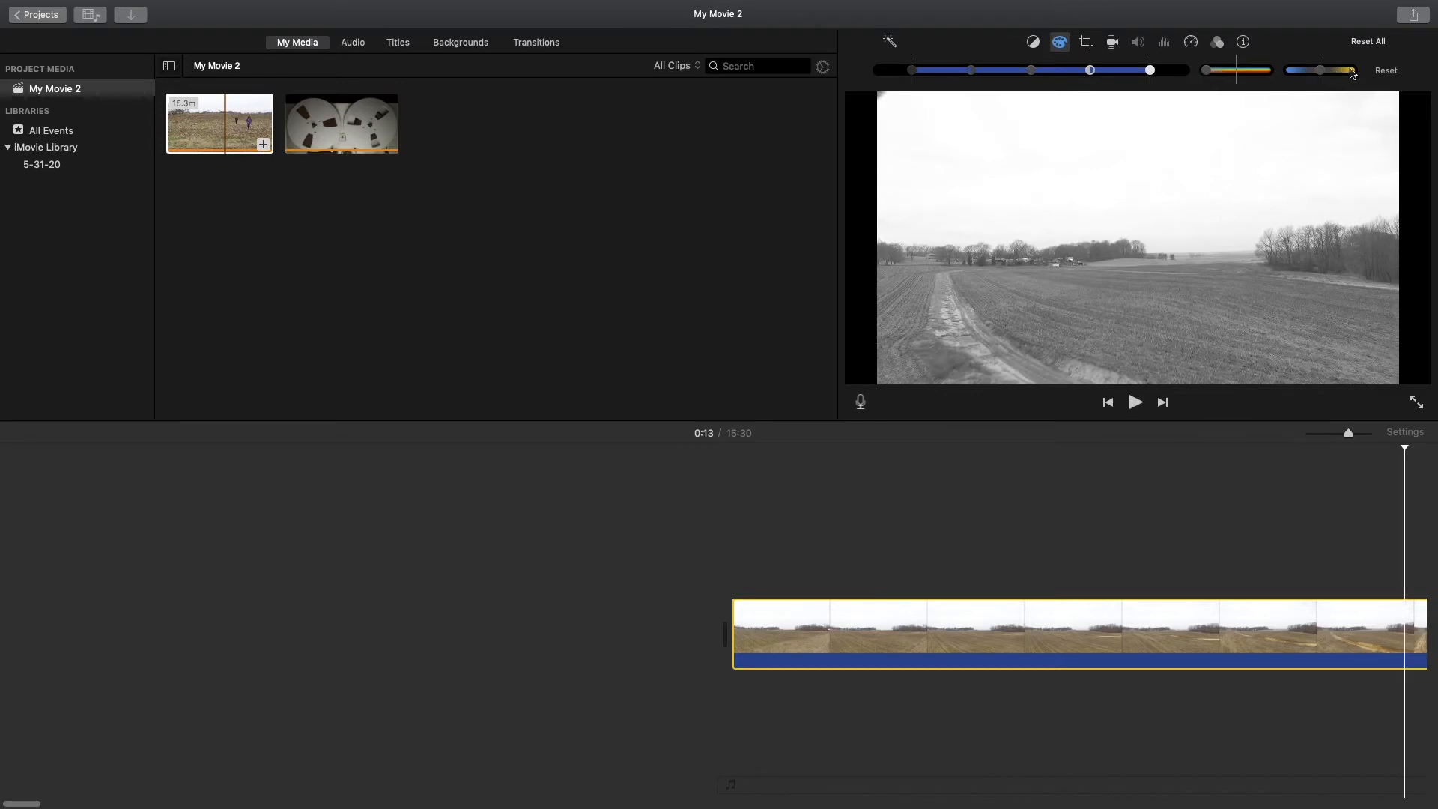
click(1384, 73)
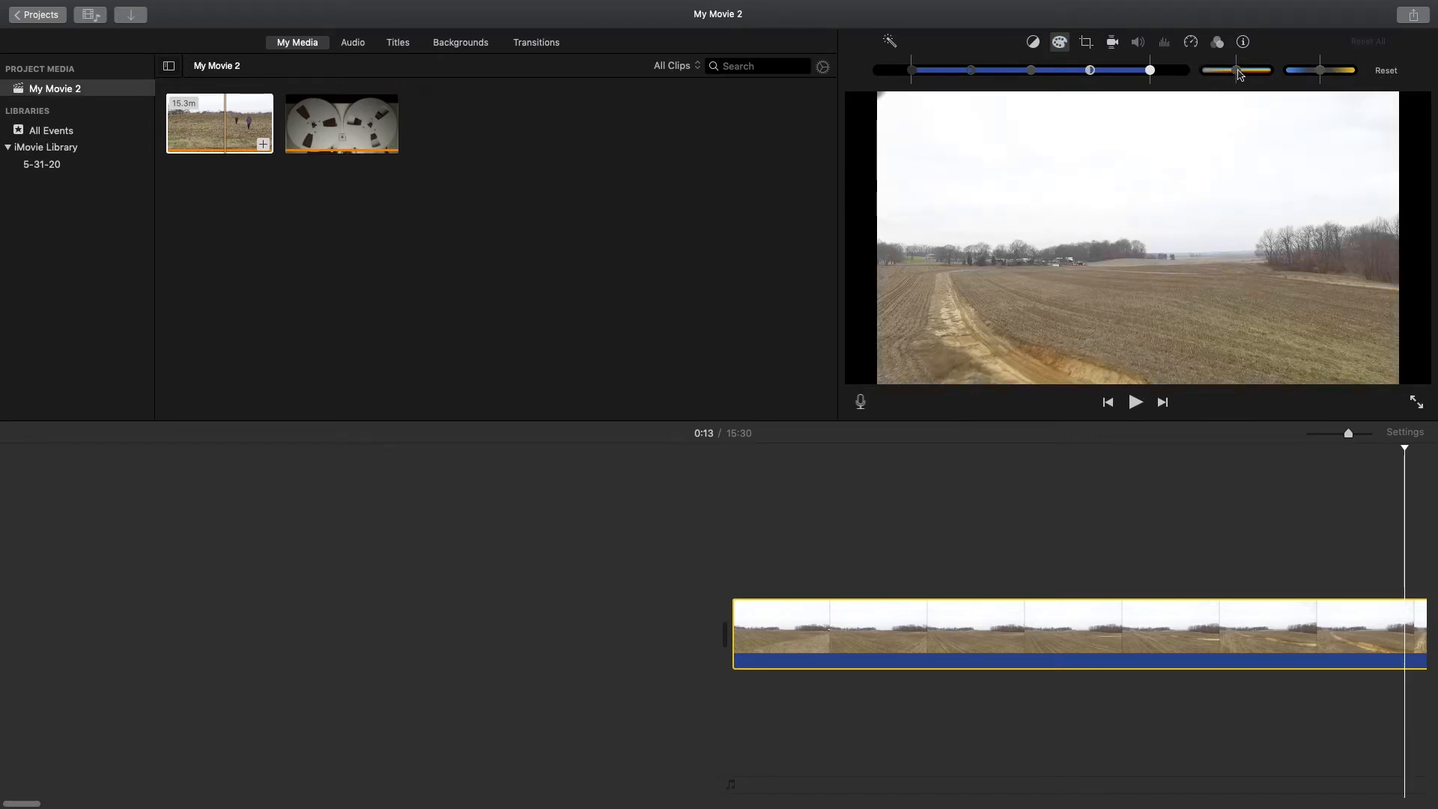
Raise the field clip's saturation to near maximum with Color Correction, play back the result and reset the adjustment
drag(1239, 74, 1291, 75)
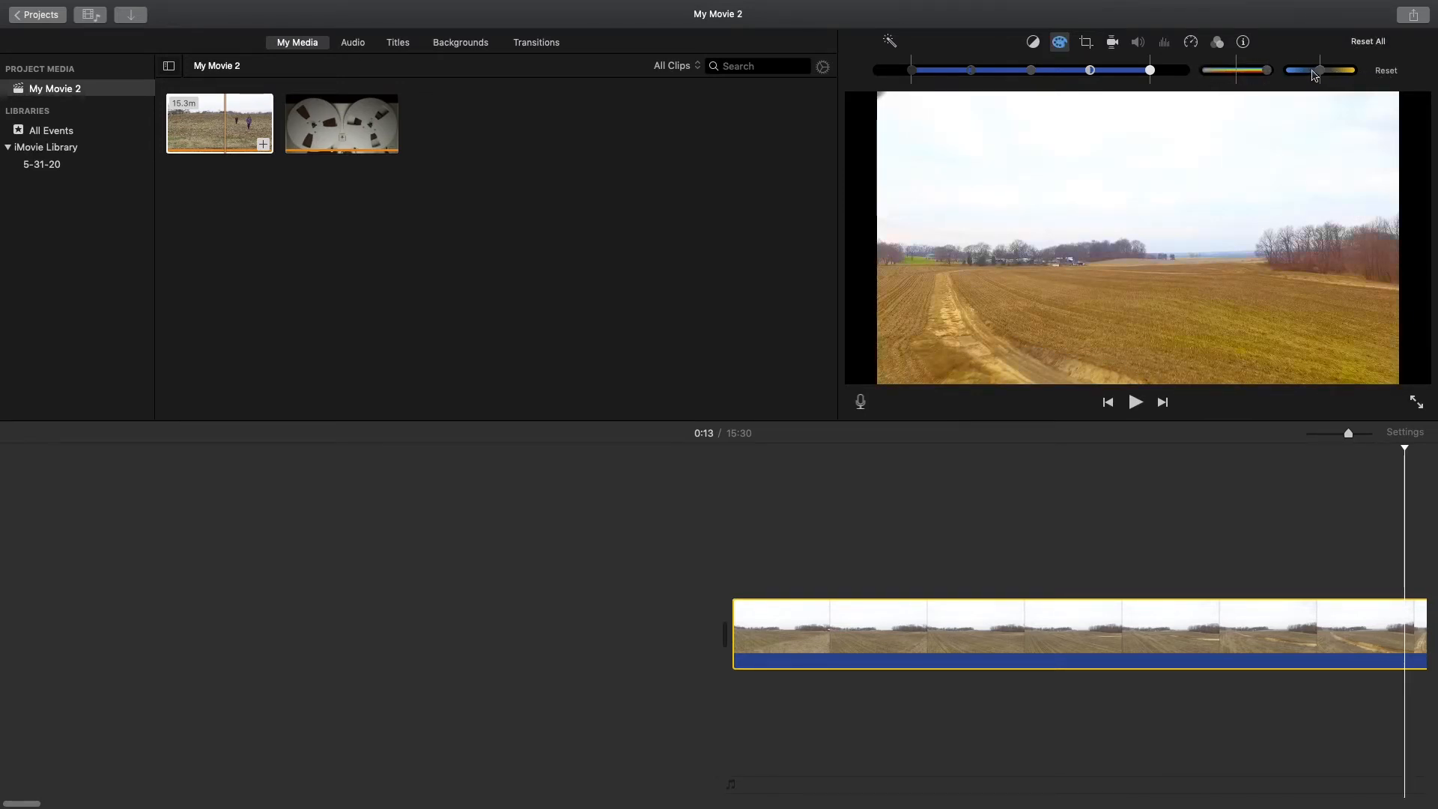
key(space)
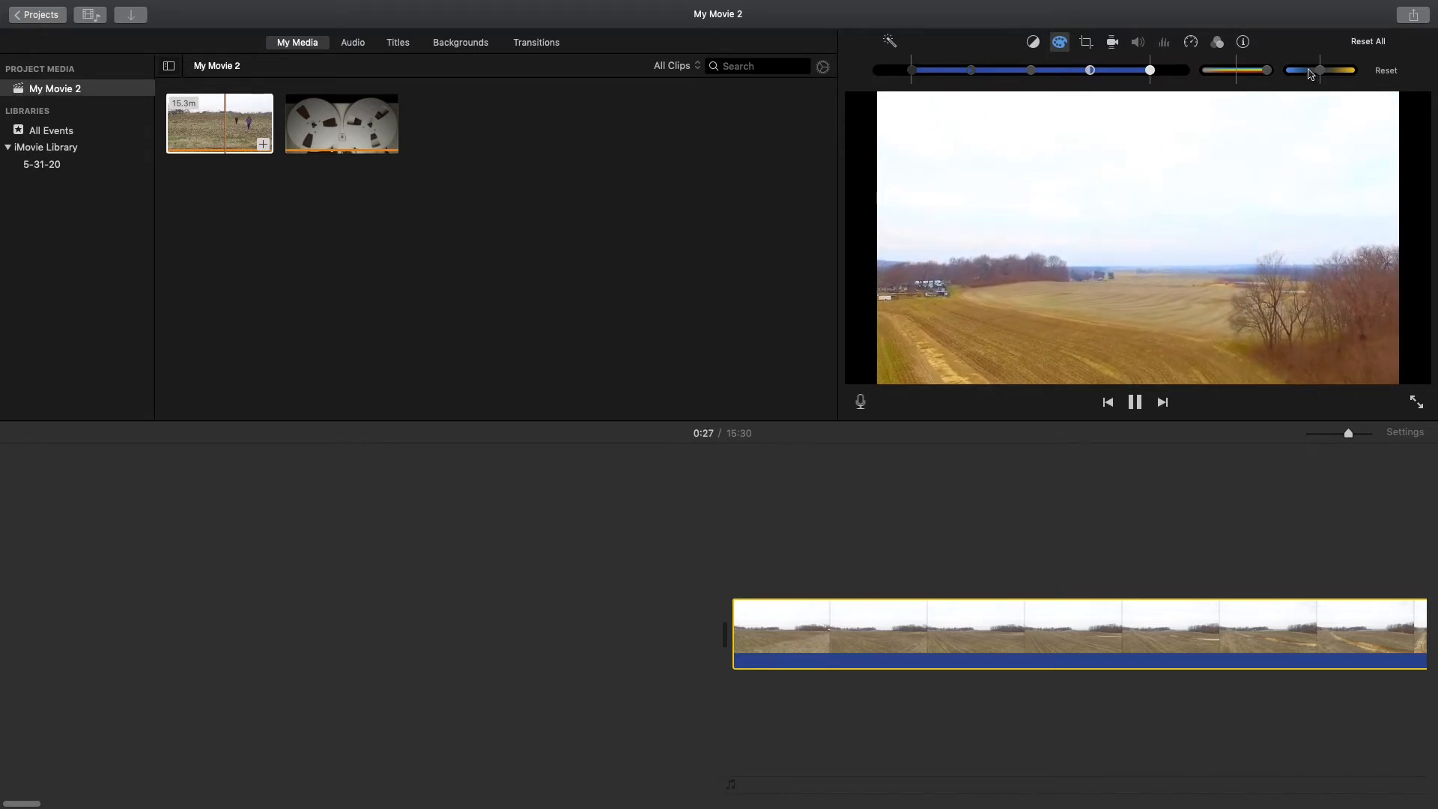
key(space)
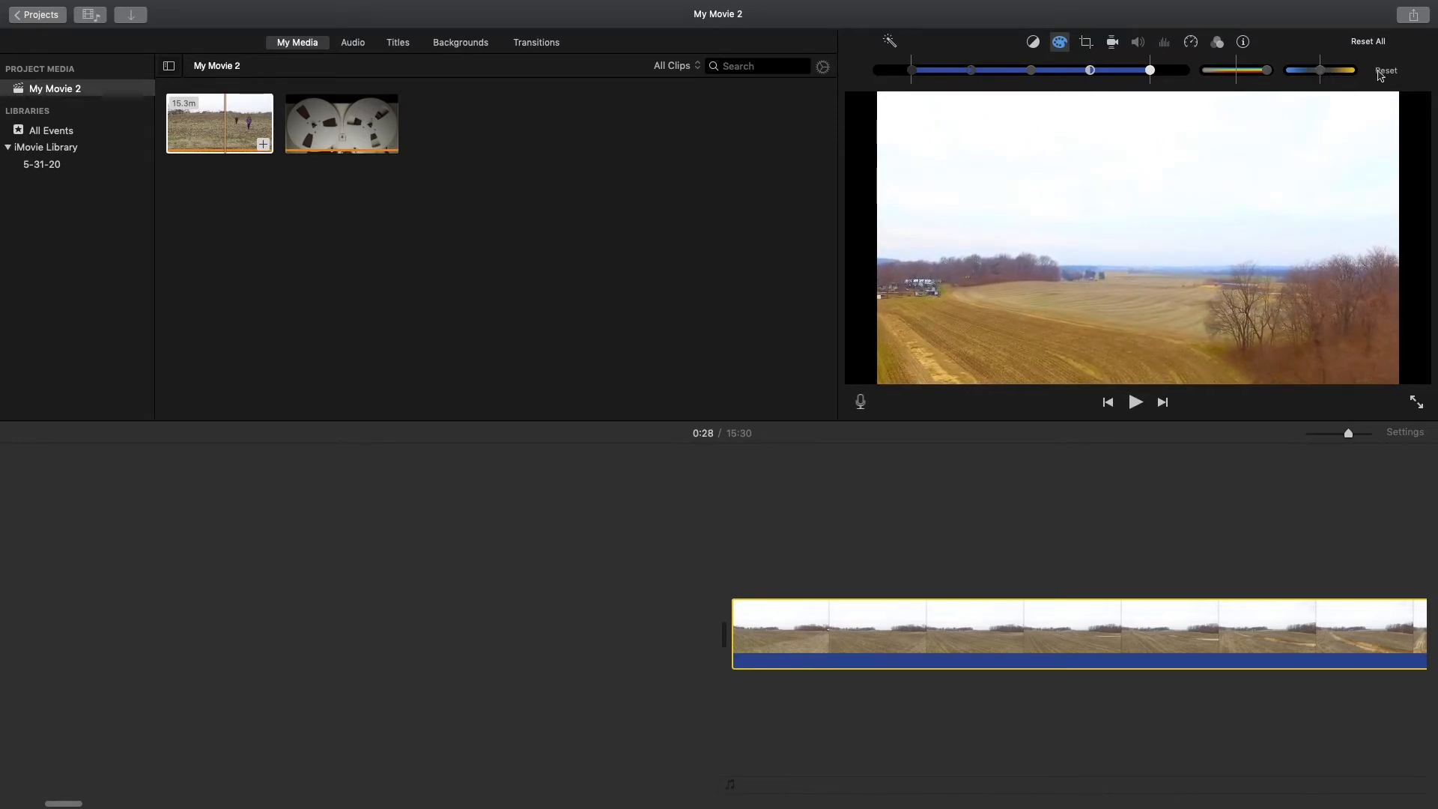
click(1382, 71)
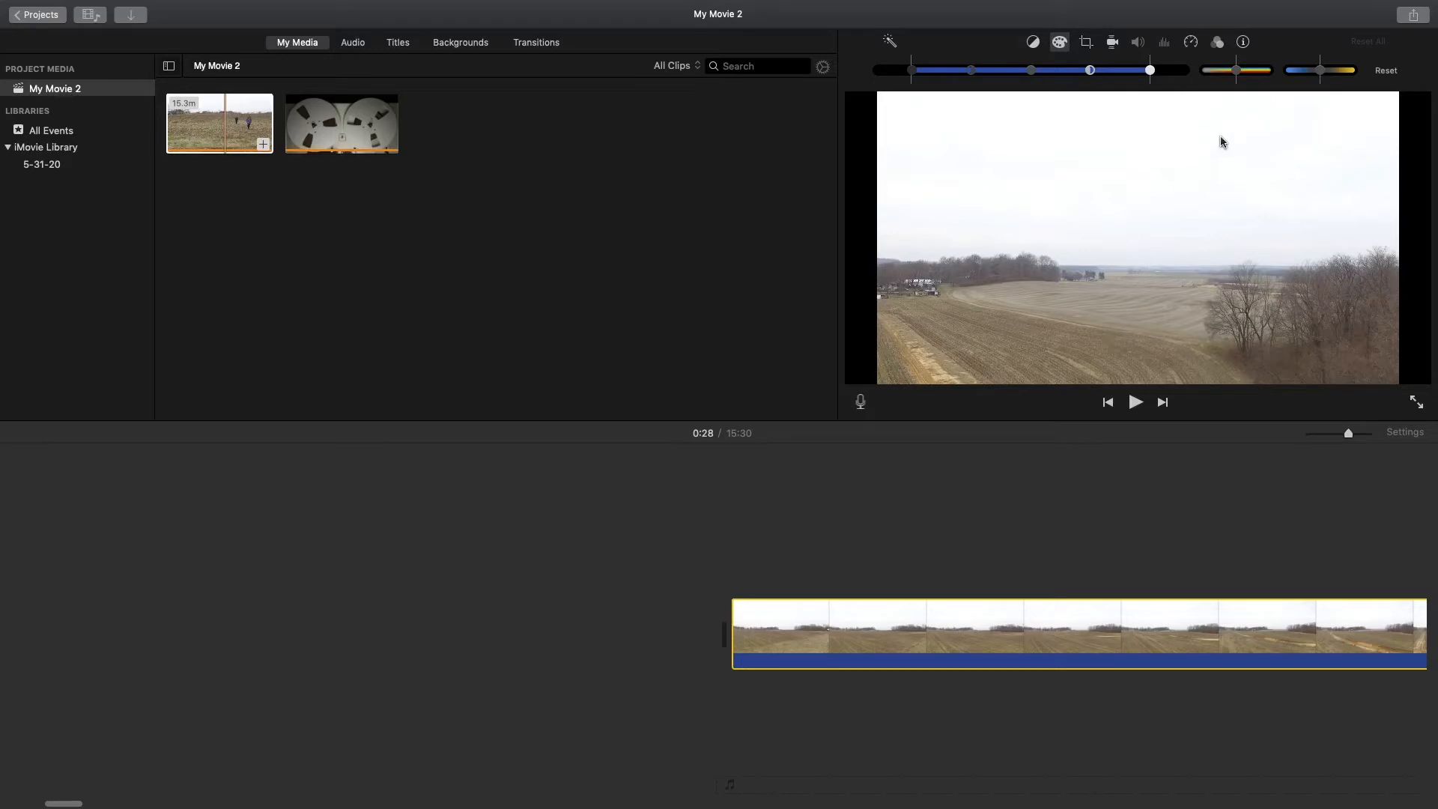
Try the field clip's color temperature at its coolest and warmest extremes during playback from 2:44, and reset the adjustment
drag(1239, 72, 1215, 72)
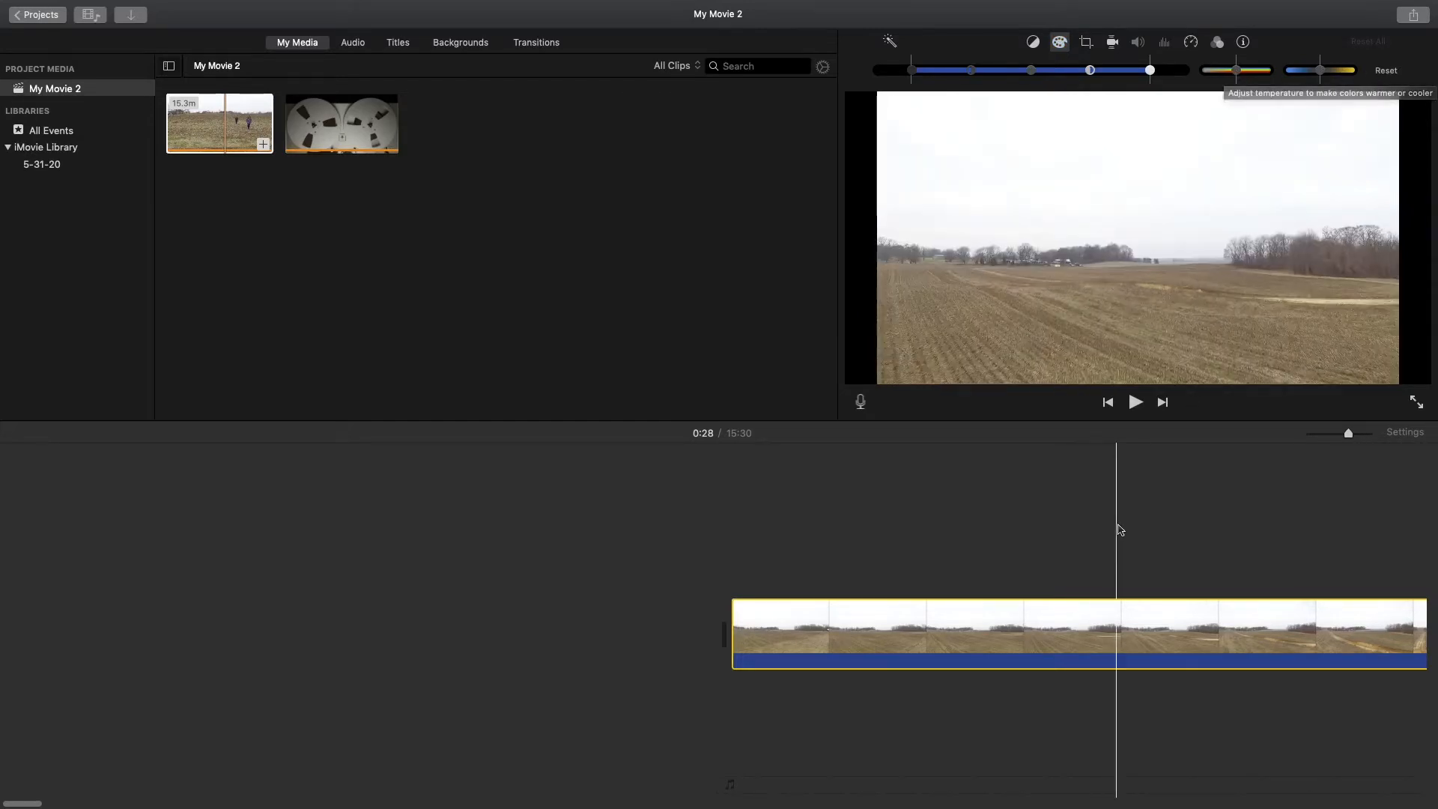
drag(37, 805, 101, 806)
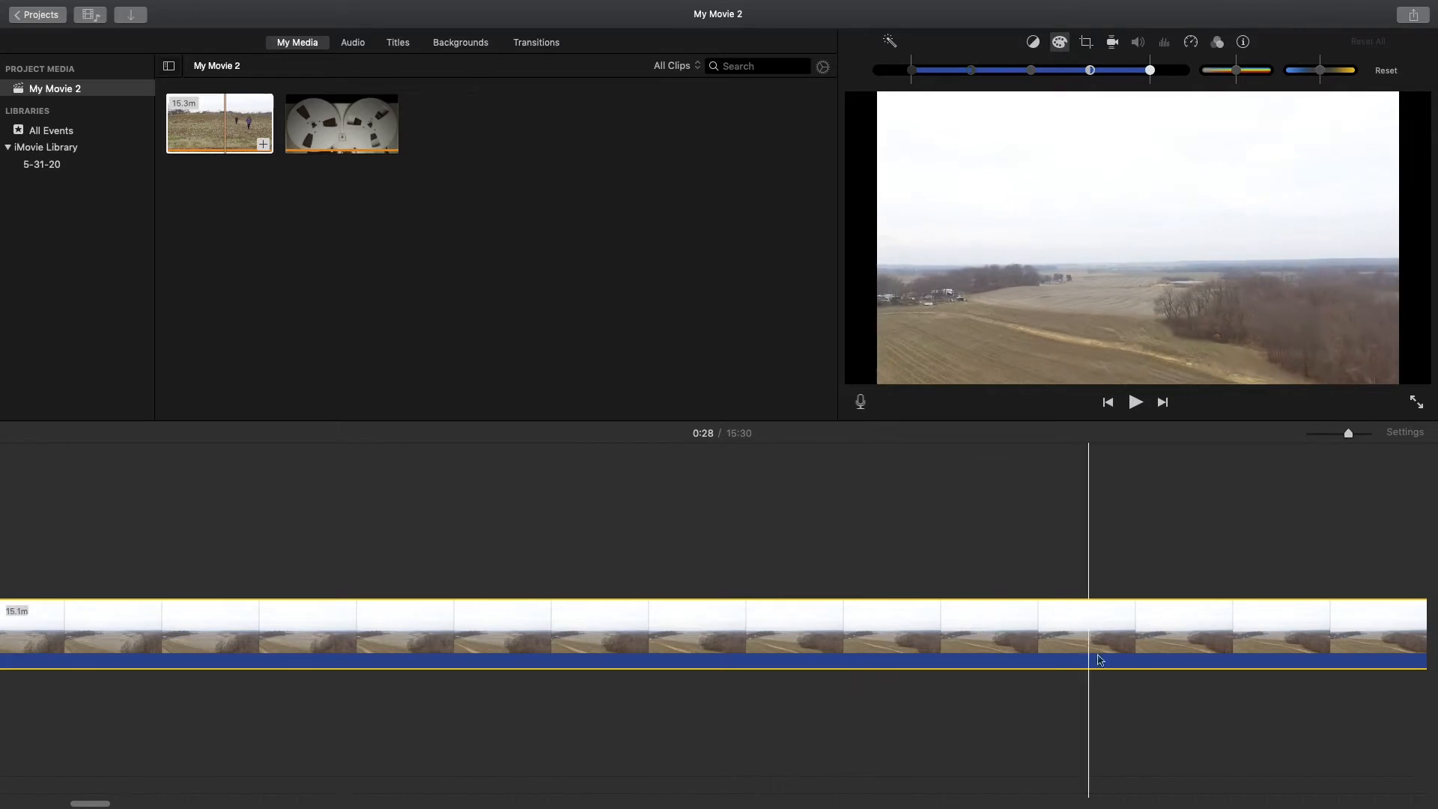
drag(97, 805, 247, 806)
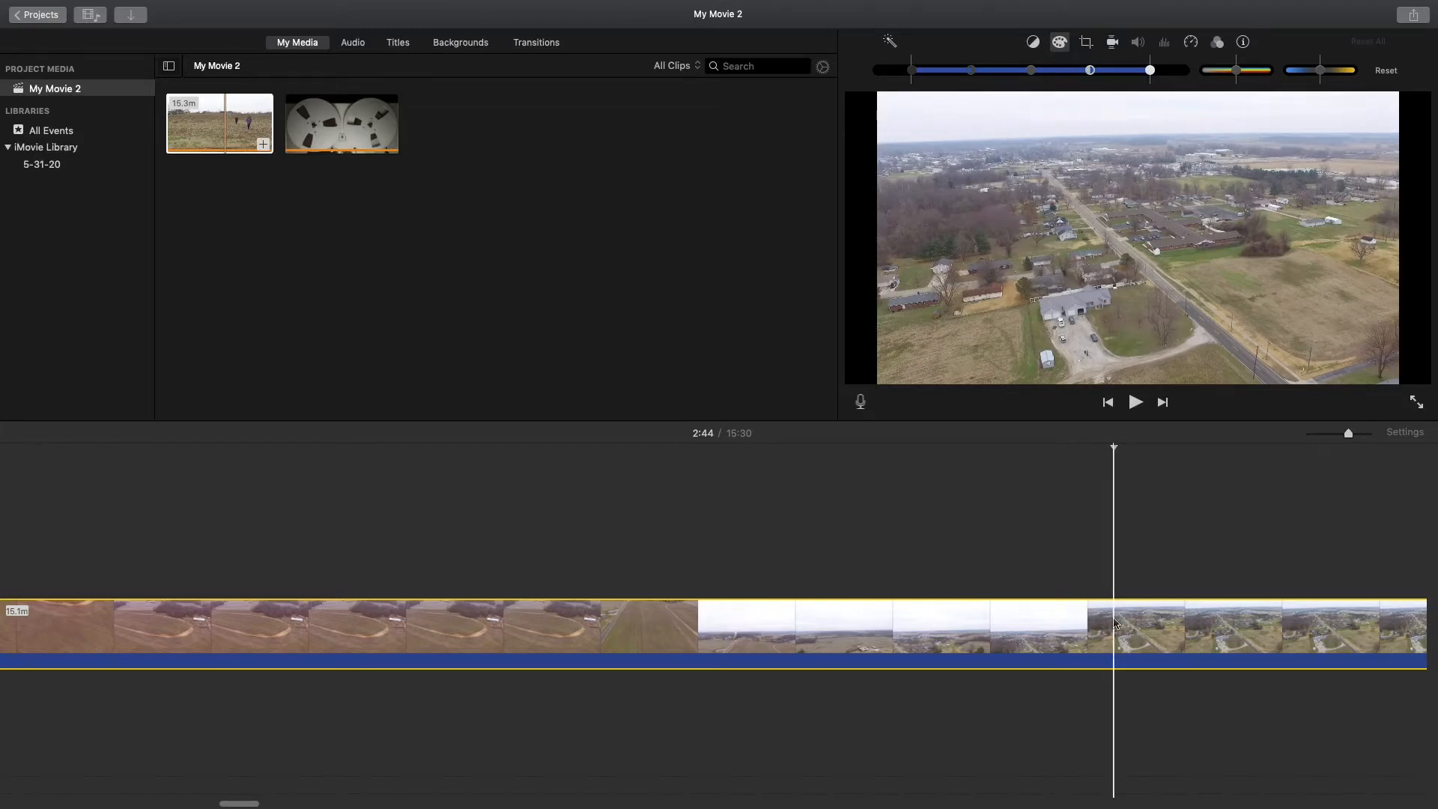
key(space)
drag(1320, 69, 1284, 72)
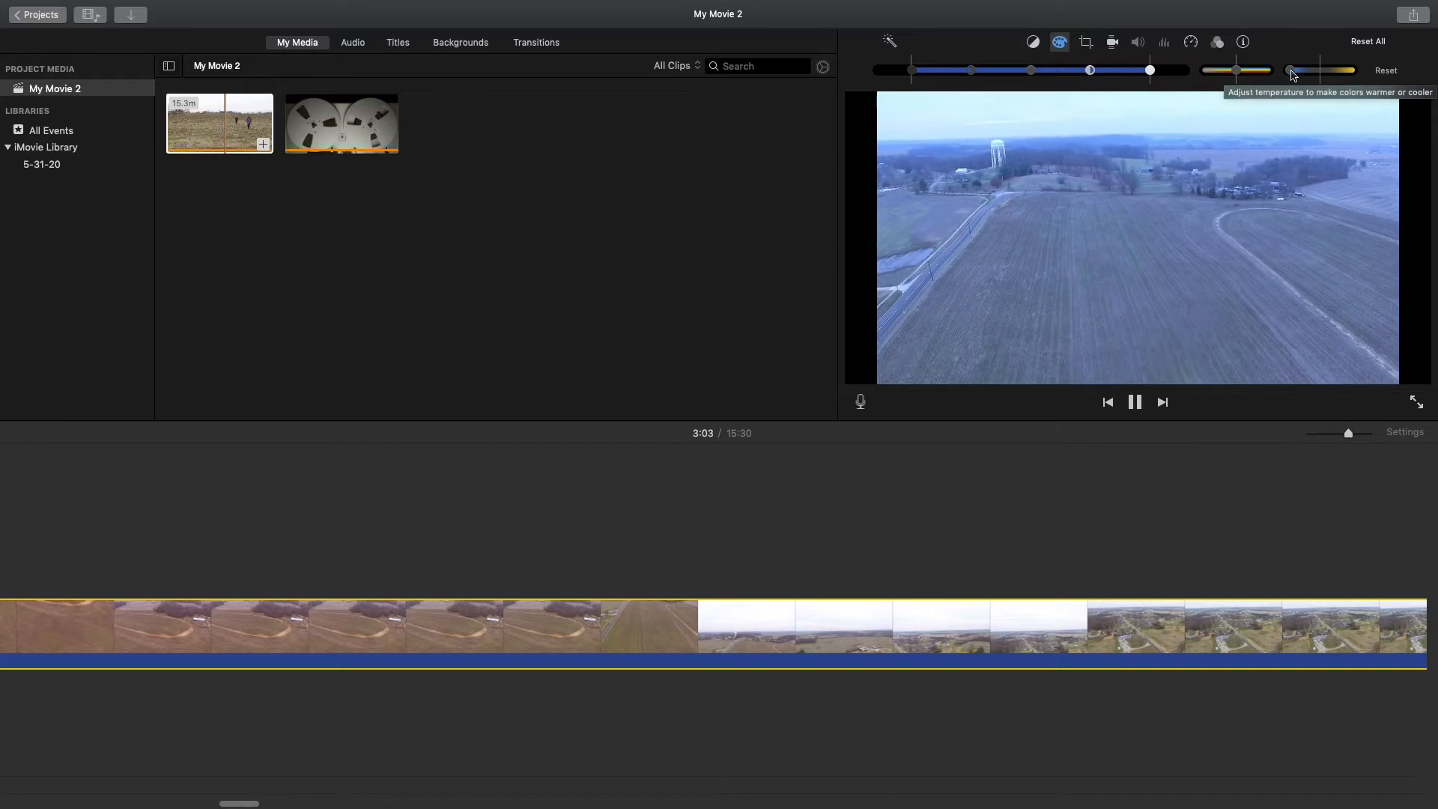
drag(1291, 70, 1315, 71)
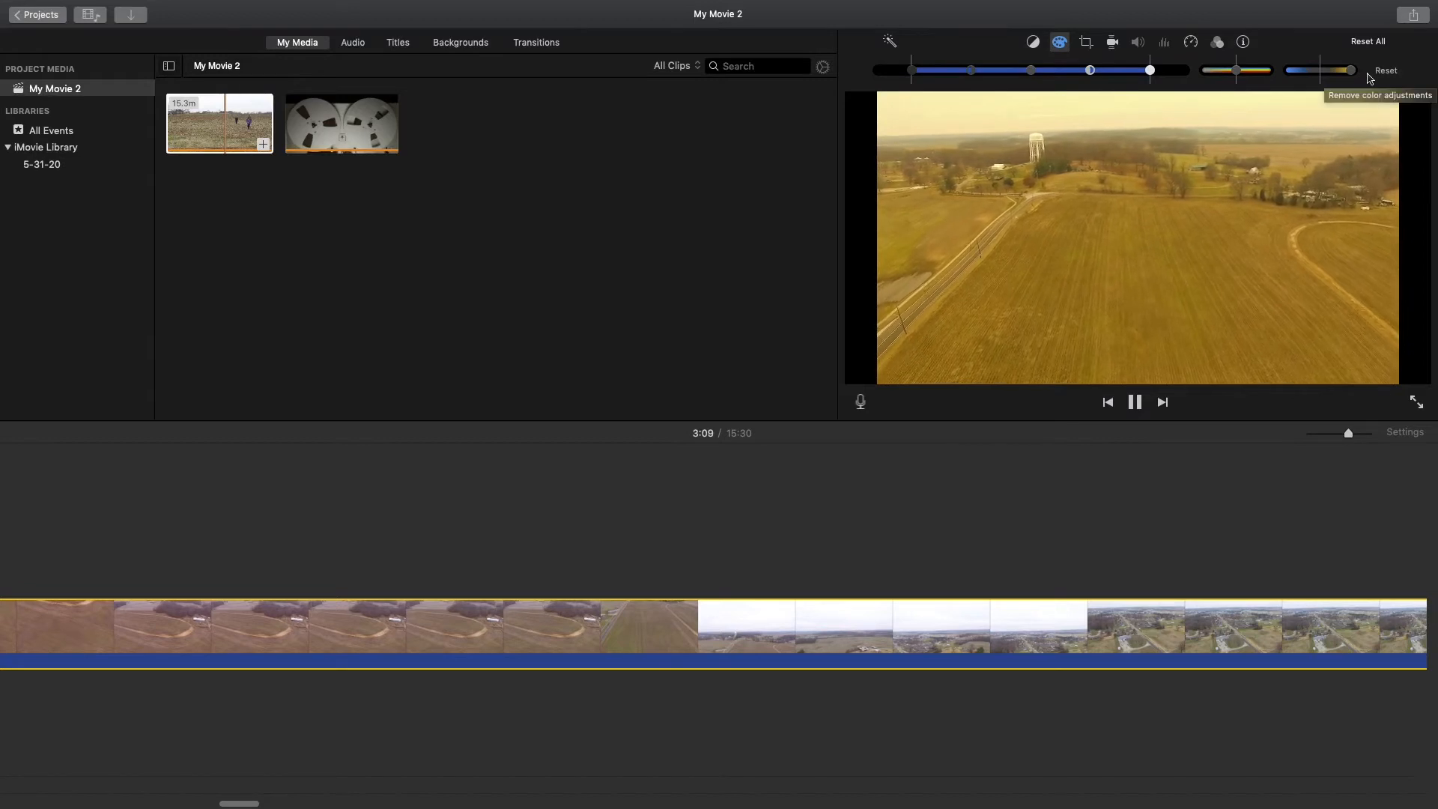
mouse_move(1355, 2)
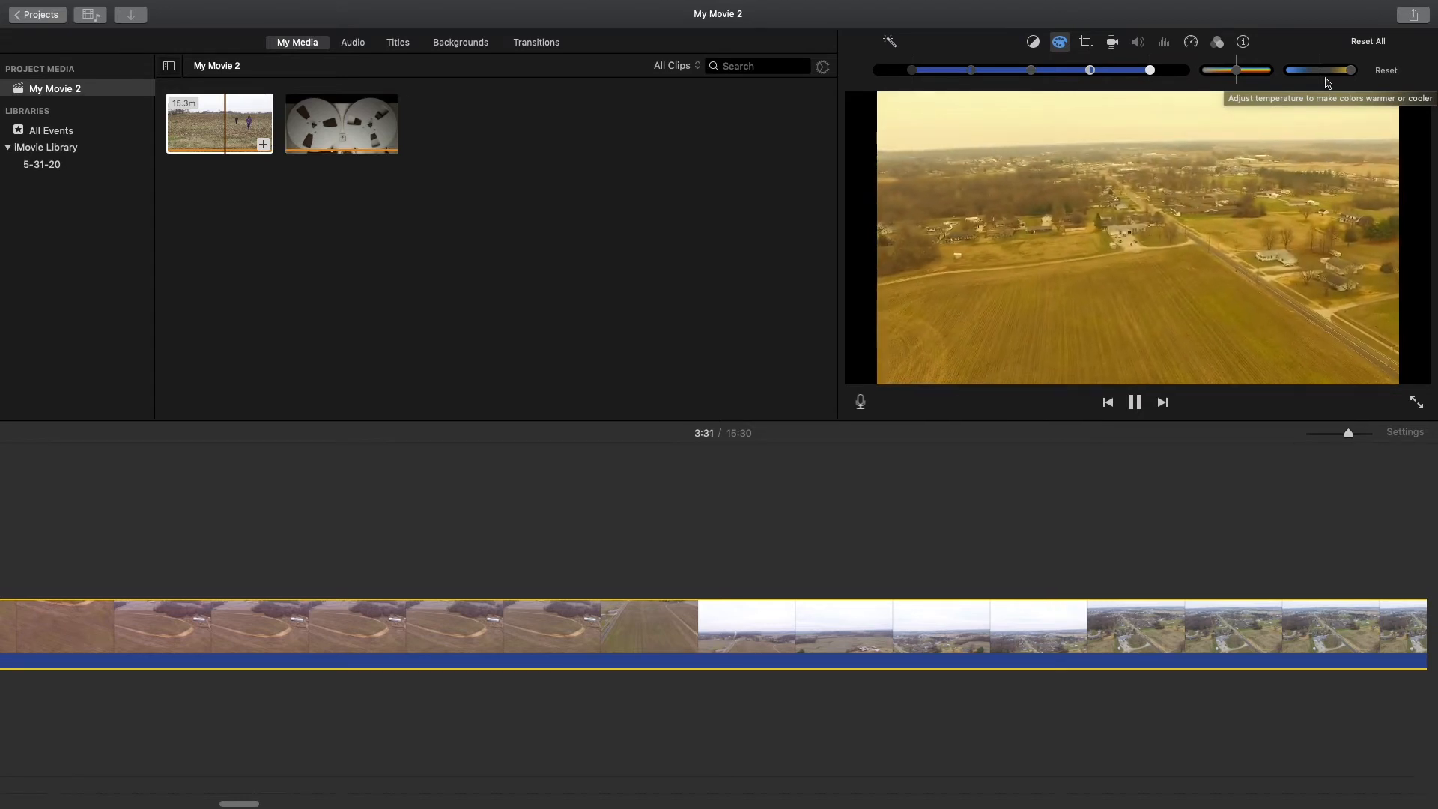
click(1380, 74)
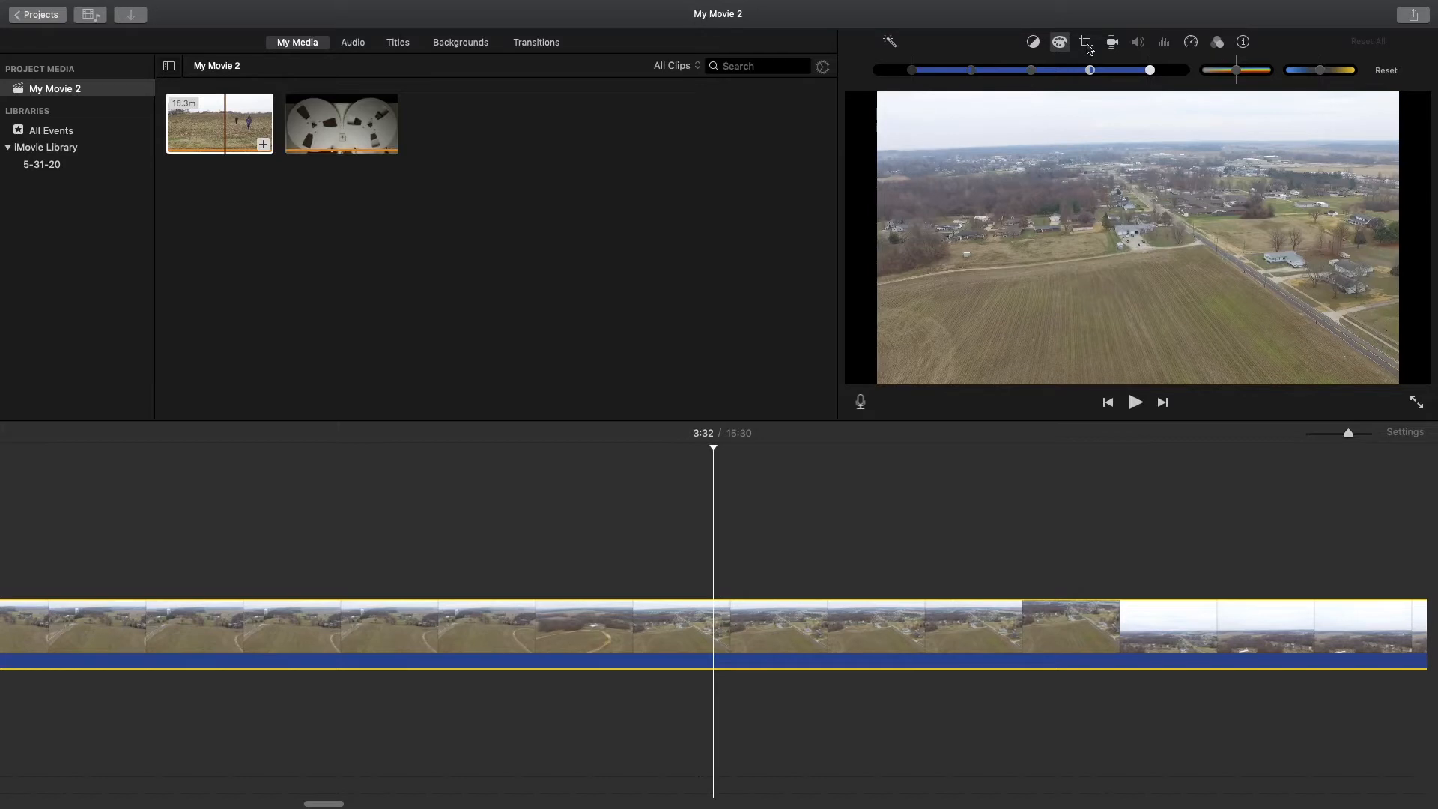
Crop the field clip with Crop to Fill to roughly the central two thirds of the frame and play back the result
click(1087, 45)
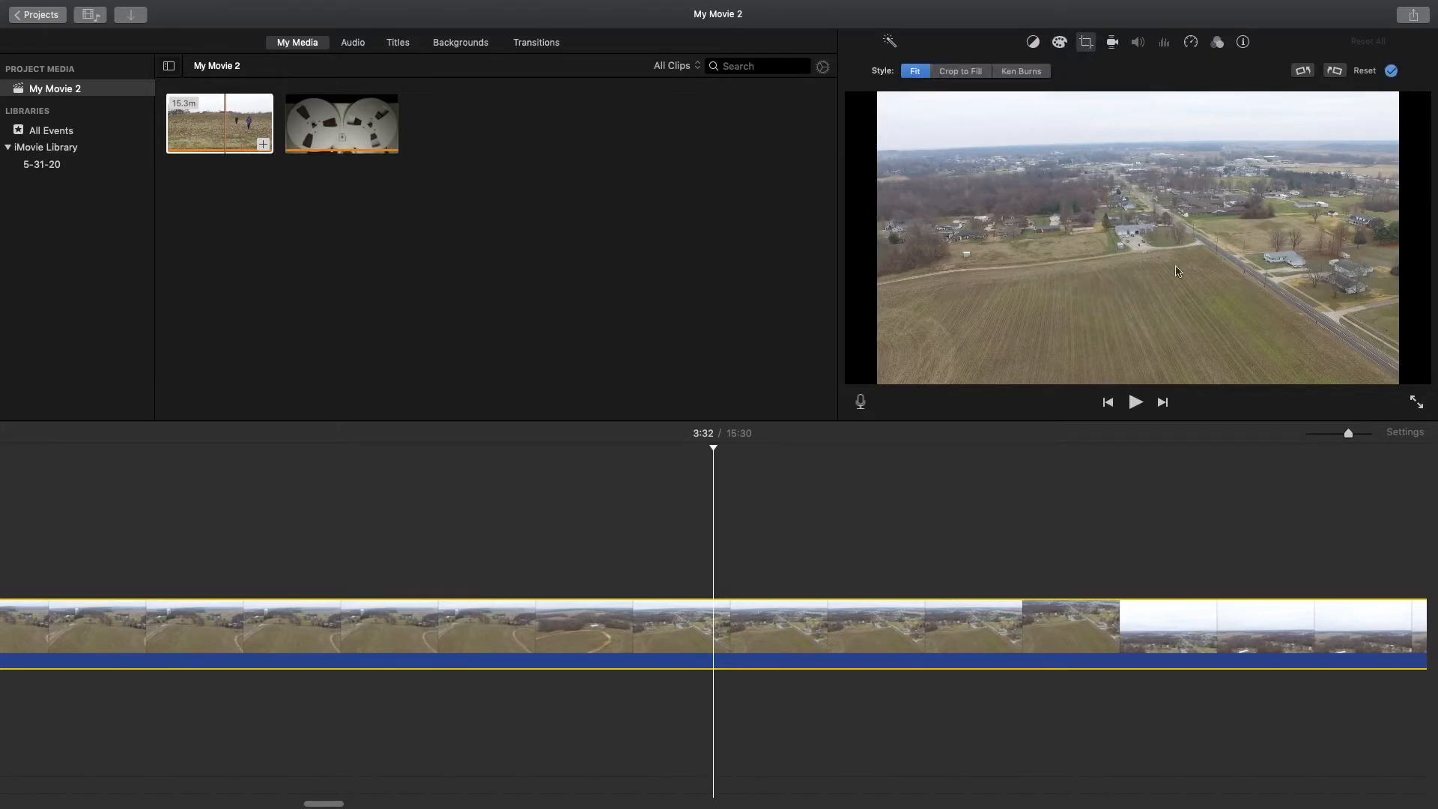
click(971, 78)
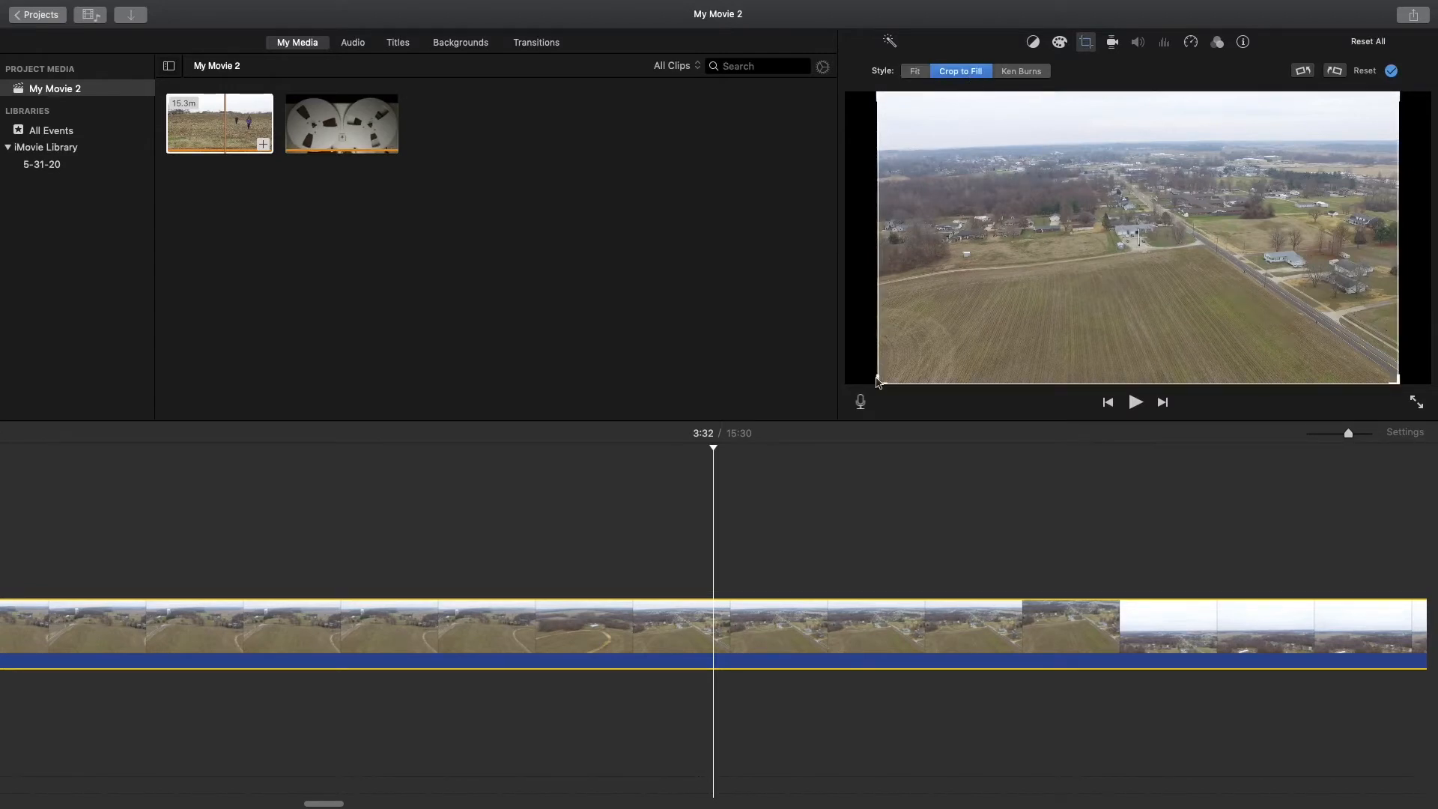
drag(879, 382, 1023, 301)
drag(1115, 236, 1053, 268)
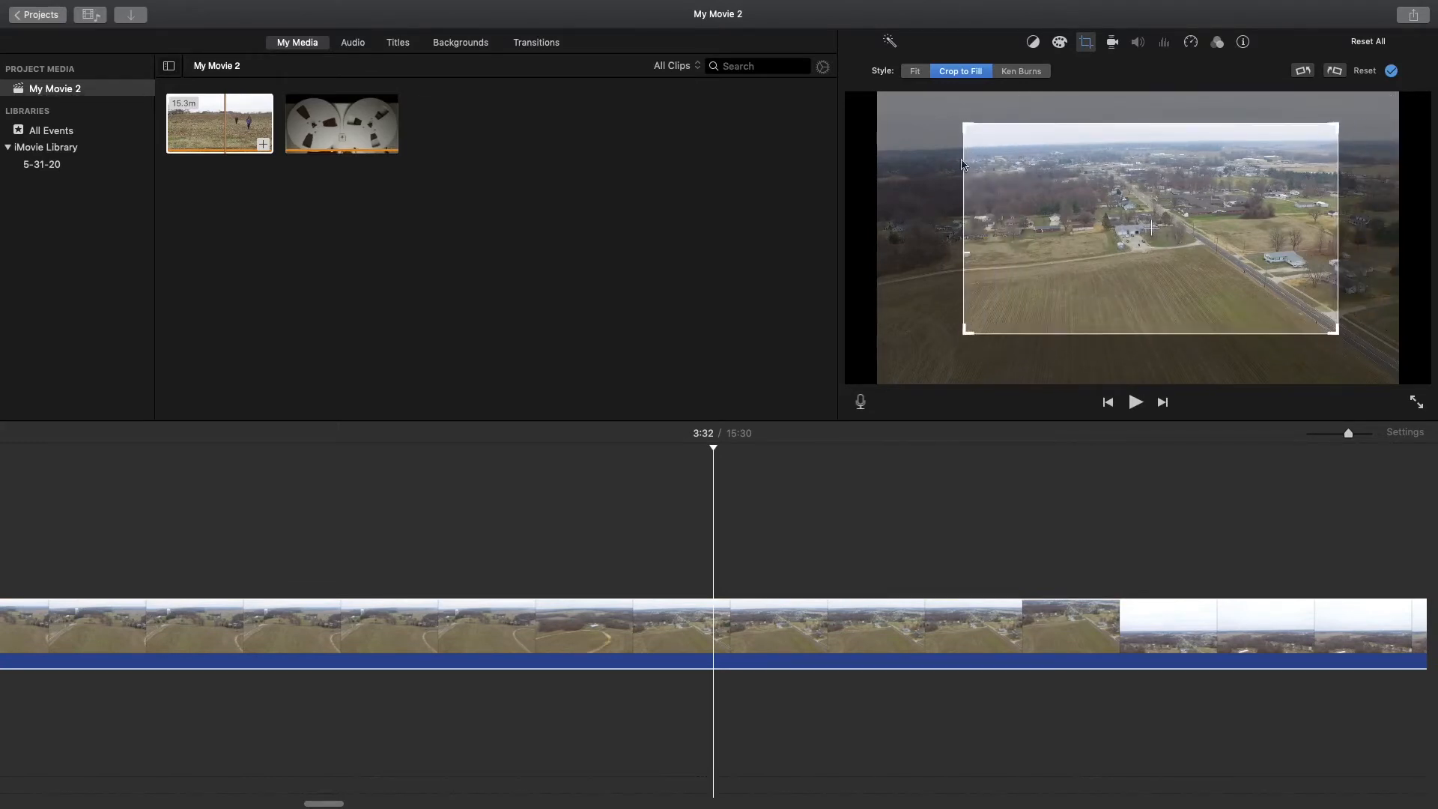
click(1392, 70)
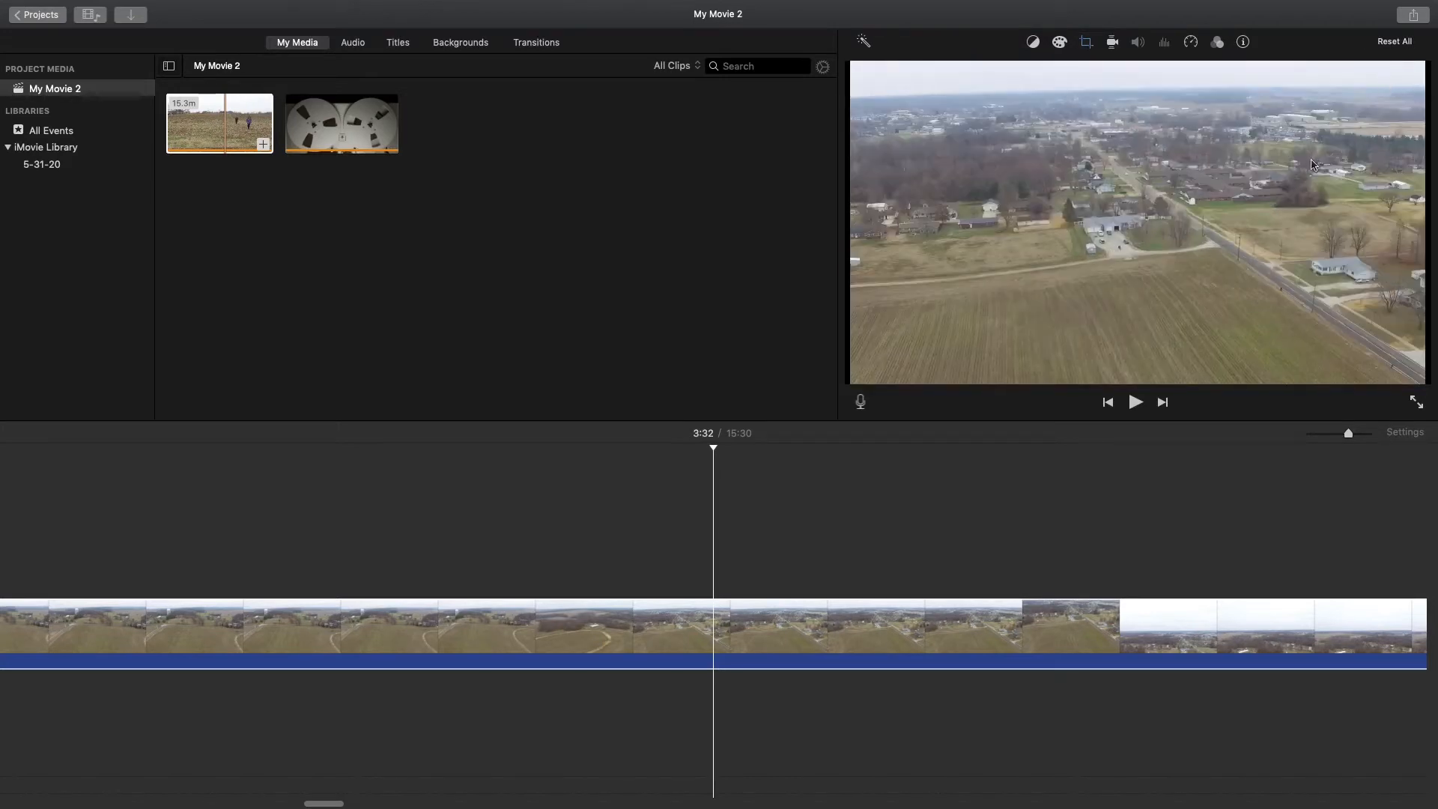
key(space)
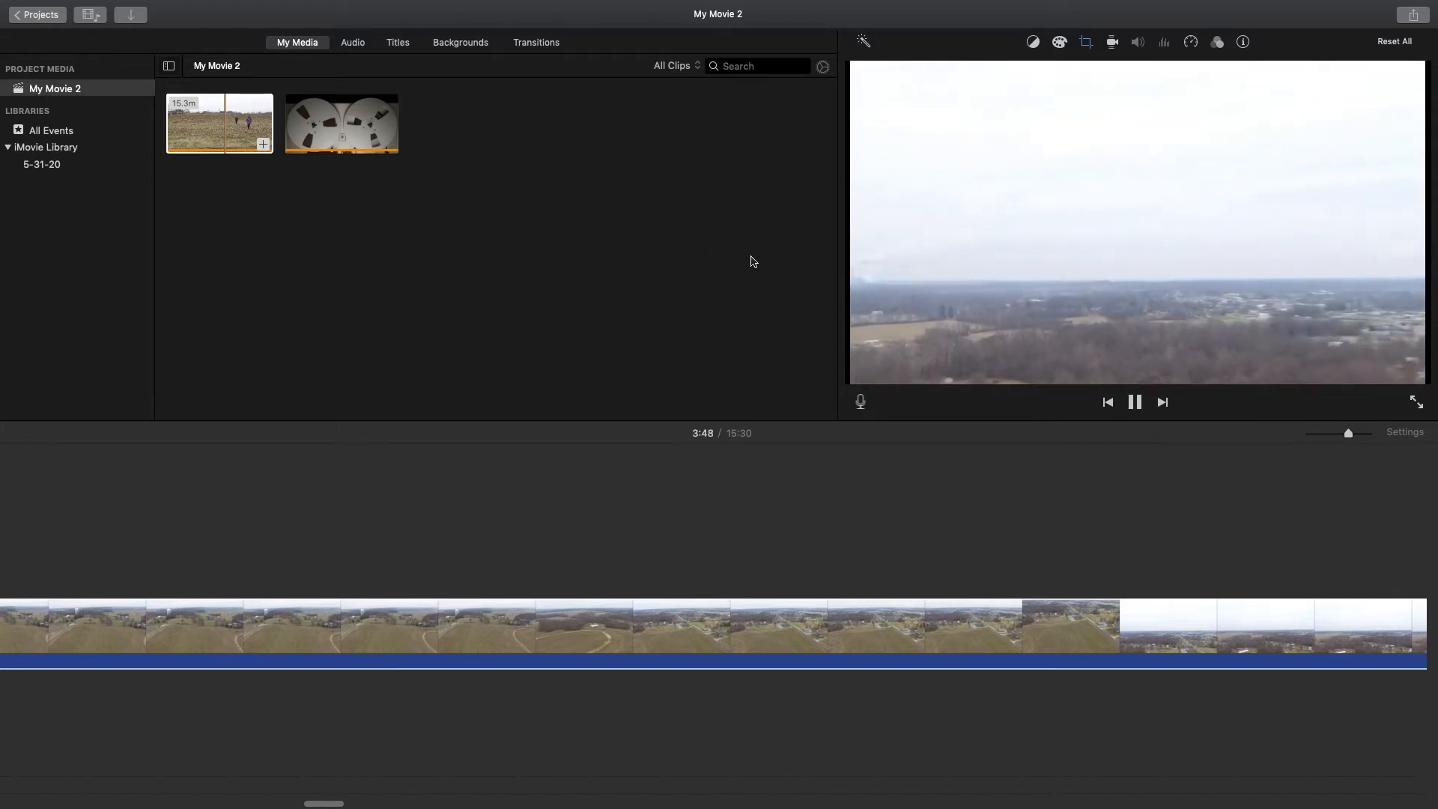
key(space)
Tighten the crop to a small area around the houses at the frame's bottom edge, play it back and reset all clip adjustments
click(1085, 42)
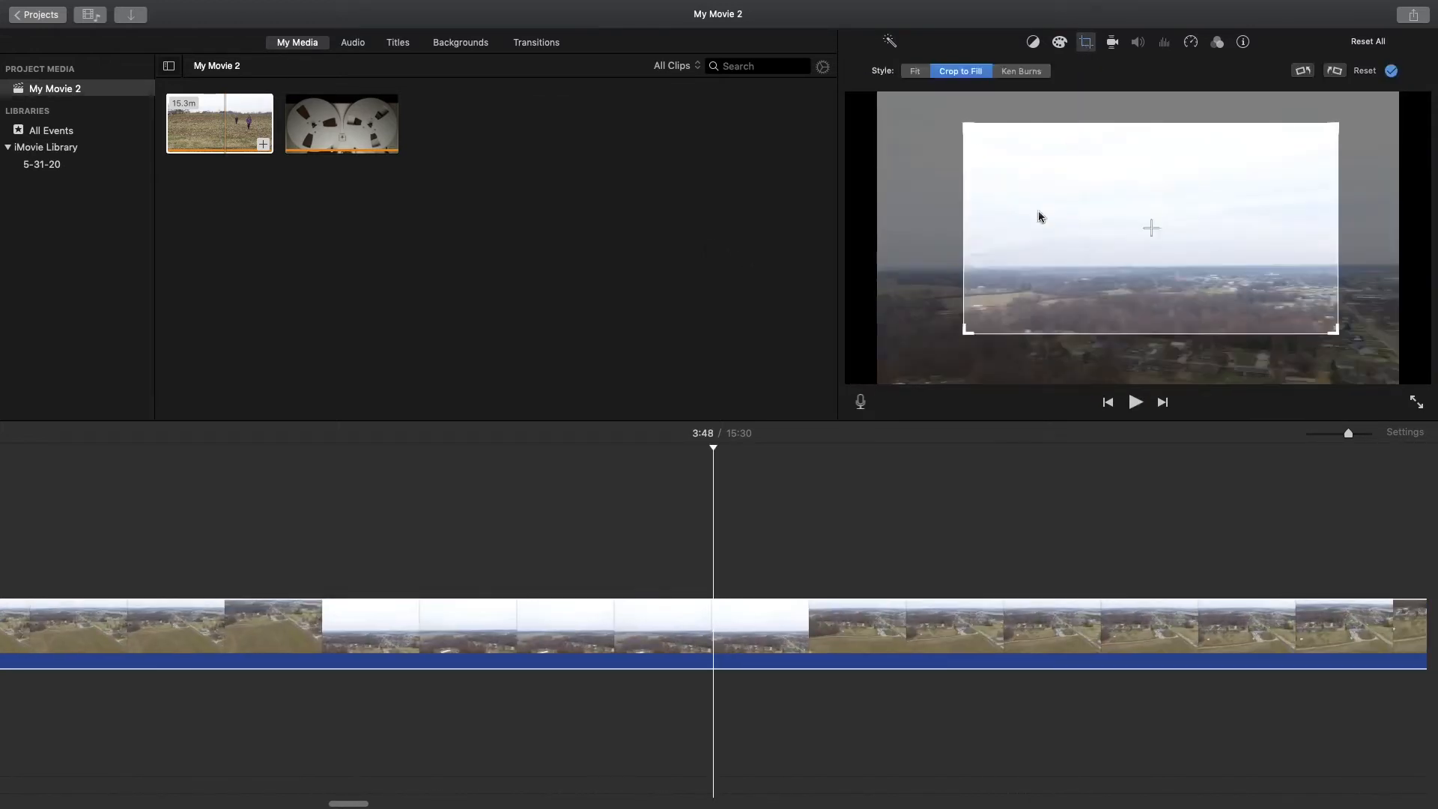
drag(968, 336, 1151, 363)
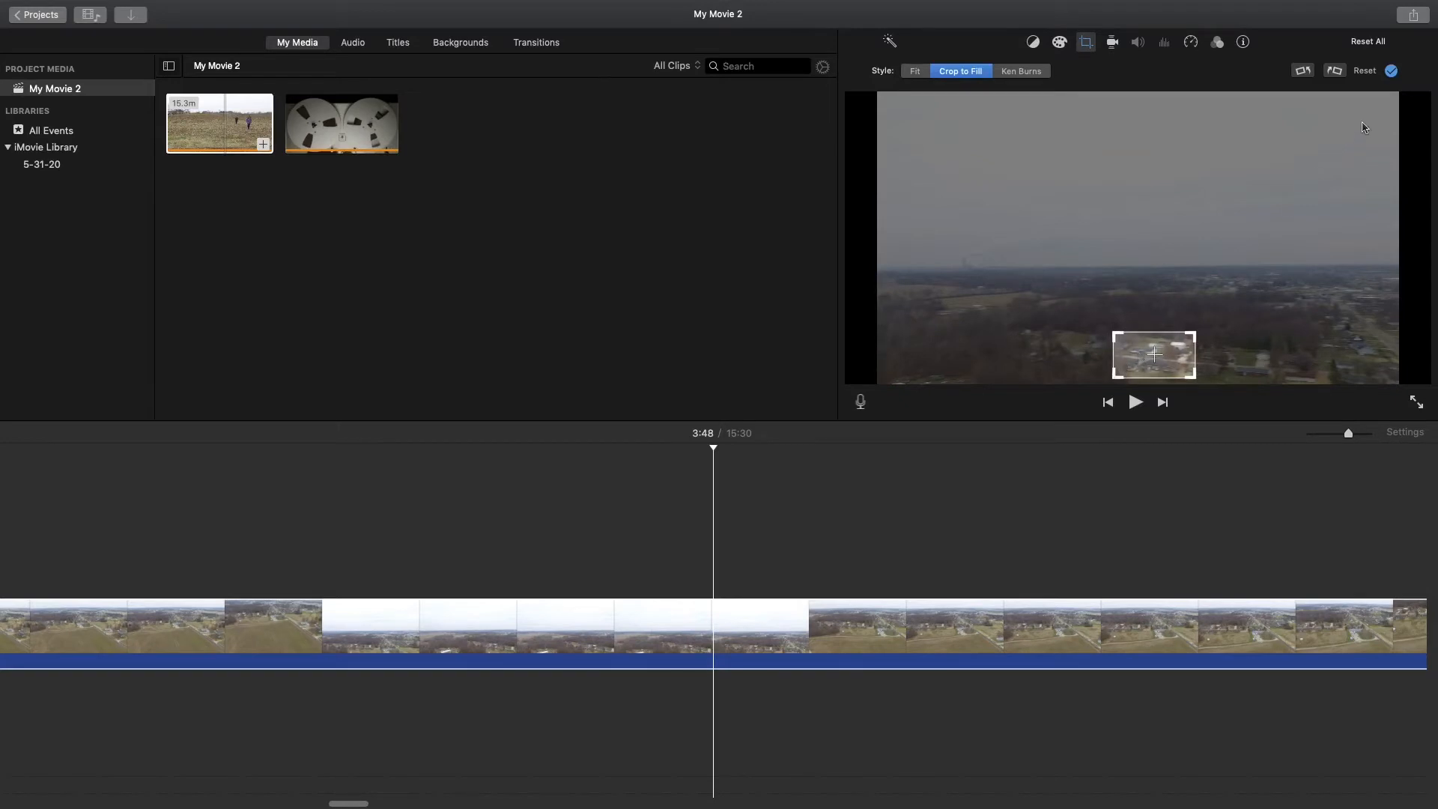
click(1393, 71)
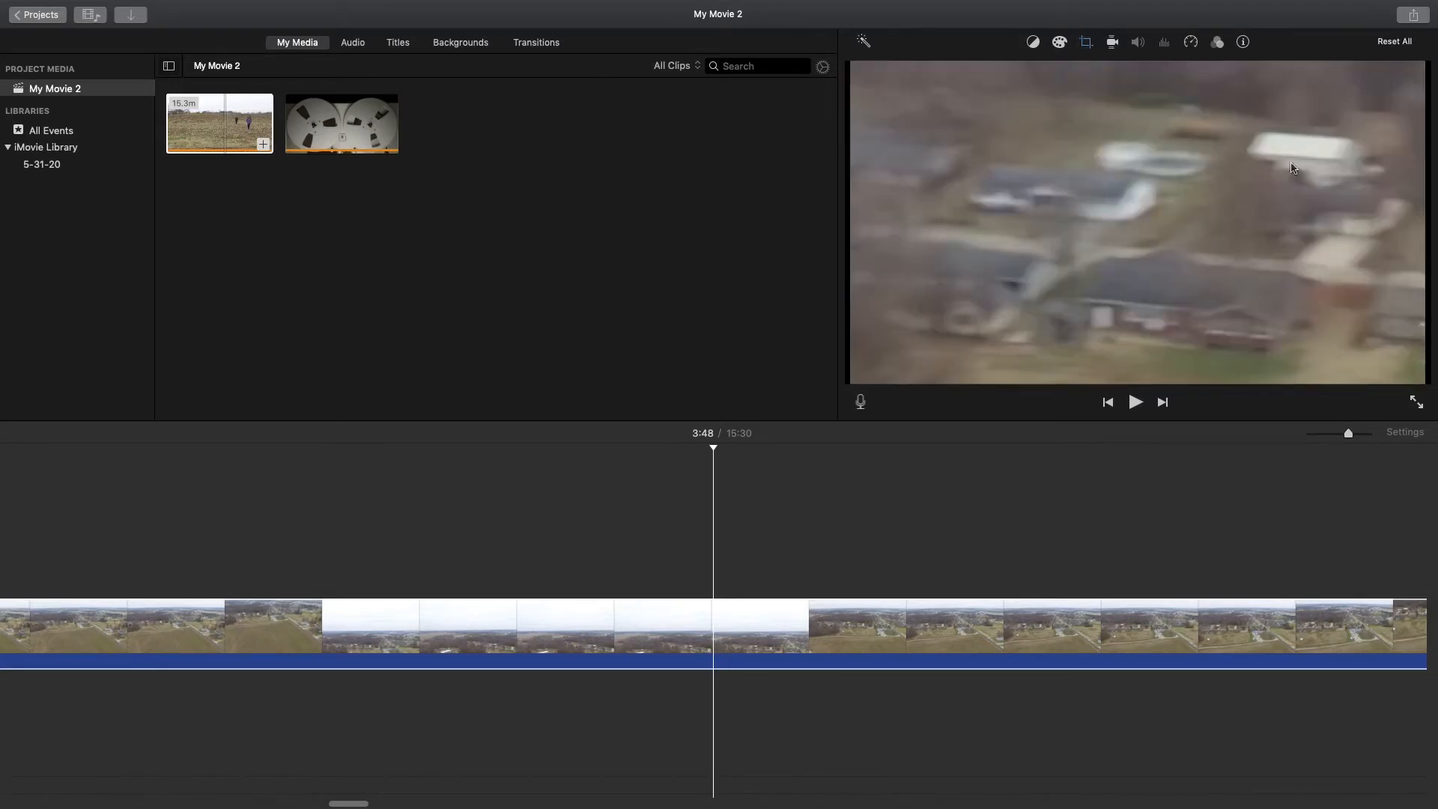
key(space)
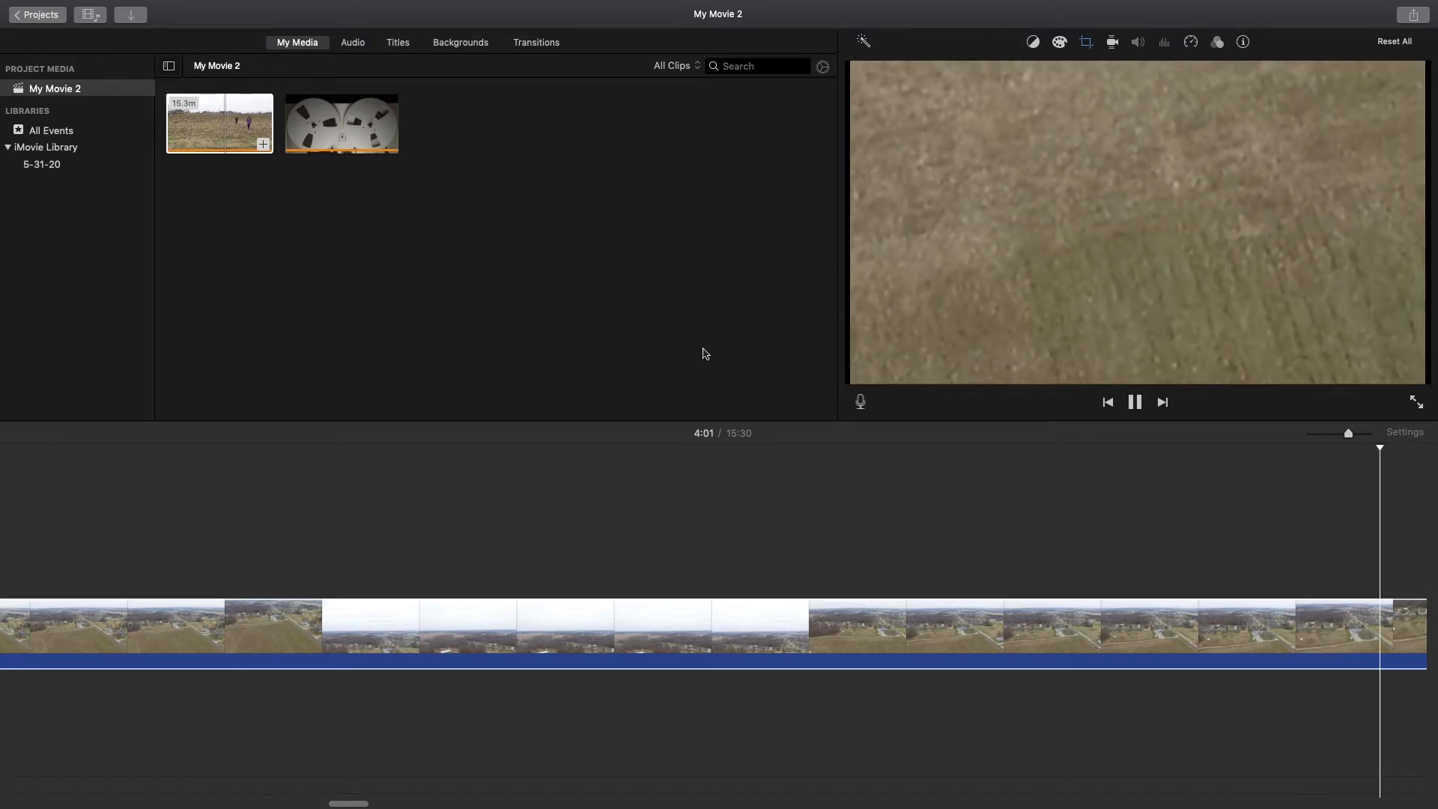
key(space)
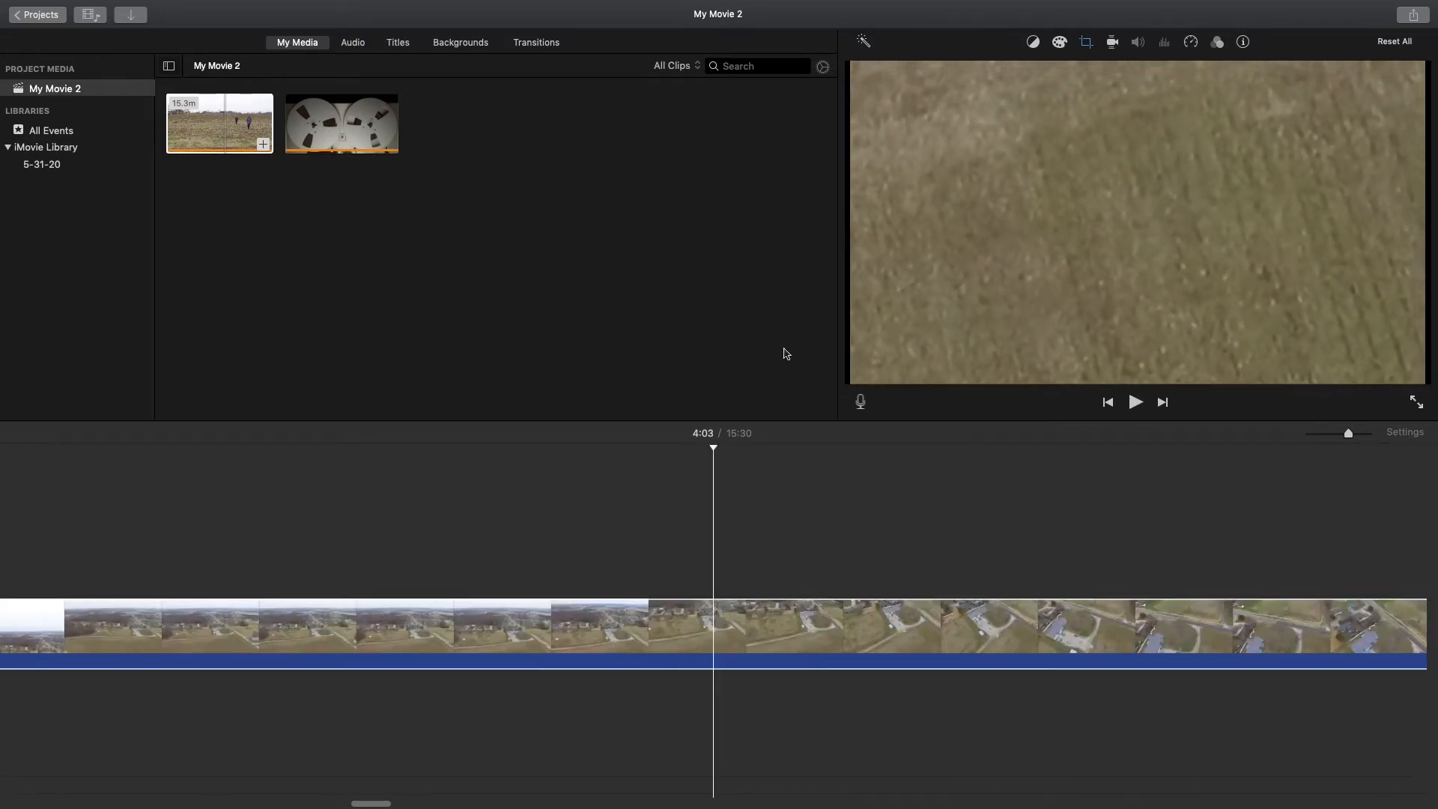
click(857, 615)
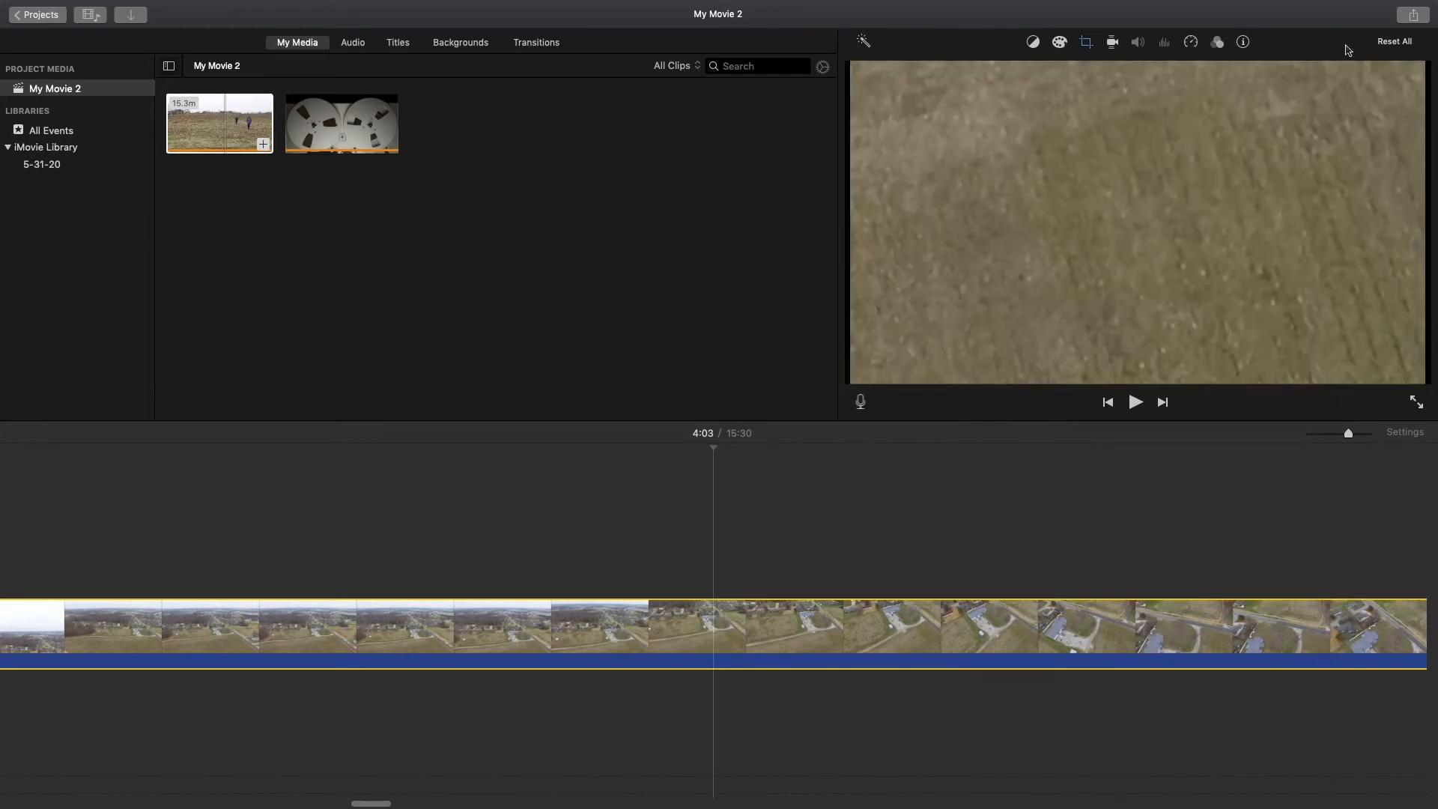
click(1397, 42)
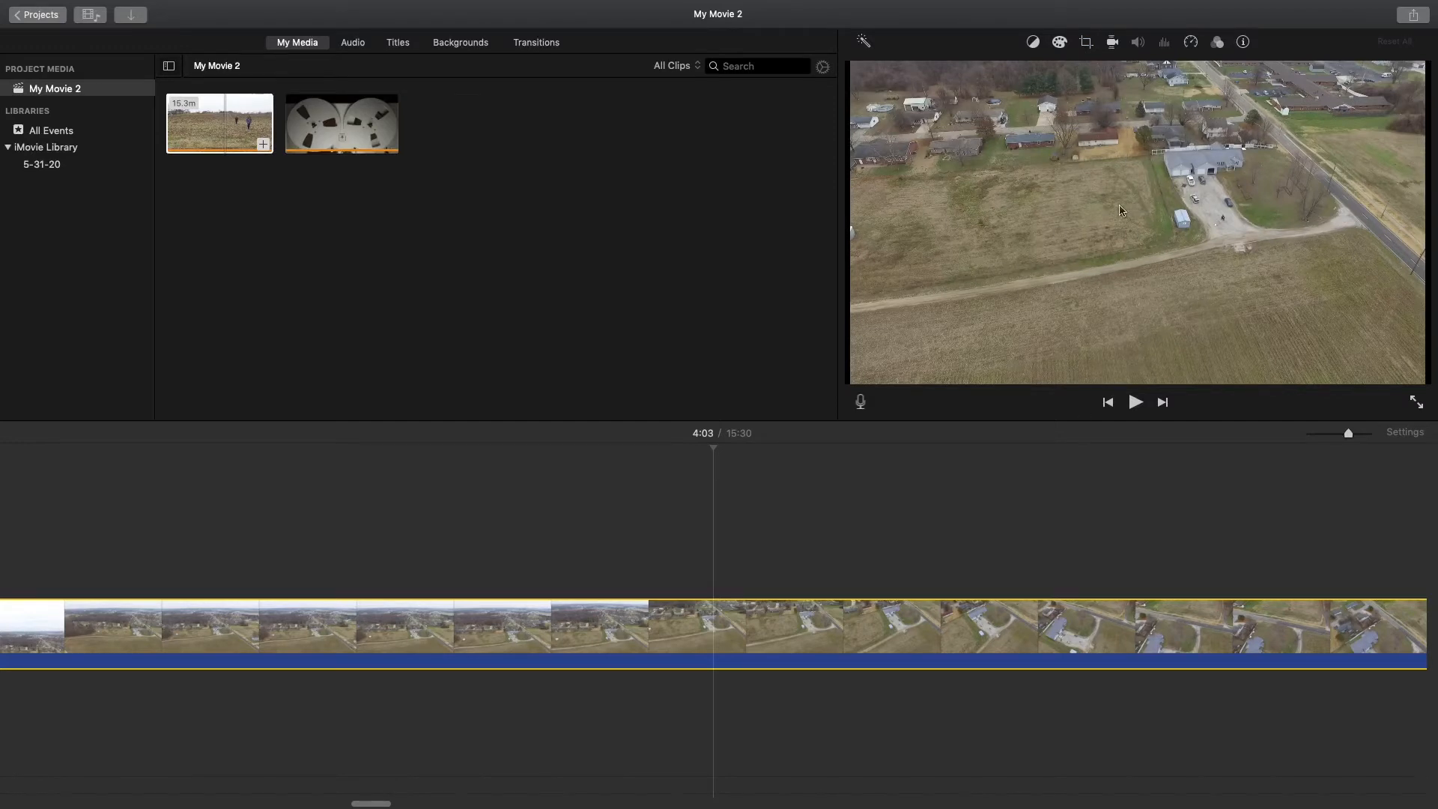
Try the Ken Burns crop style on the field clip and shrink its end frame from the lower-left corner
click(1086, 43)
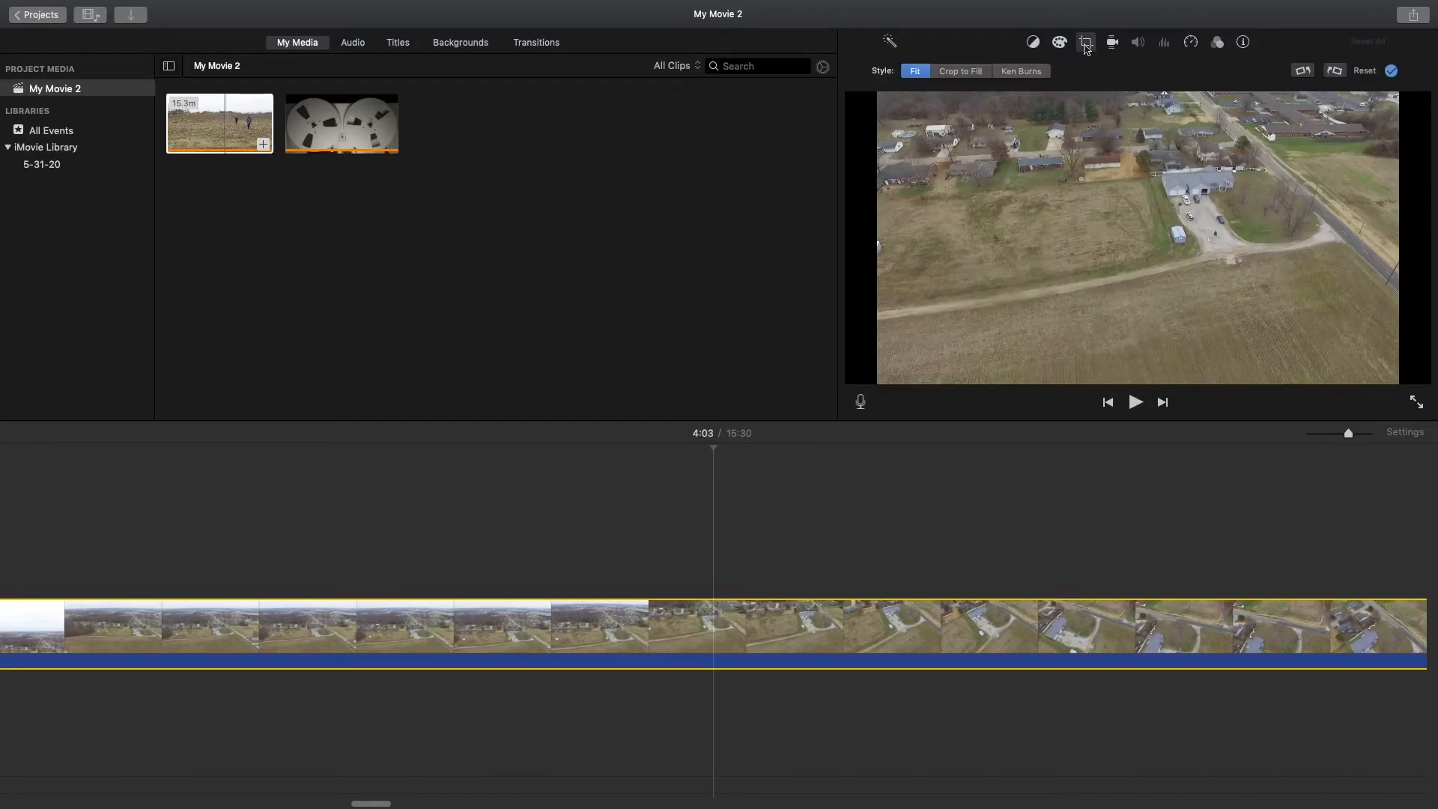
click(1018, 73)
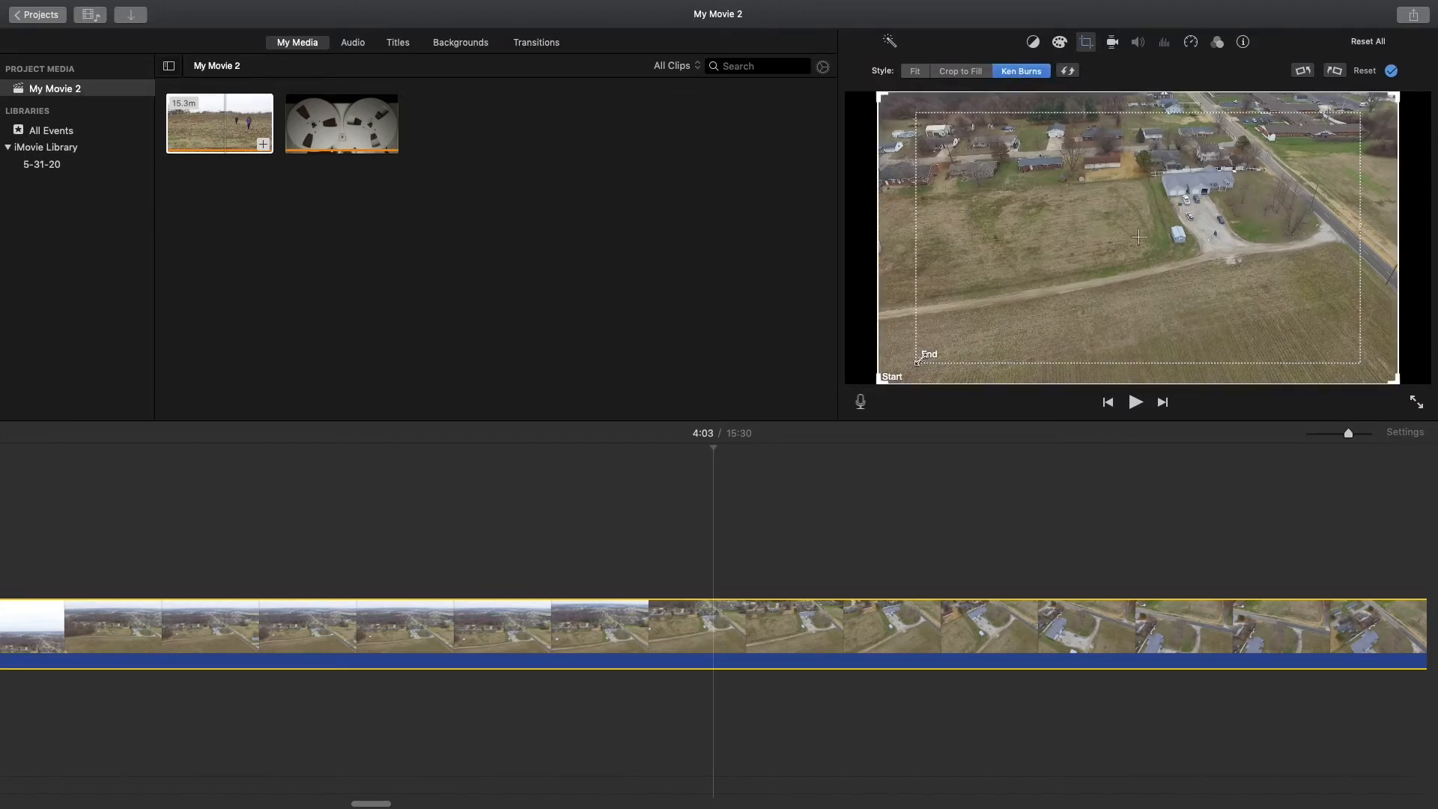
drag(919, 362, 998, 313)
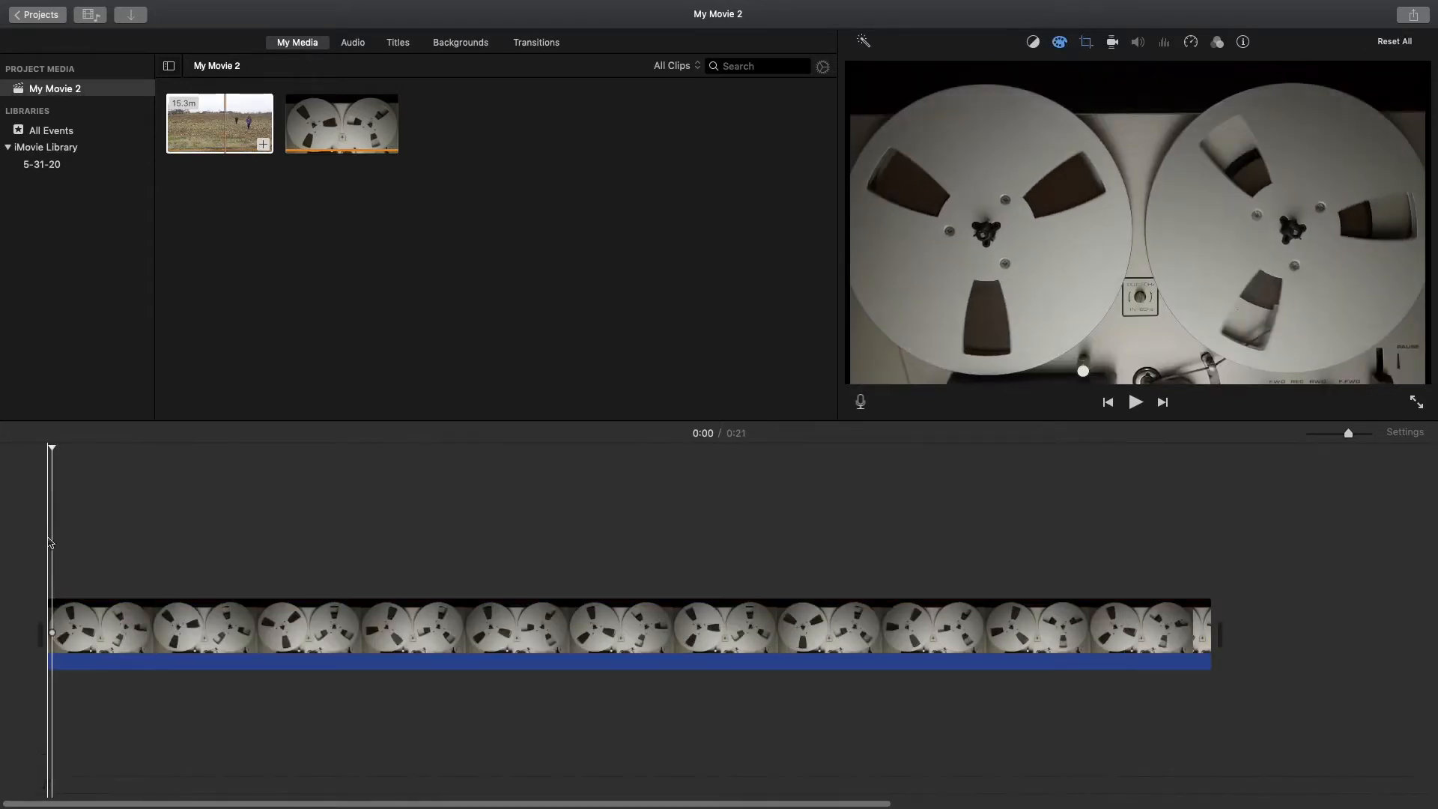
Clear the reel clip's adjustments and apply Ken Burns with the start frame enlarged and centered over both reels
click(1395, 42)
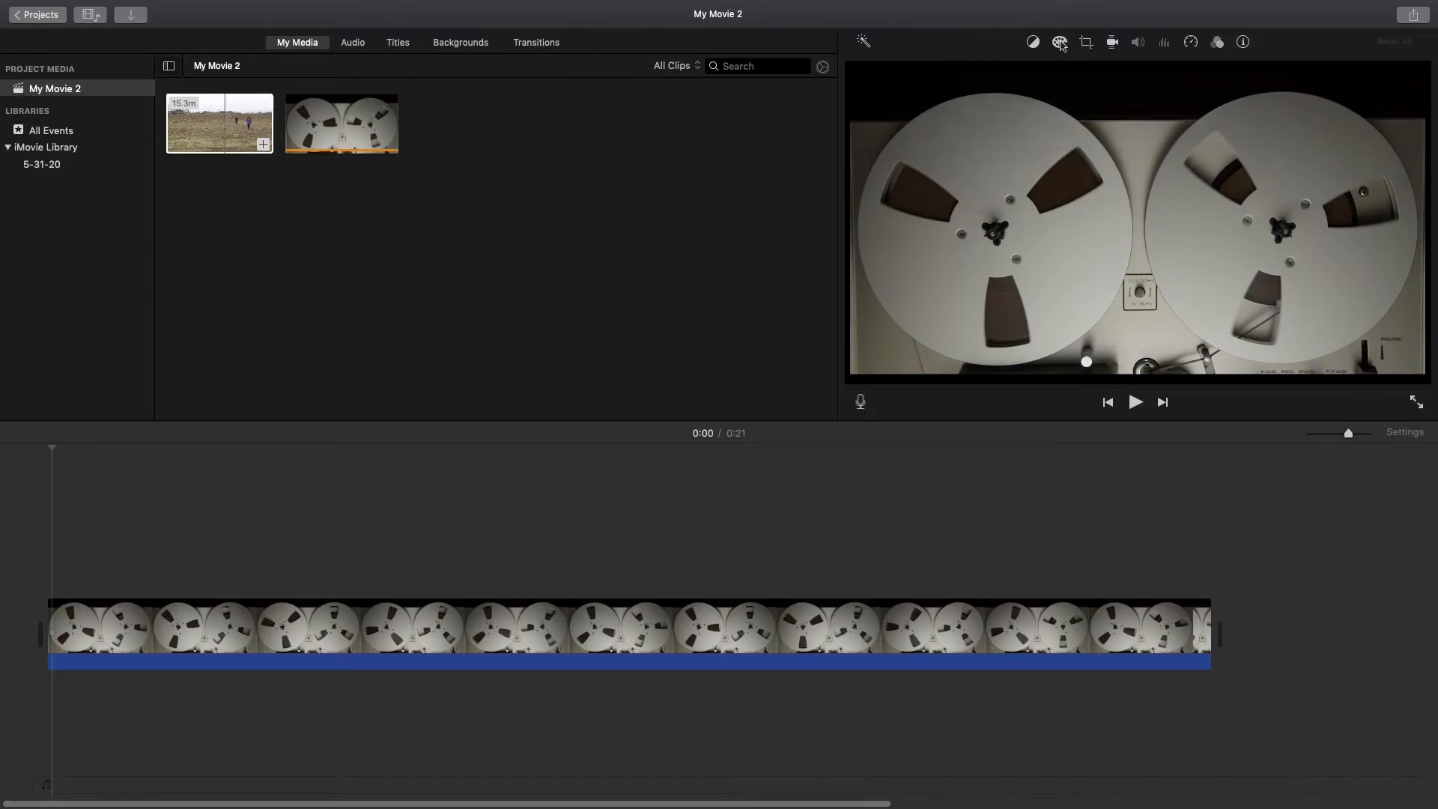
click(1086, 43)
click(1021, 75)
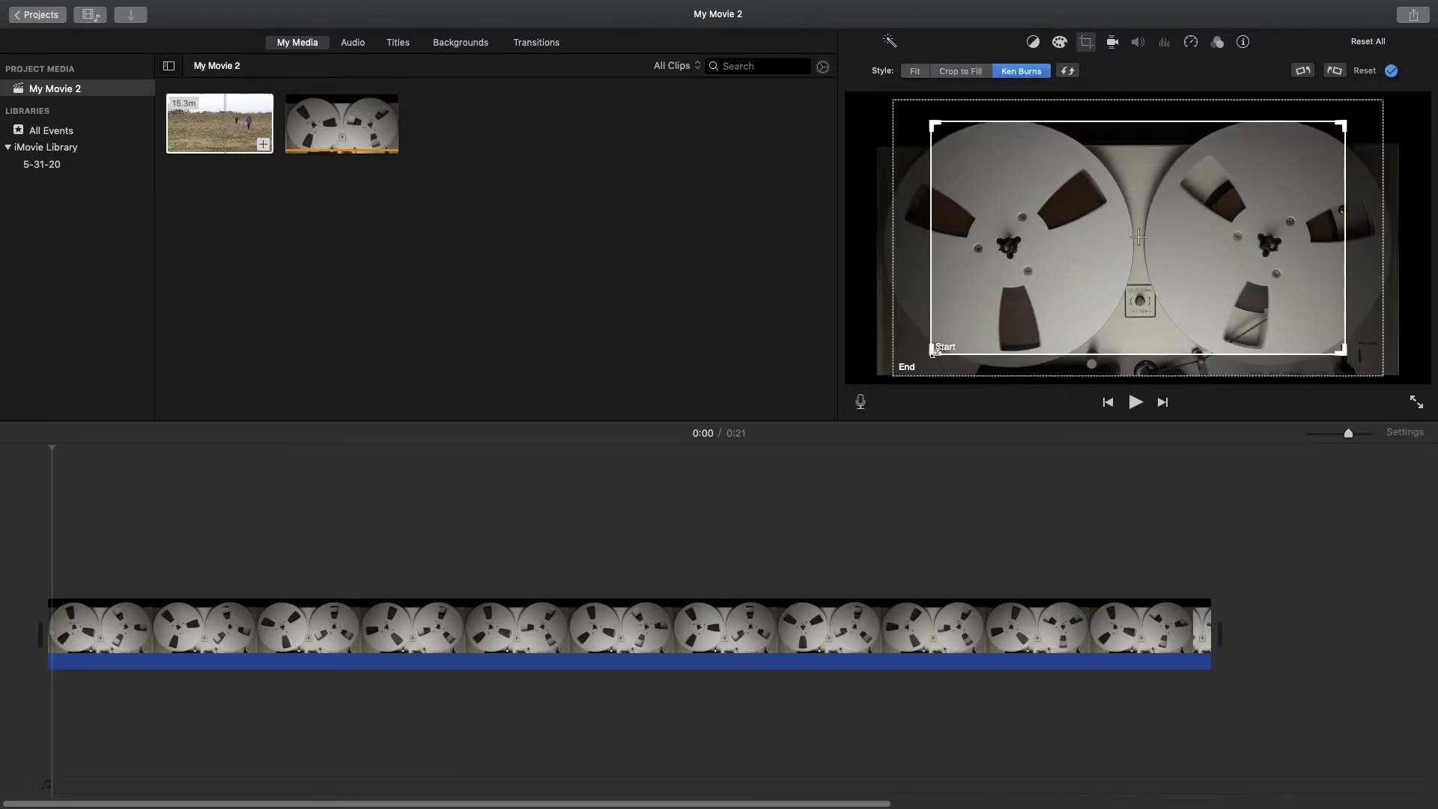
drag(935, 350, 902, 382)
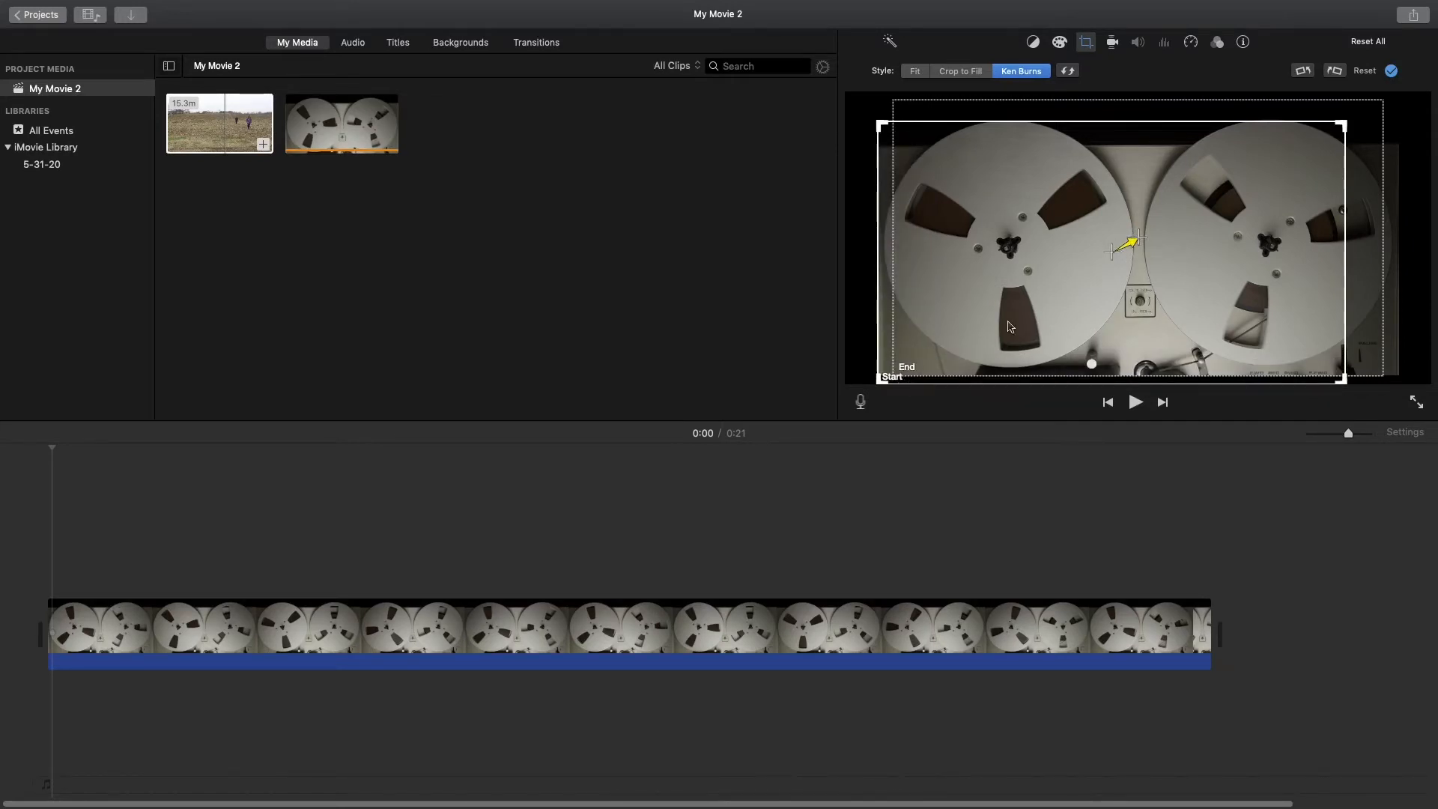
drag(1010, 326, 1034, 327)
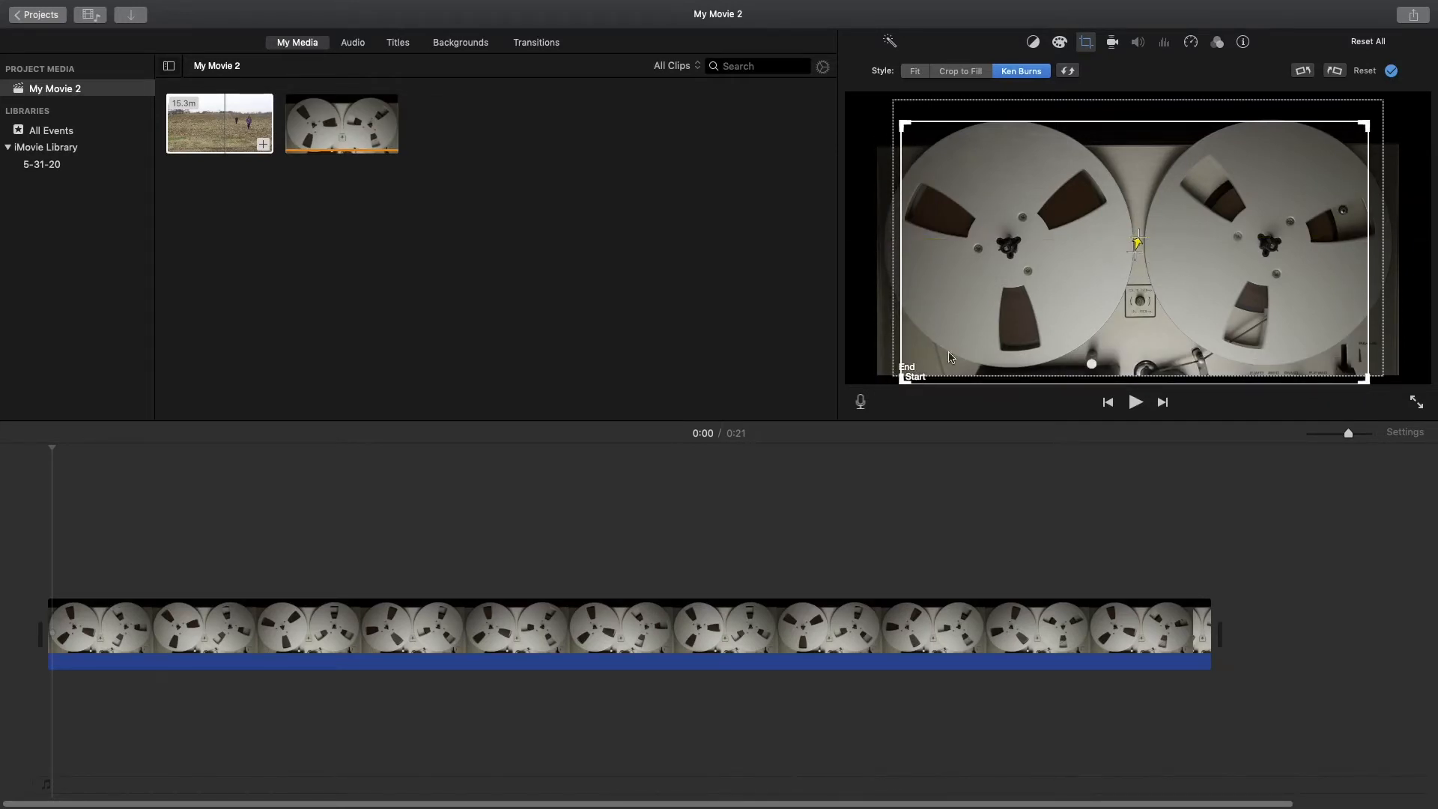
Shrink the Ken Burns end frame to a small area around the lever in the picture's lower-right corner and apply the crop
click(927, 109)
drag(893, 101, 1207, 334)
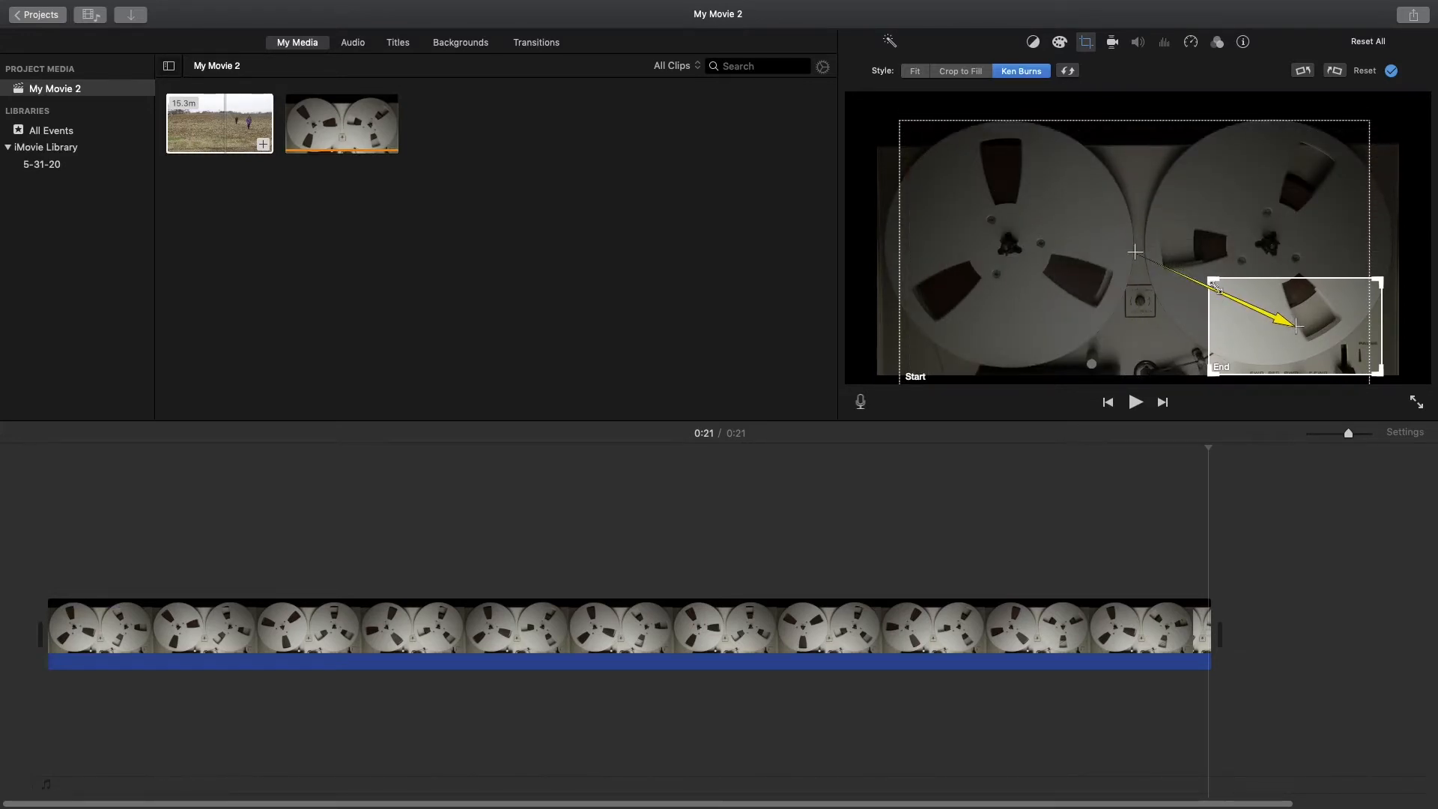
drag(1214, 282, 1314, 328)
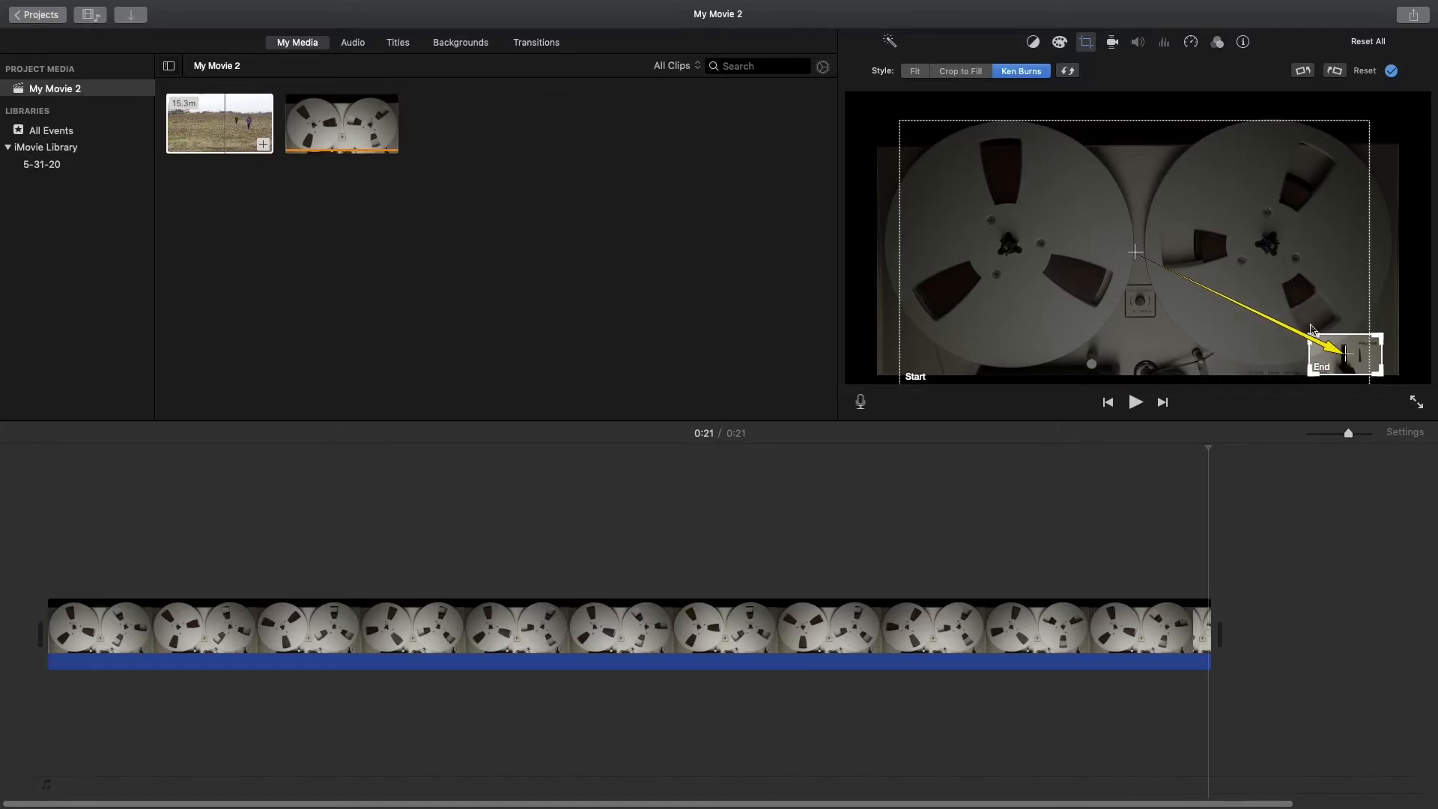
click(1391, 71)
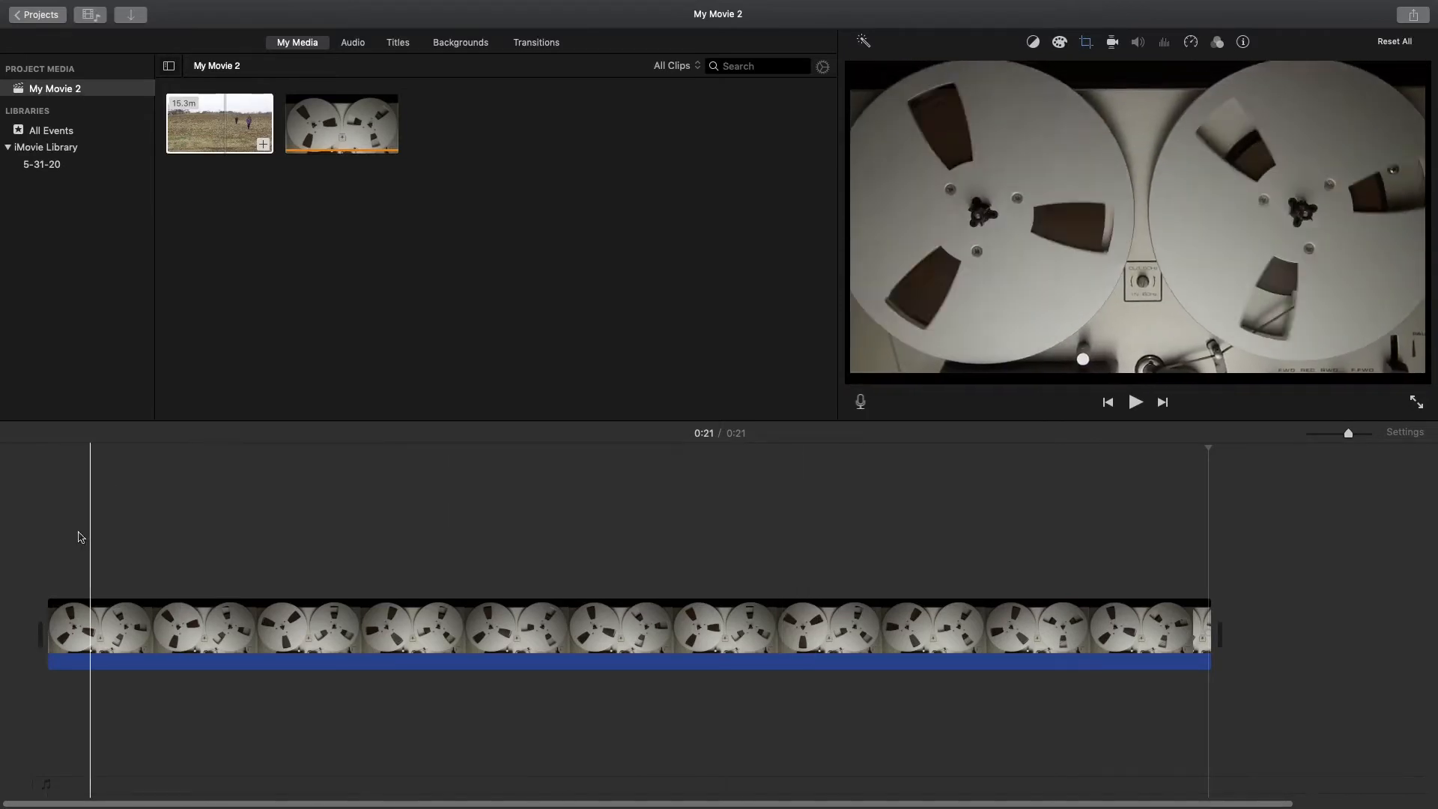
Play the reel clip from the start to about 0:20 to review the Ken Burns zoom
click(45, 545)
key(space)
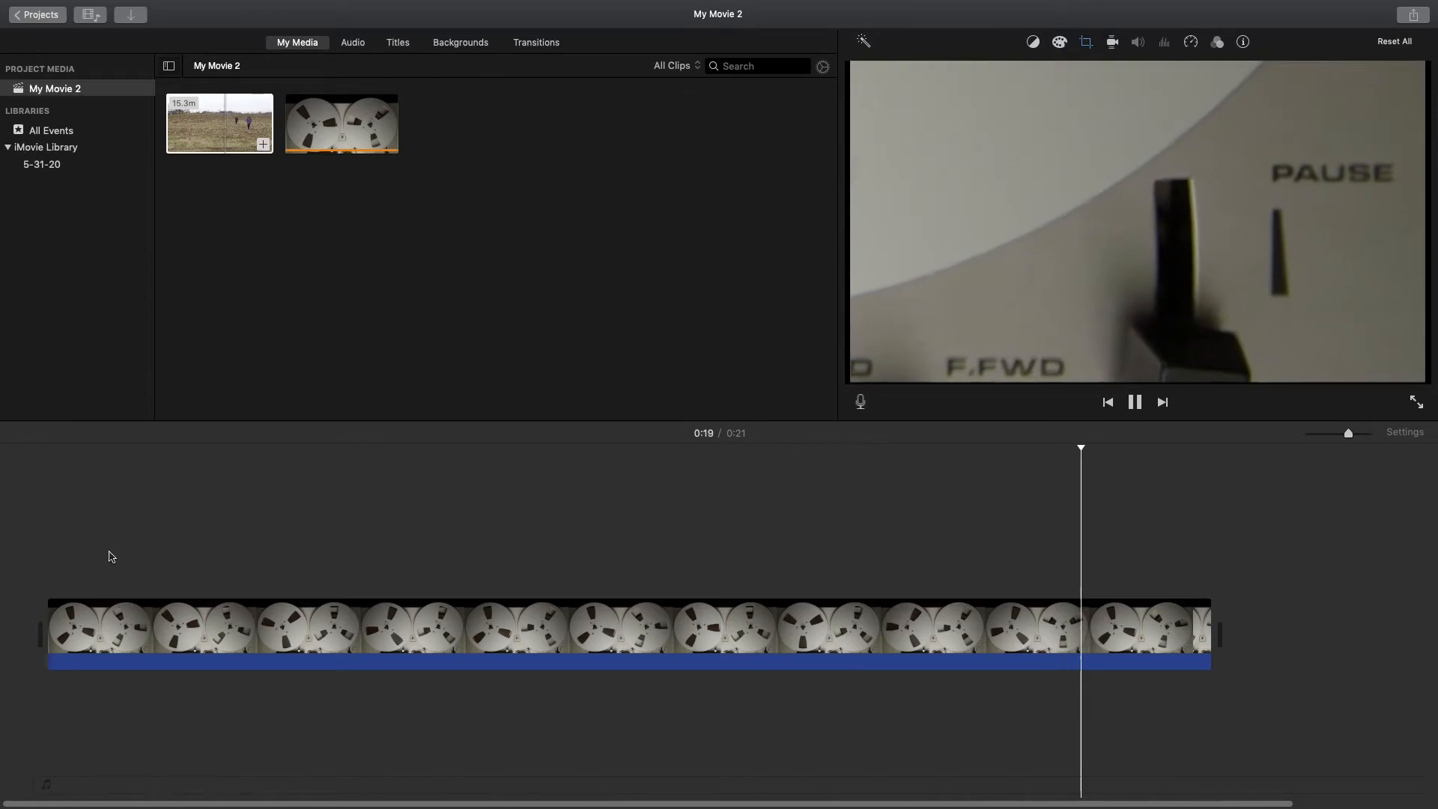
key(space)
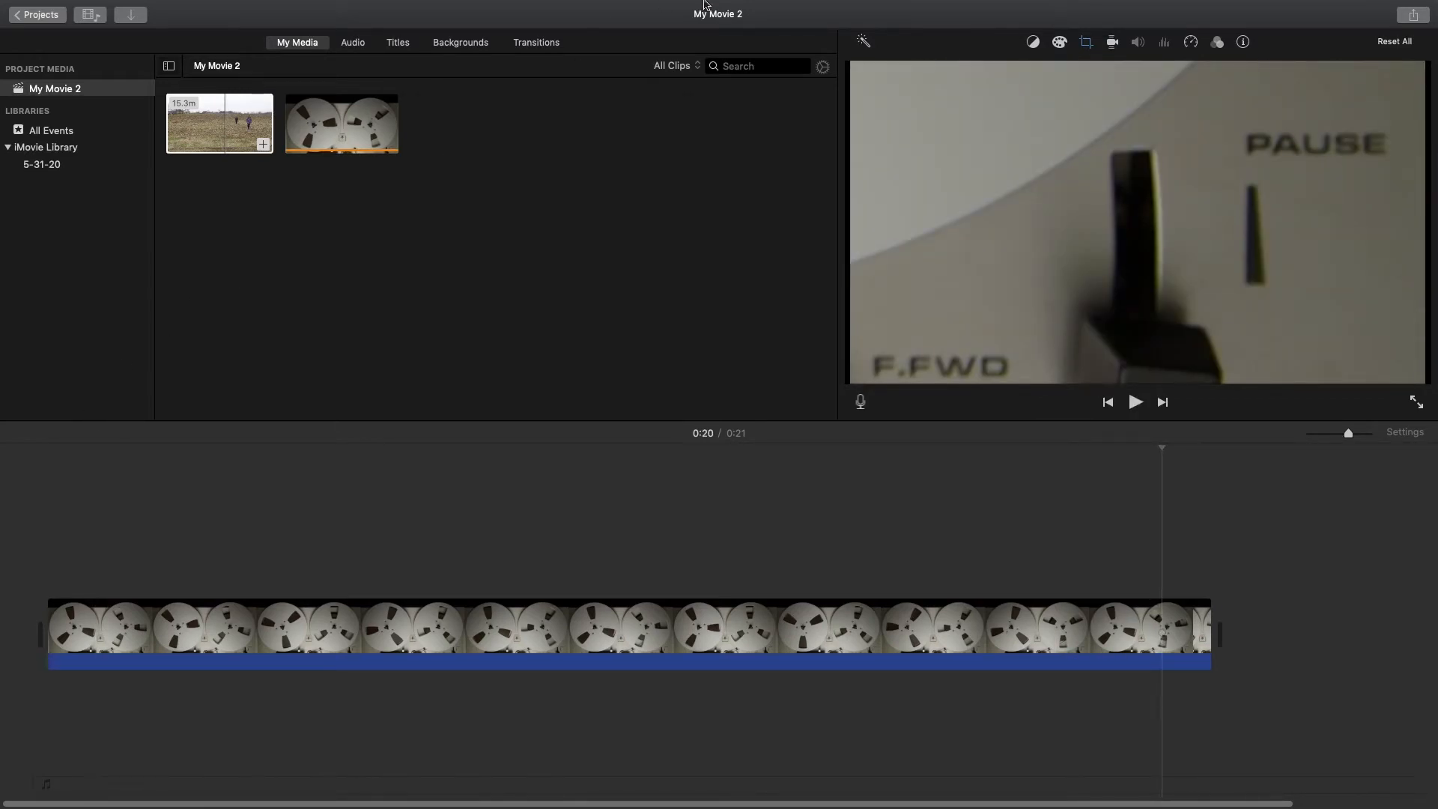
Remove all adjustments from the reel clip and return the playhead to the start of the timeline
click(1405, 48)
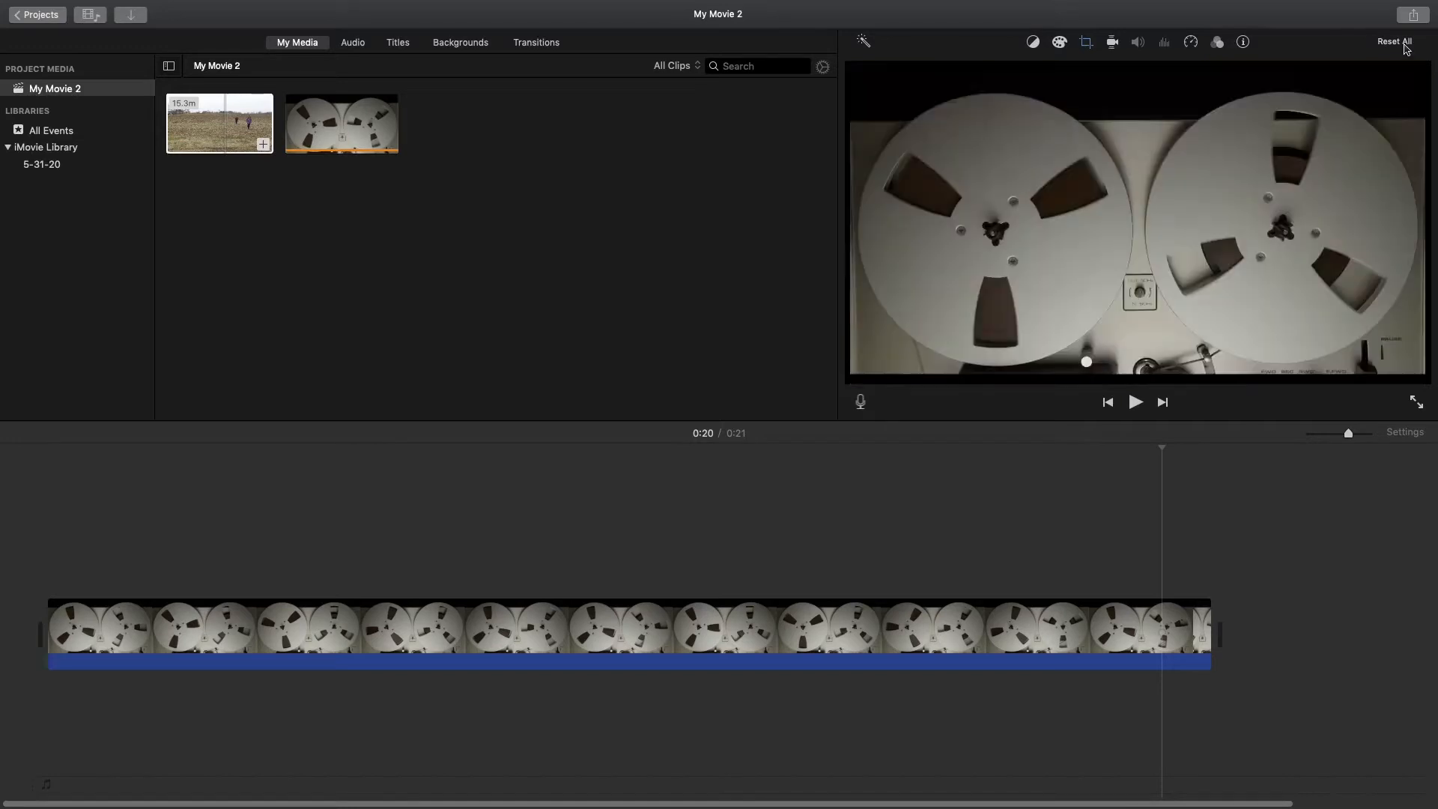
click(522, 635)
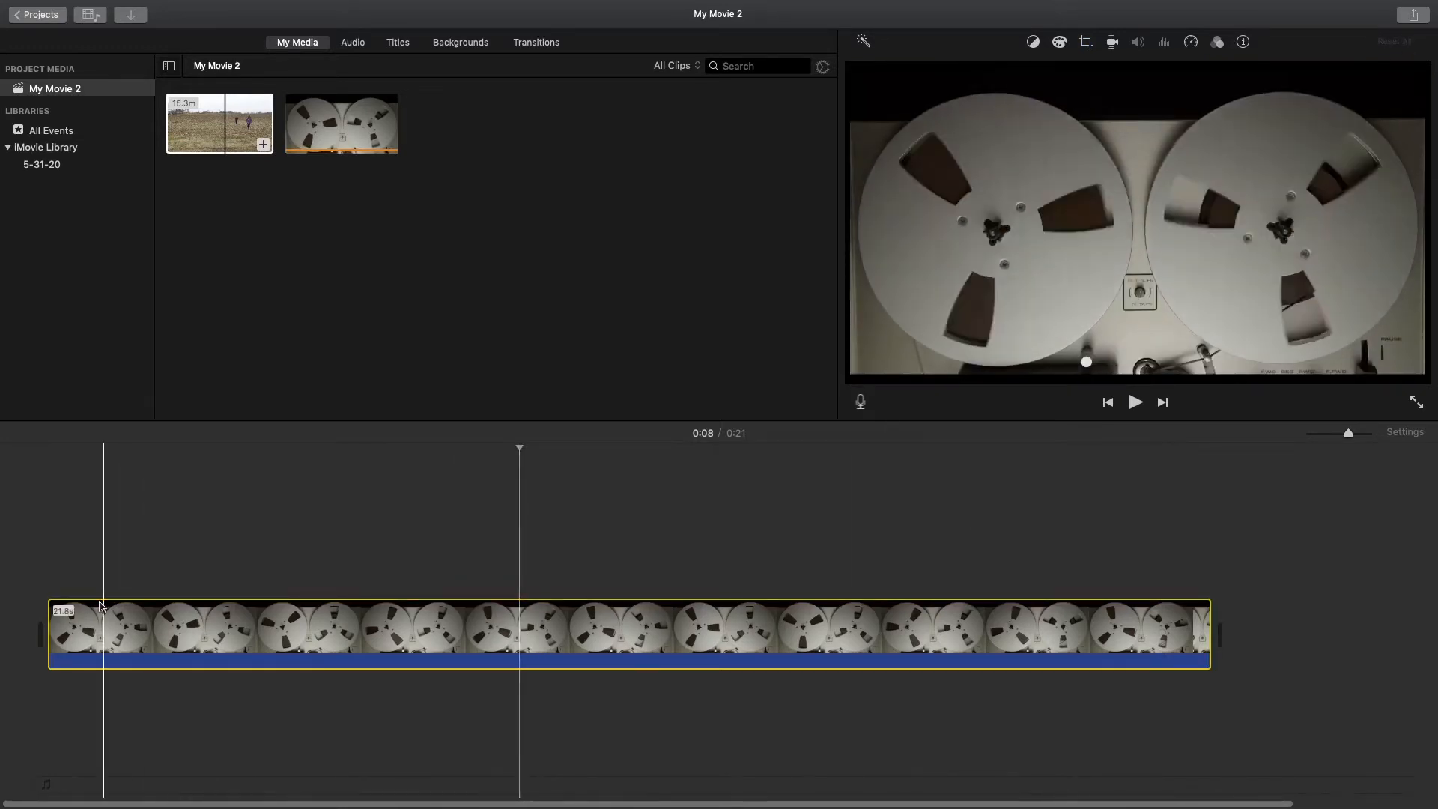
click(50, 571)
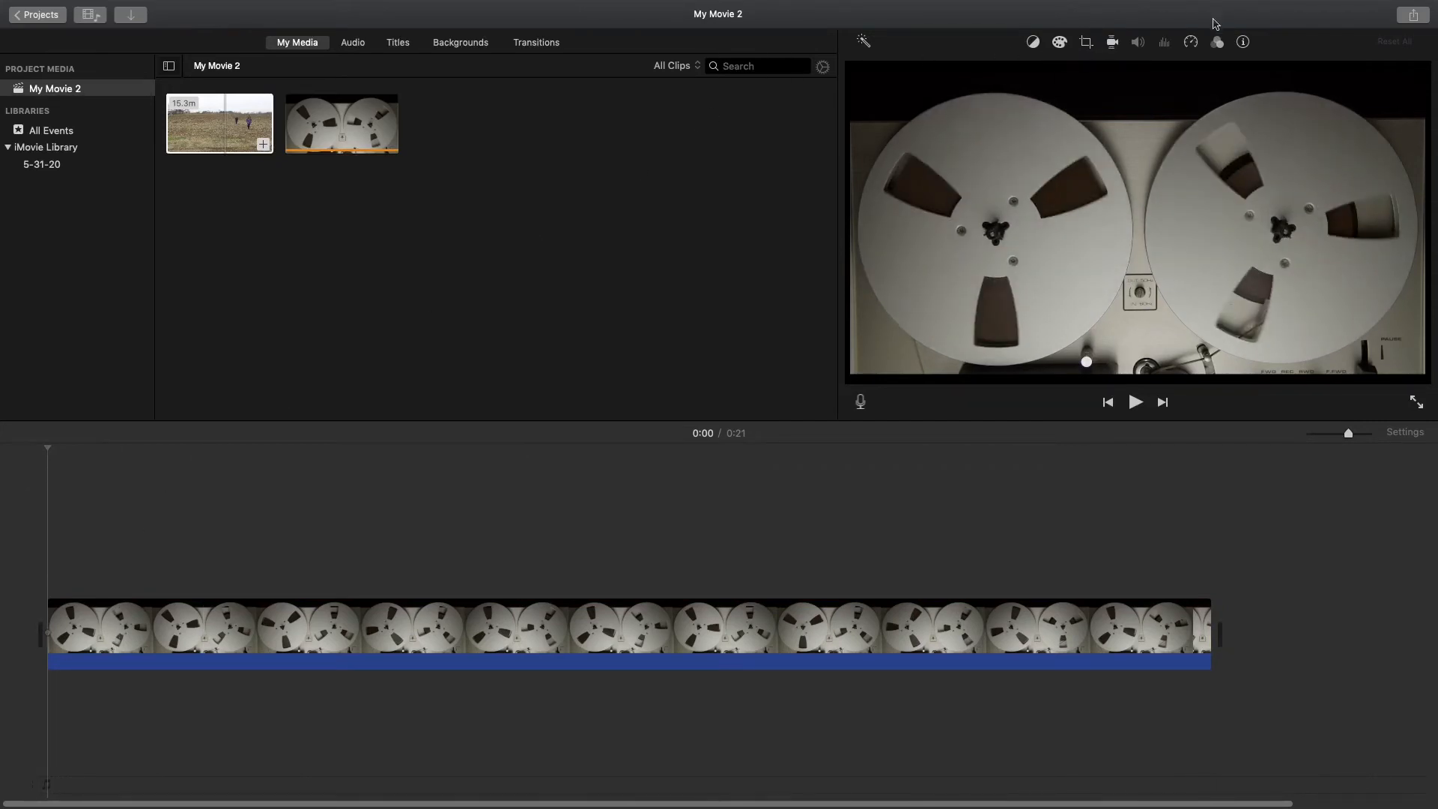
Examine the stabilization, rolling shutter and speed options available for the reel clip
click(1113, 43)
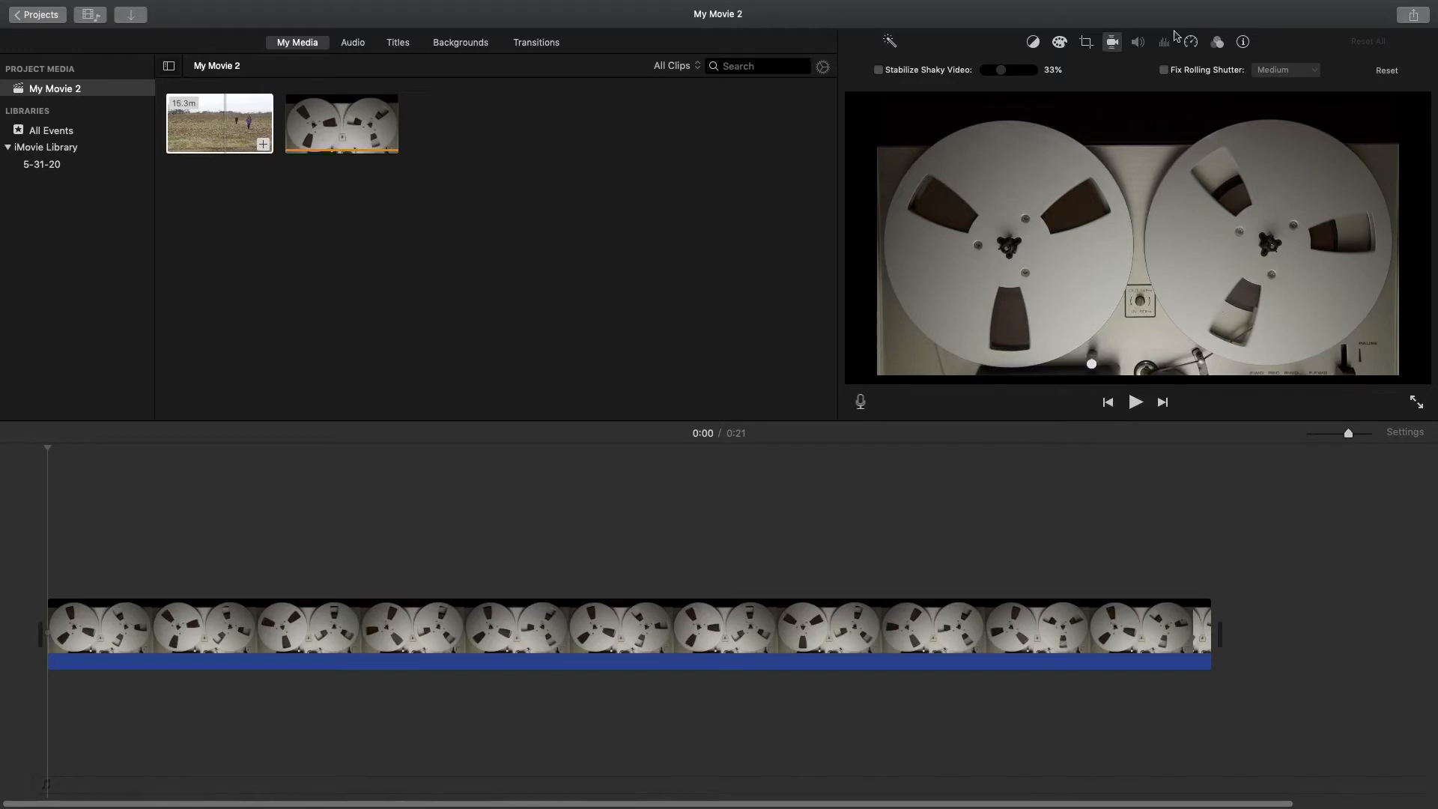
click(1113, 43)
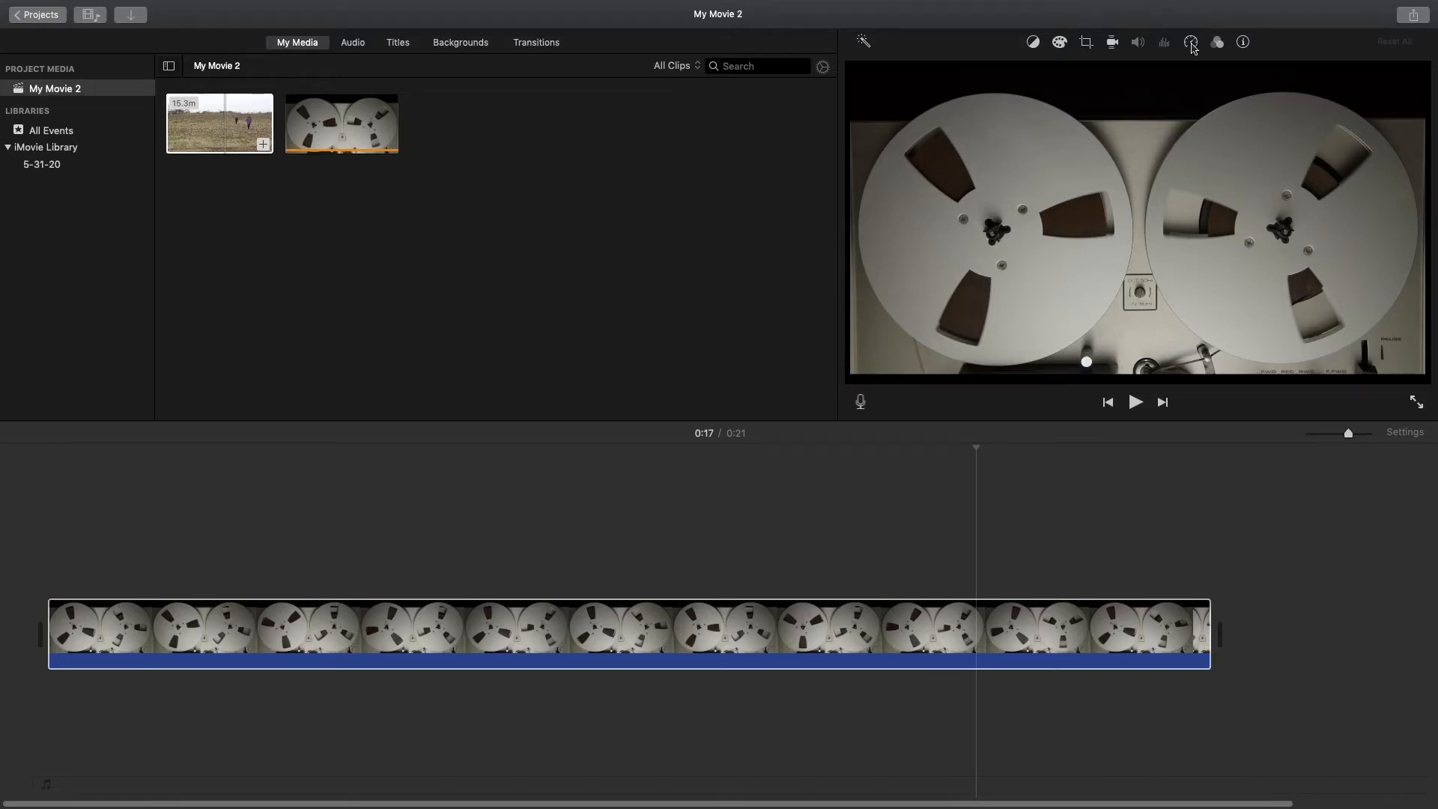
click(1191, 43)
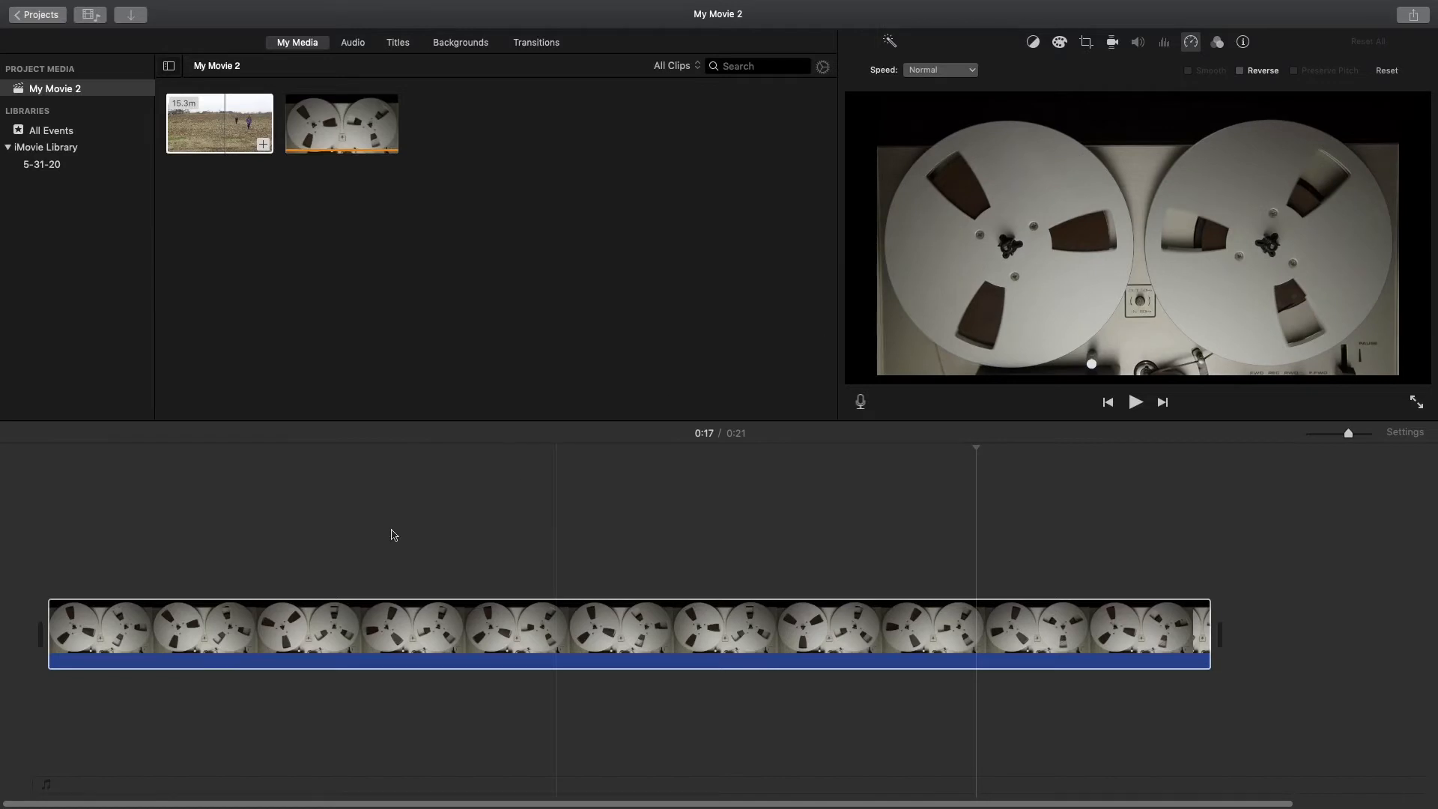
click(50, 565)
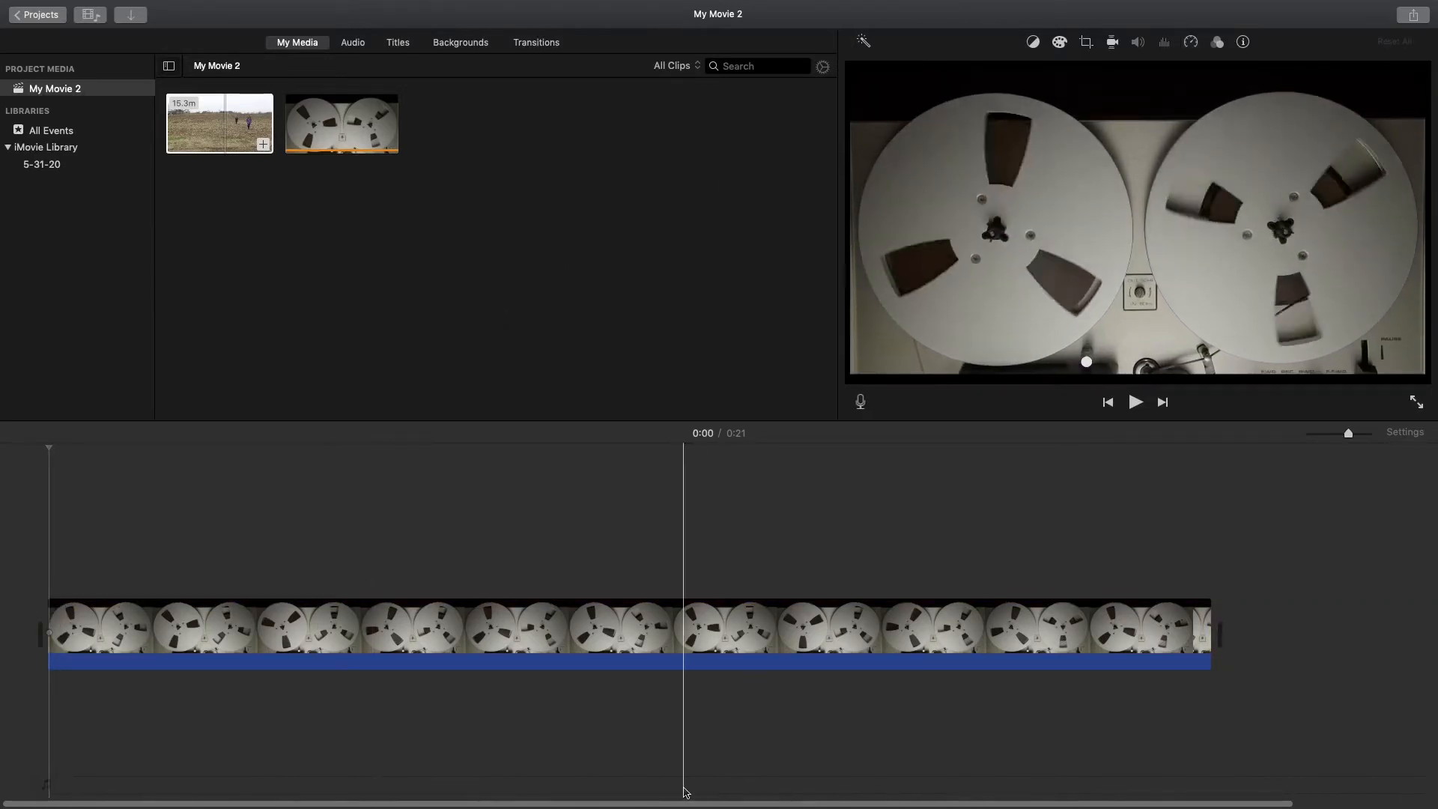
Show the reel clip's speed settings and play the clip at normal speed from the start to about 0:04
click(734, 609)
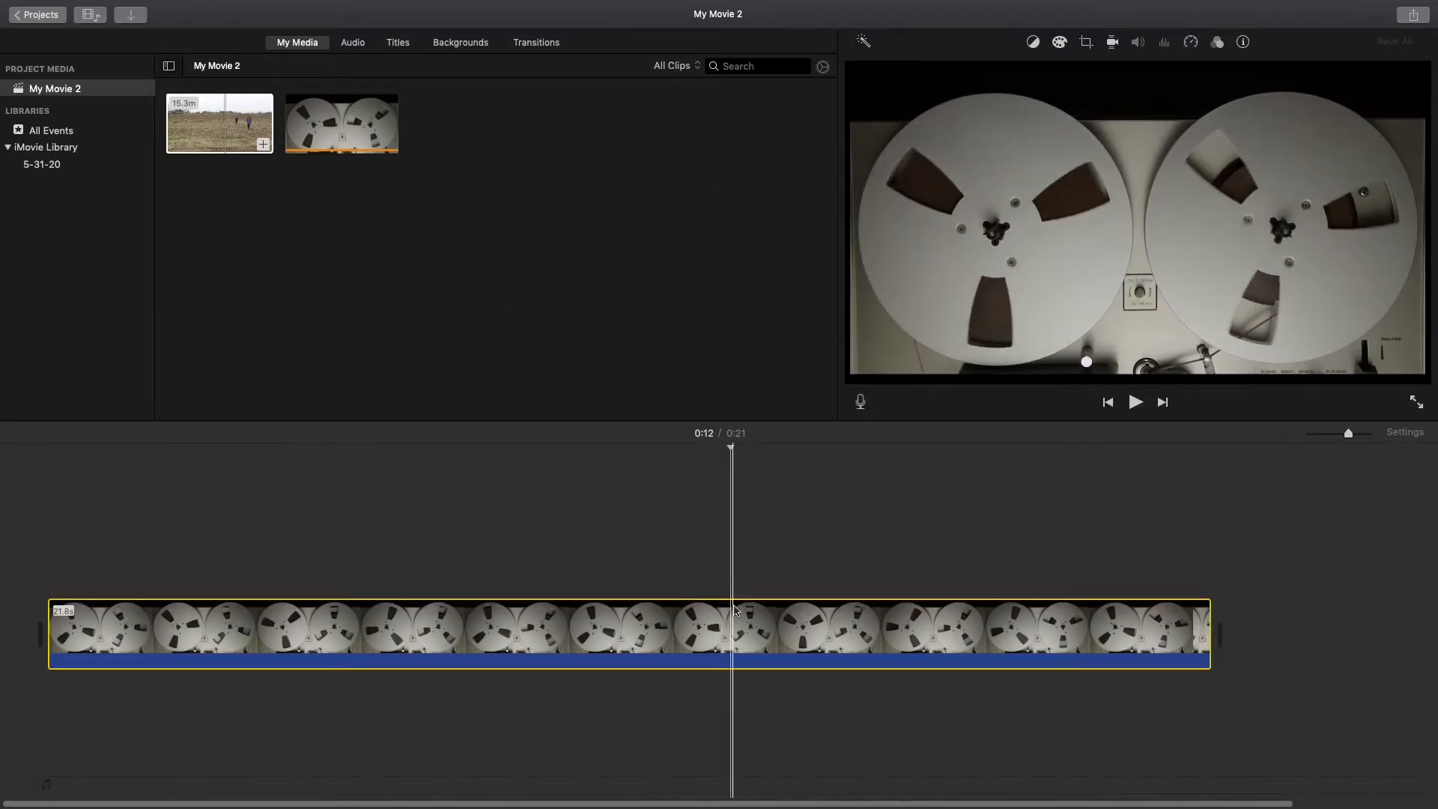
click(1191, 44)
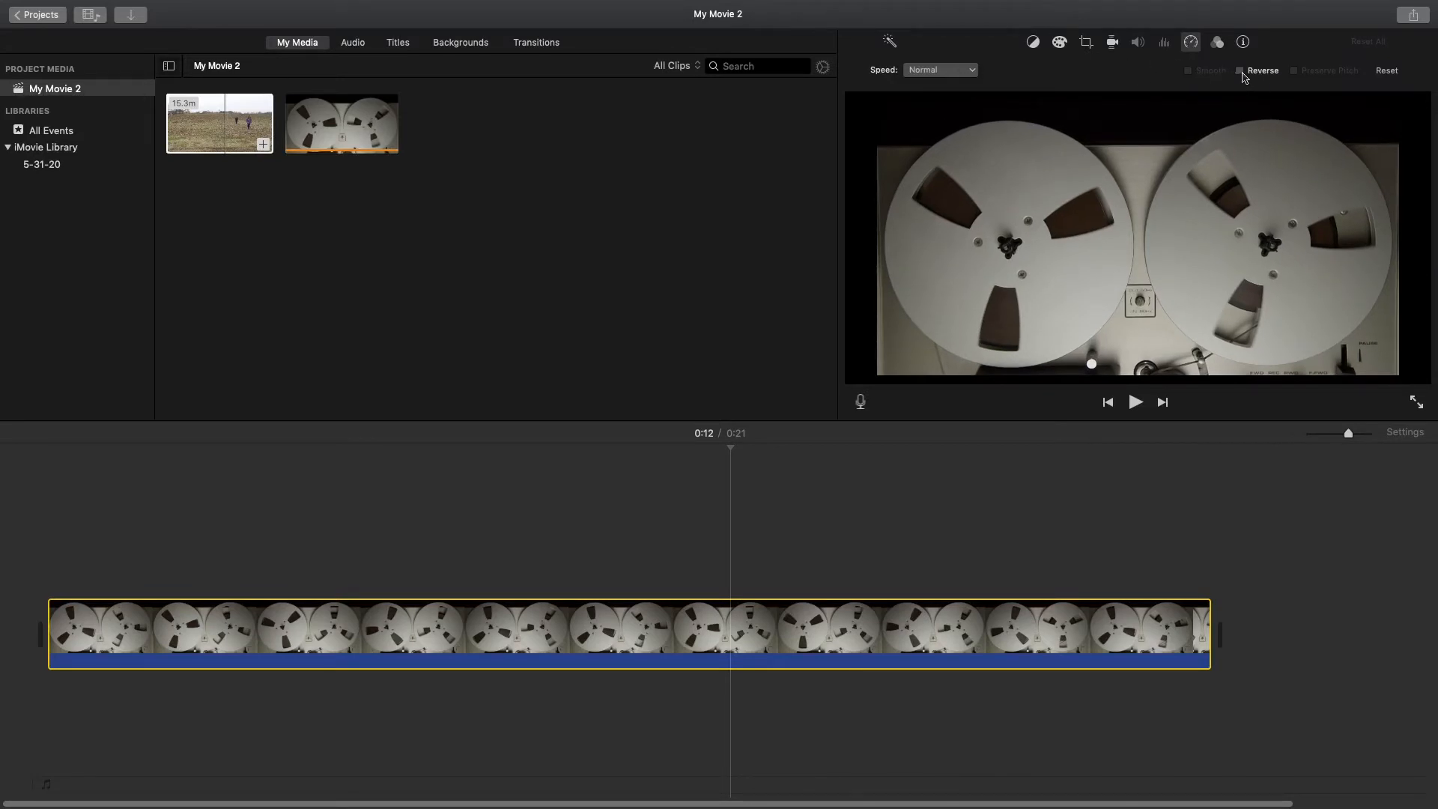
key(space)
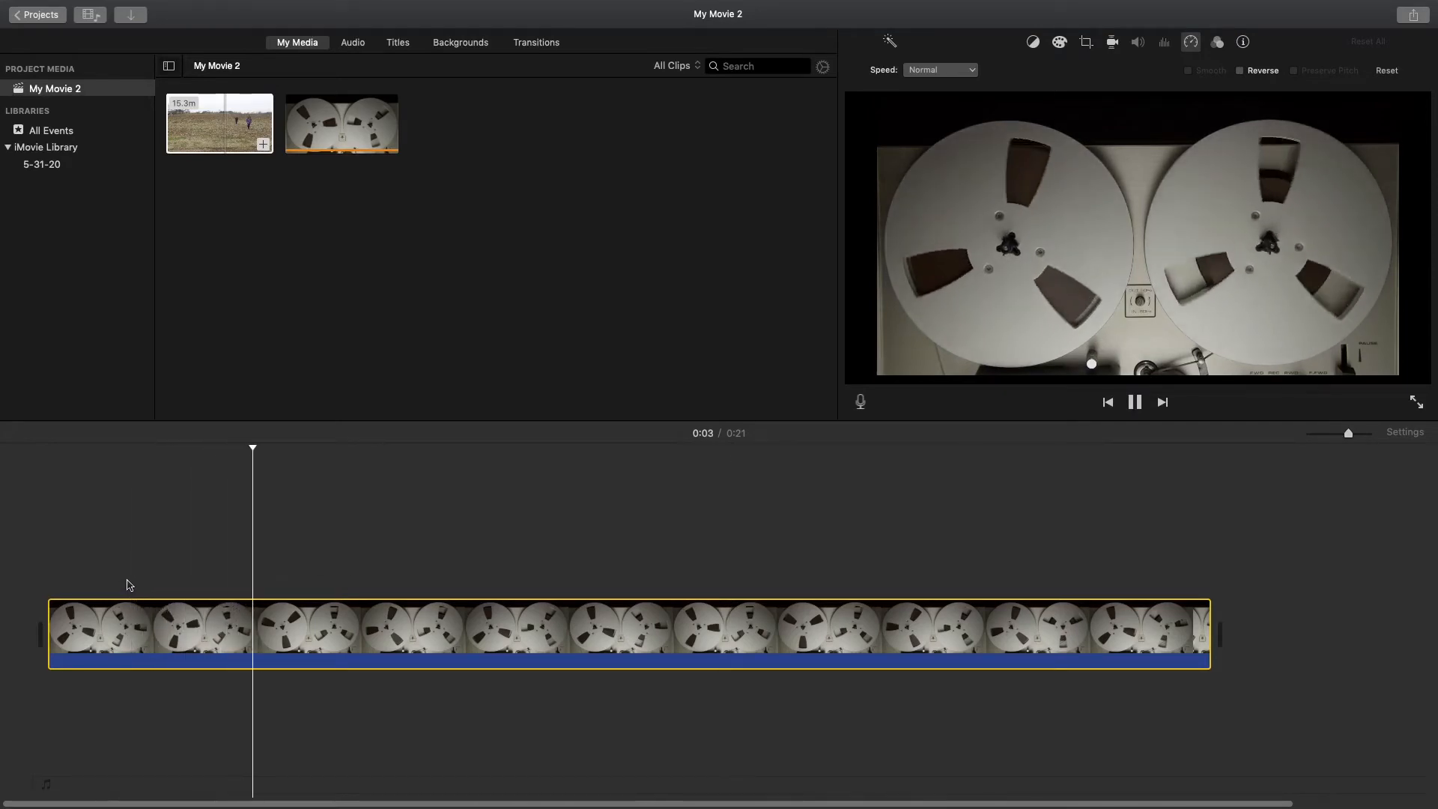
key(space)
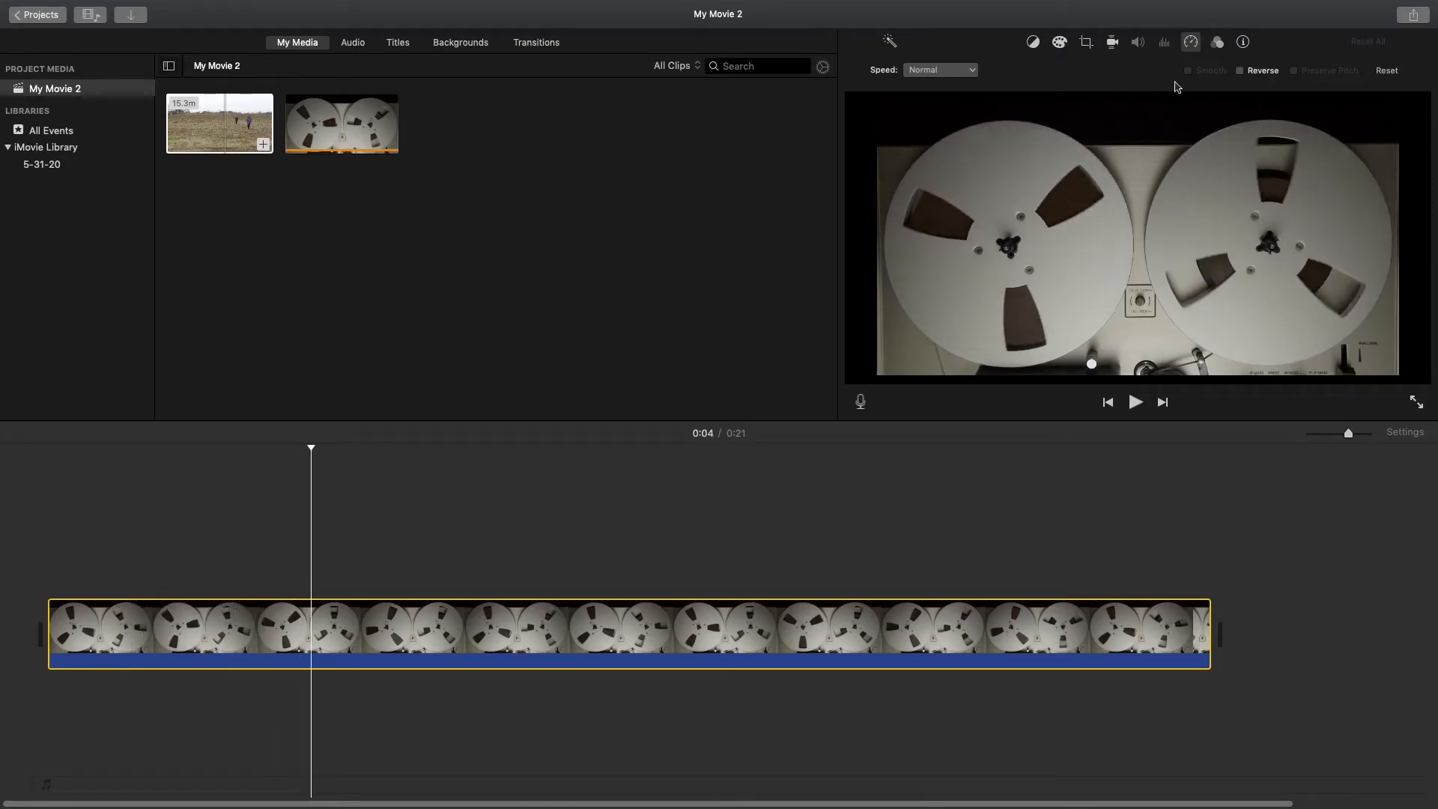
Try Reverse on the reel clip, play it to about 0:15 and turn Reverse off
click(1241, 71)
key(space)
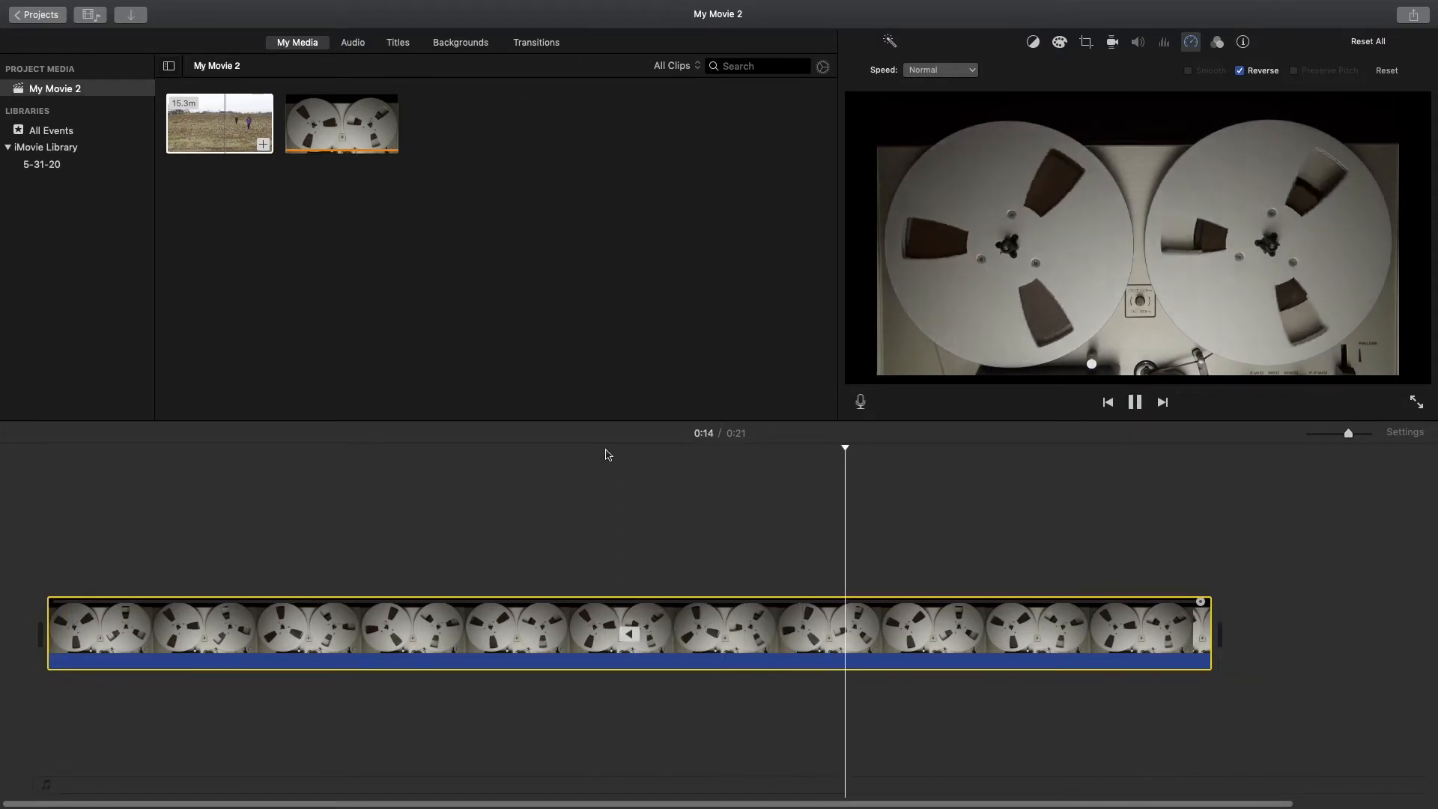
key(space)
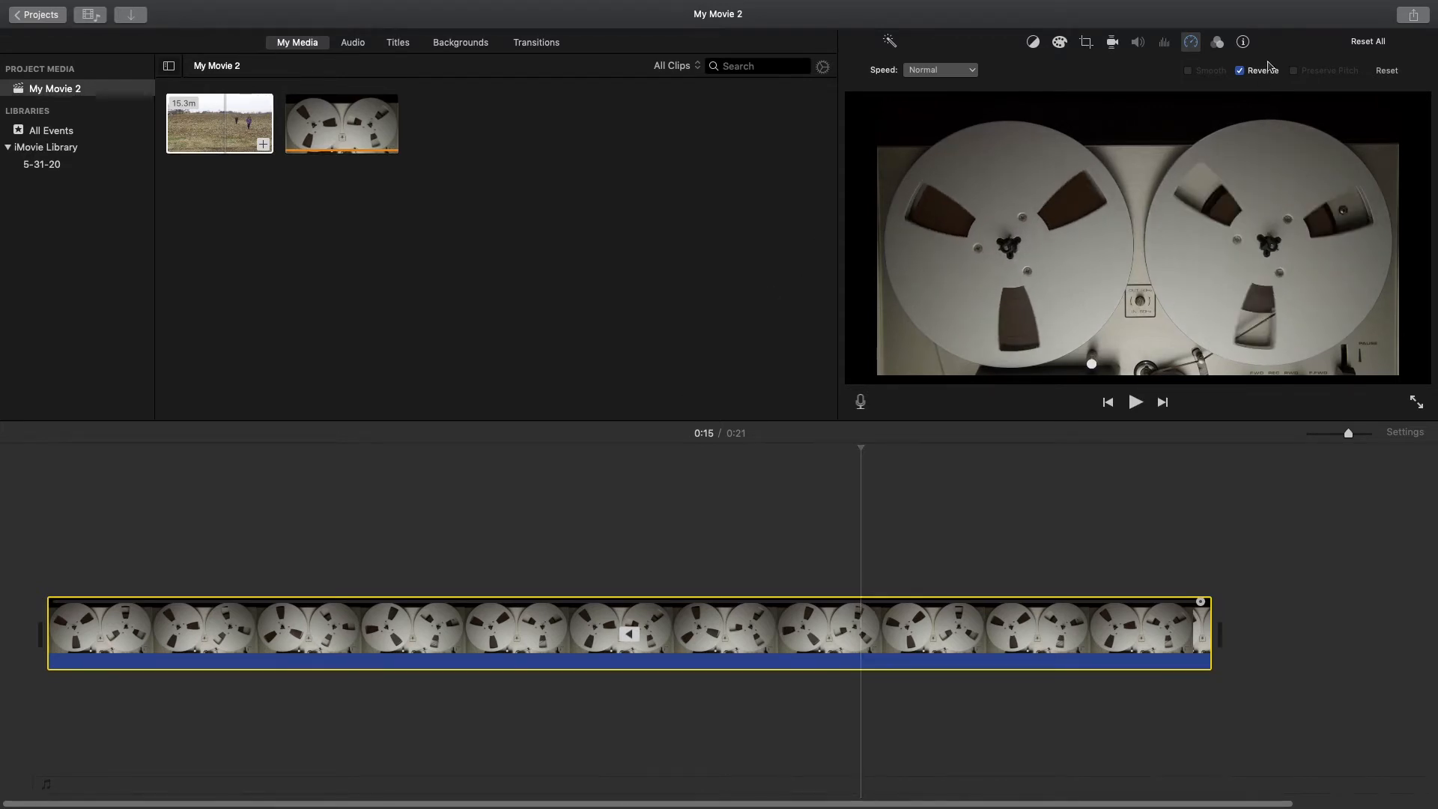
click(1240, 71)
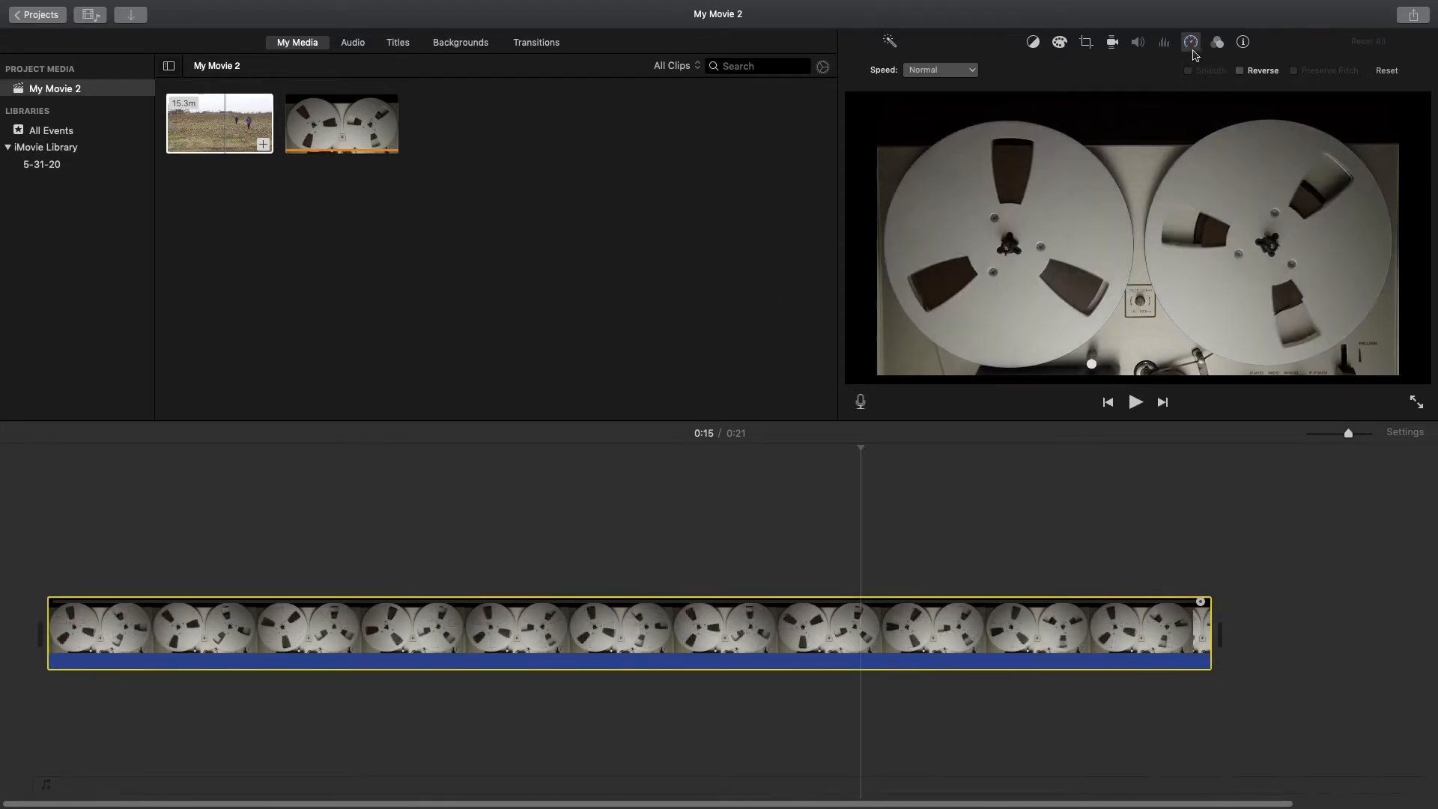
Play the forward-running reel clip from the start to about 0:04 to compare its motion
click(48, 549)
key(space)
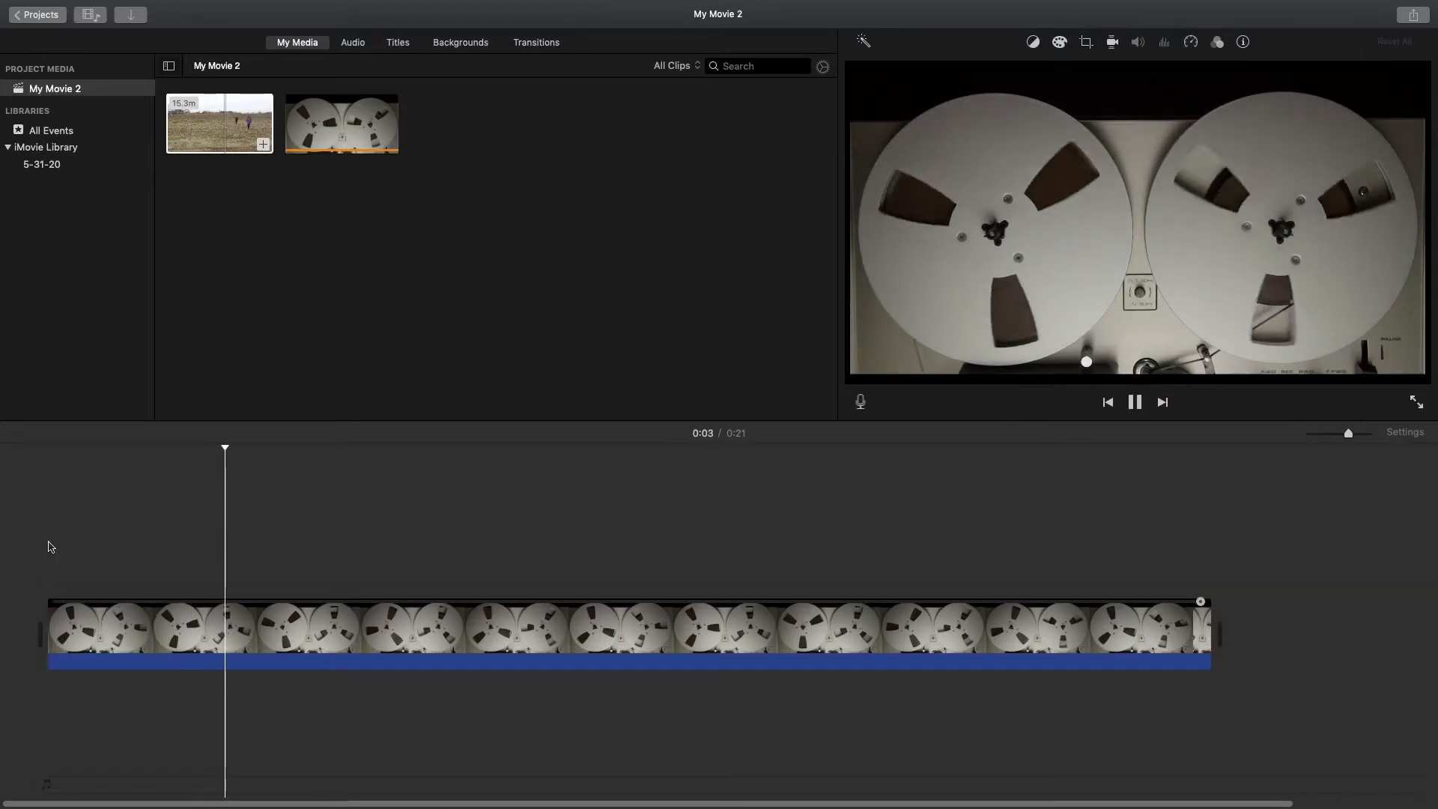
key(space)
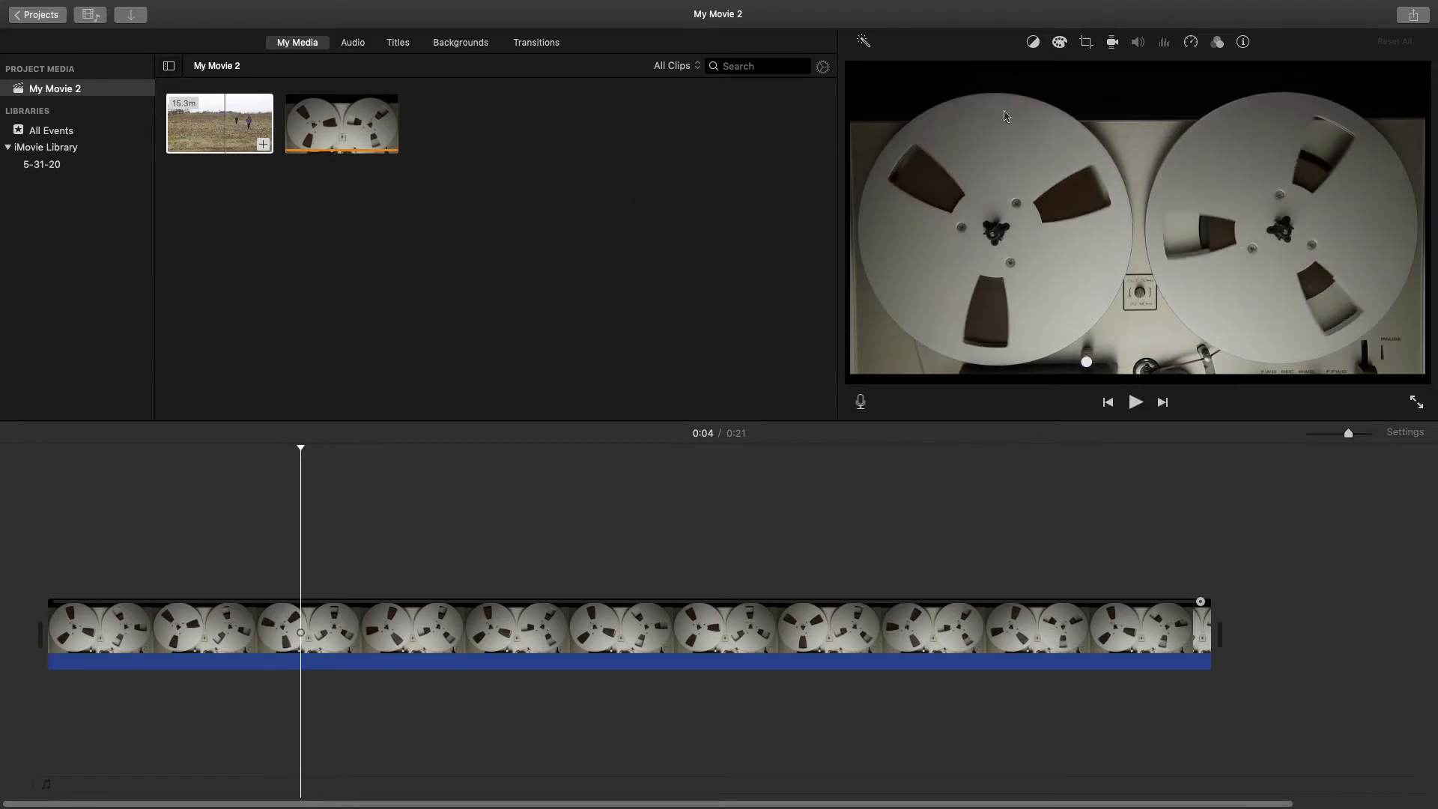
Try the Slow speed on the reel clip, play it to about 0:35 and return to the start
click(1191, 44)
click(921, 70)
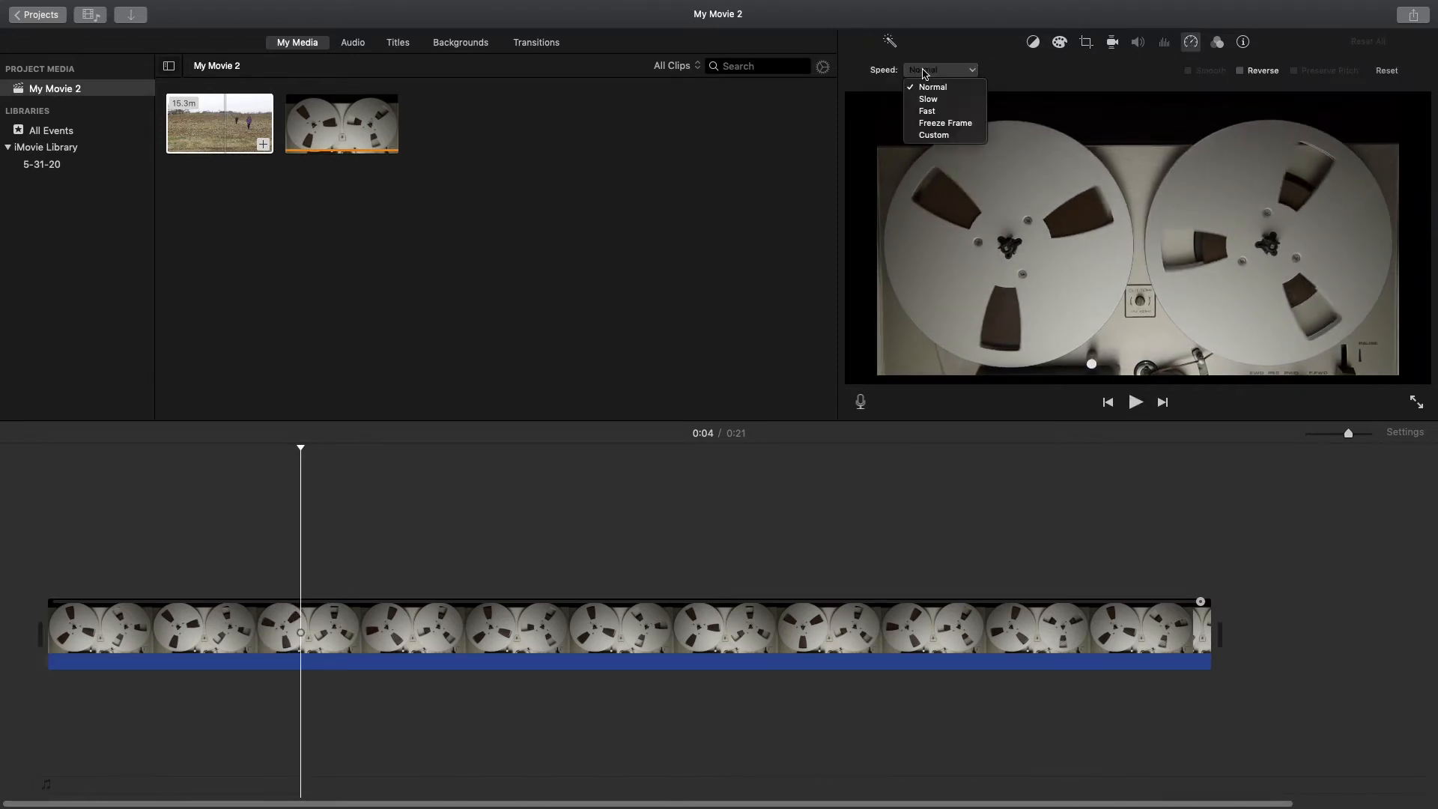
click(929, 100)
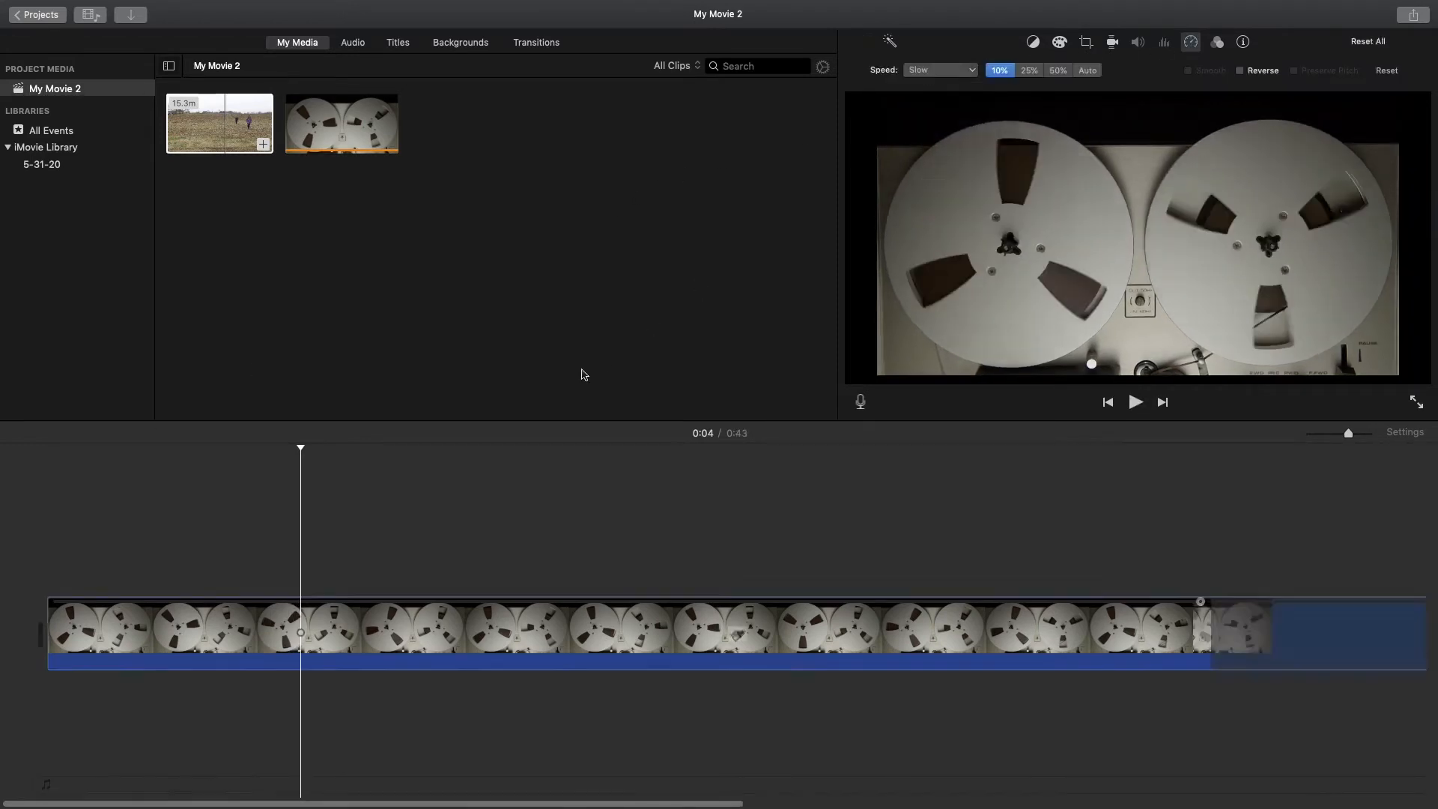
key(space)
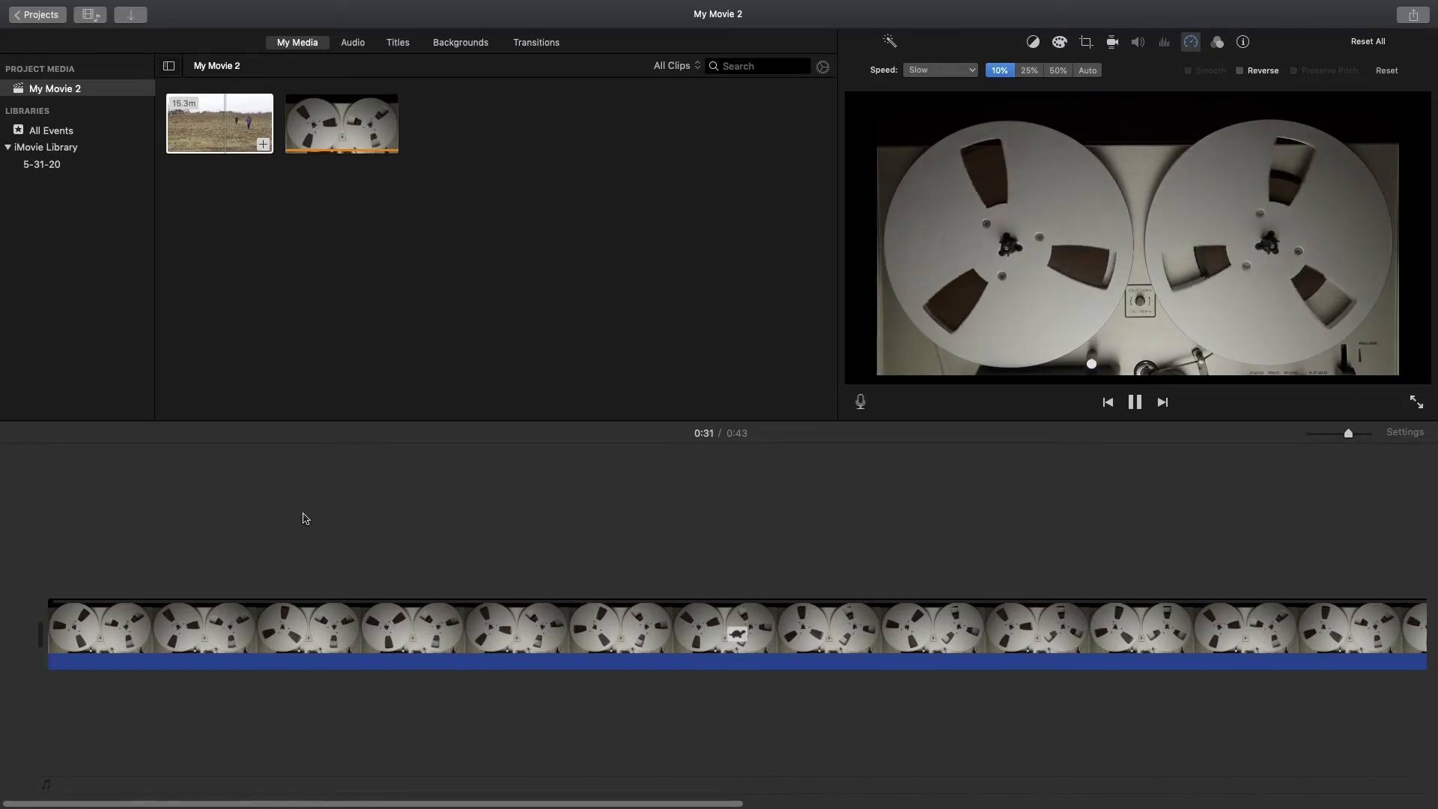
key(space)
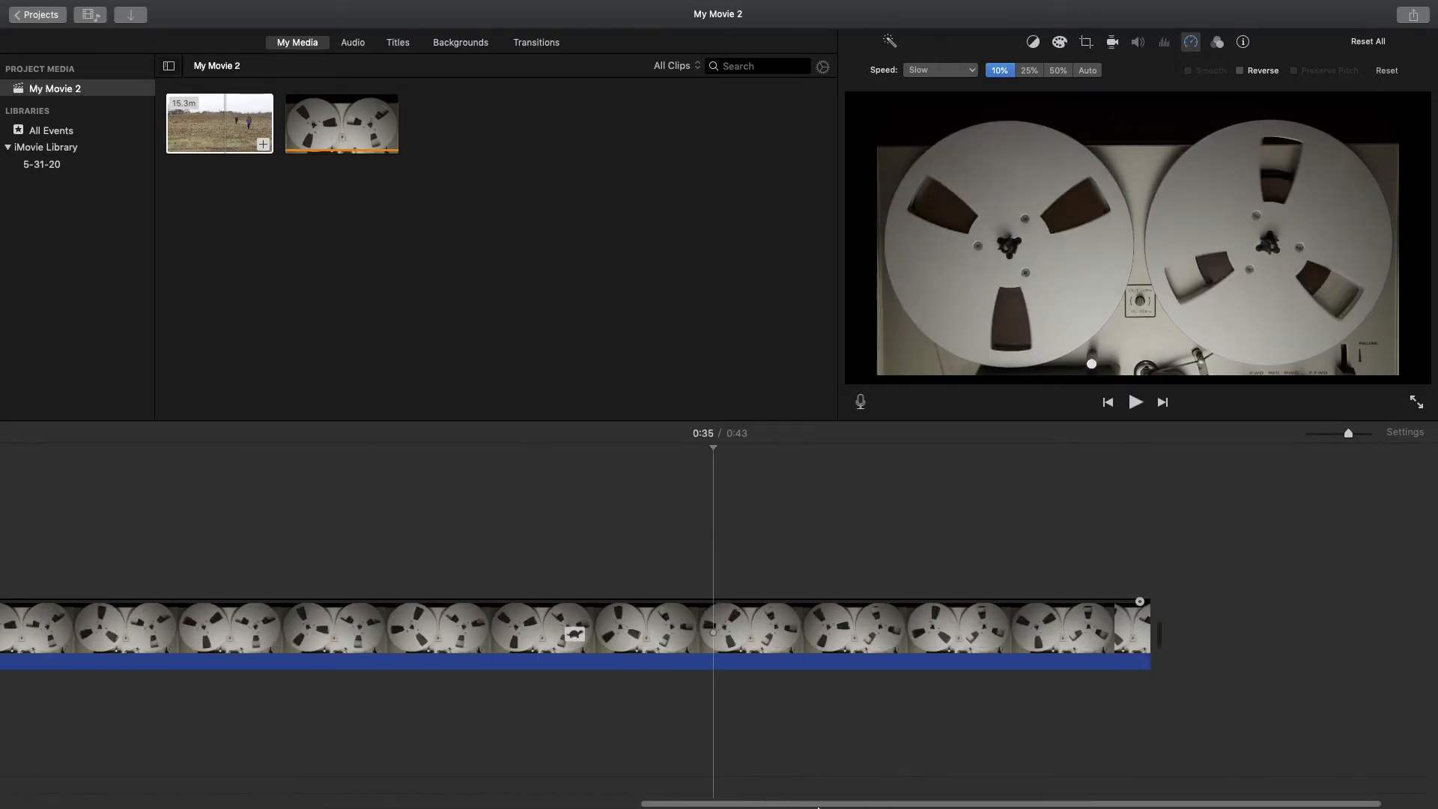
drag(919, 805, 232, 789)
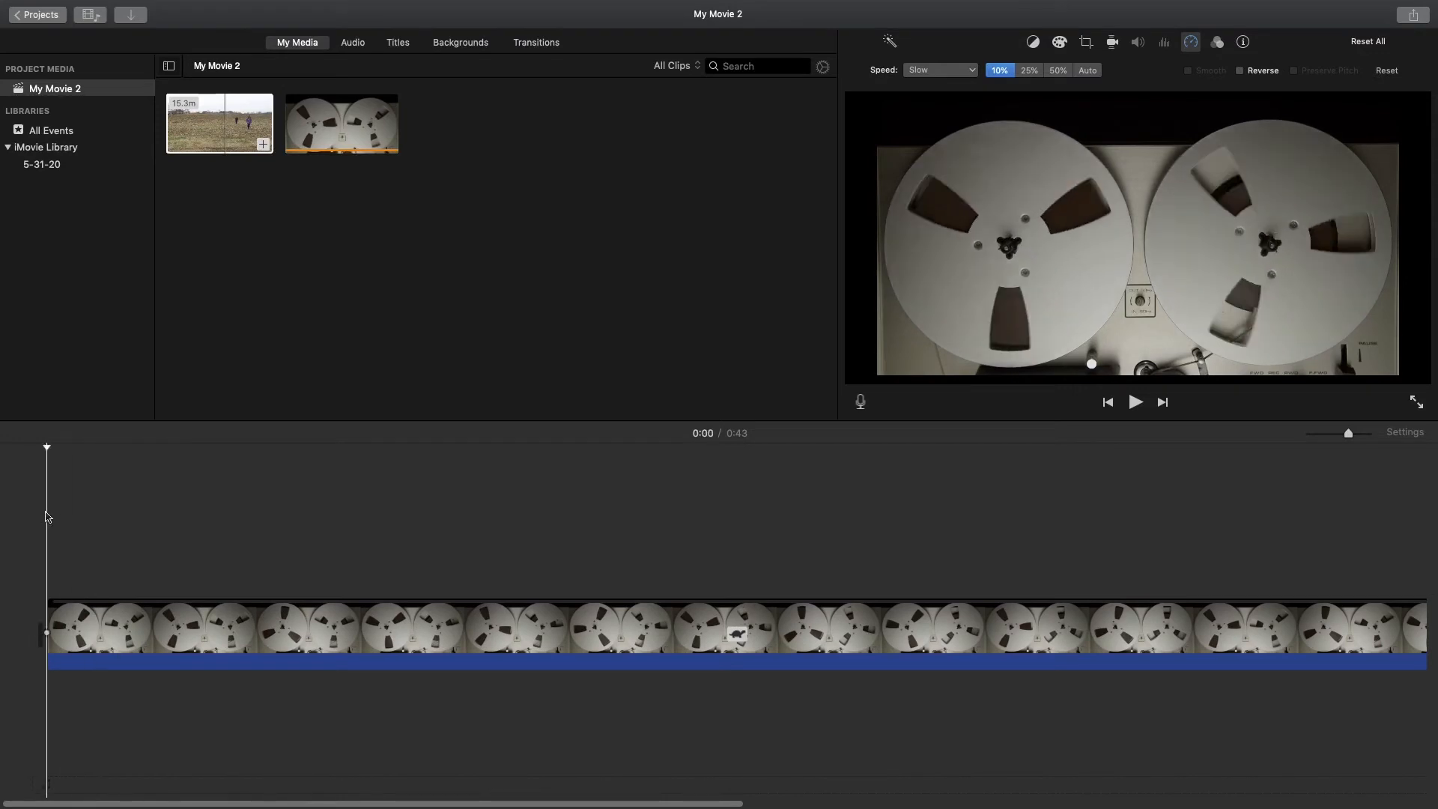
Try the 25% and 50% slow speeds on the reel clip, playing the clip after each change
click(1024, 71)
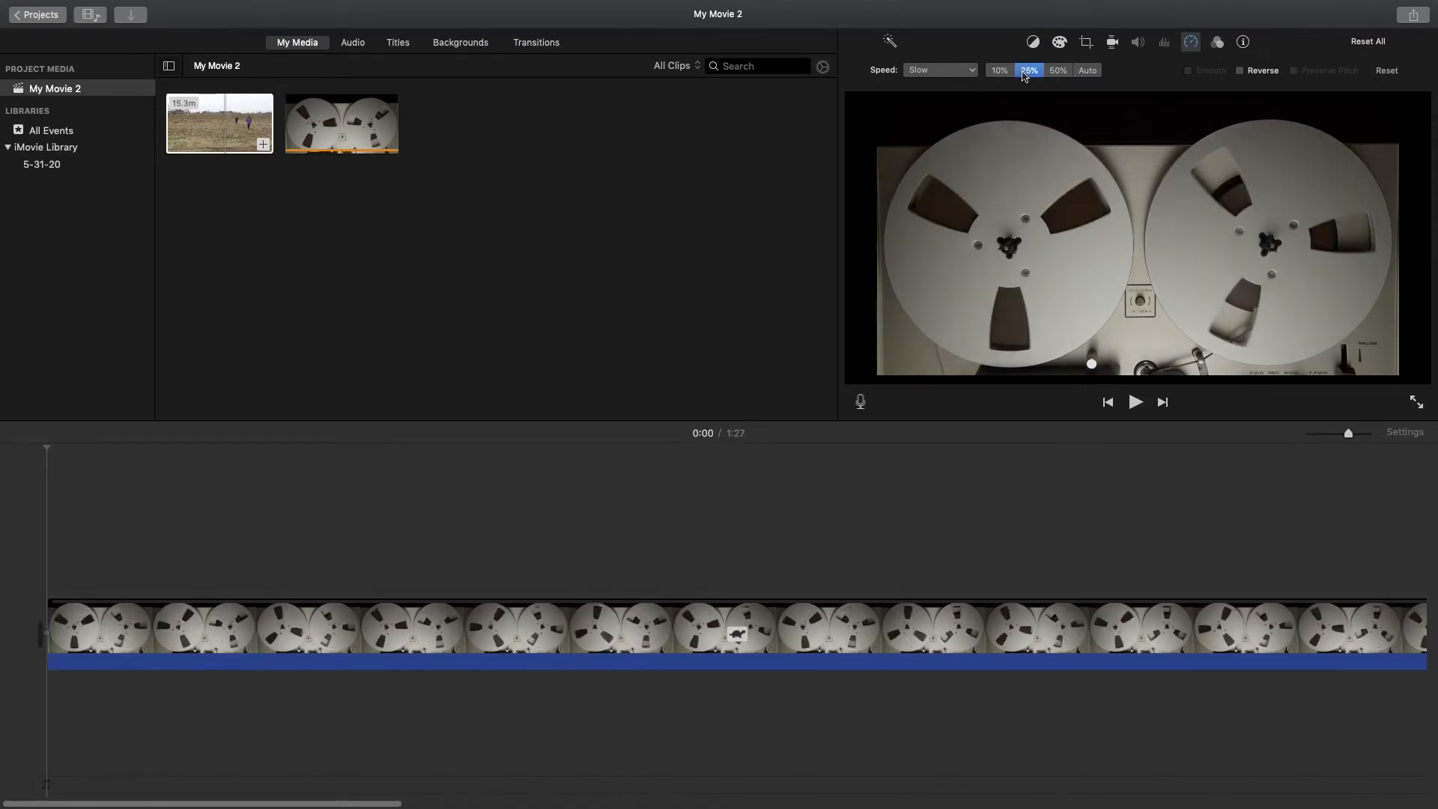
key(space)
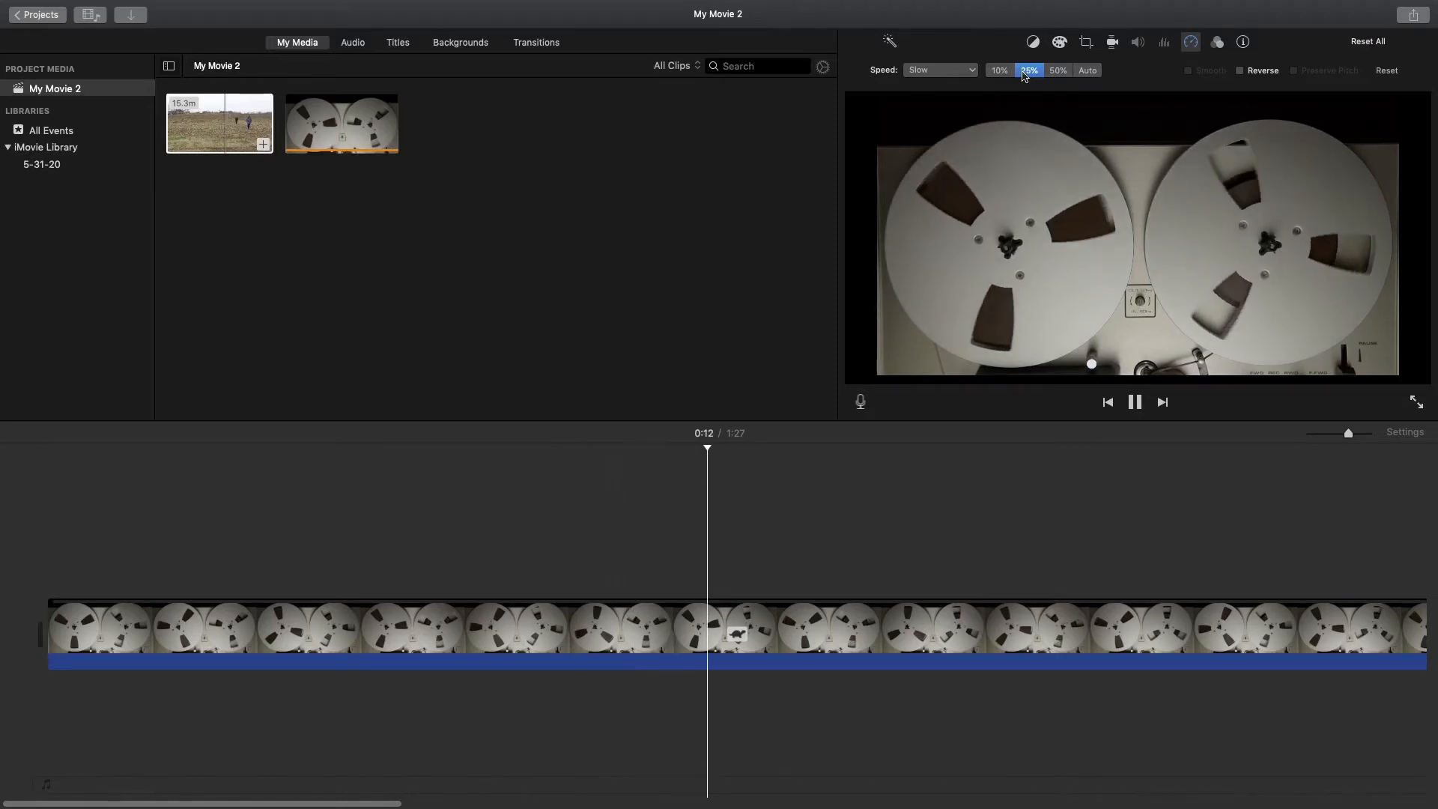
key(space)
click(1058, 70)
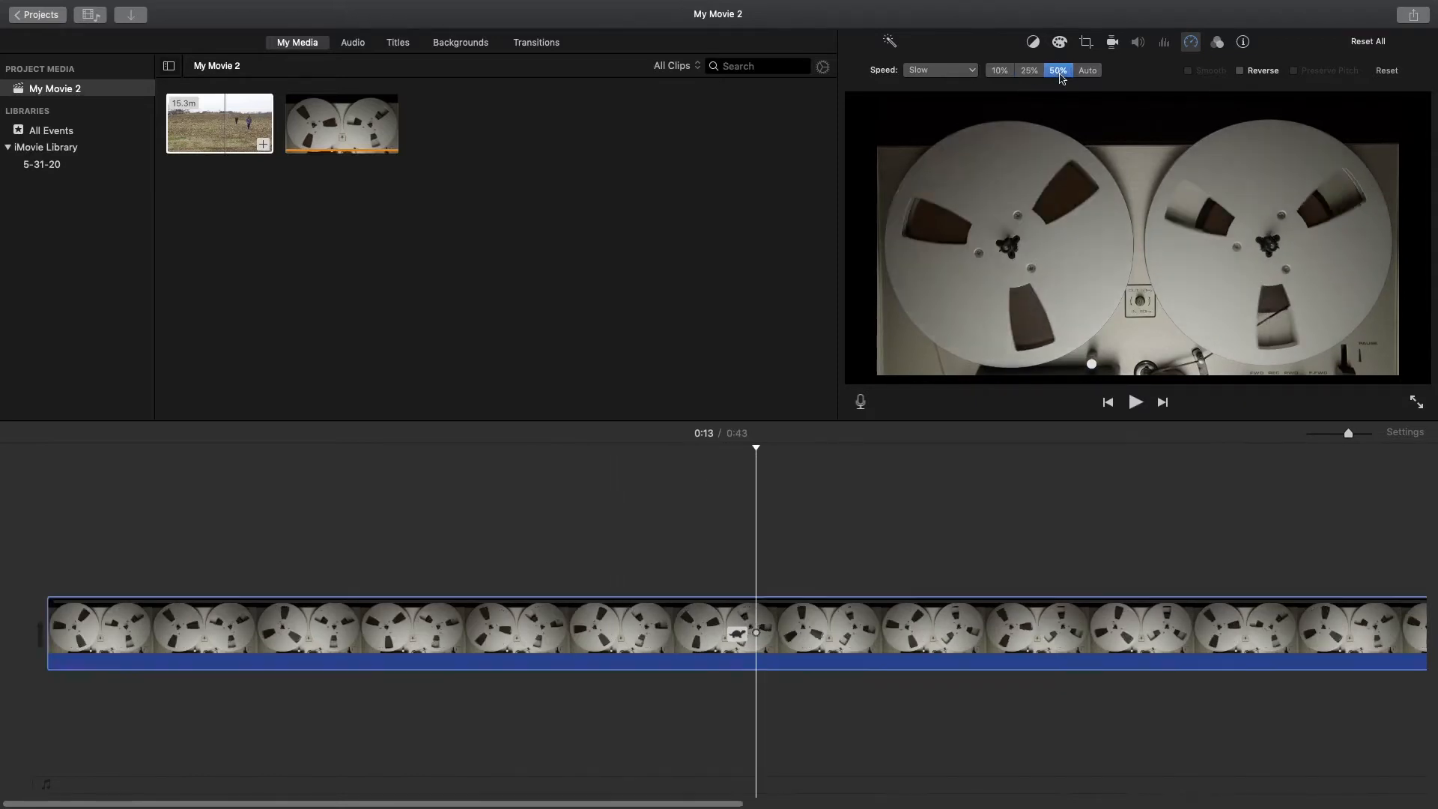
key(space)
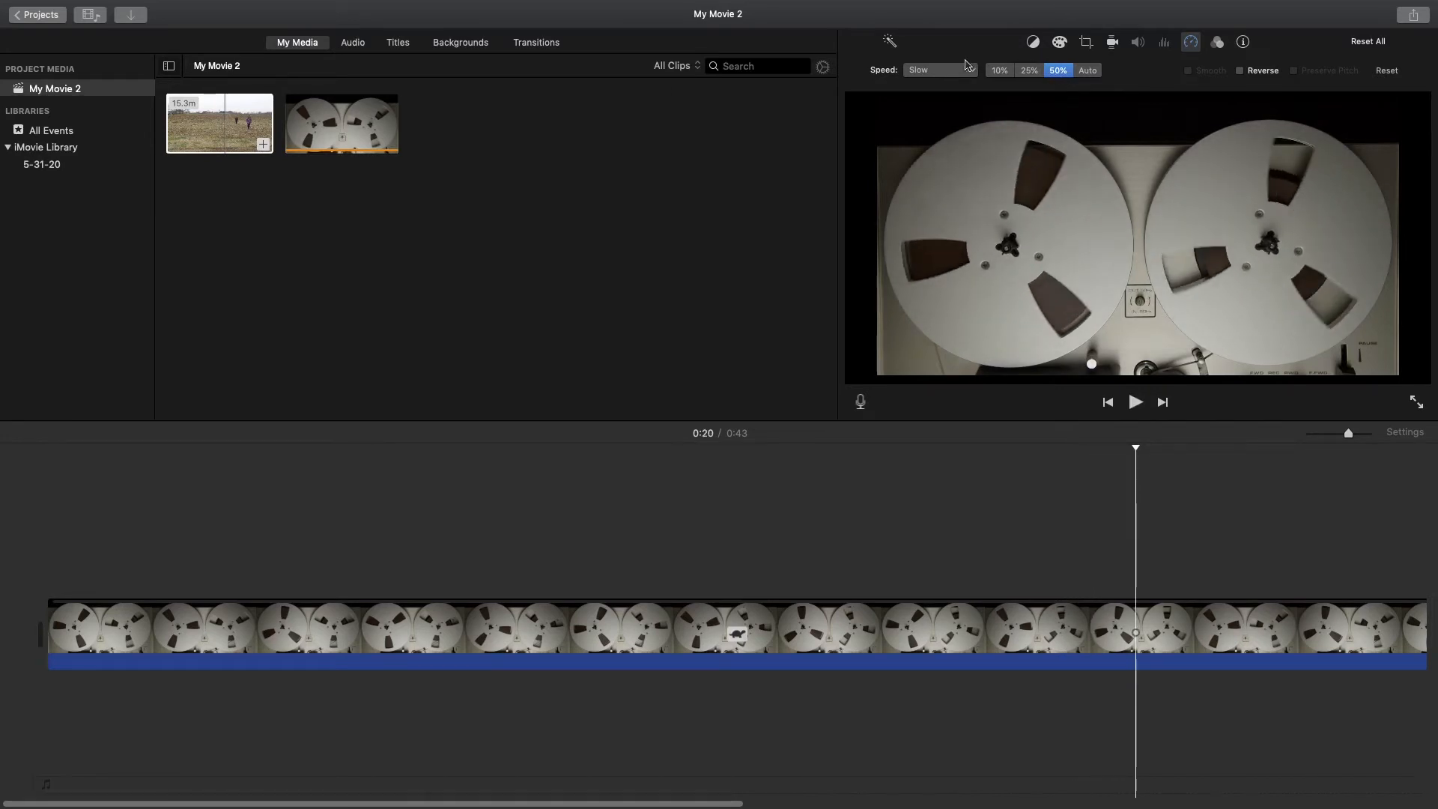
Change the reel clip's speed to Fast and play it from the start to about 0:06
click(933, 71)
click(927, 111)
click(48, 539)
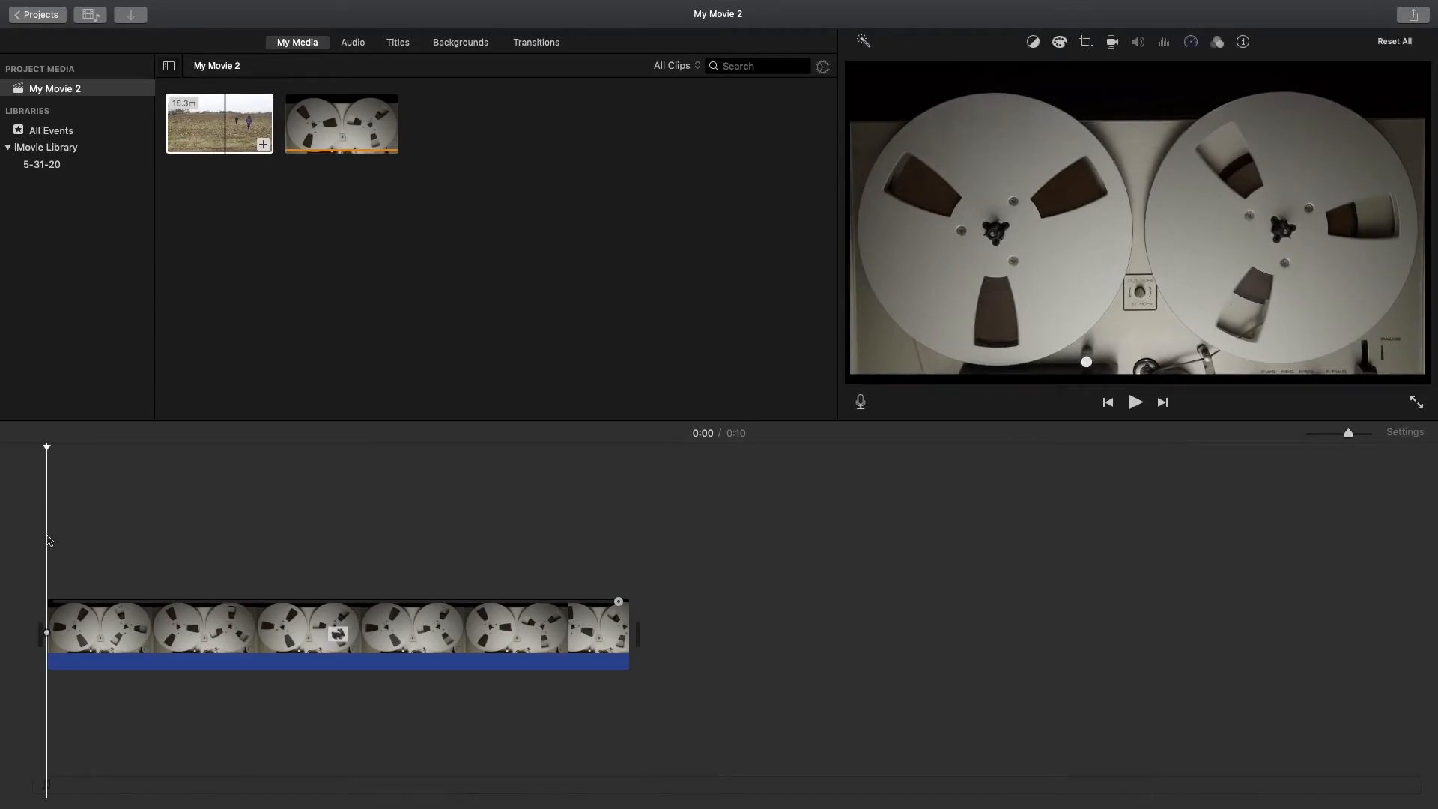
click(108, 628)
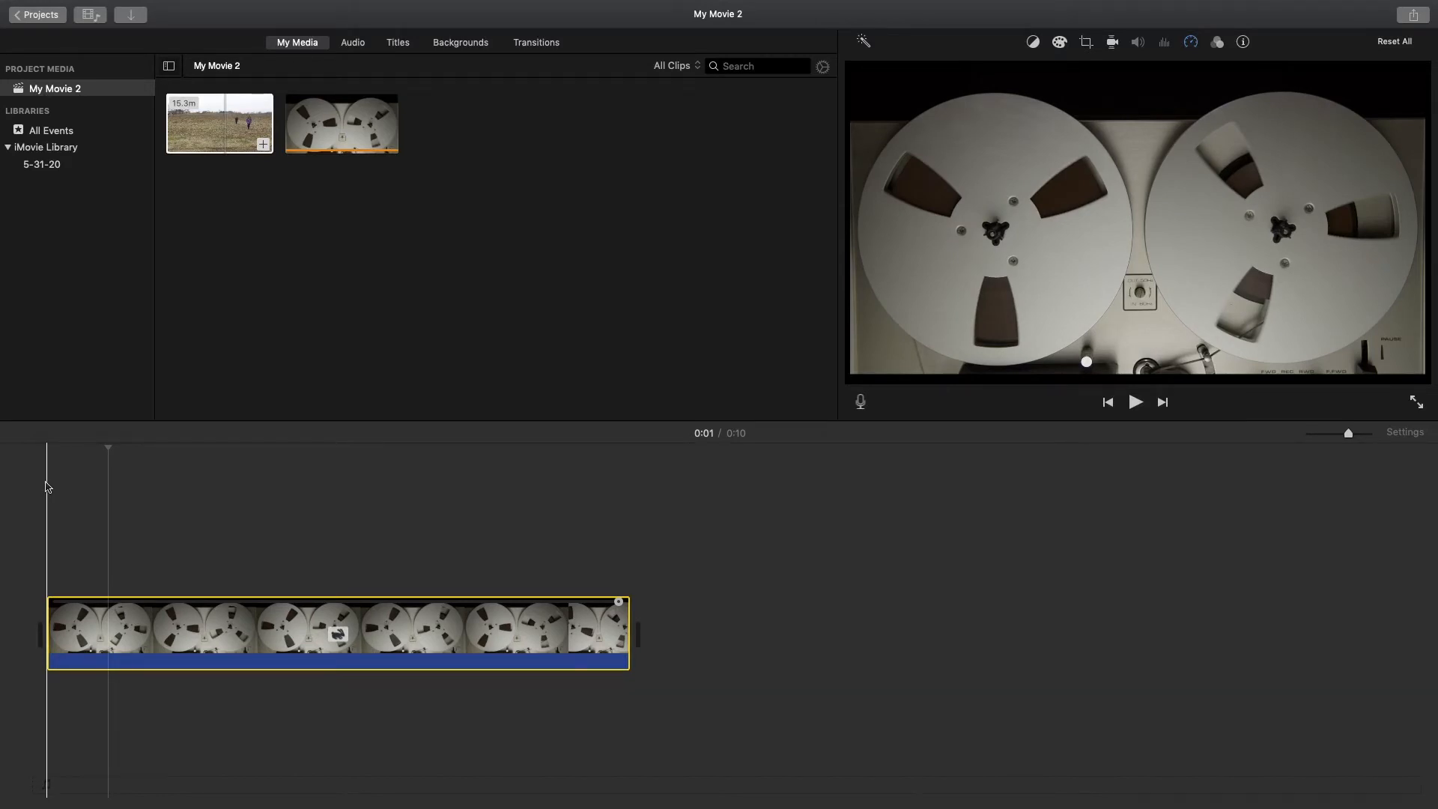
key(space)
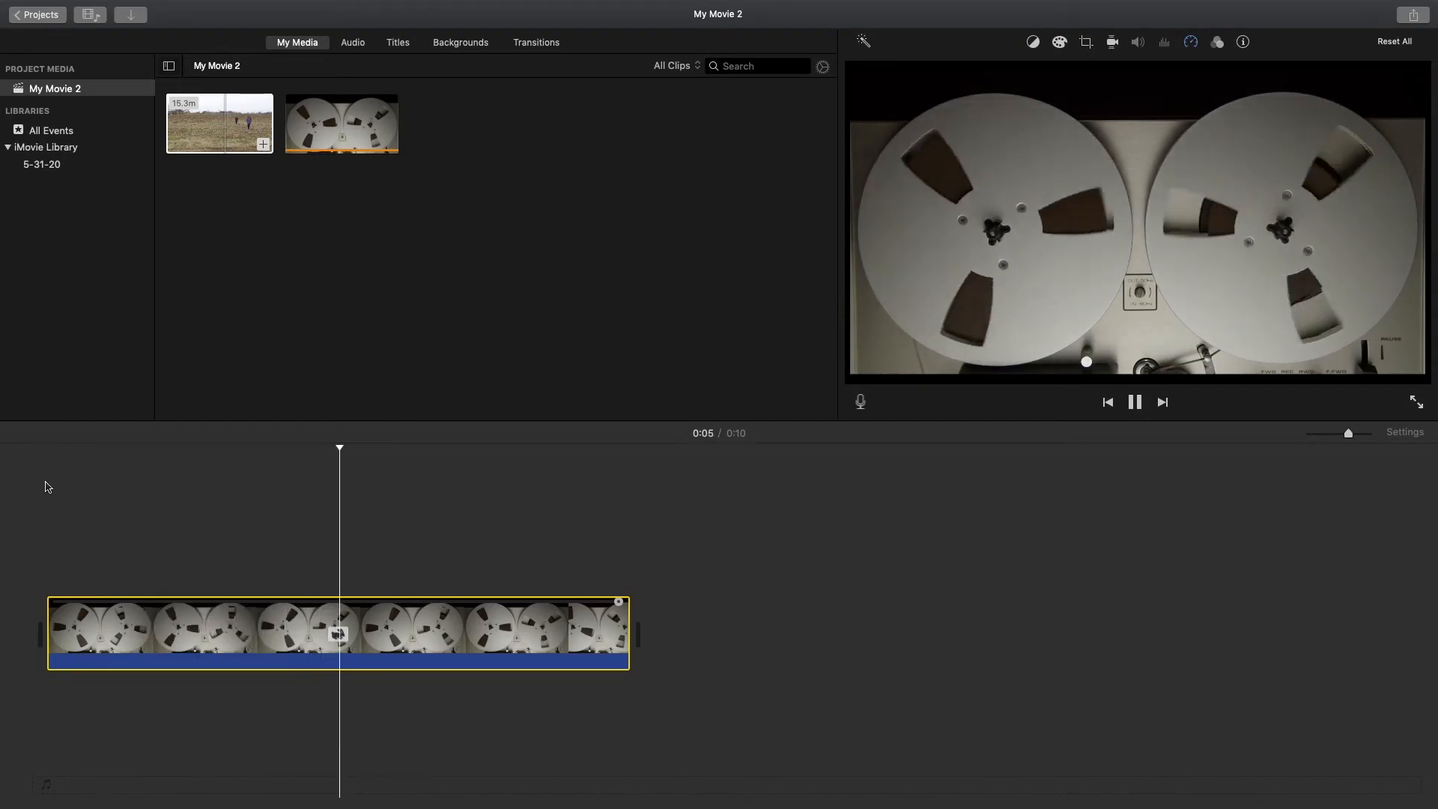
key(space)
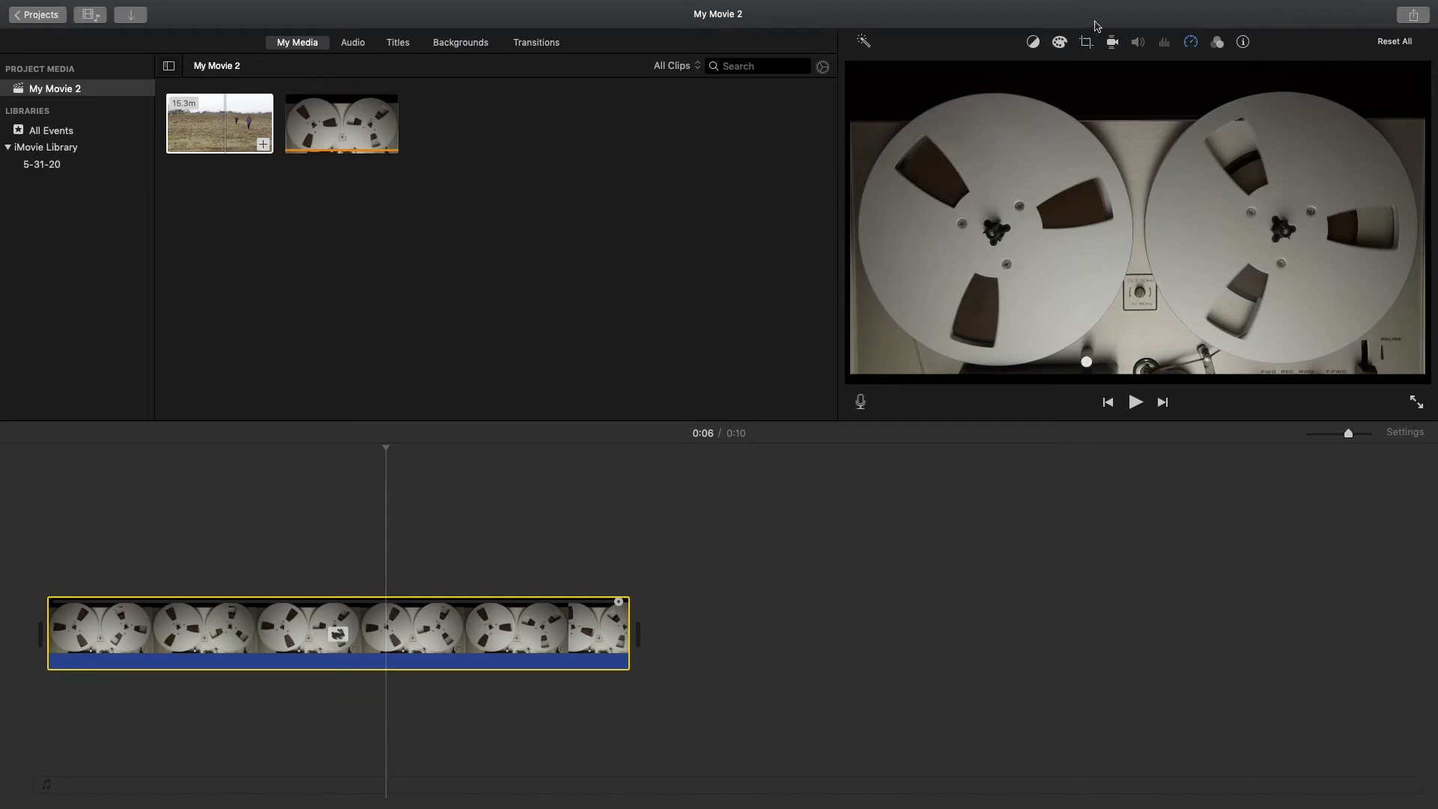
Try the 4x fast speed on the reel clip and play it from the start
click(1190, 43)
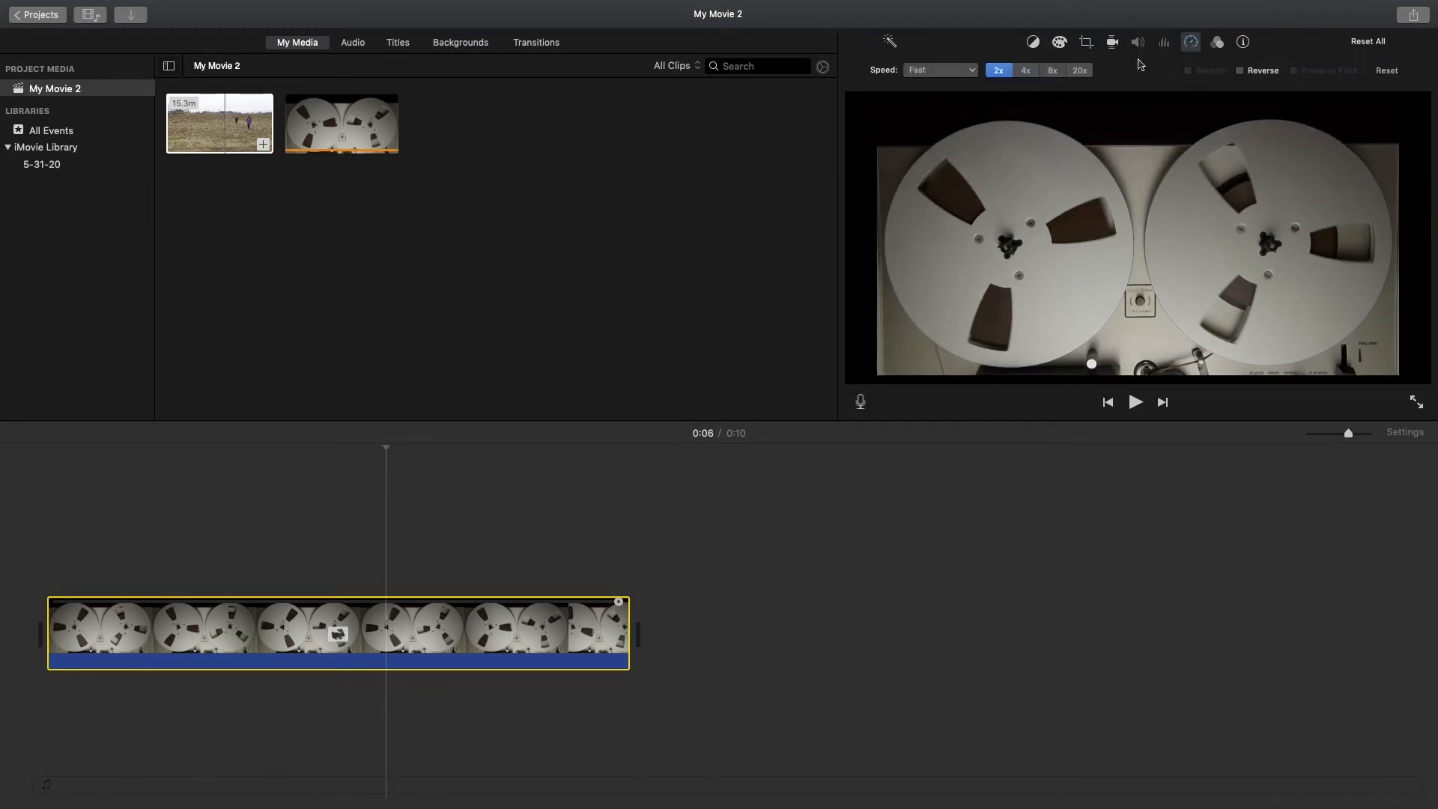
click(1025, 70)
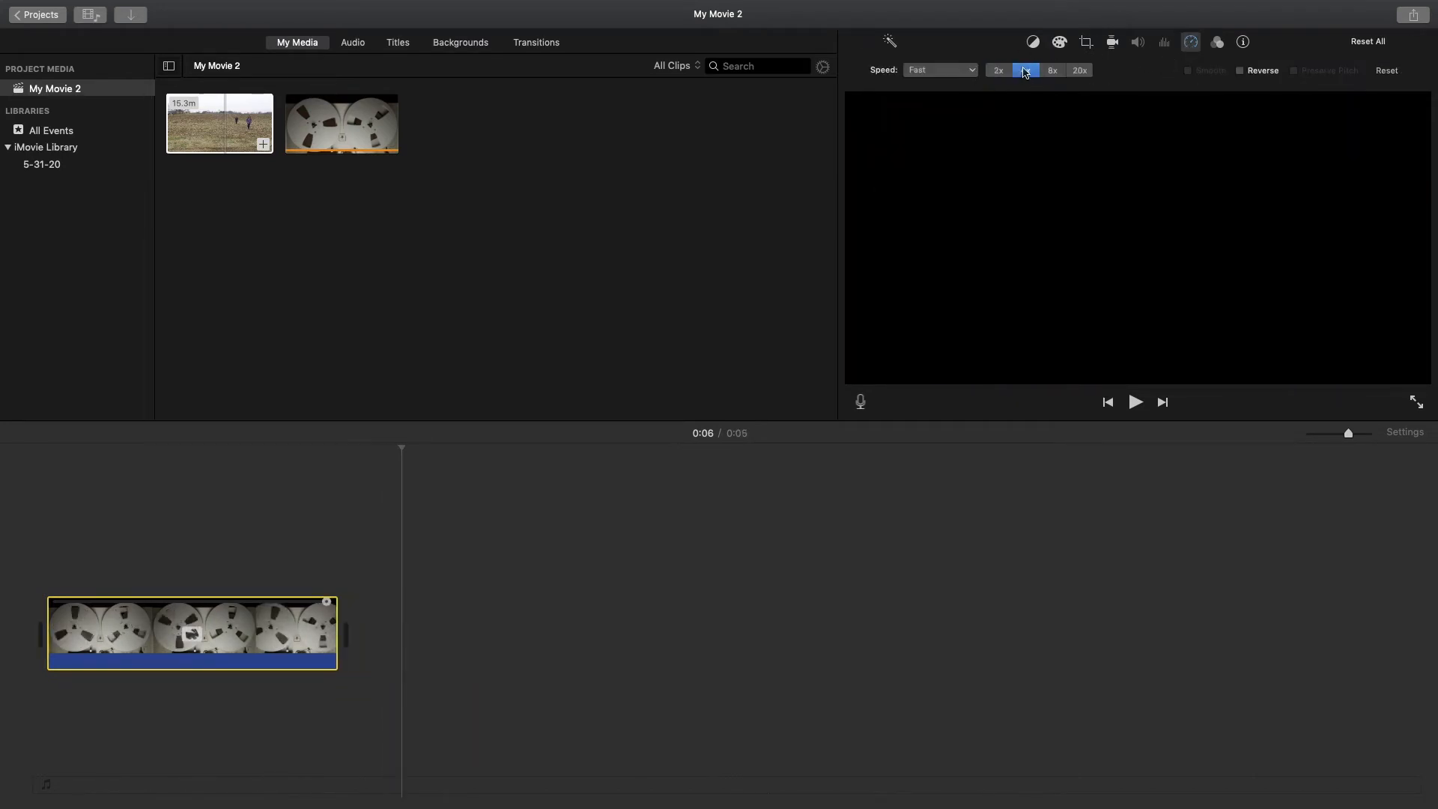
click(45, 546)
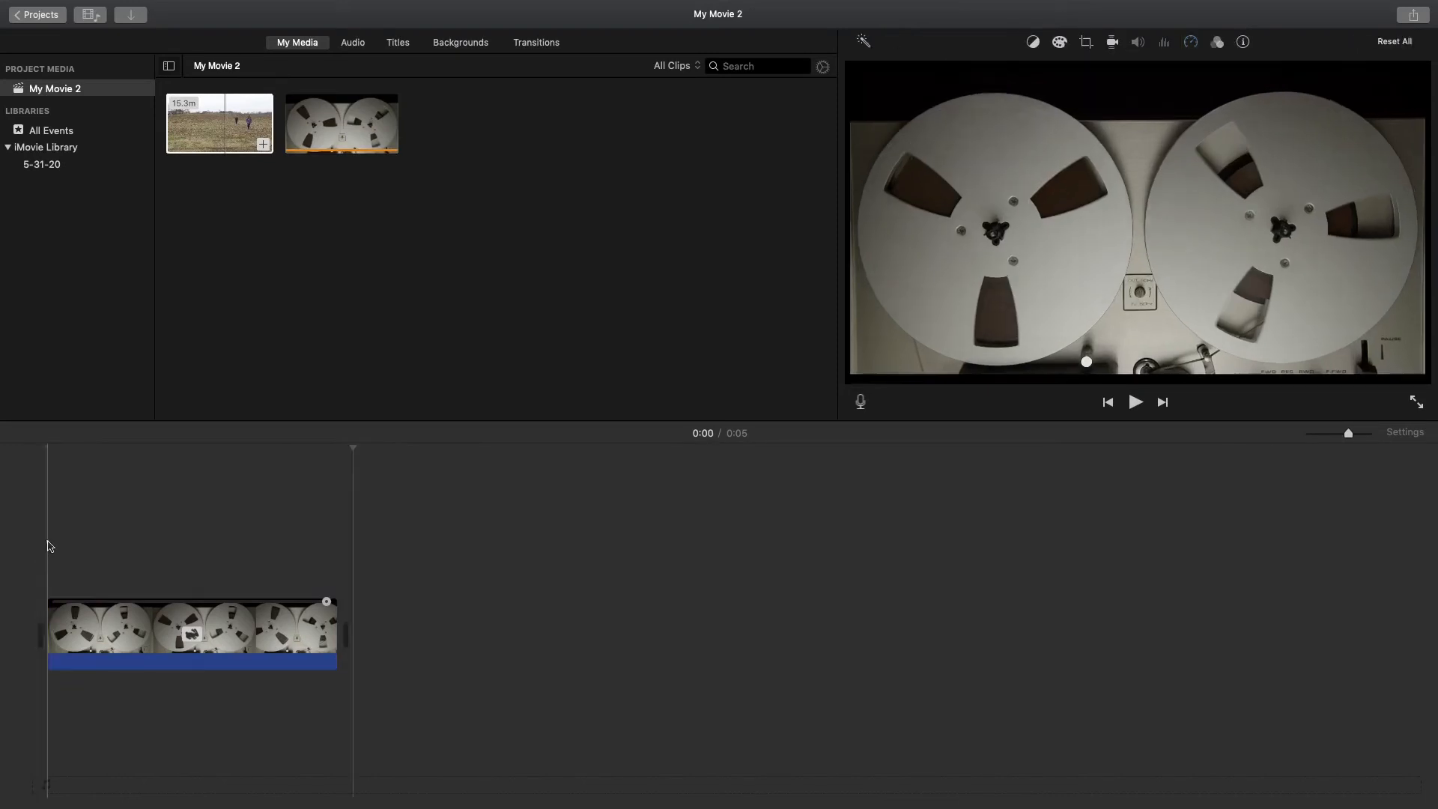
key(space)
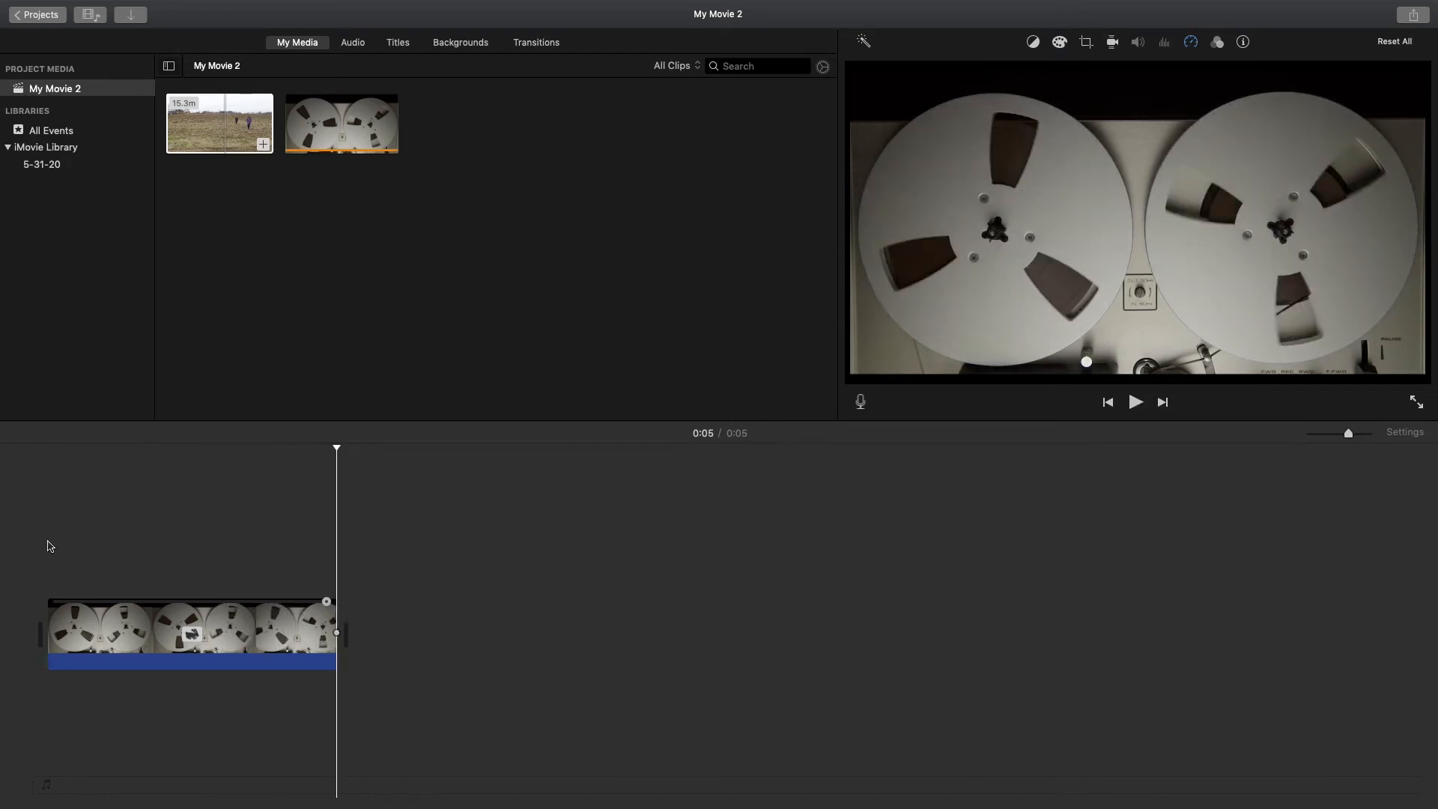
key(space)
key(space)
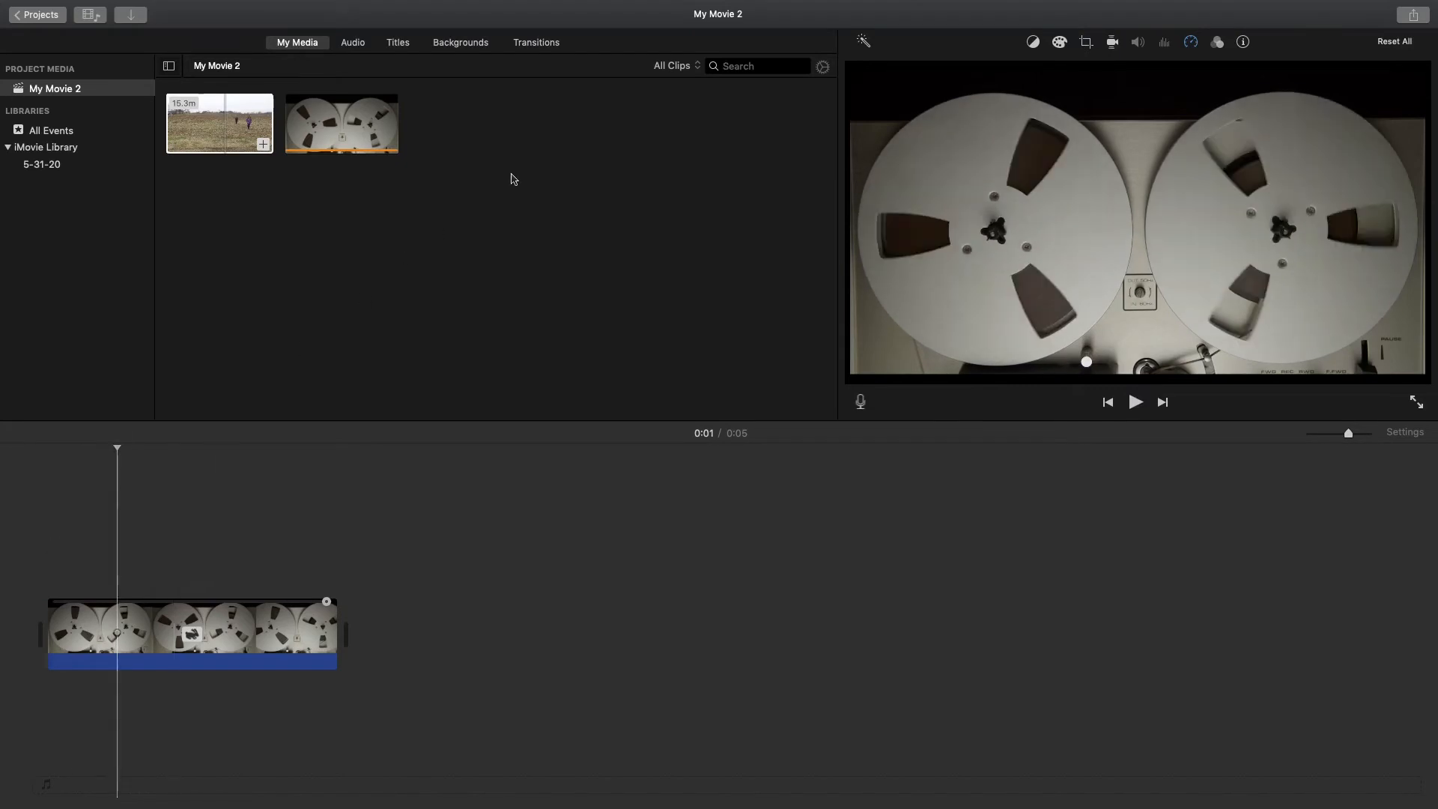
Set the reel clip's fast speed to 8x
click(1191, 42)
click(1052, 72)
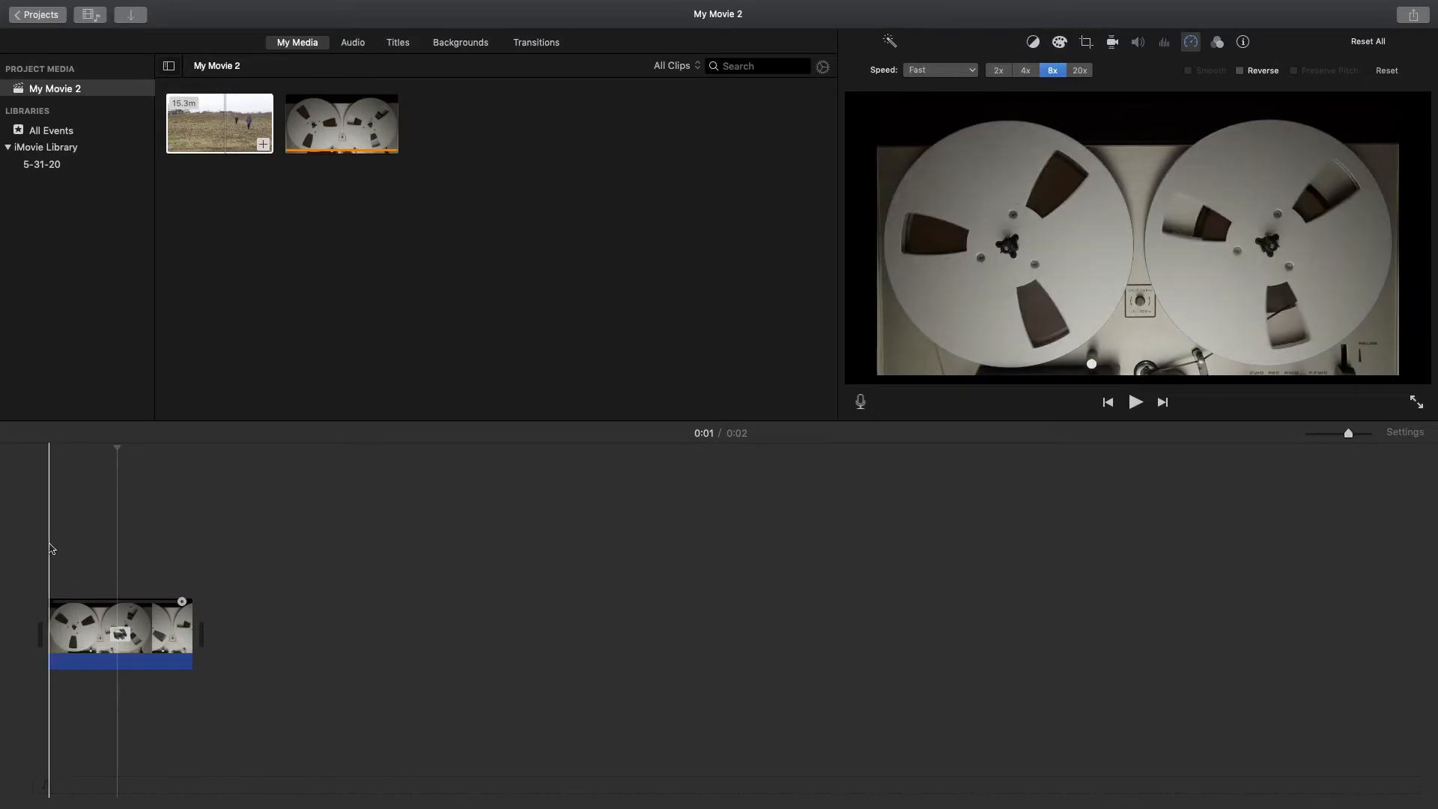
Play the reel clip at 8x, and try the 20x fast speed on it with repeated playback
key(space)
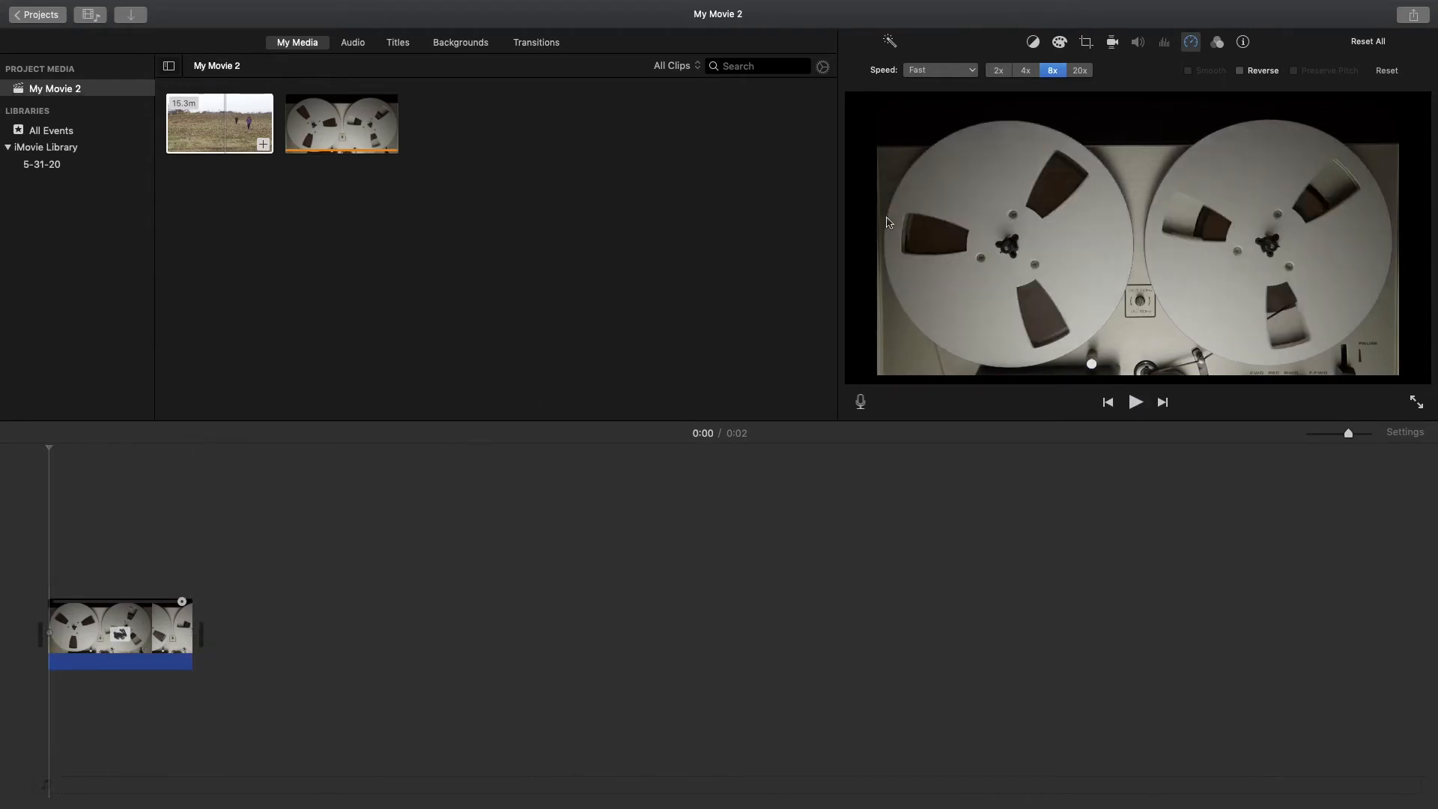
click(1080, 71)
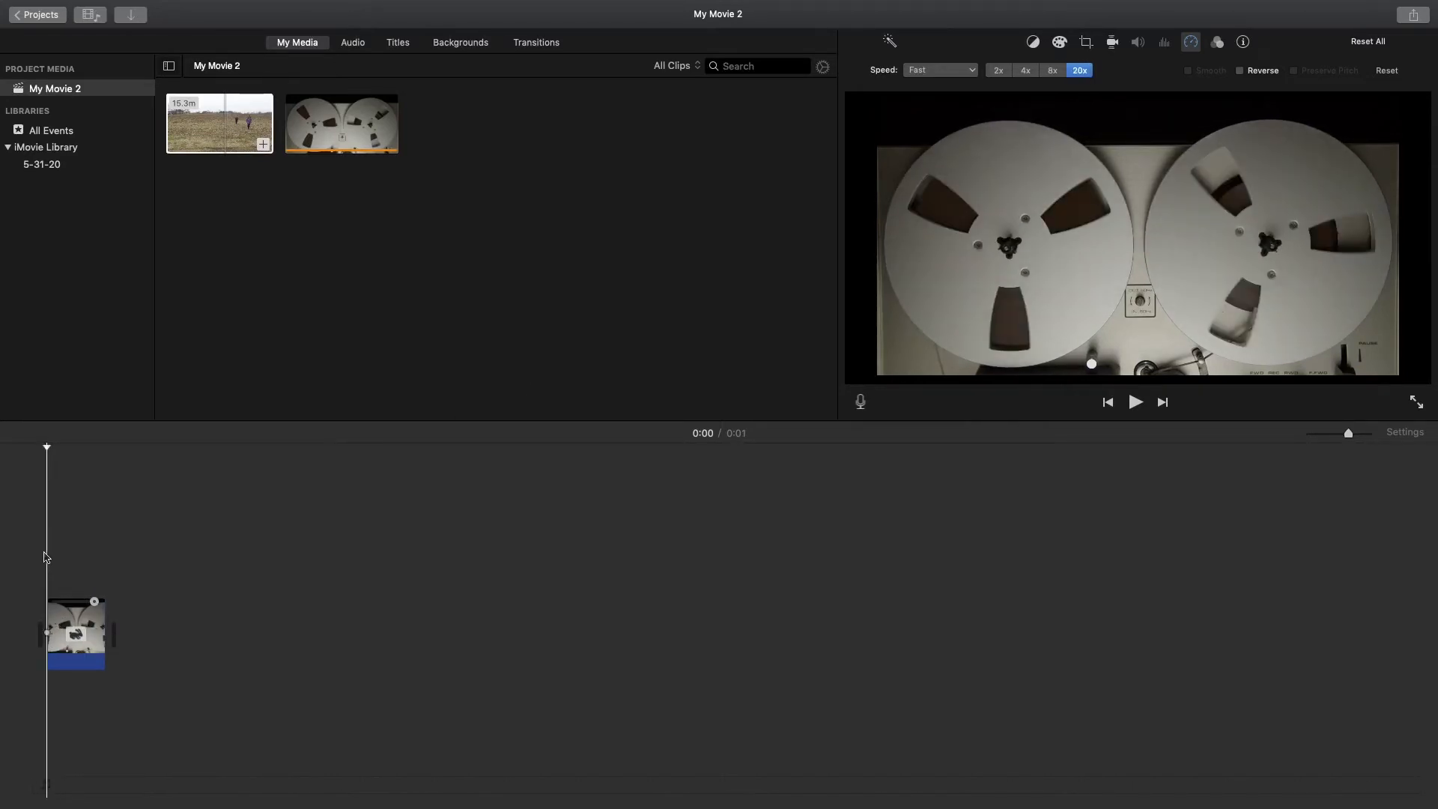
click(97, 465)
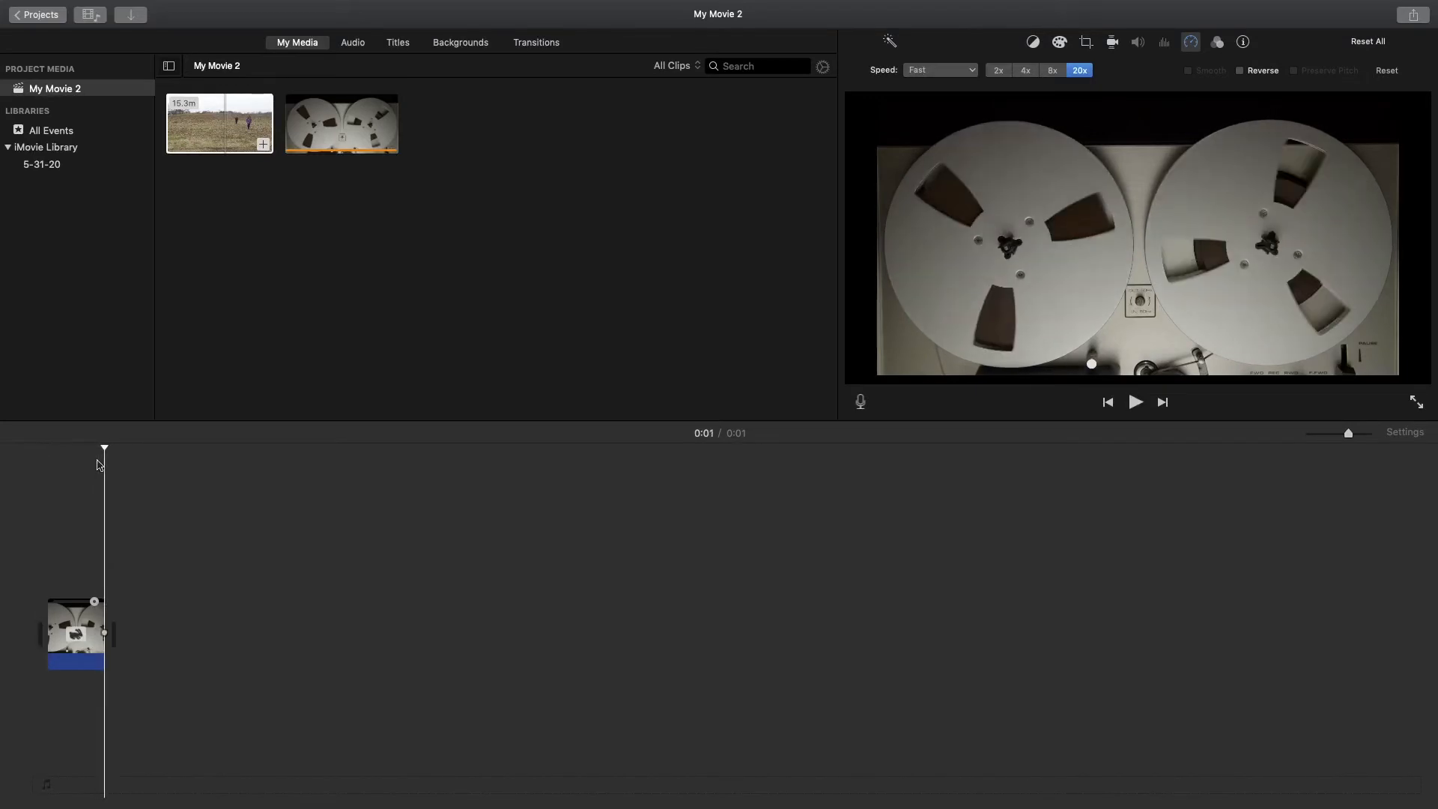
key(space)
key(space)
key(space)
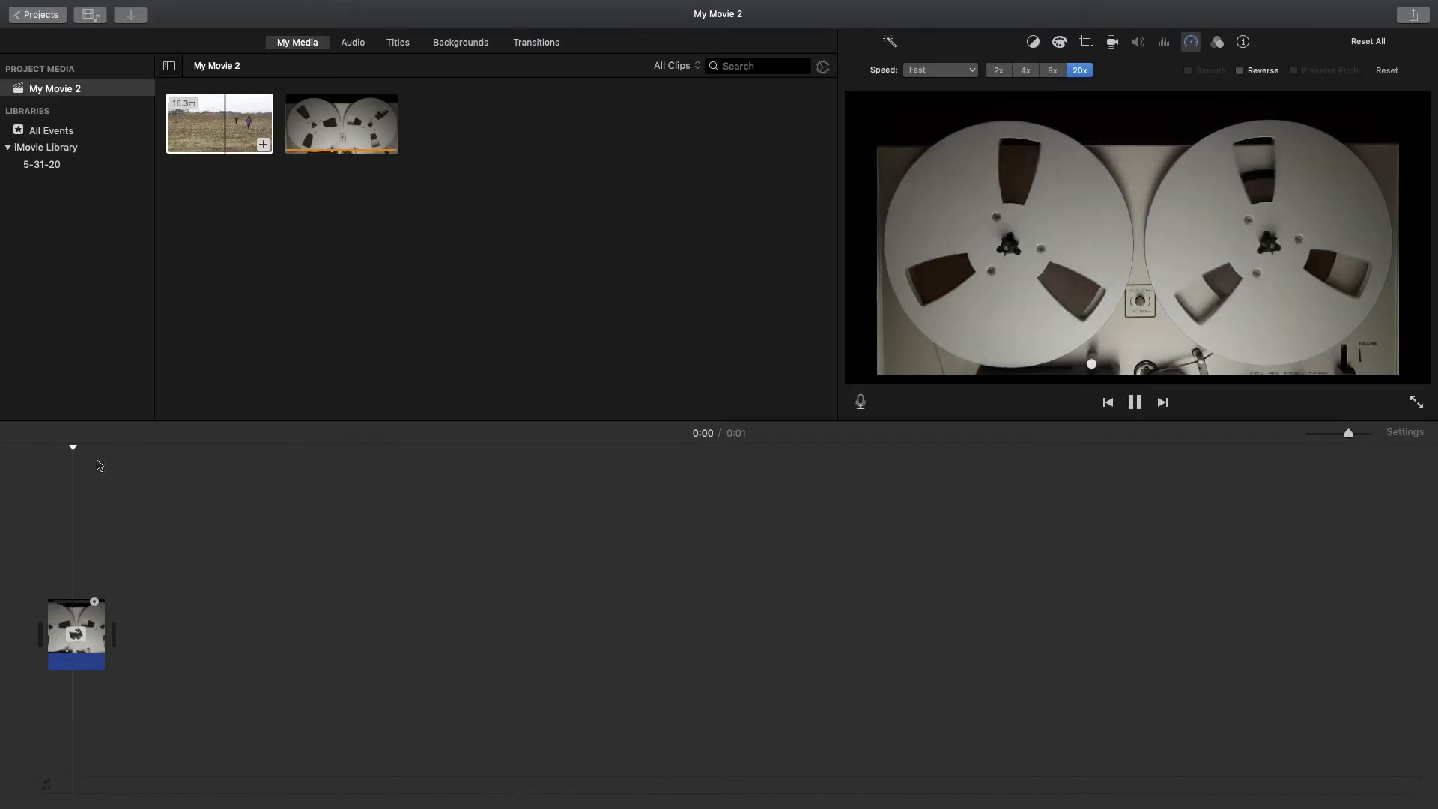
key(space)
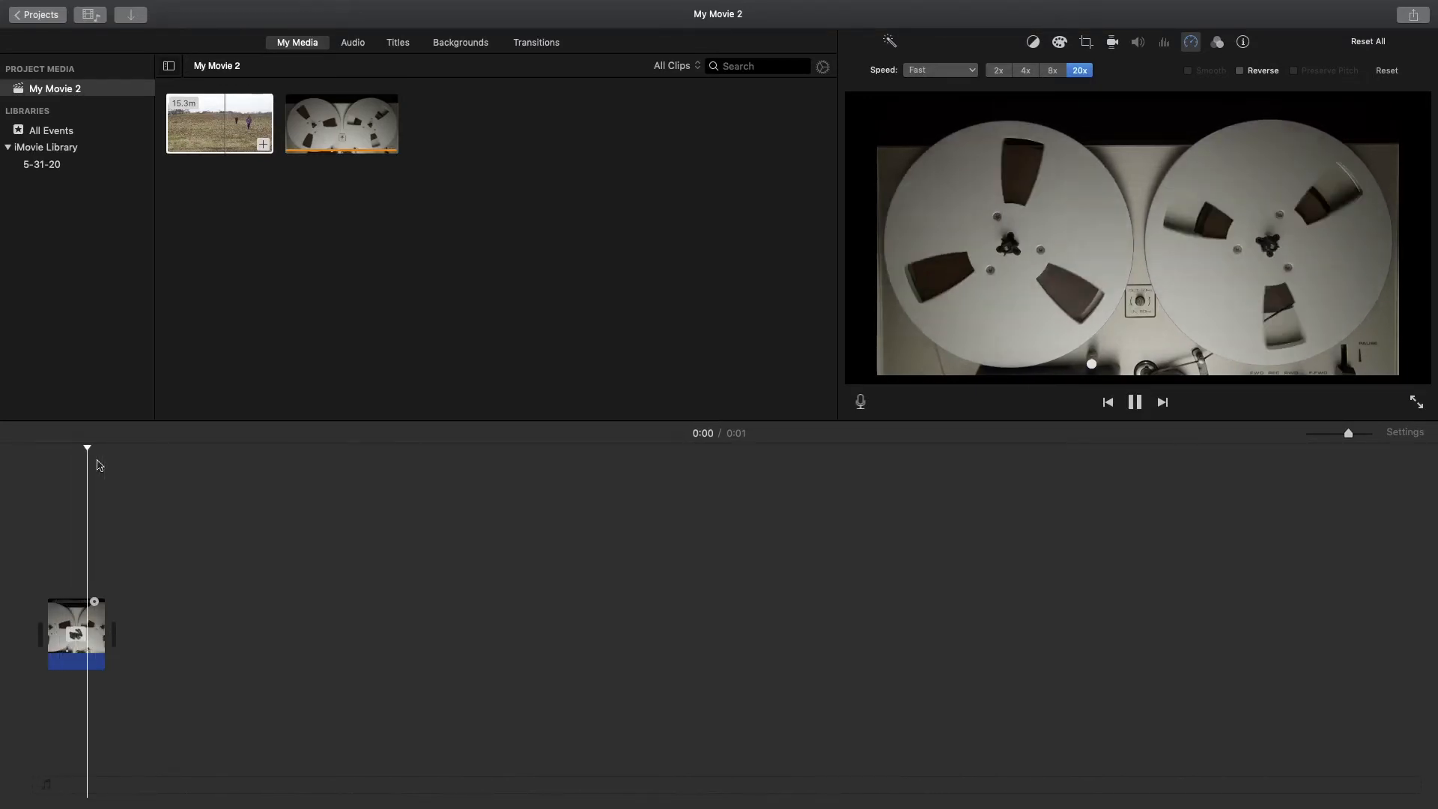
key(space)
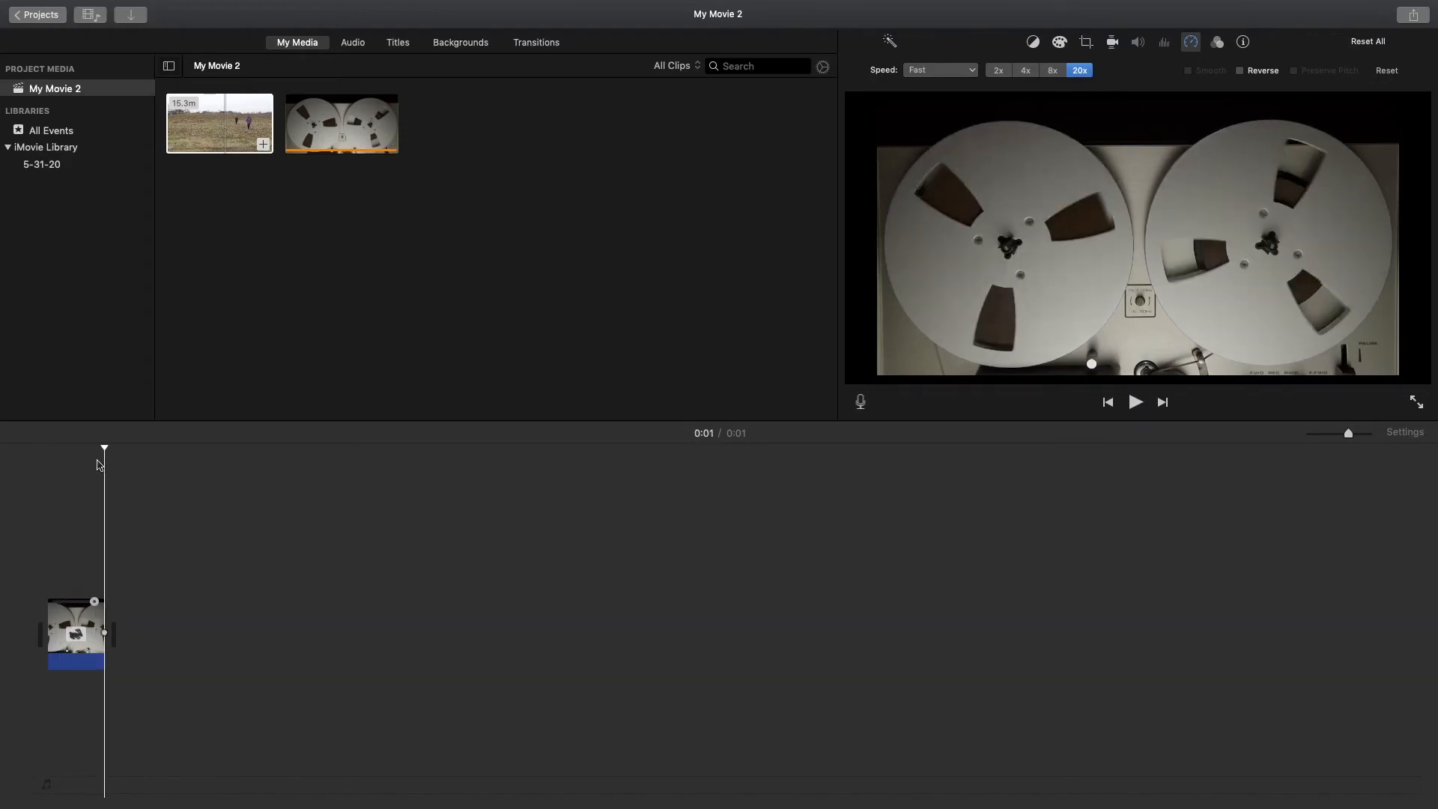
key(space)
Try the 2x fast speed on the reel clip and return its speed to Normal
click(924, 72)
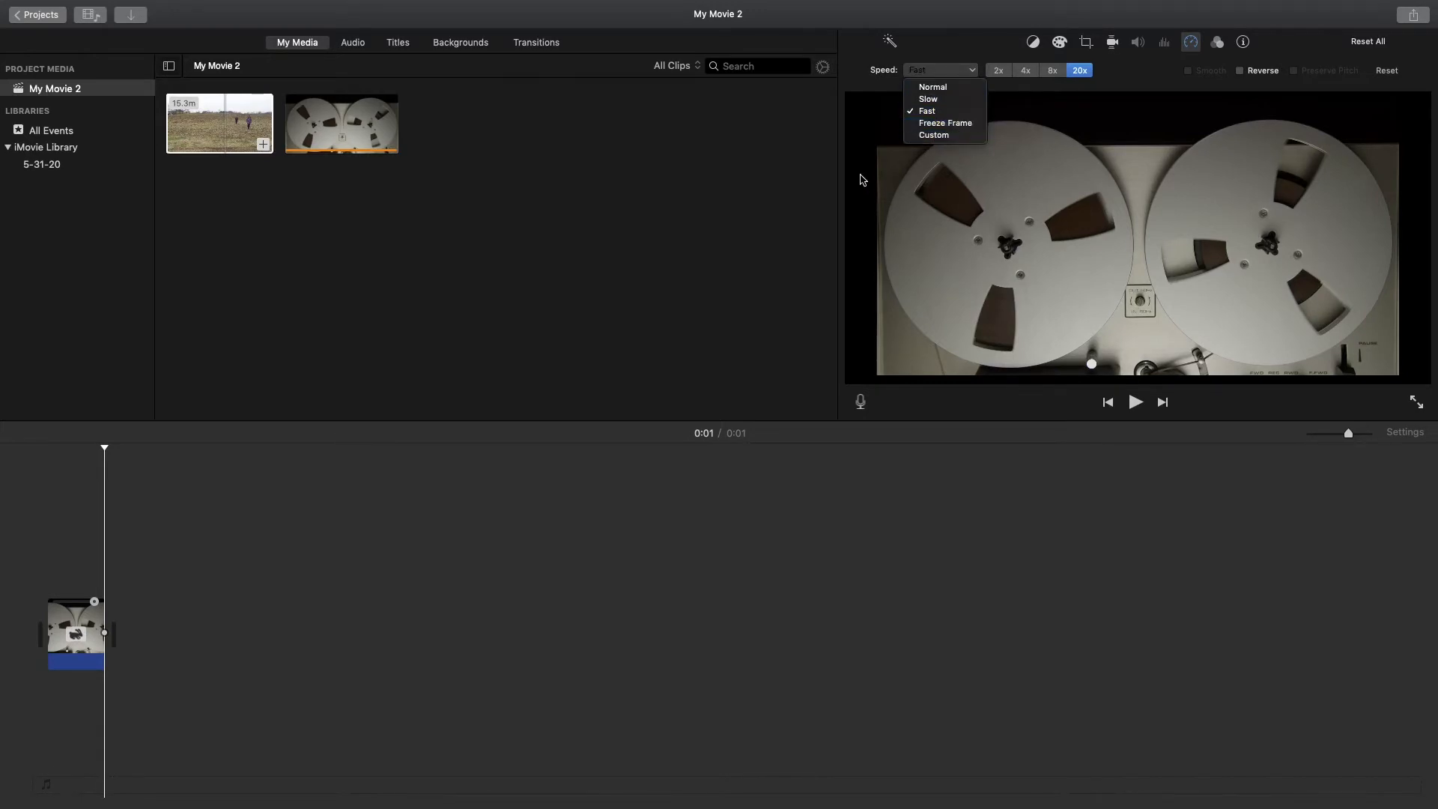
click(998, 76)
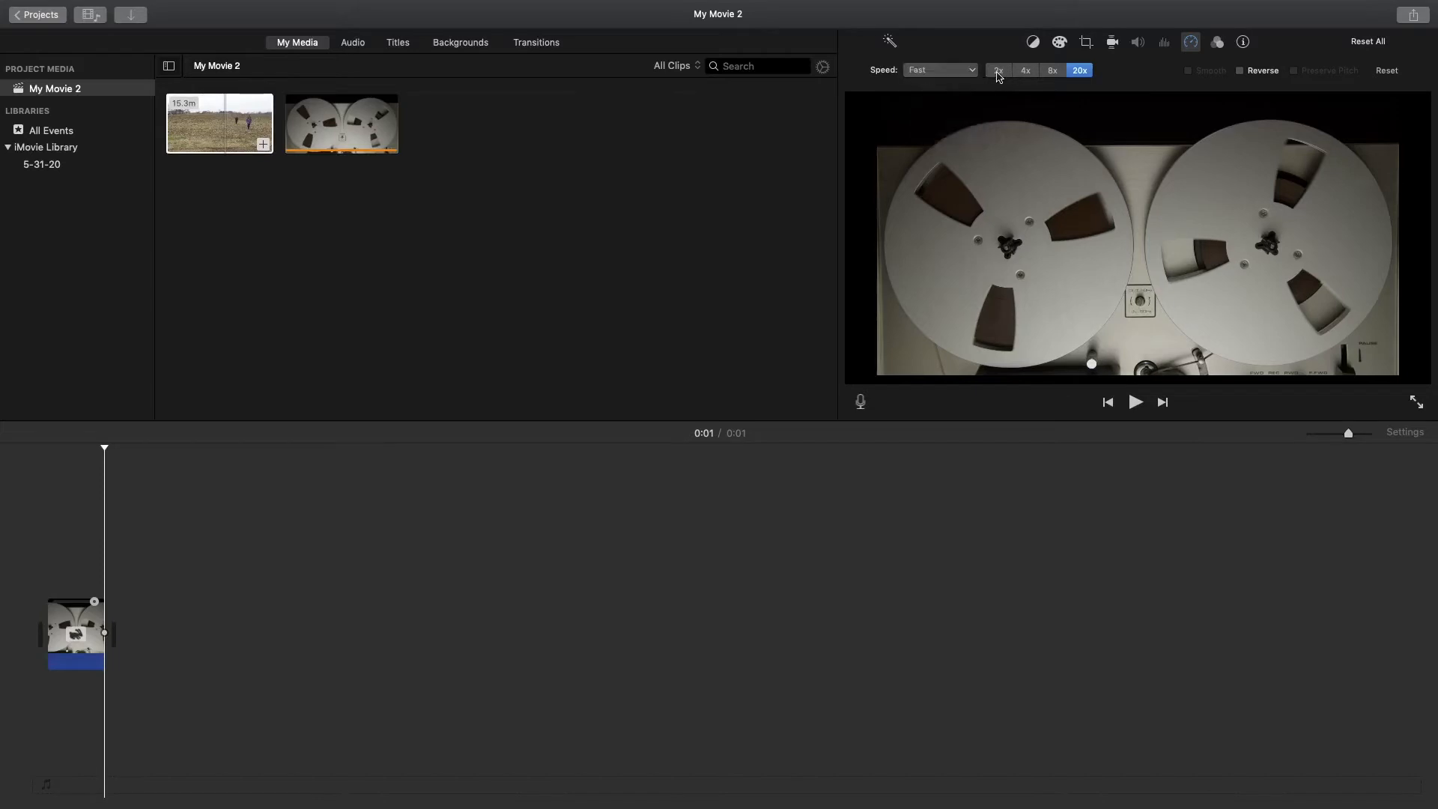
click(998, 71)
click(973, 71)
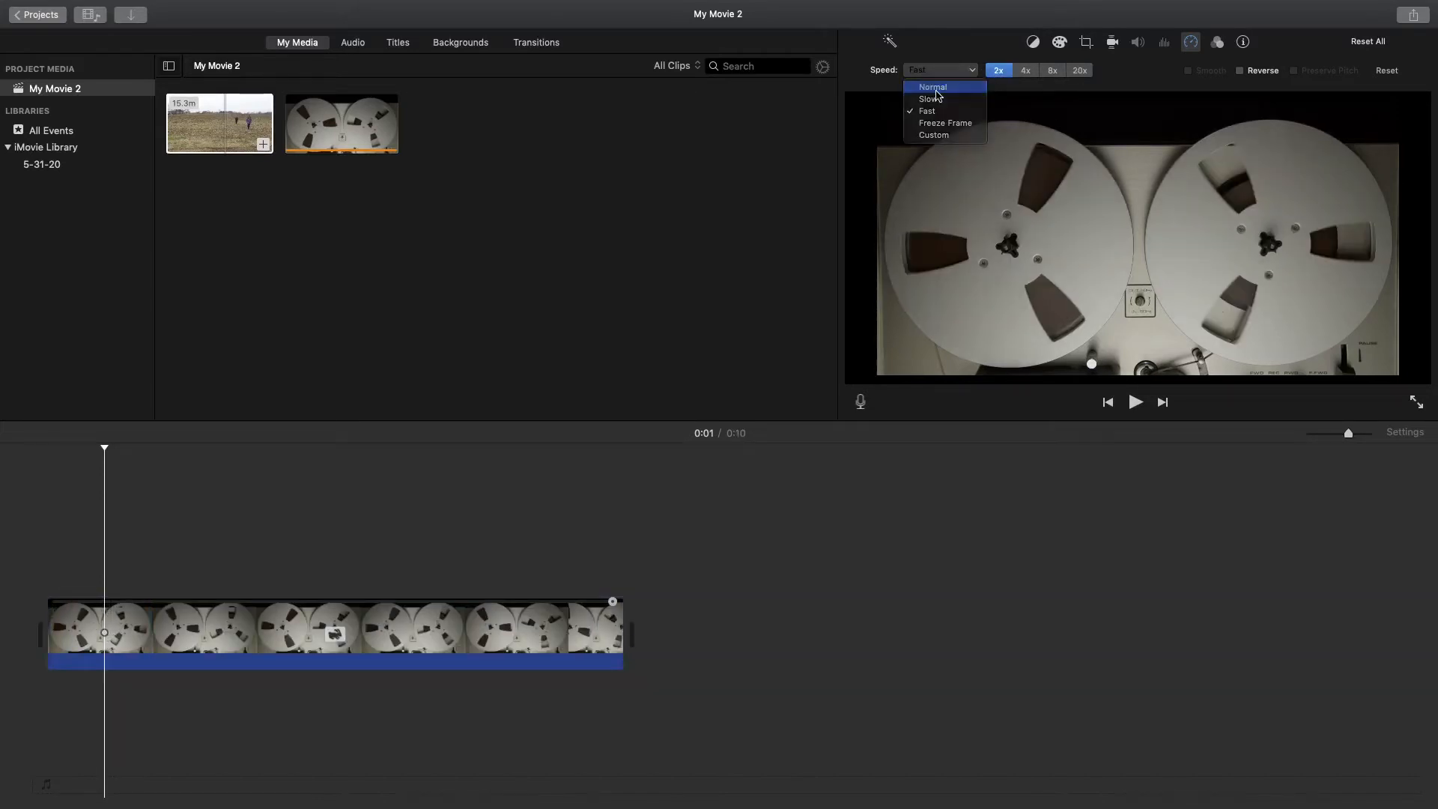
click(934, 88)
Add a freeze frame to the reel clip at about 0:06
click(419, 616)
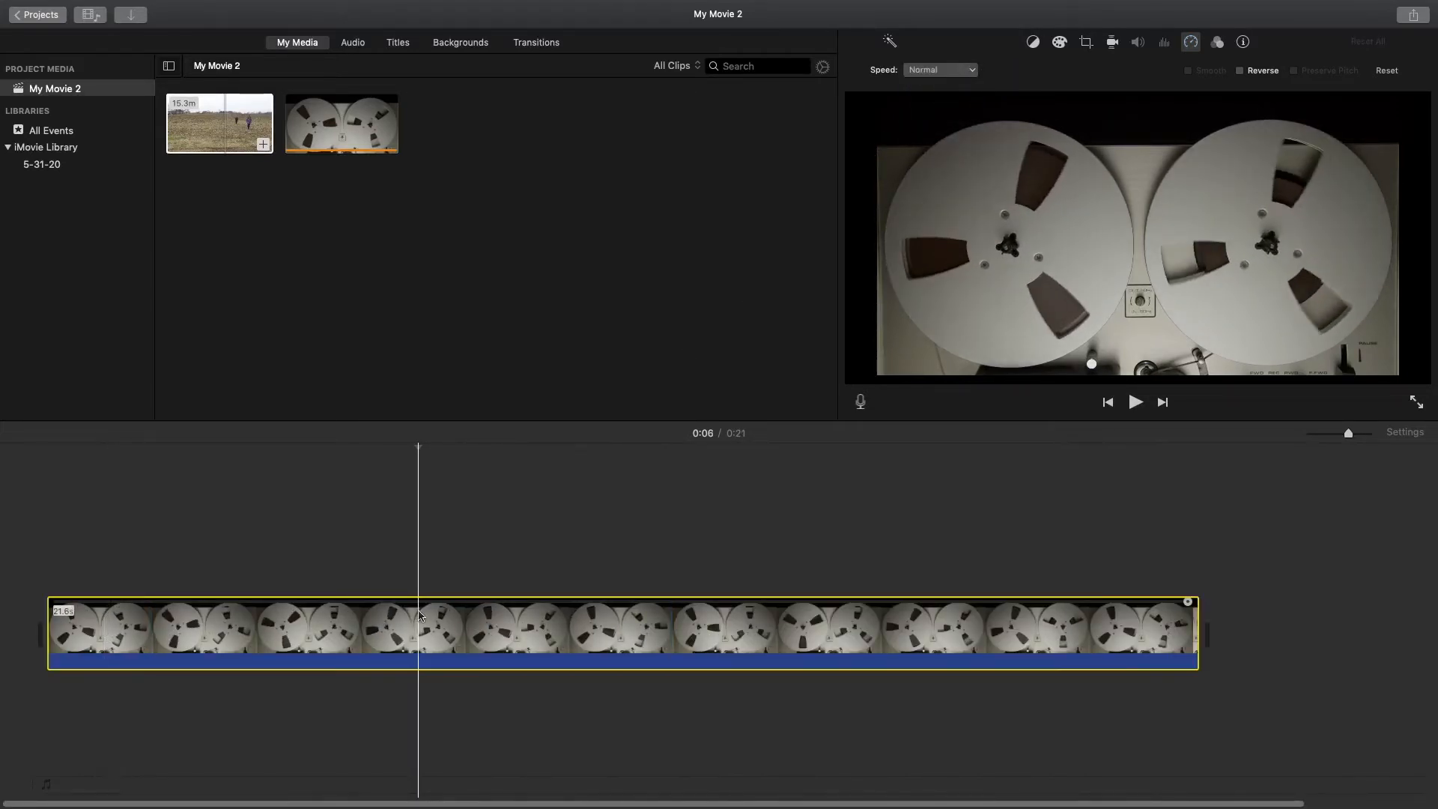
click(951, 71)
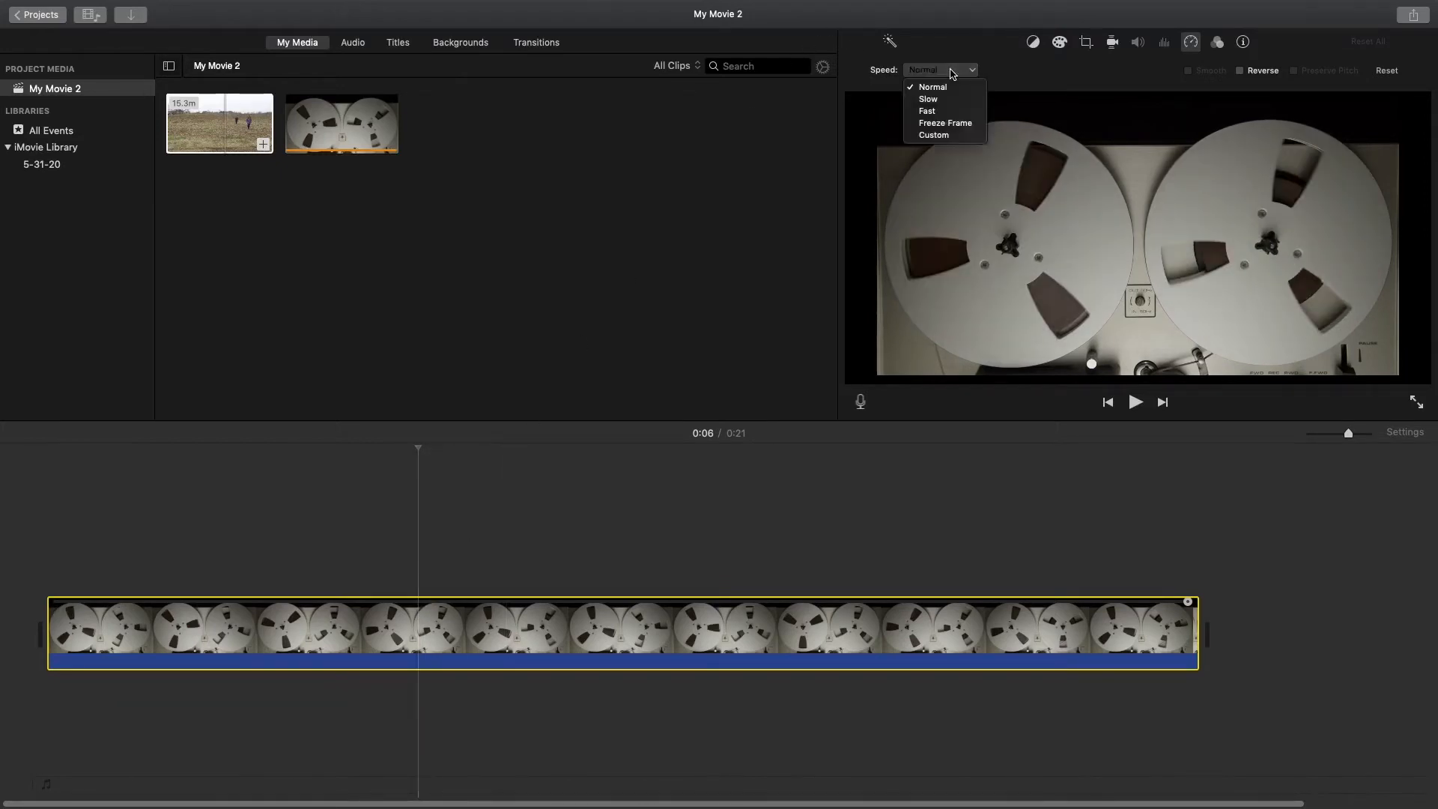
click(945, 123)
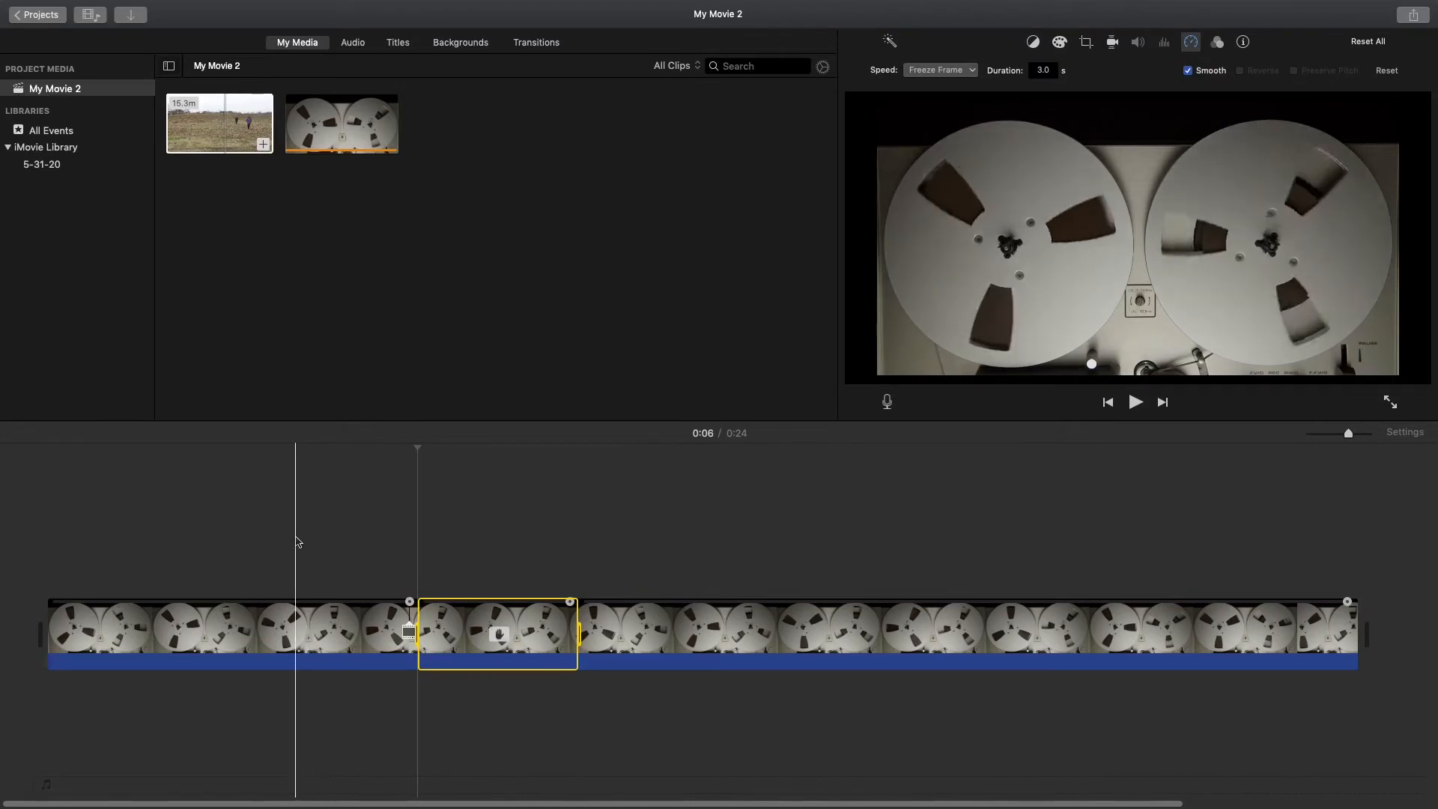
Play the timeline through the freeze frame and remove it by resetting all of the reel clip's adjustments
key(space)
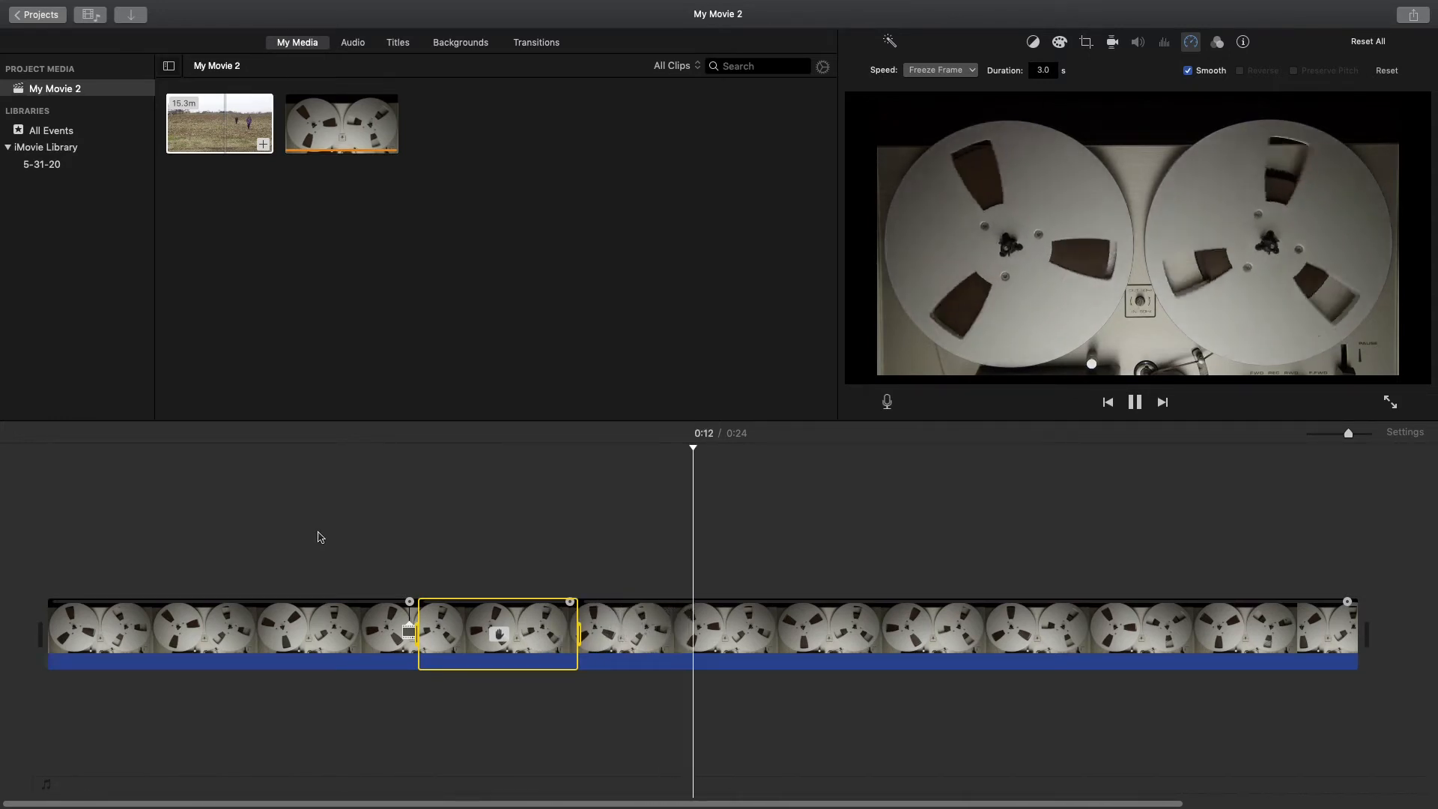
click(408, 518)
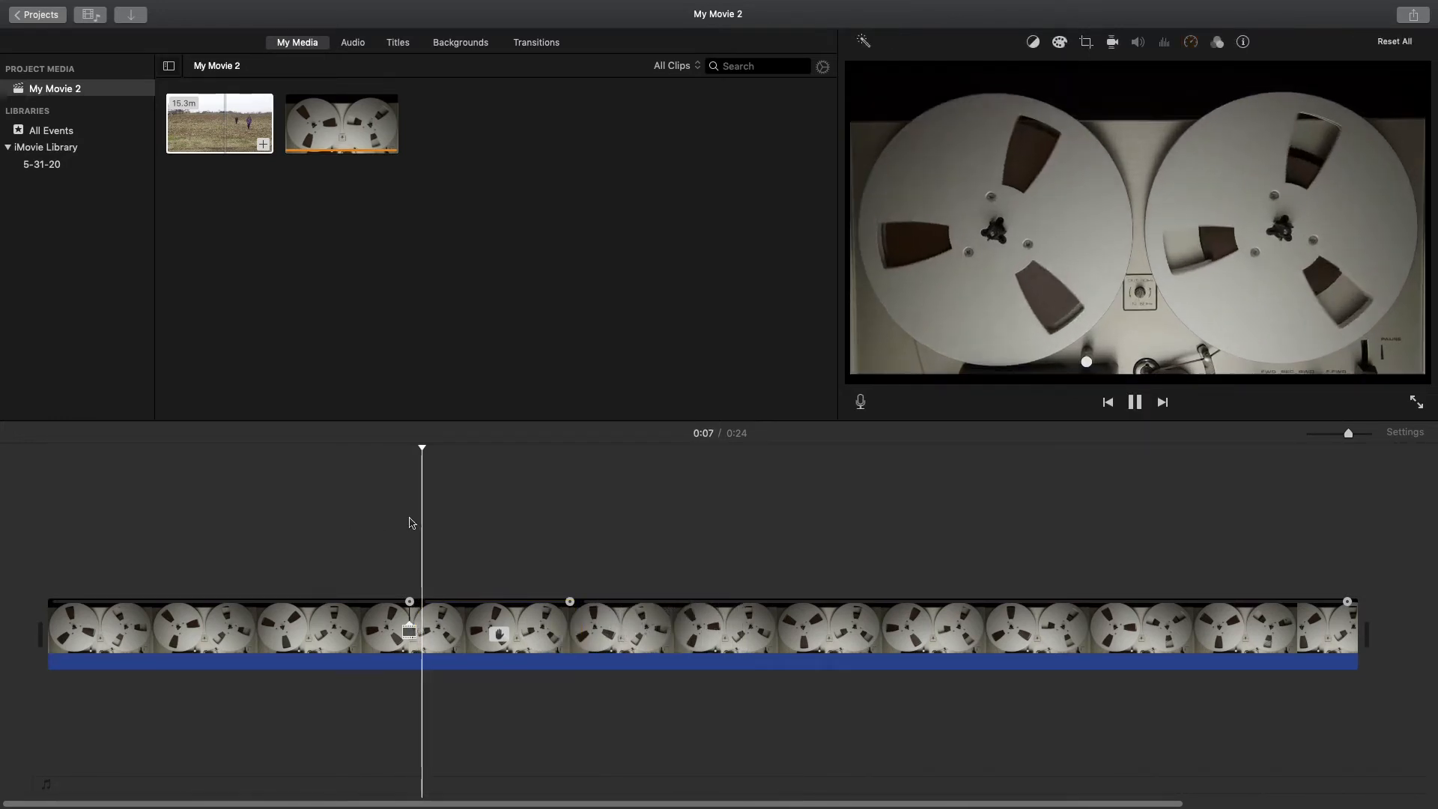
key(space)
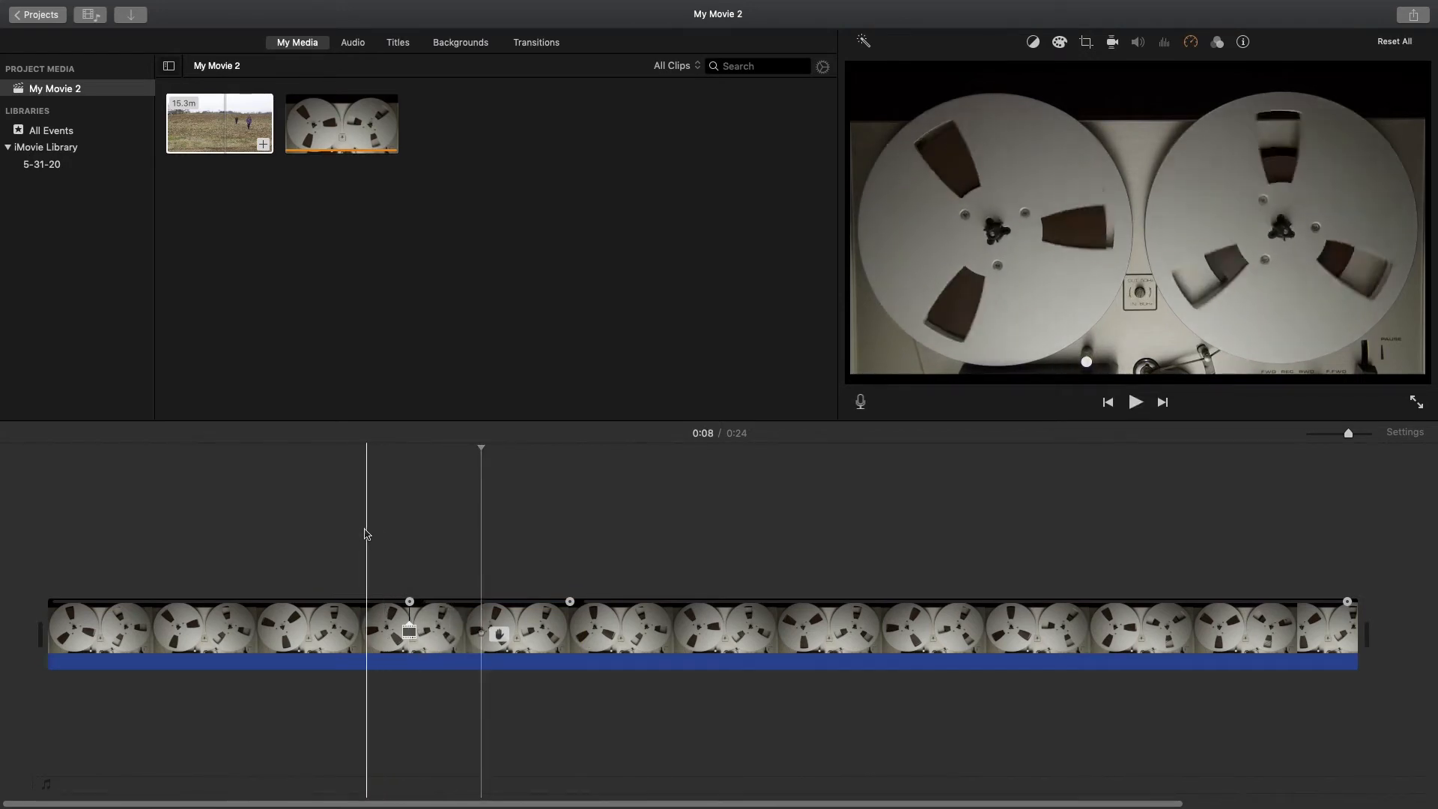
click(273, 544)
key(space)
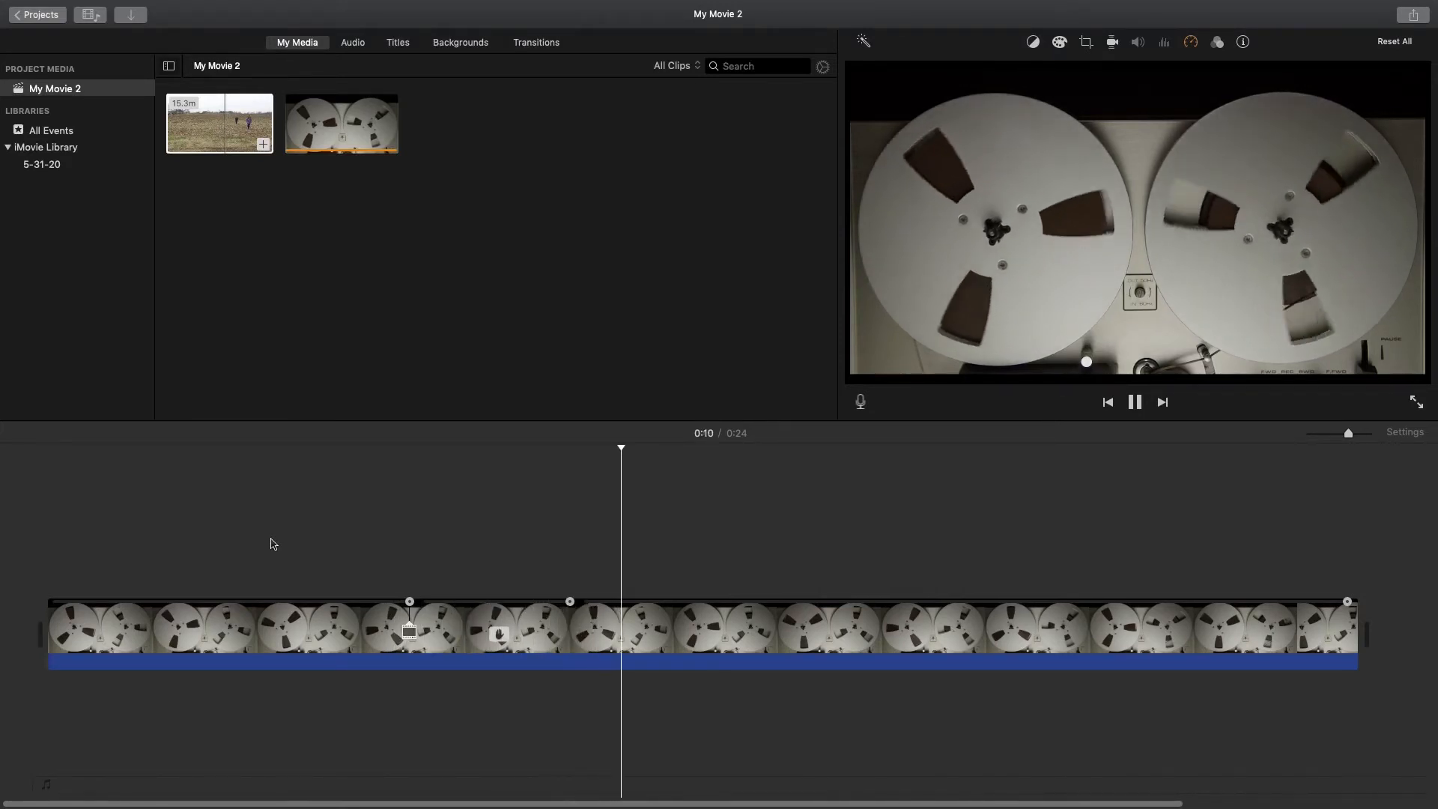
key(space)
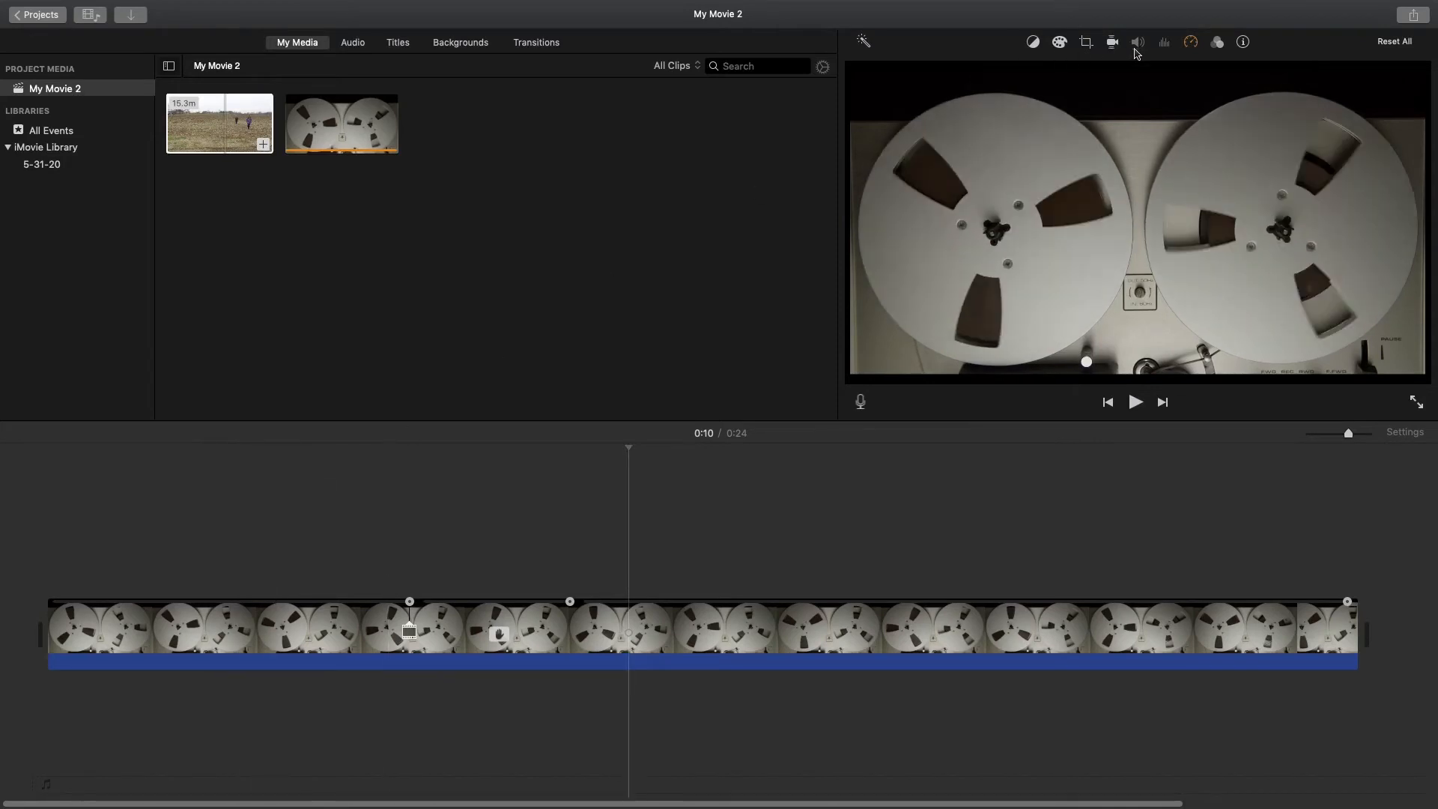
click(1394, 42)
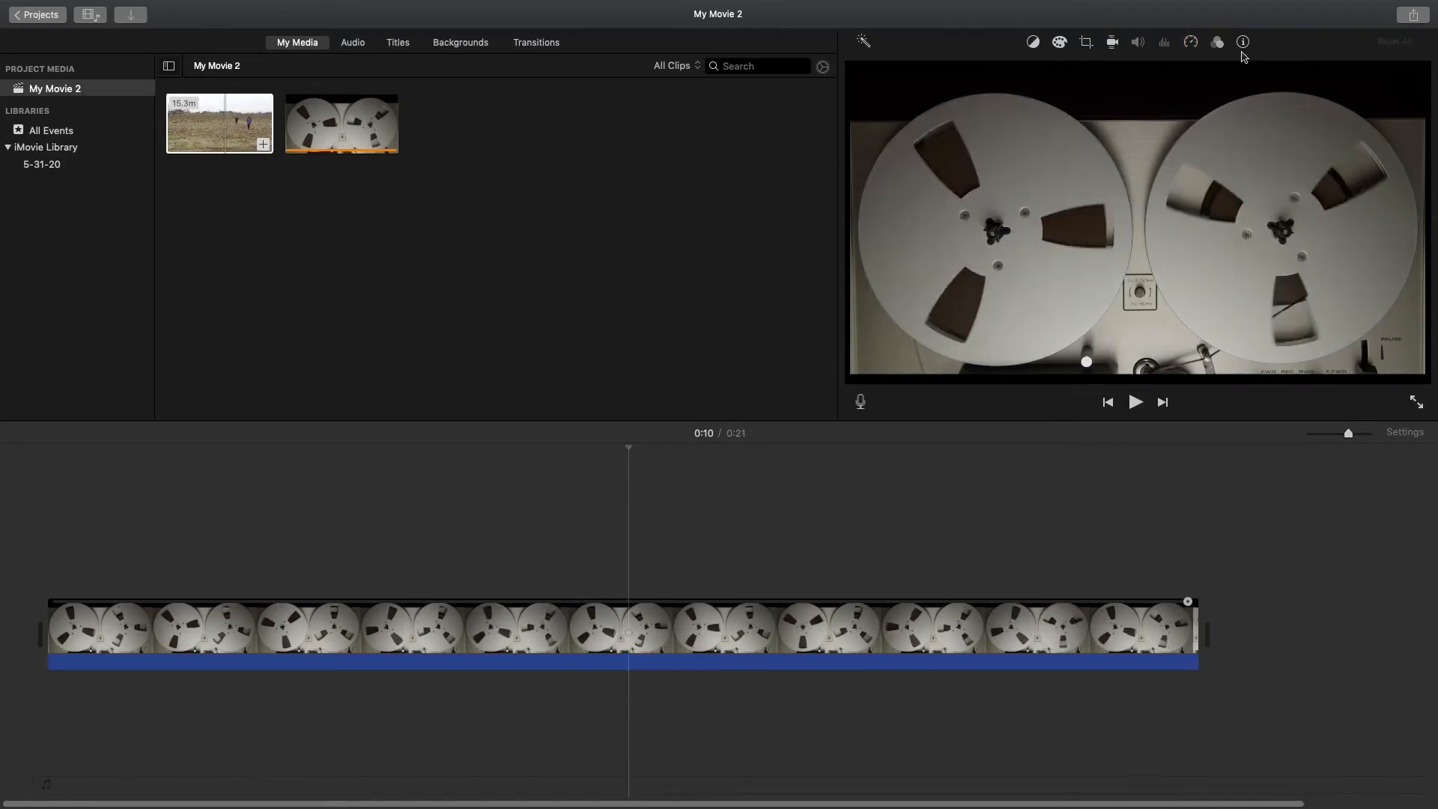
click(50, 560)
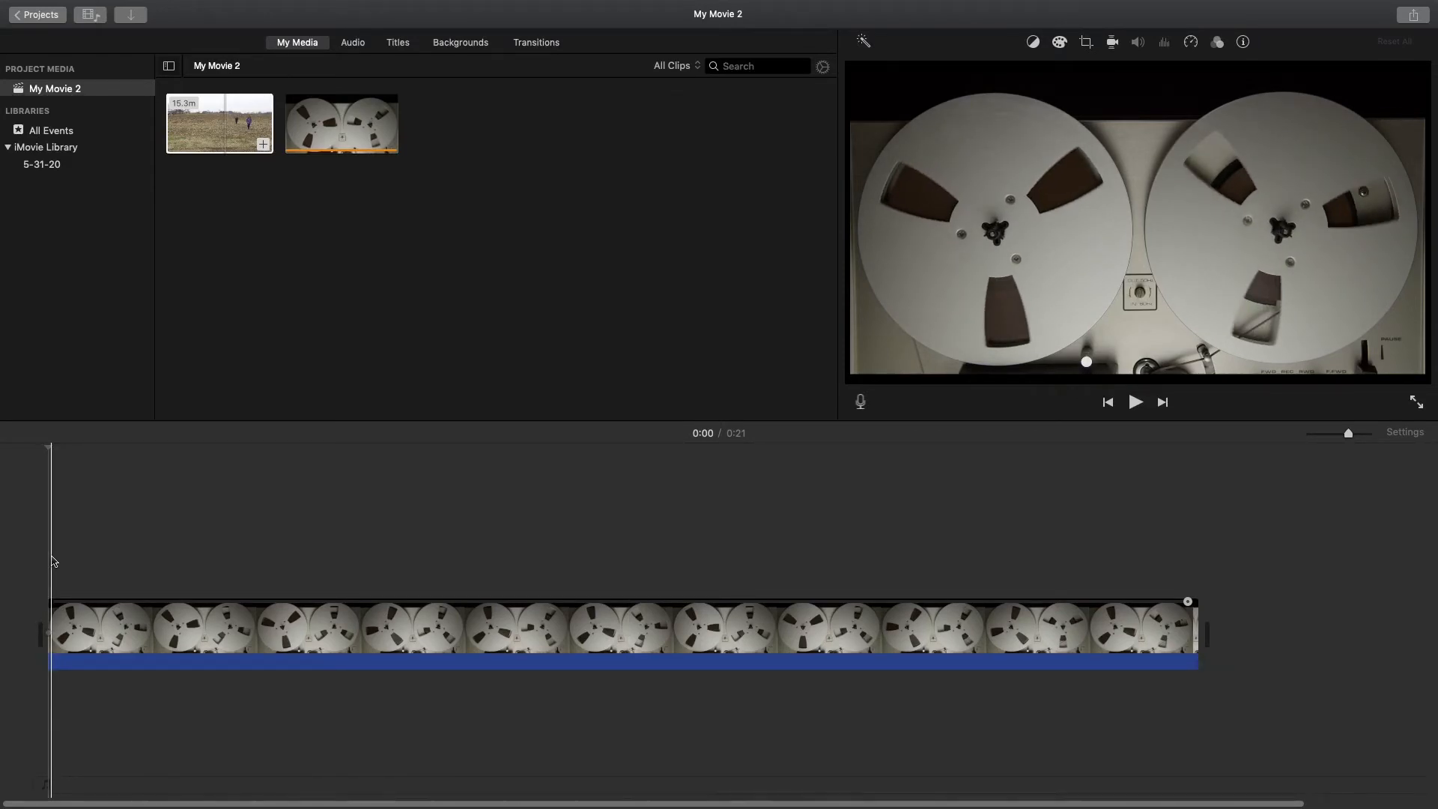
Open the clip filter choices for the reel clip and keep the filter at None
click(1217, 42)
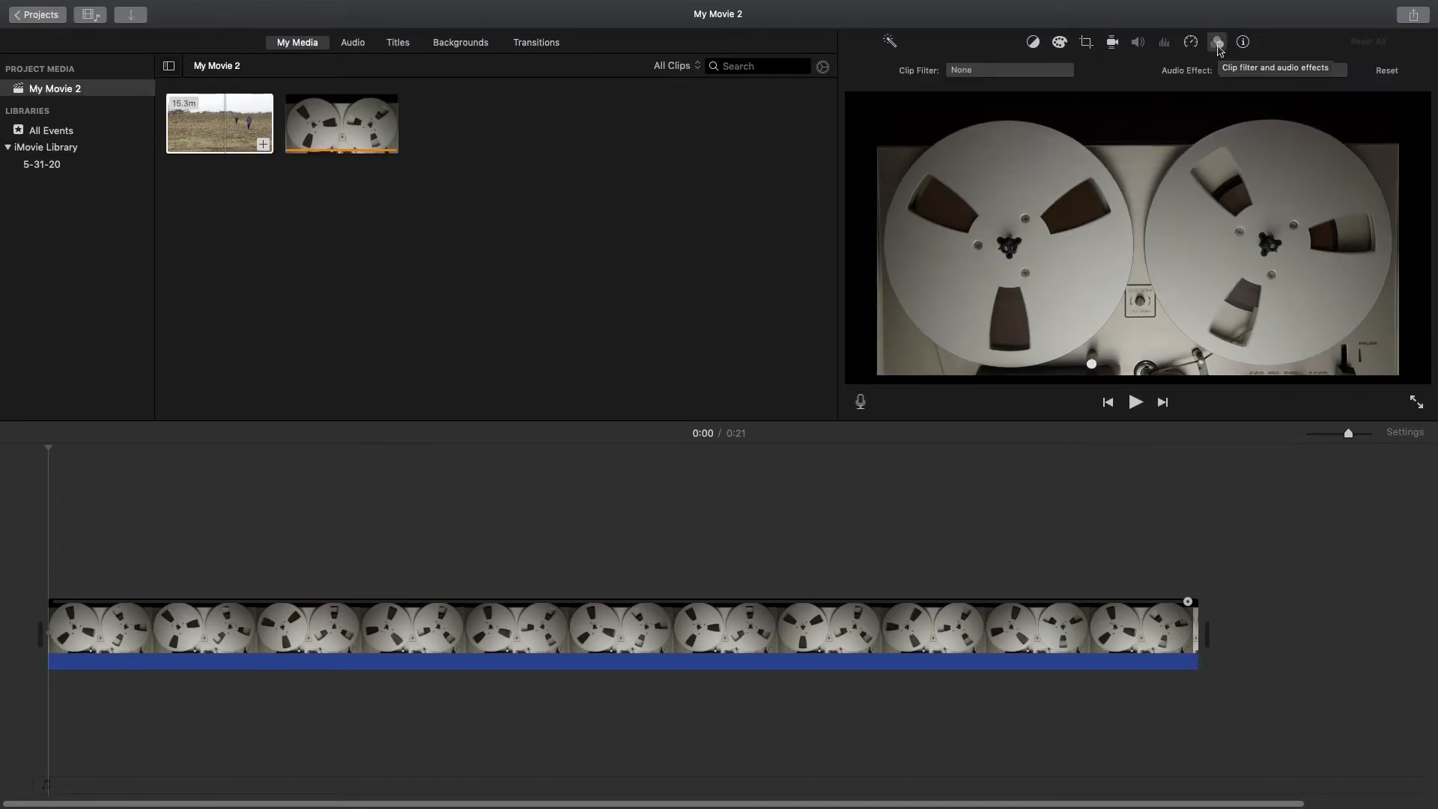
click(1029, 72)
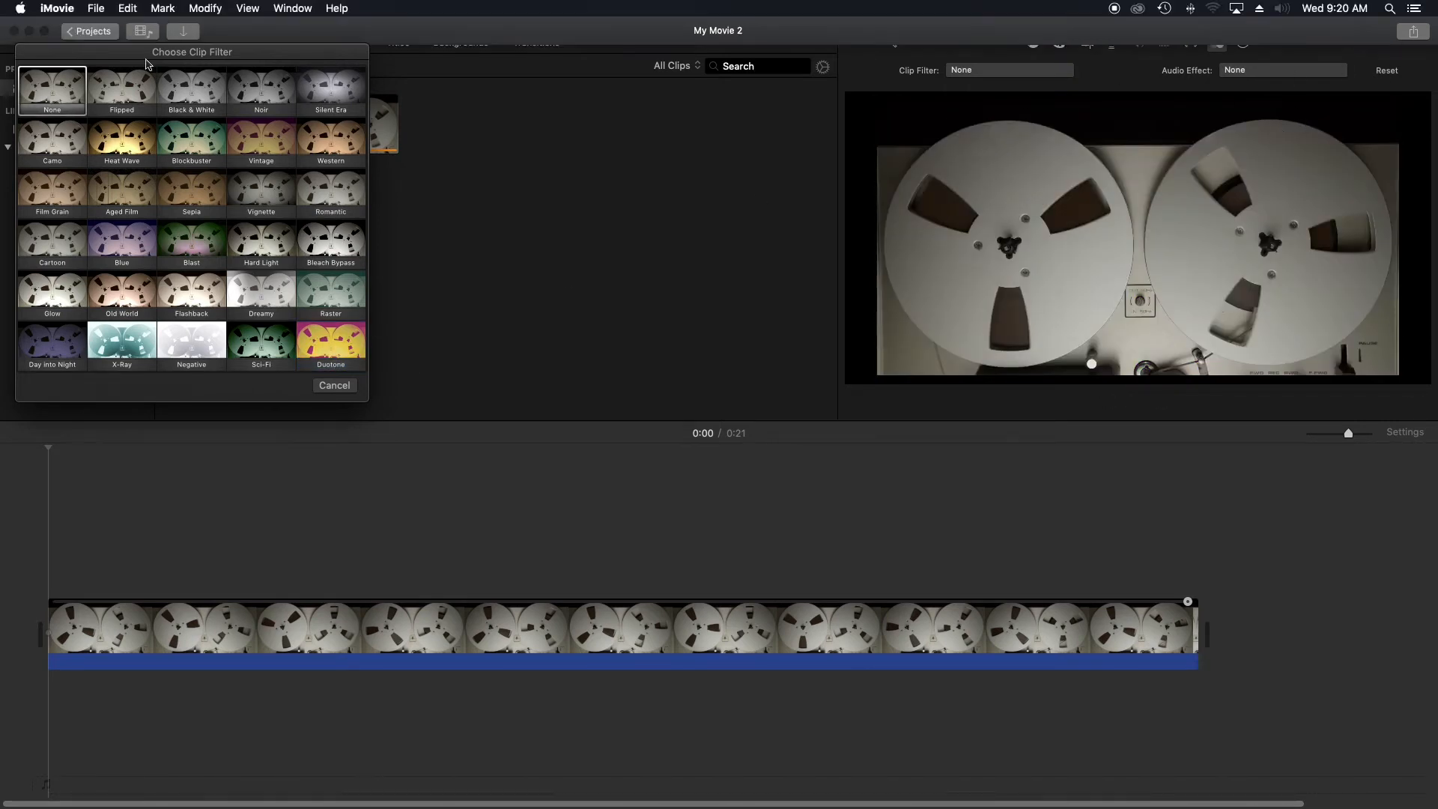
click(47, 93)
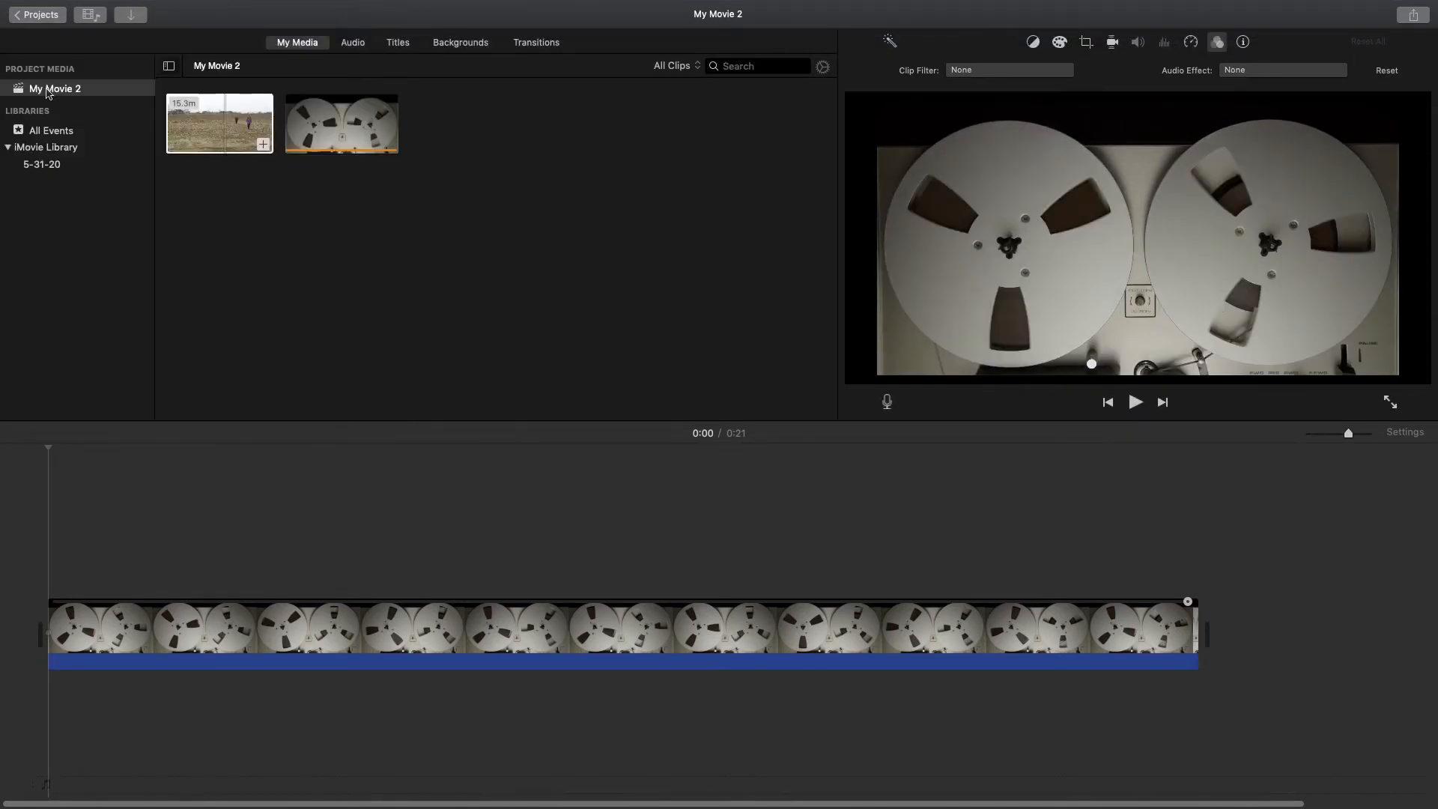
Delete the reel clip from the timeline and add the 15.3-minute aerial field clip from the project media
click(142, 629)
right_click(143, 631)
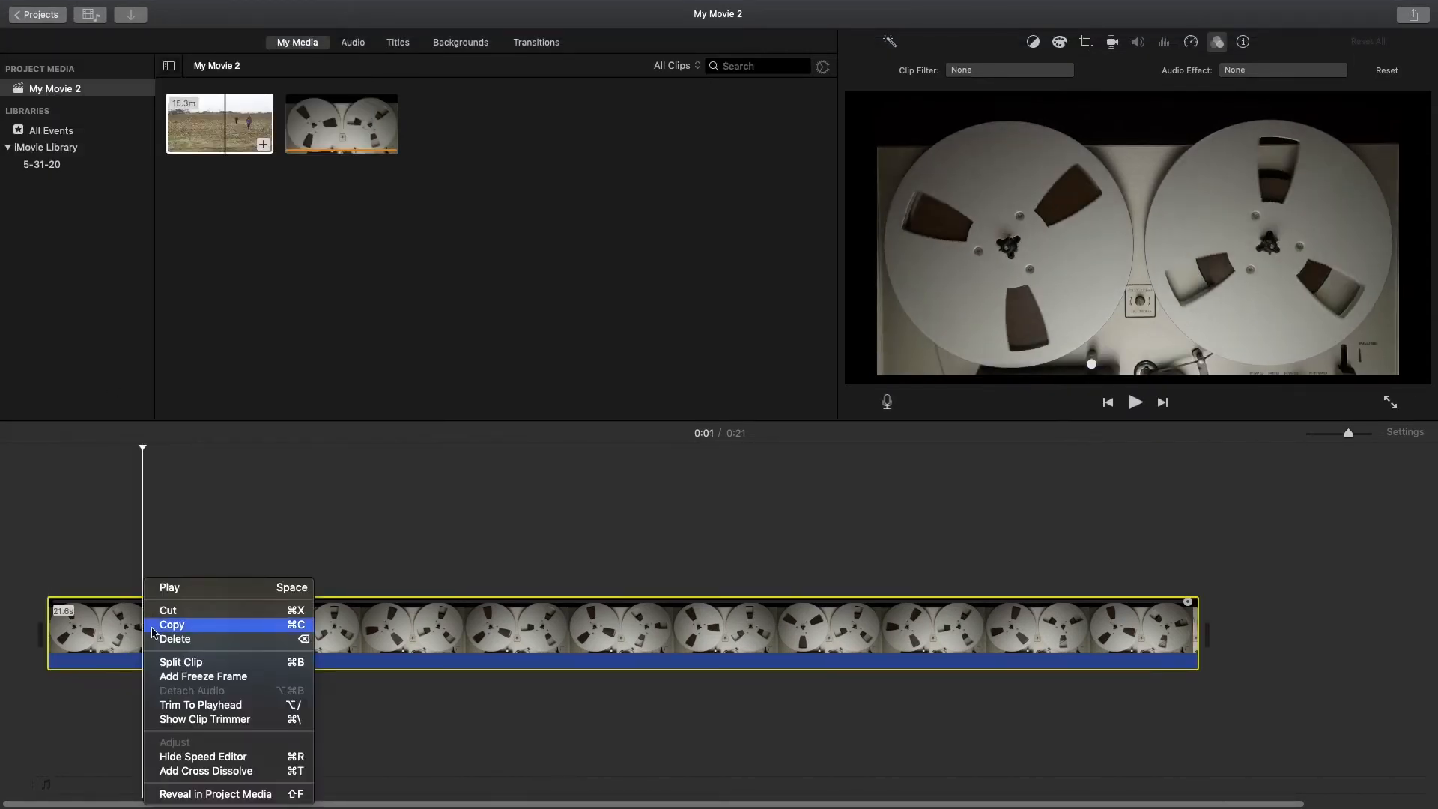
click(152, 638)
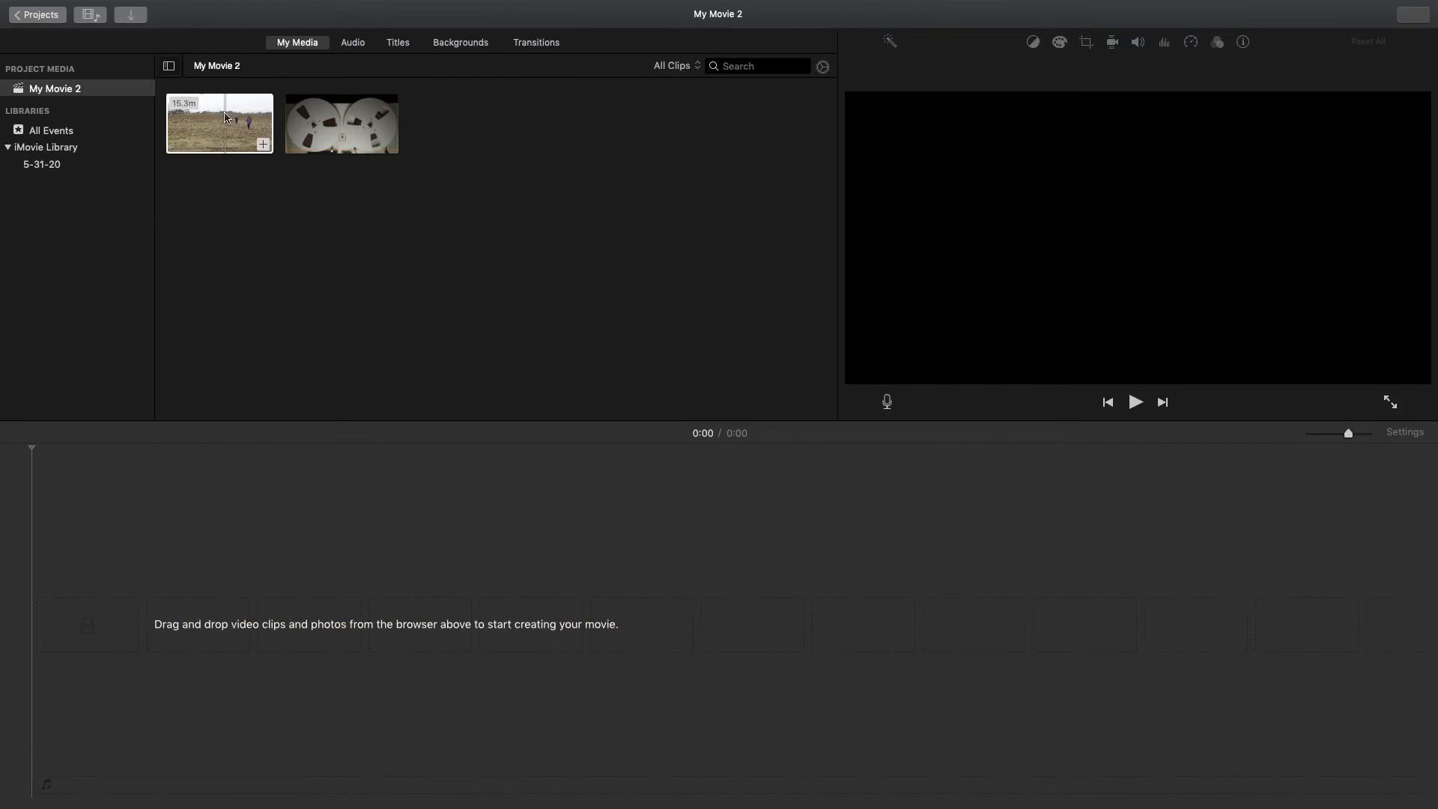
drag(226, 118, 128, 636)
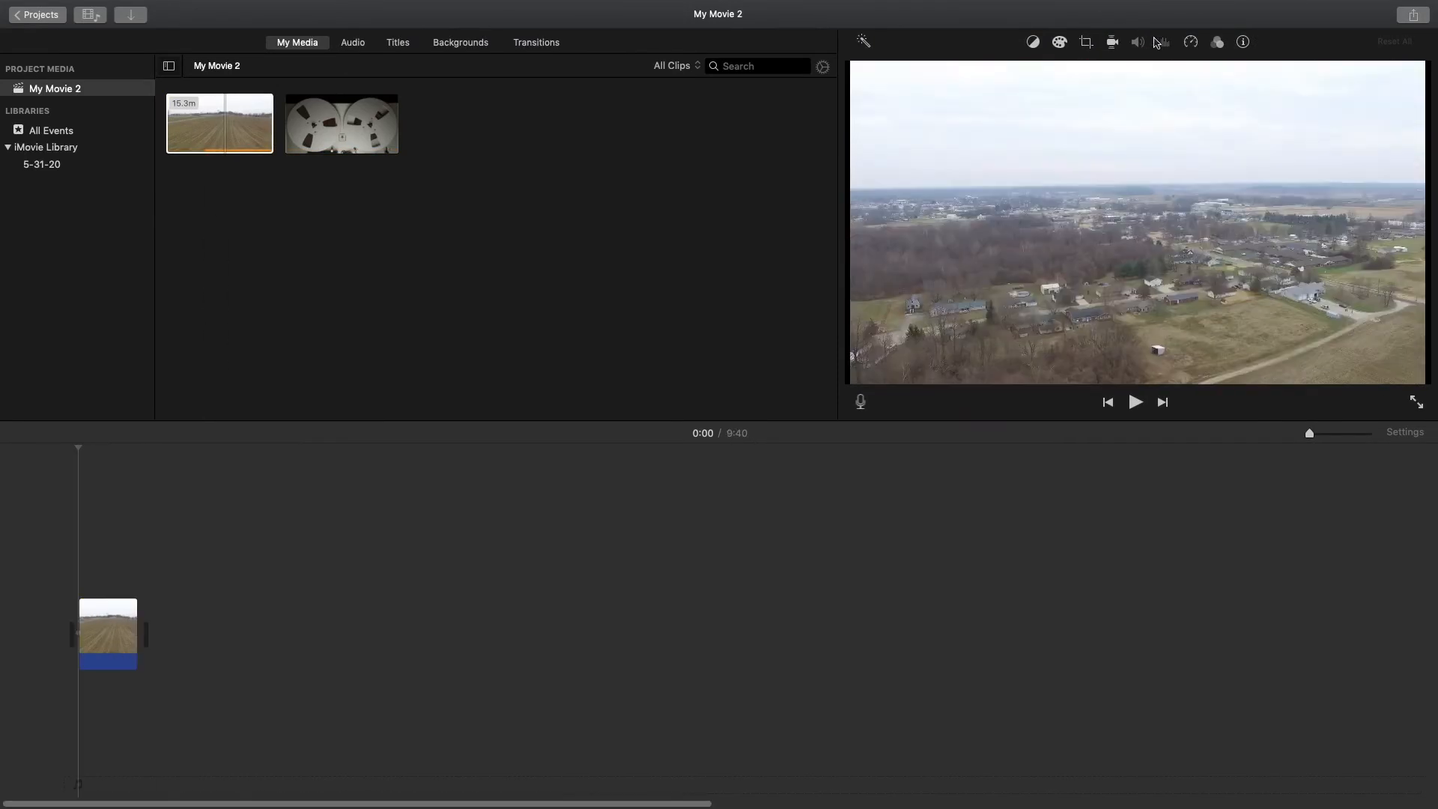
Play the aerial clip to about 0:04 and open its clip filter choices
key(space)
click(1216, 45)
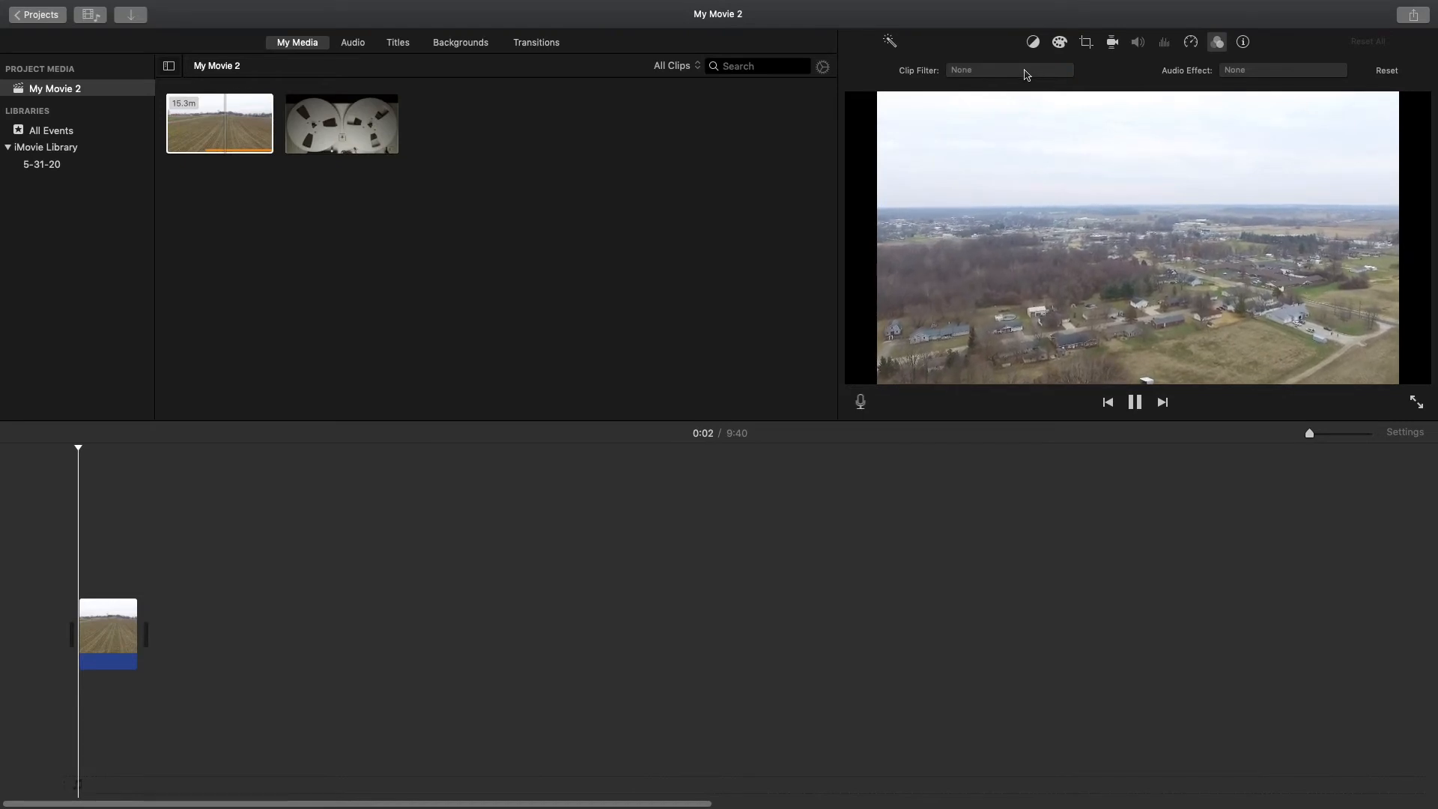
key(space)
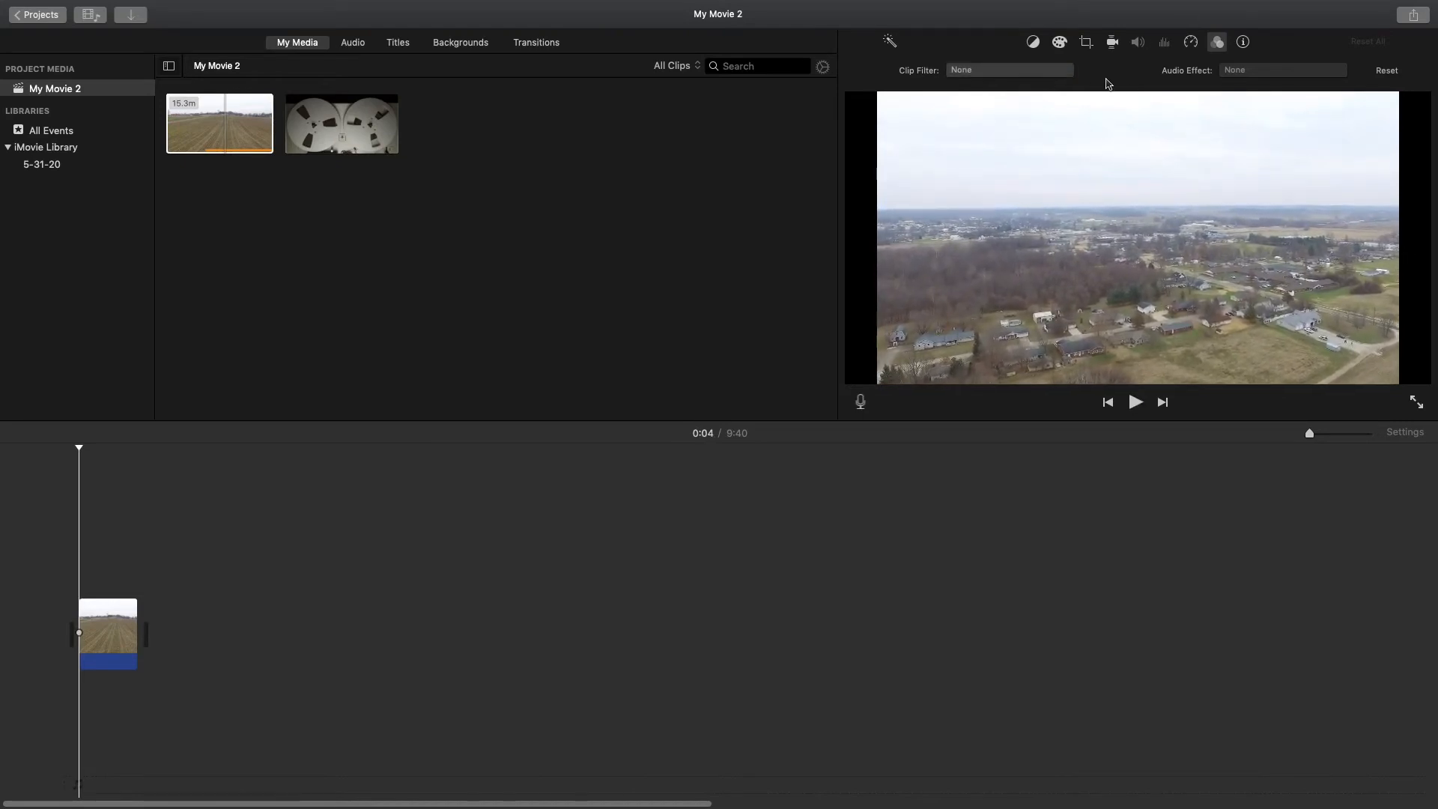
click(1043, 72)
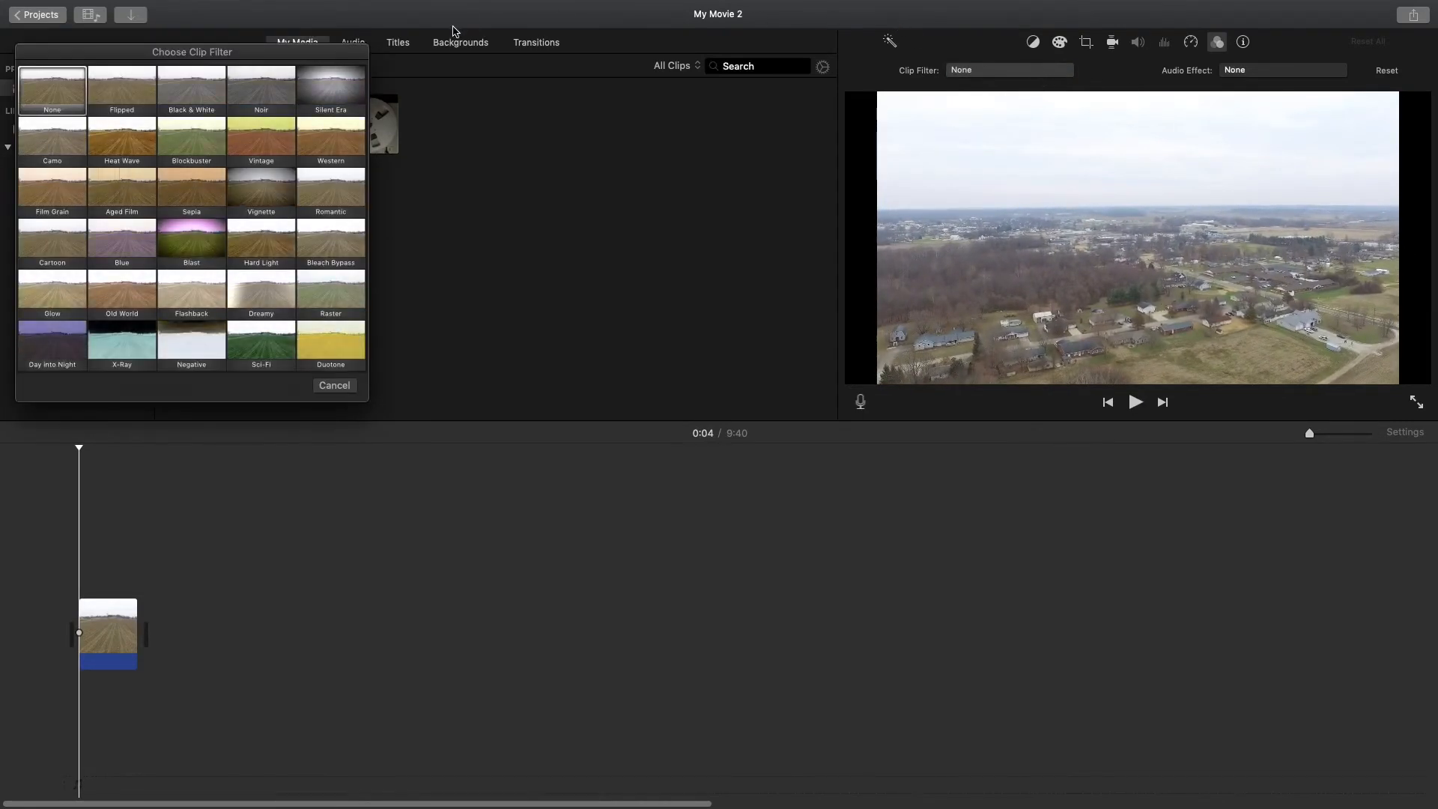
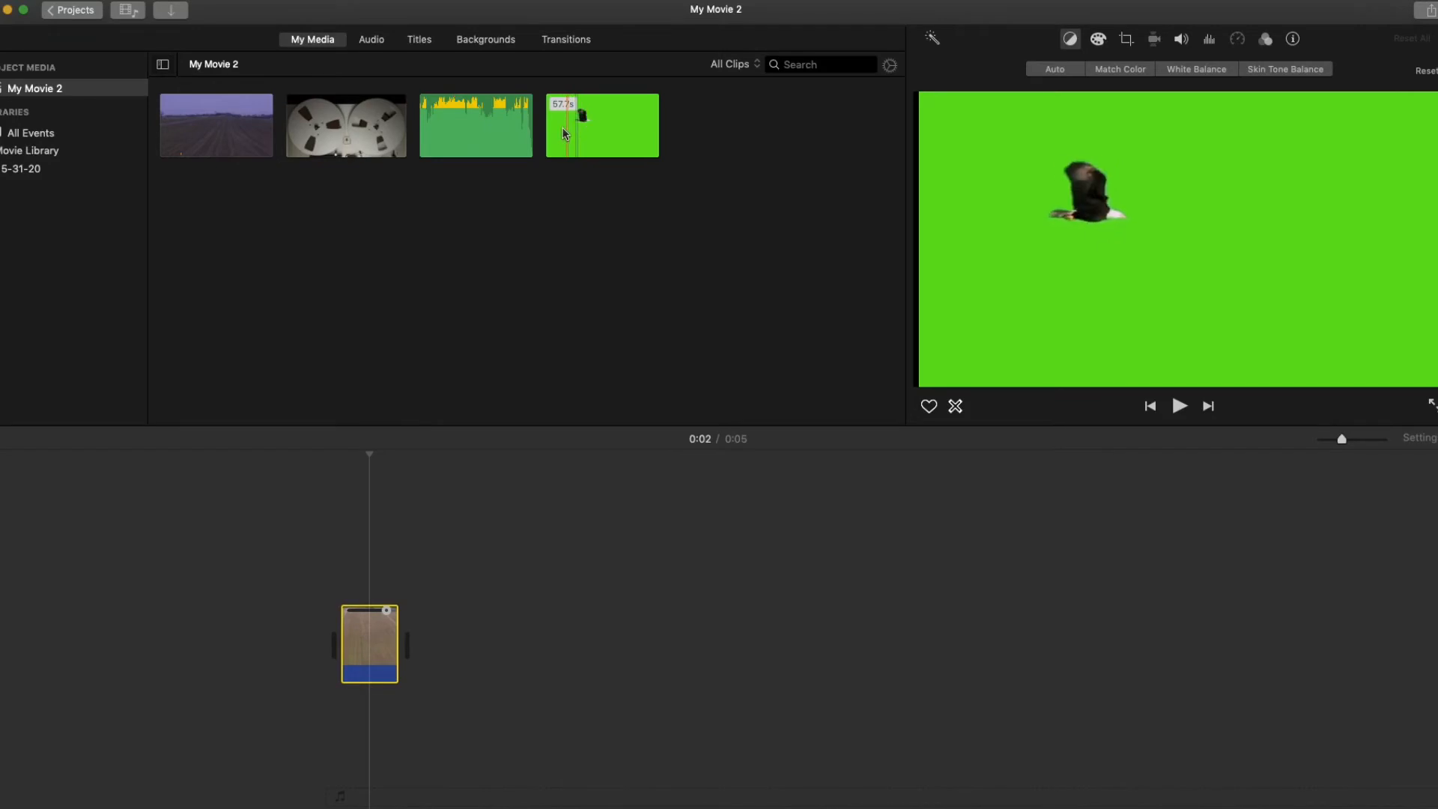
Overlay the green-screen eagle clip above the timeline clip and trim it to the length of the clip below
drag(592, 131, 441, 566)
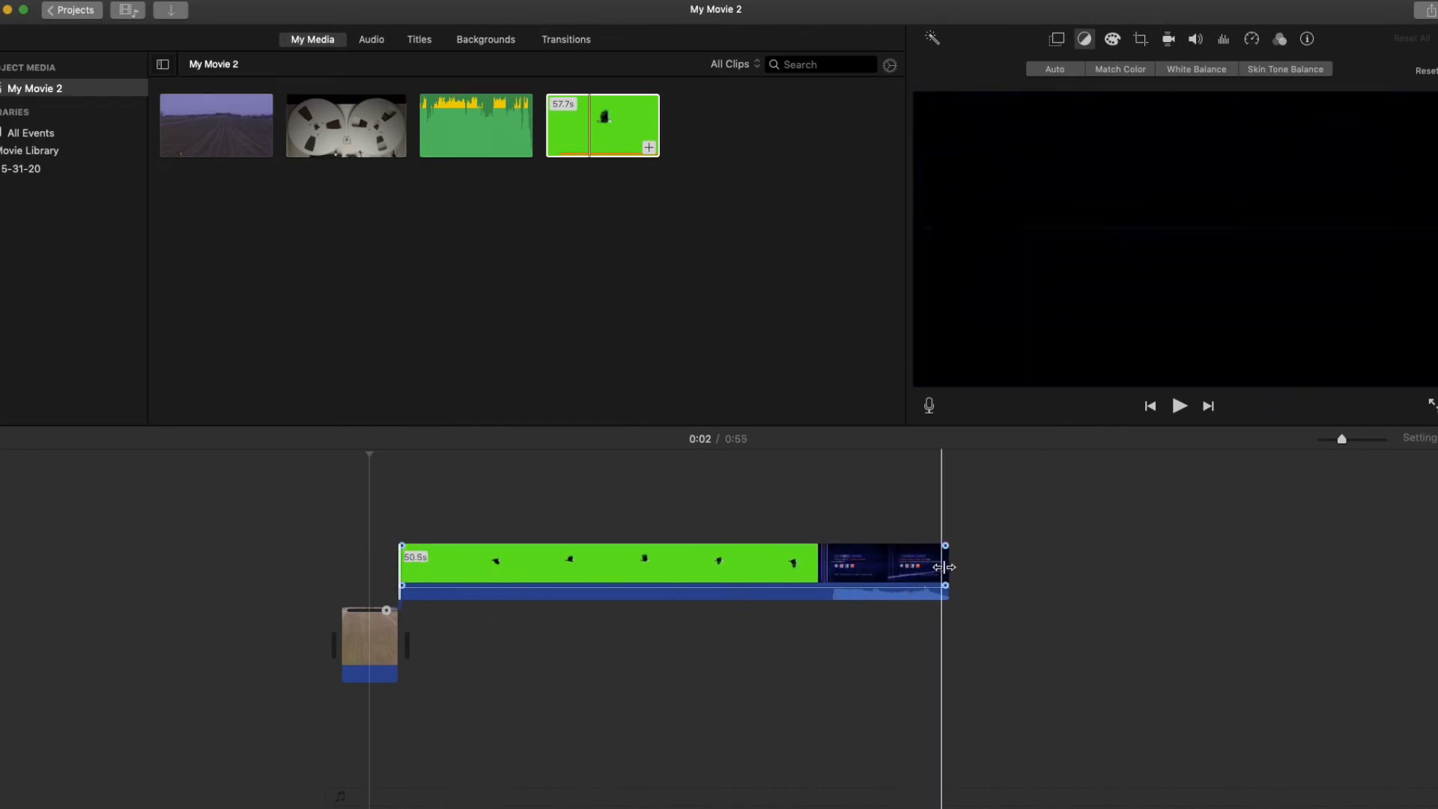
click(948, 567)
drag(947, 567, 403, 571)
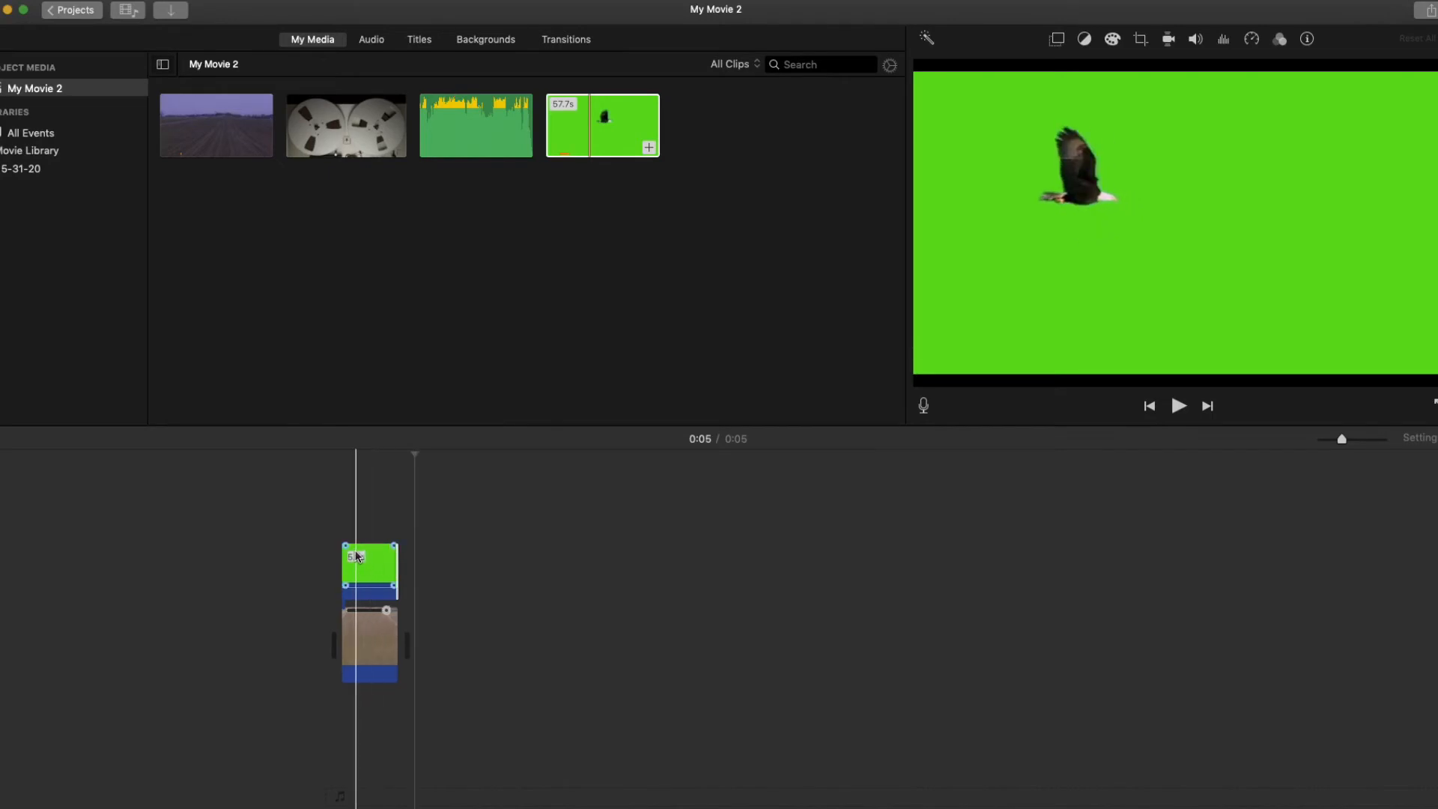
Set the eagle overlay clip to Green/Blue Screen and play the keyed result over the aerial footage
key(space)
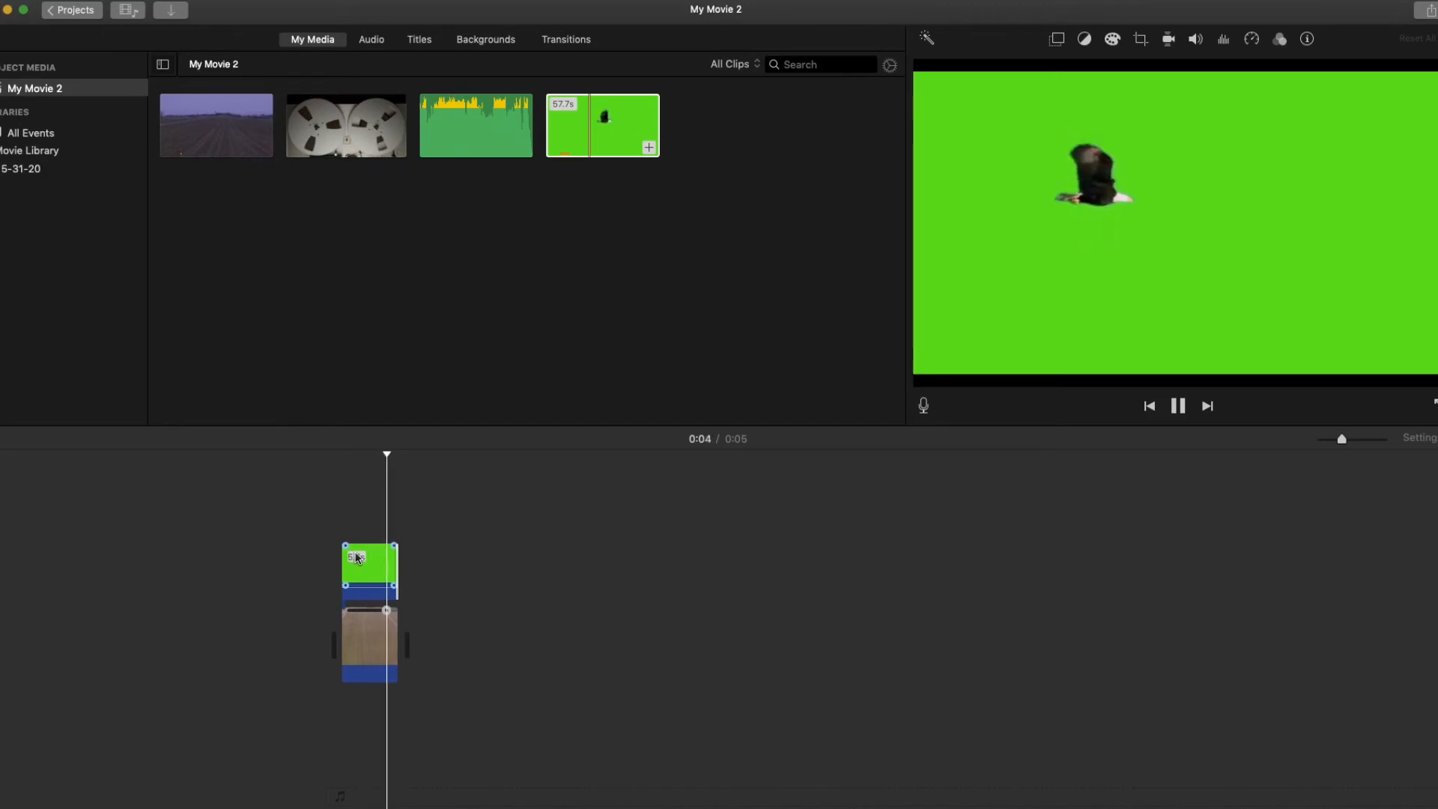
click(386, 573)
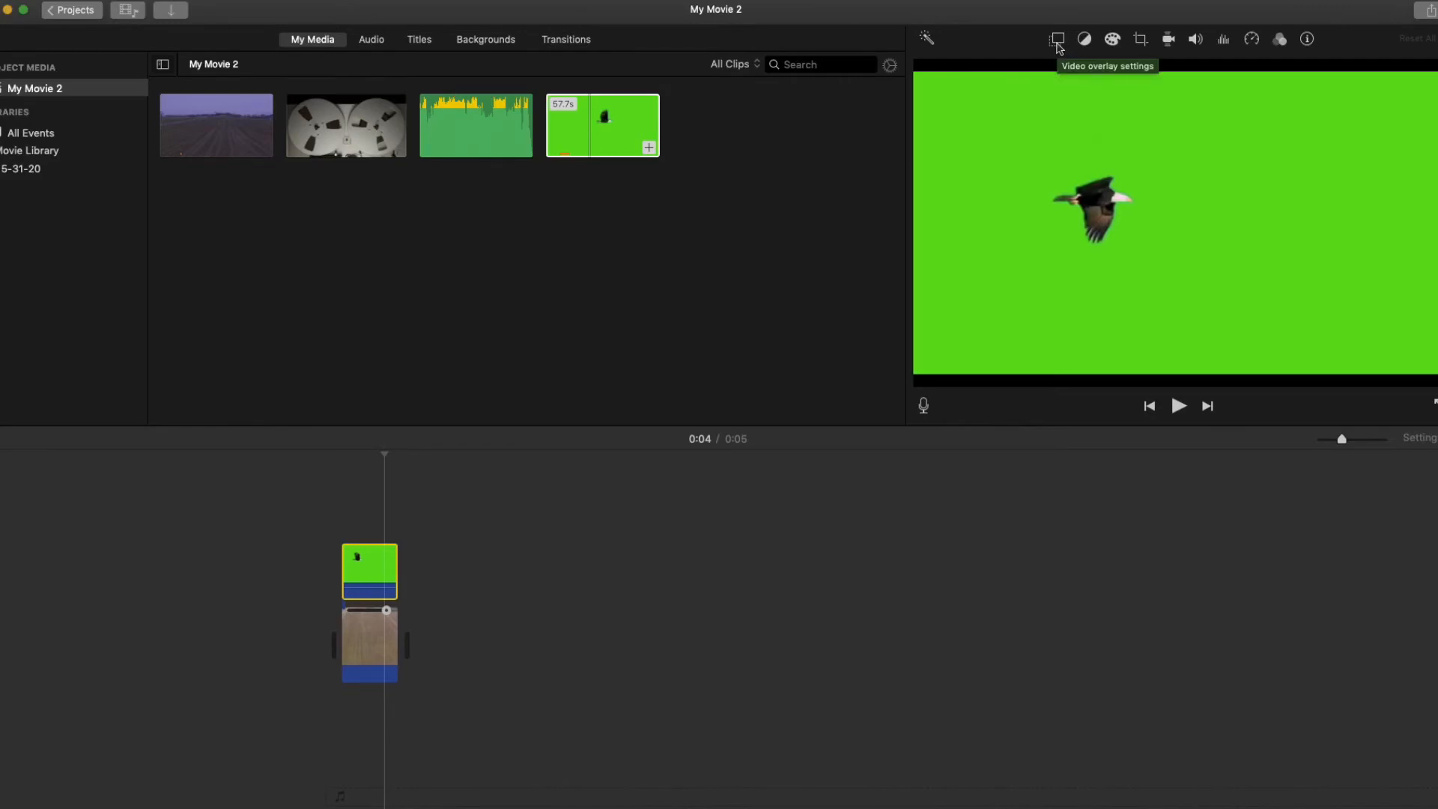
click(1057, 44)
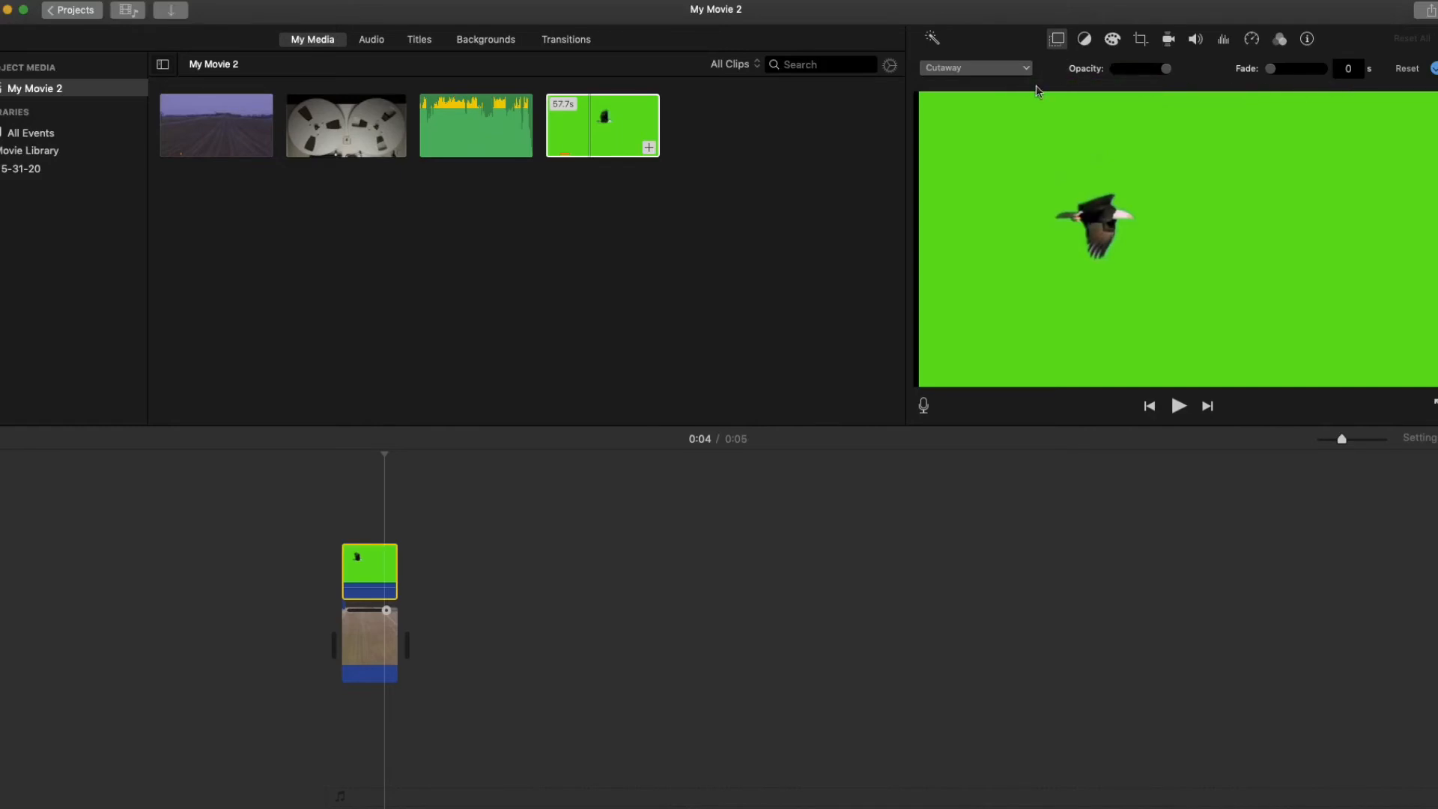
click(1008, 69)
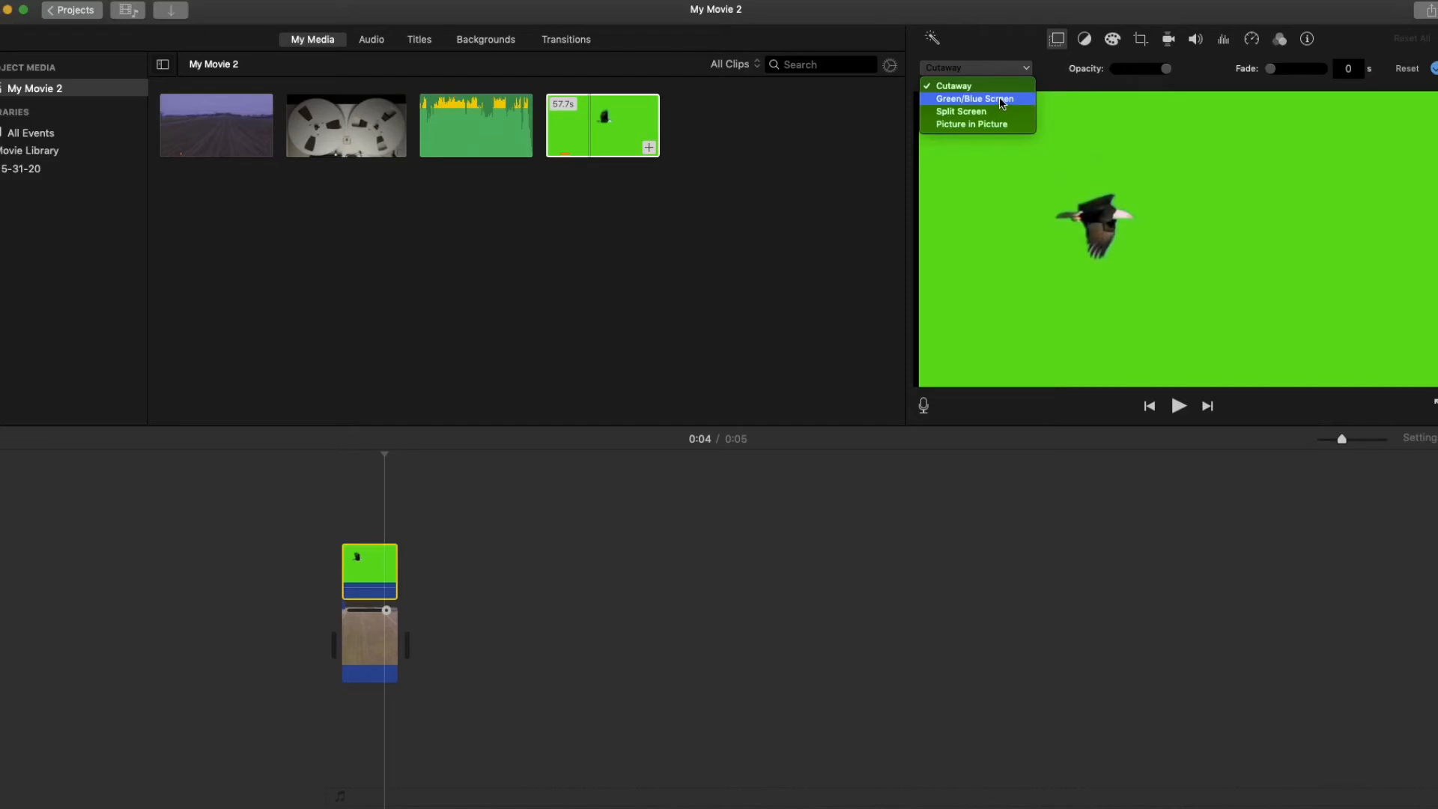
click(1001, 101)
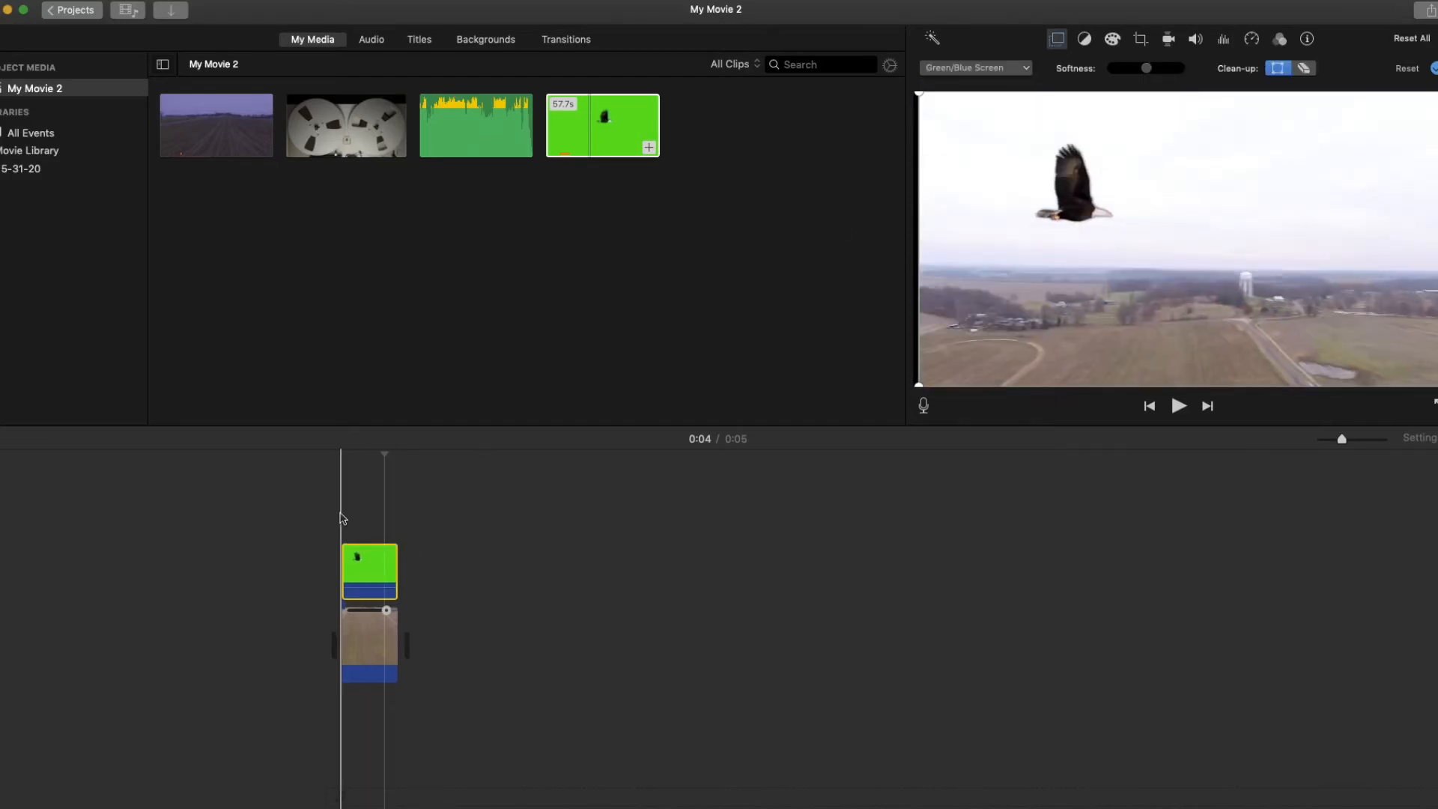
click(342, 518)
key(space)
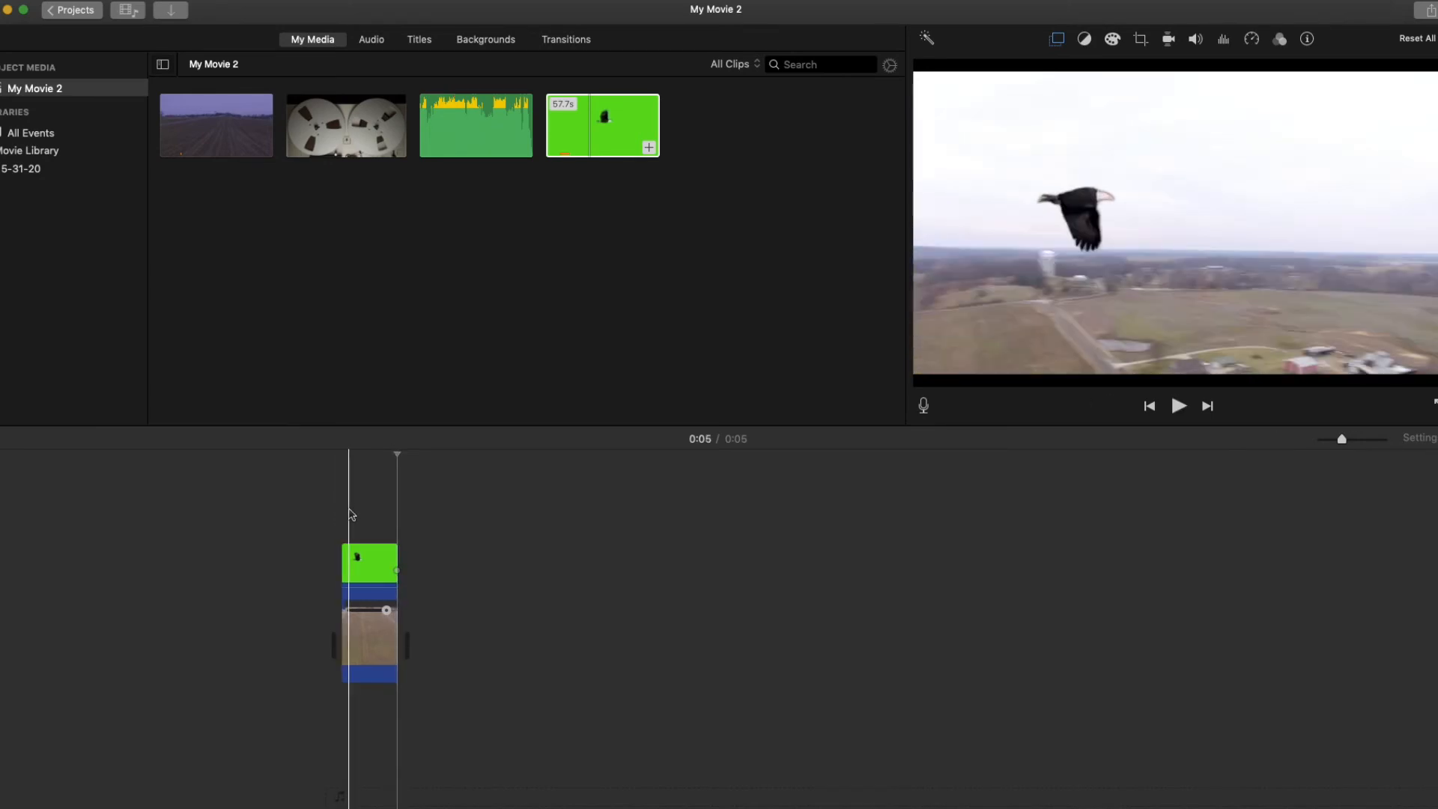
key(space)
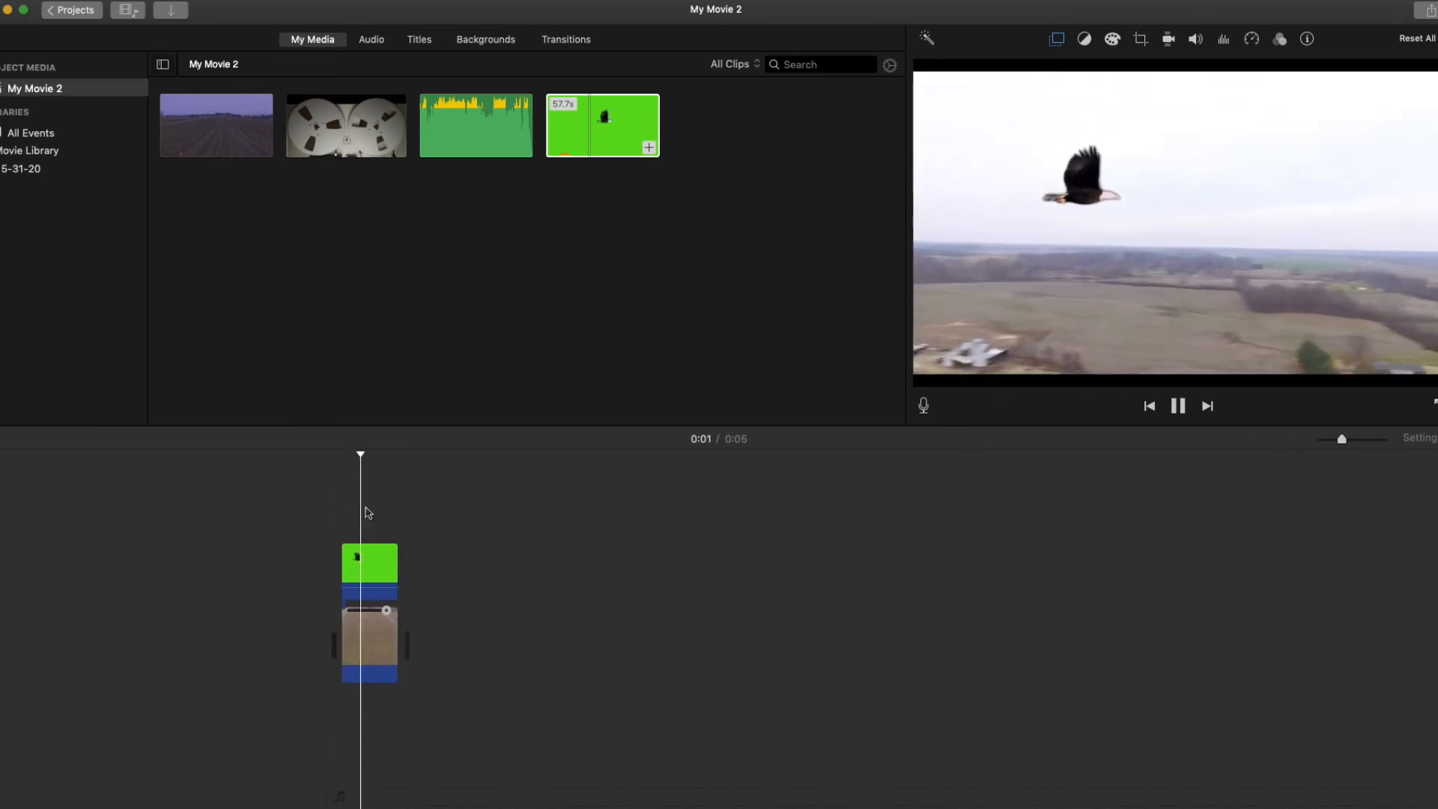
key(space)
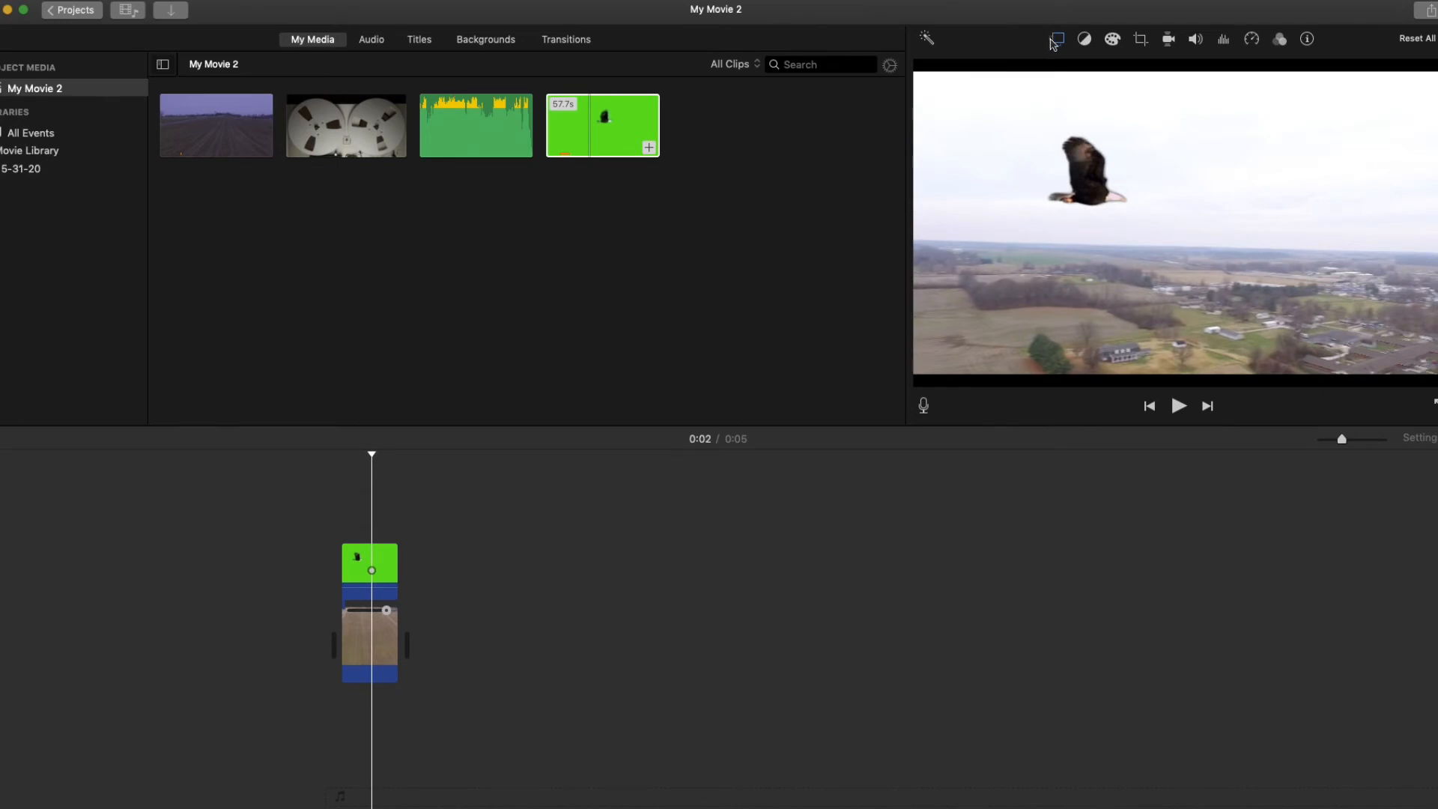
Change the eagle overlay to Picture in Picture, move its inset to the lower-left corner of the frame and play it
click(1053, 41)
click(995, 68)
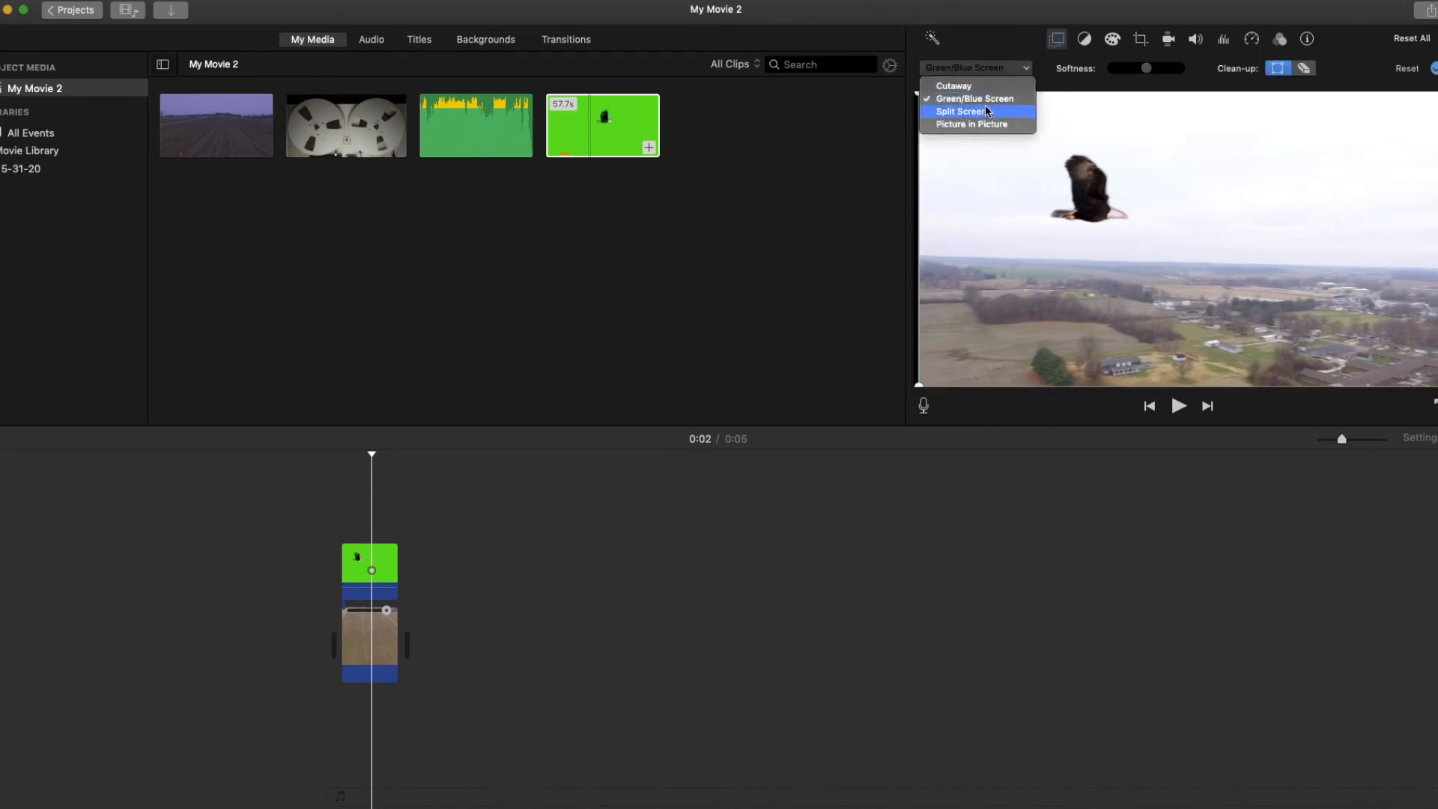
click(981, 124)
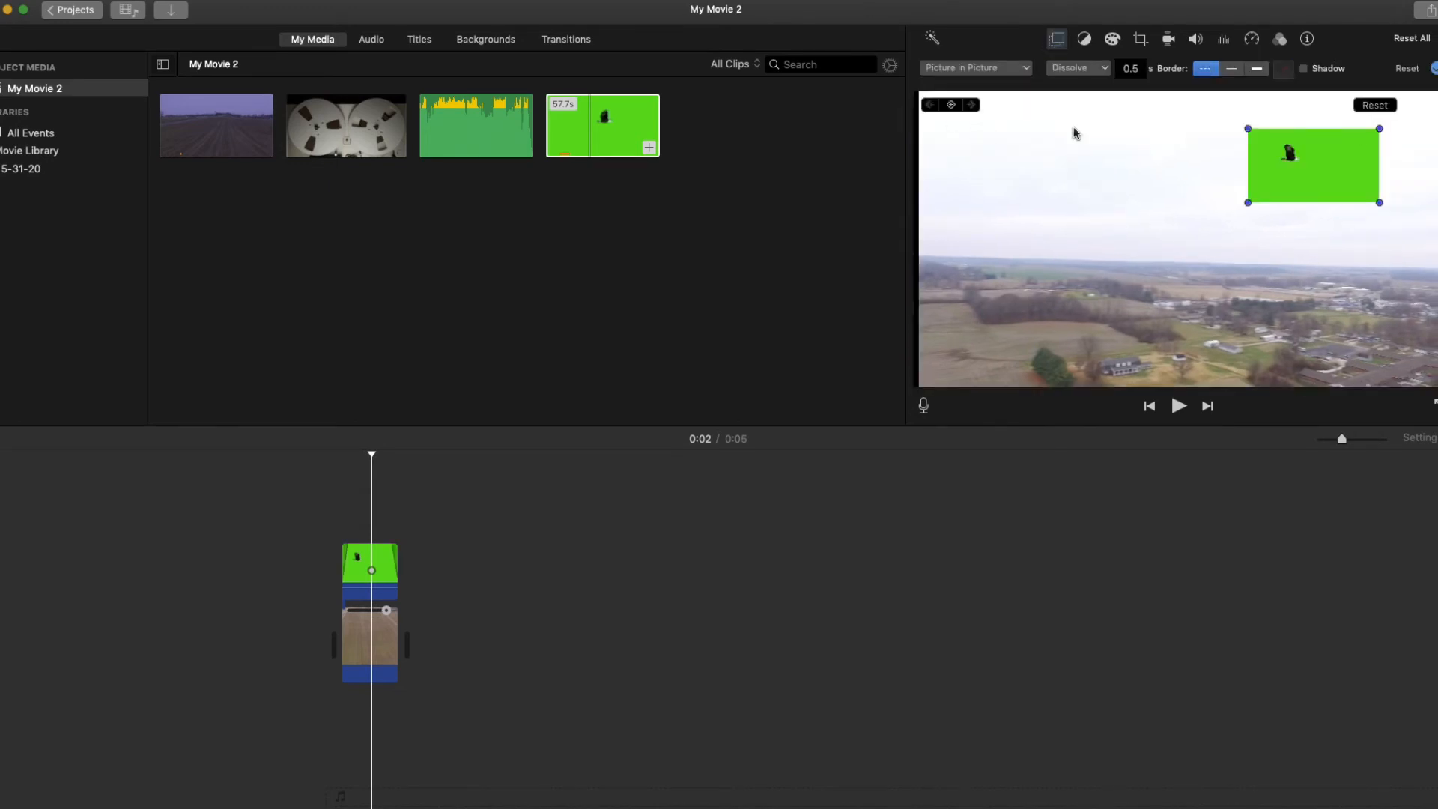
drag(1285, 175, 987, 315)
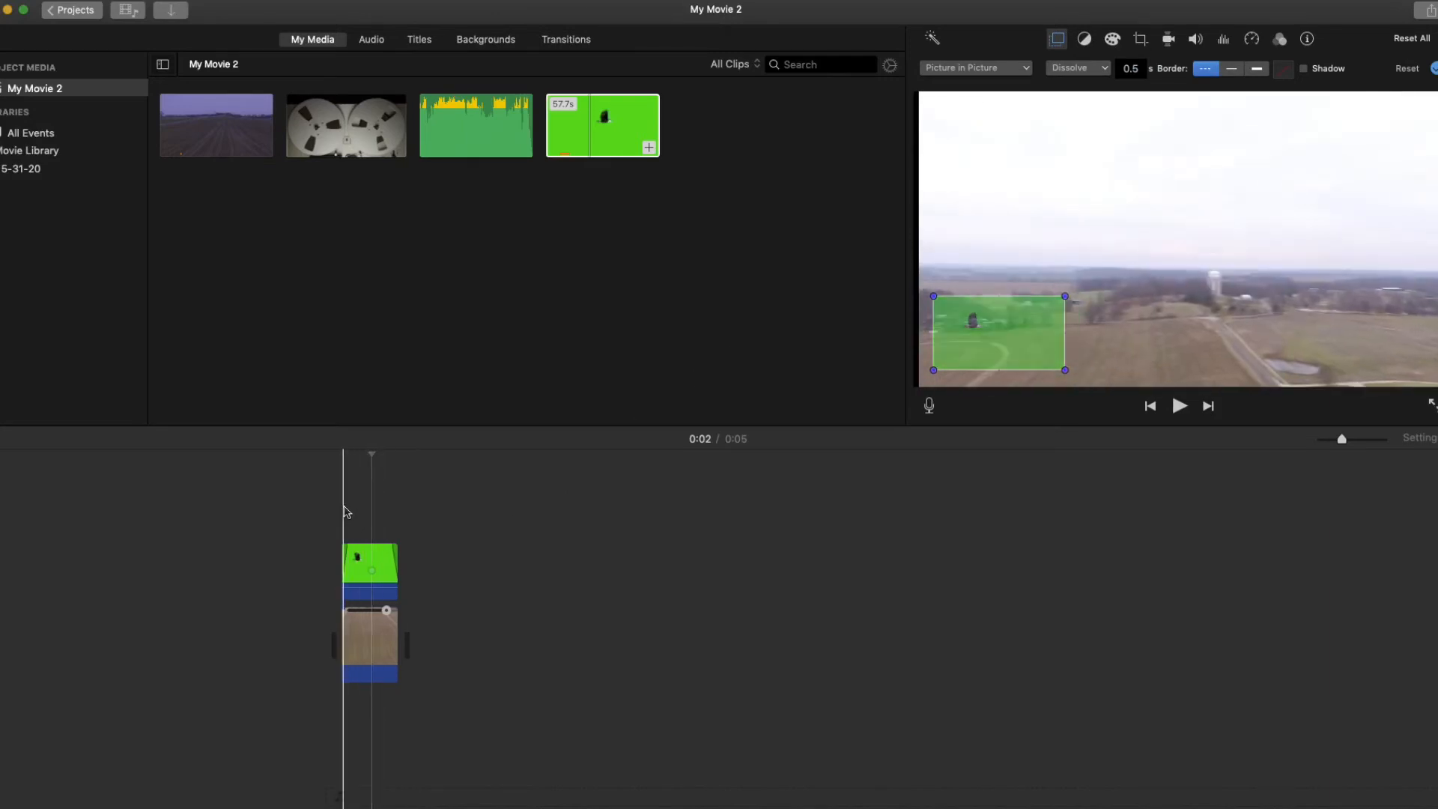
click(346, 511)
key(space)
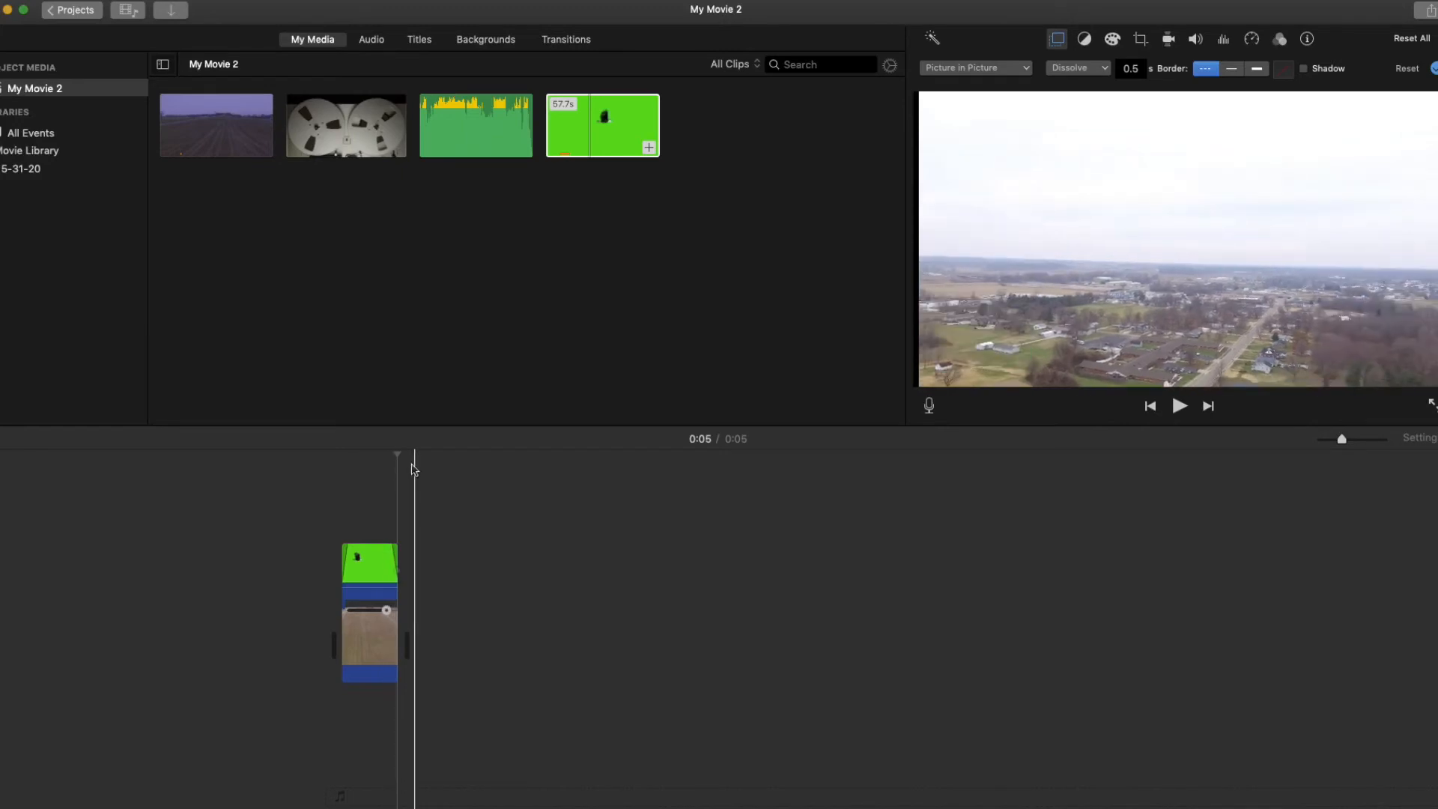
Change the eagle overlay to Split Screen with its position at Left and play the movie from the start
click(369, 566)
click(369, 566)
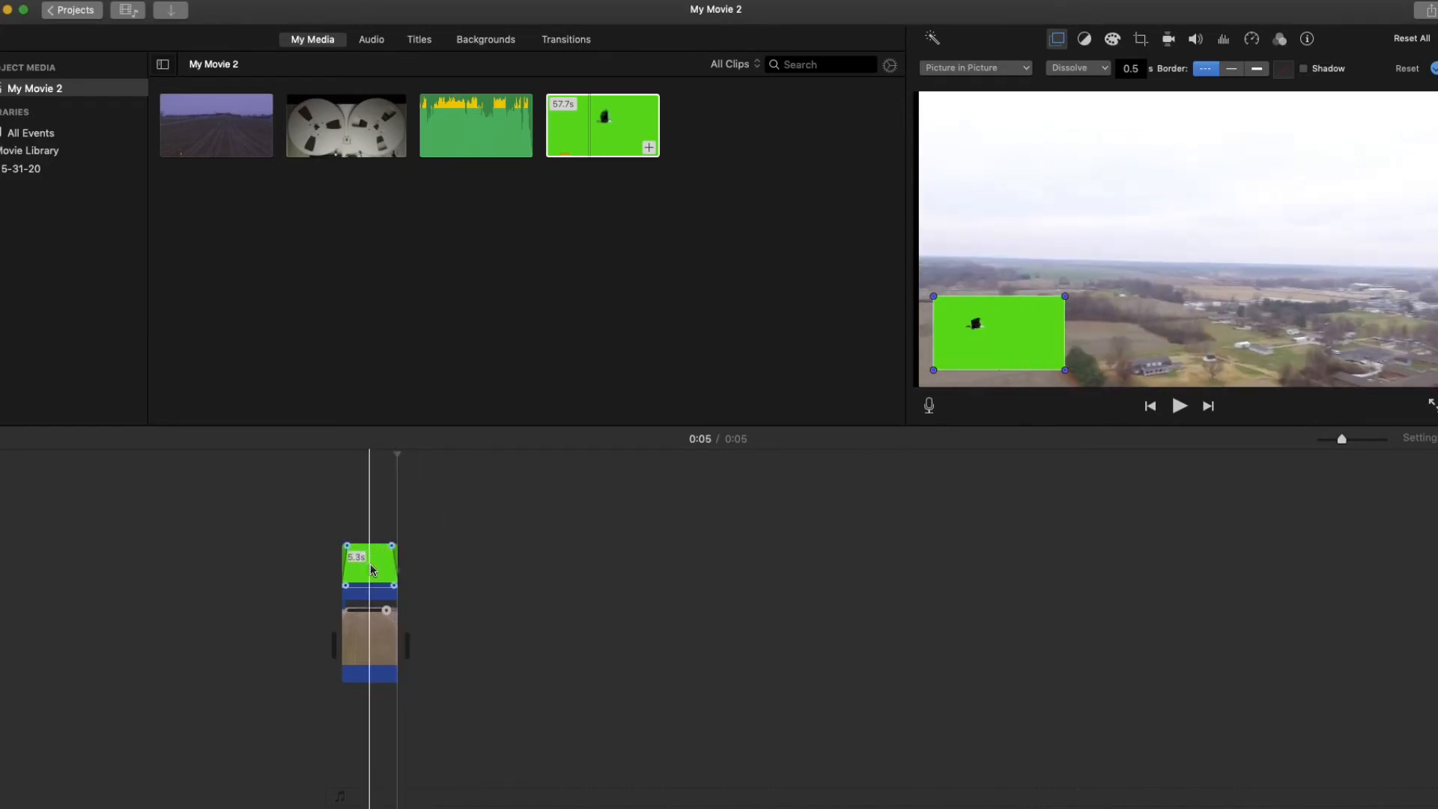
click(999, 69)
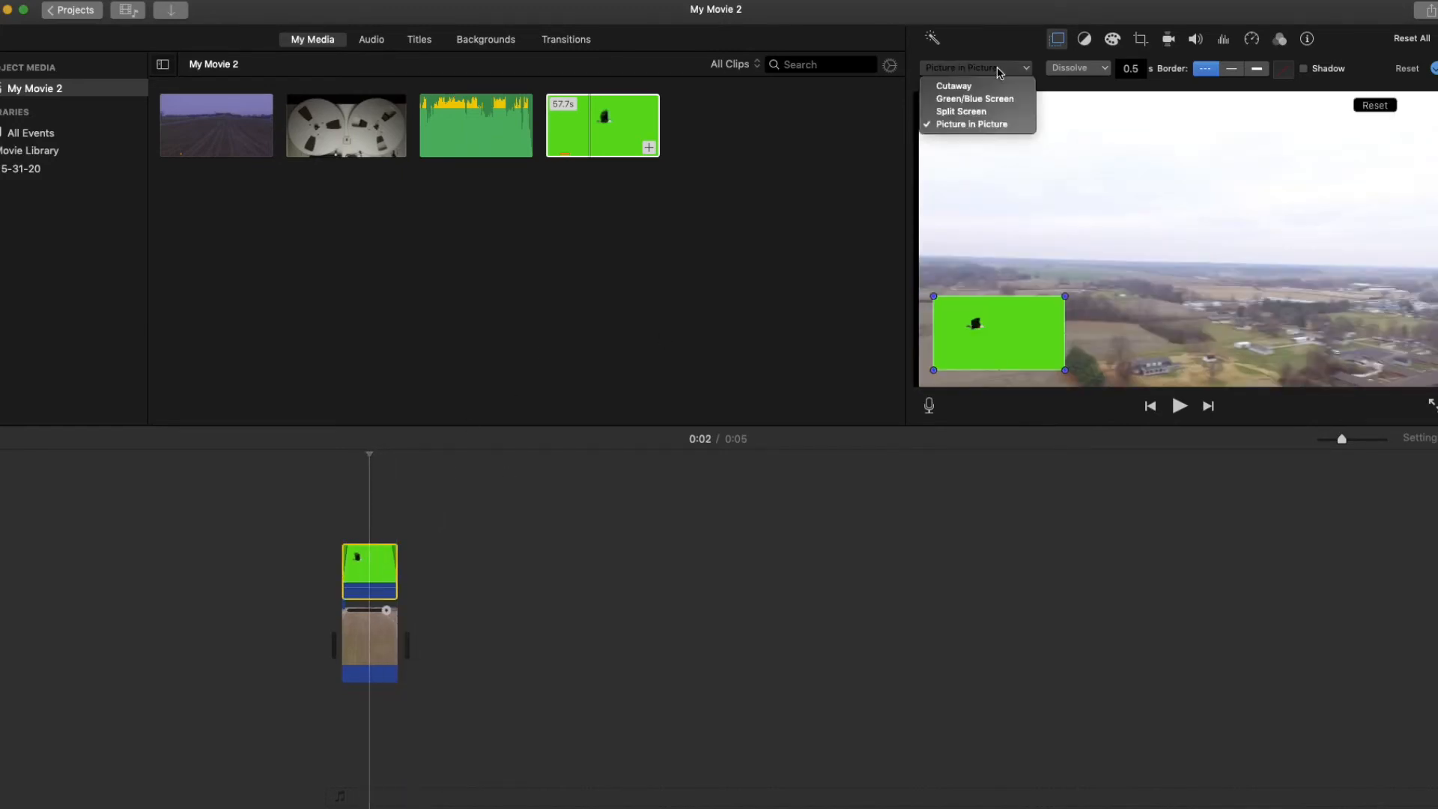
click(967, 112)
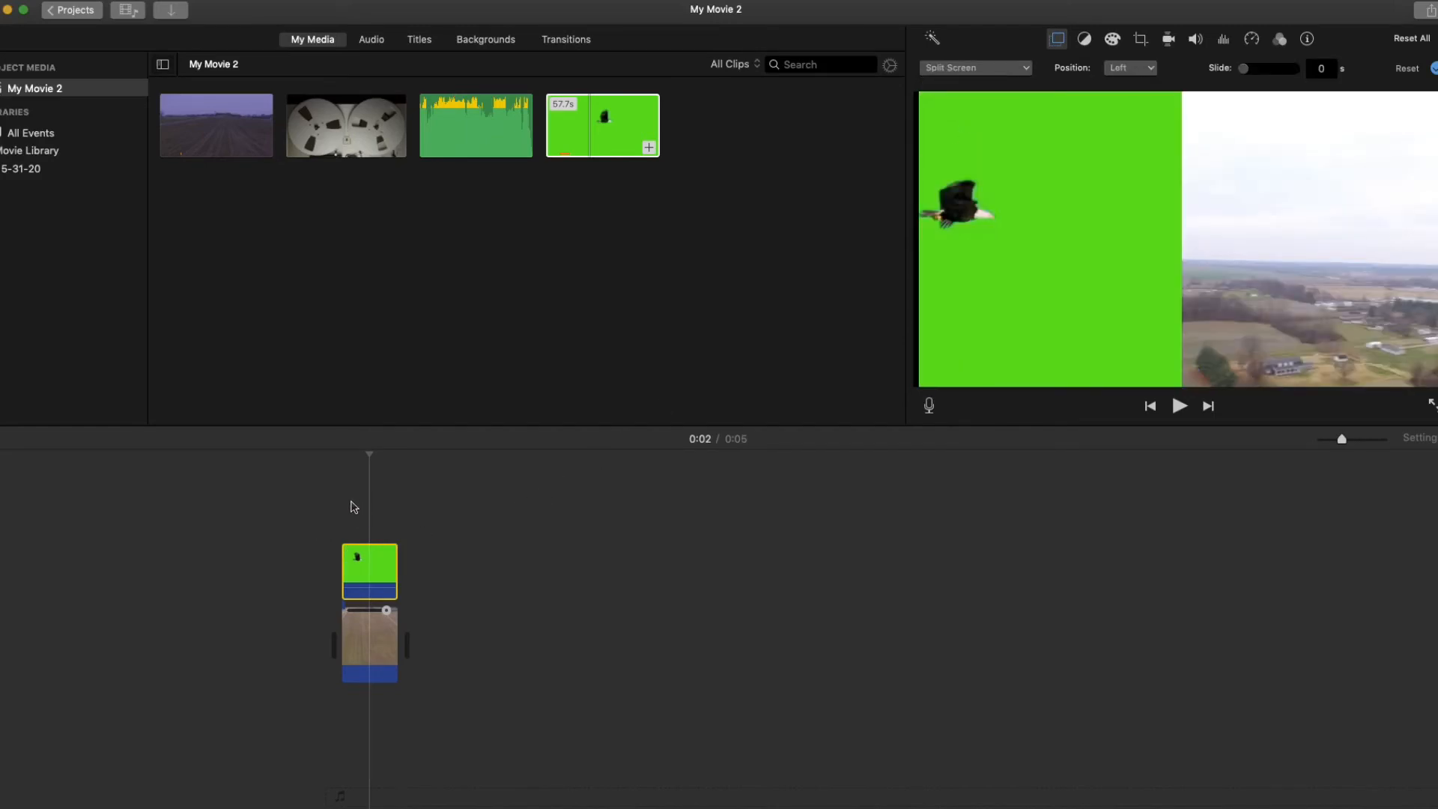
click(345, 508)
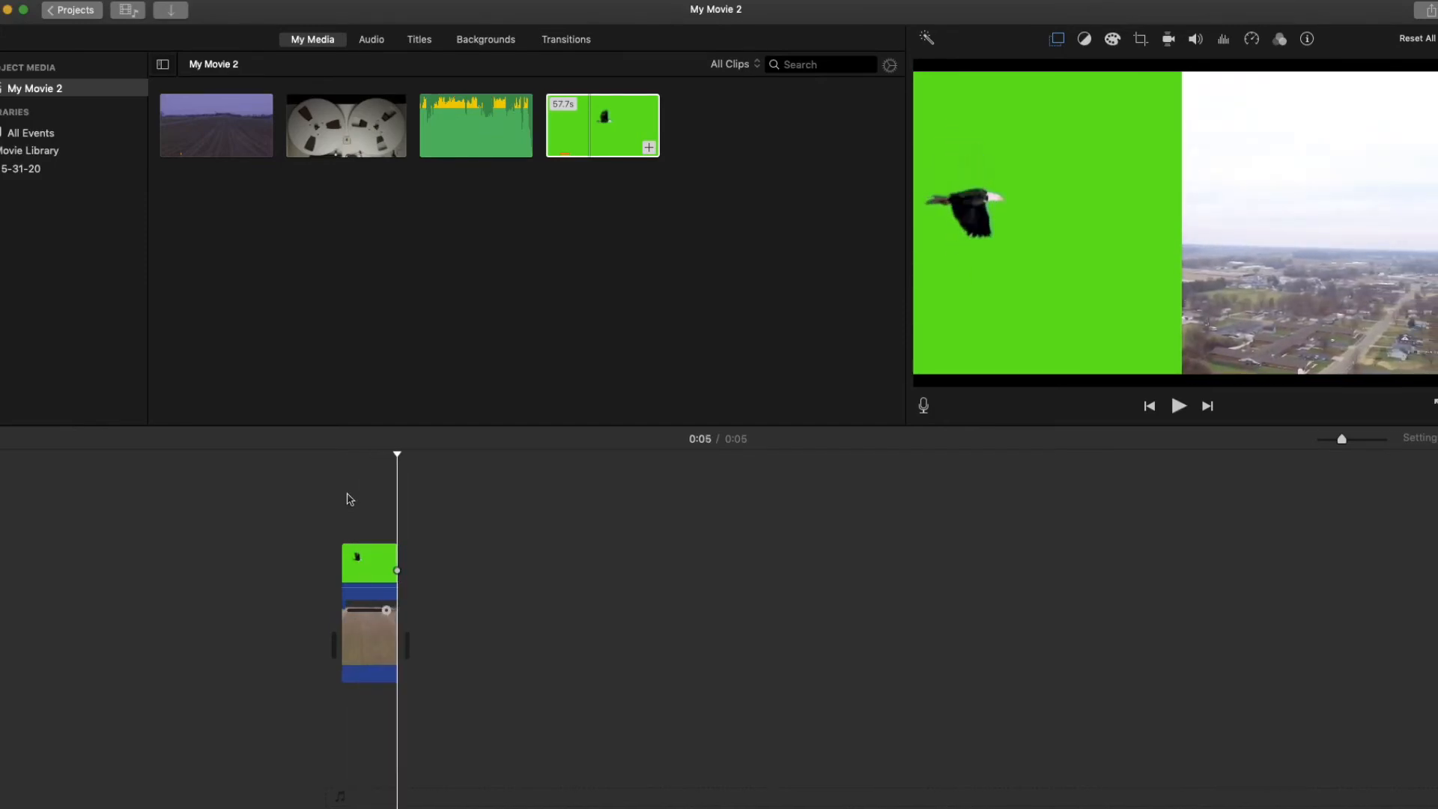
Switch the eagle overlay to Cutaway with opacity reduced to about half and play the blended result
click(1056, 39)
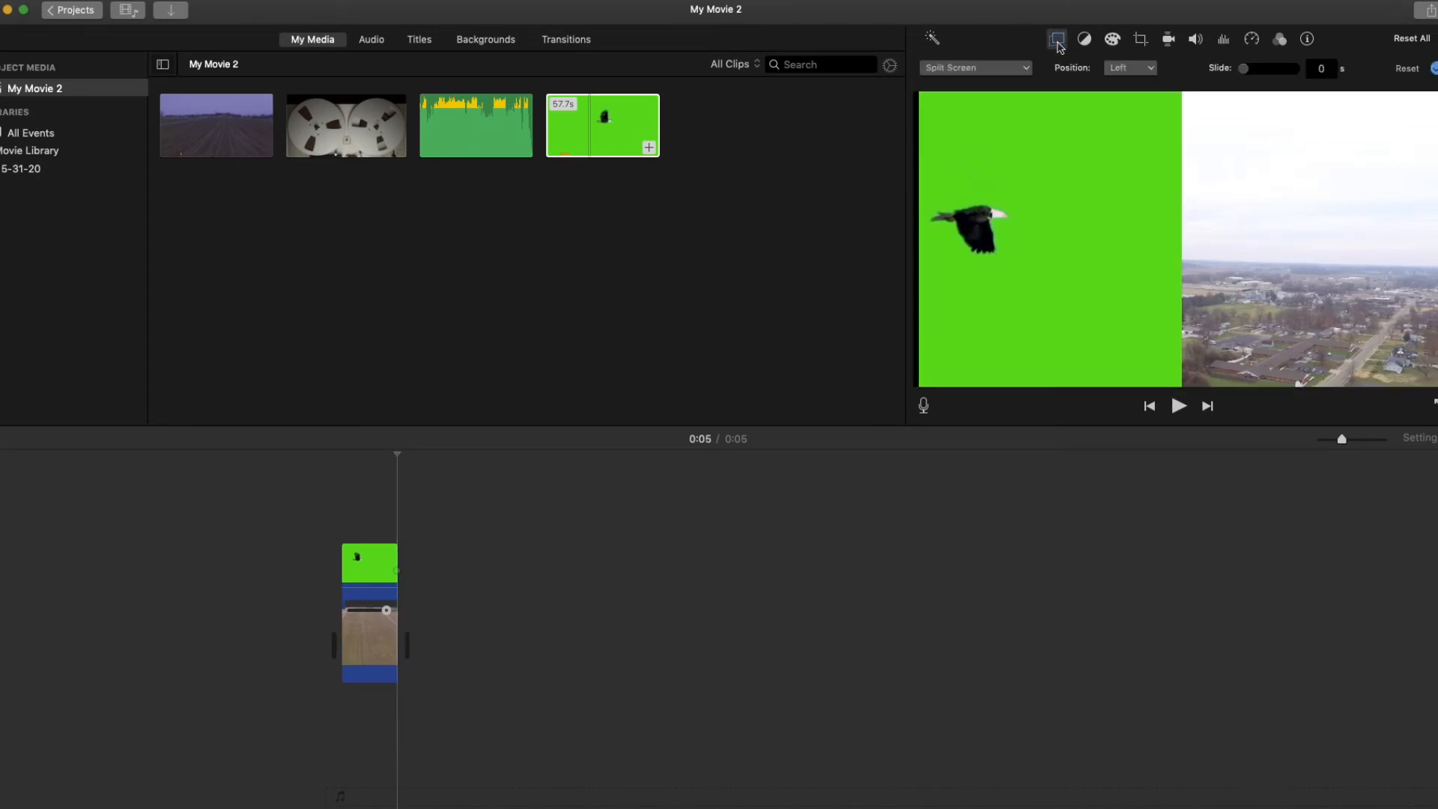
click(1016, 71)
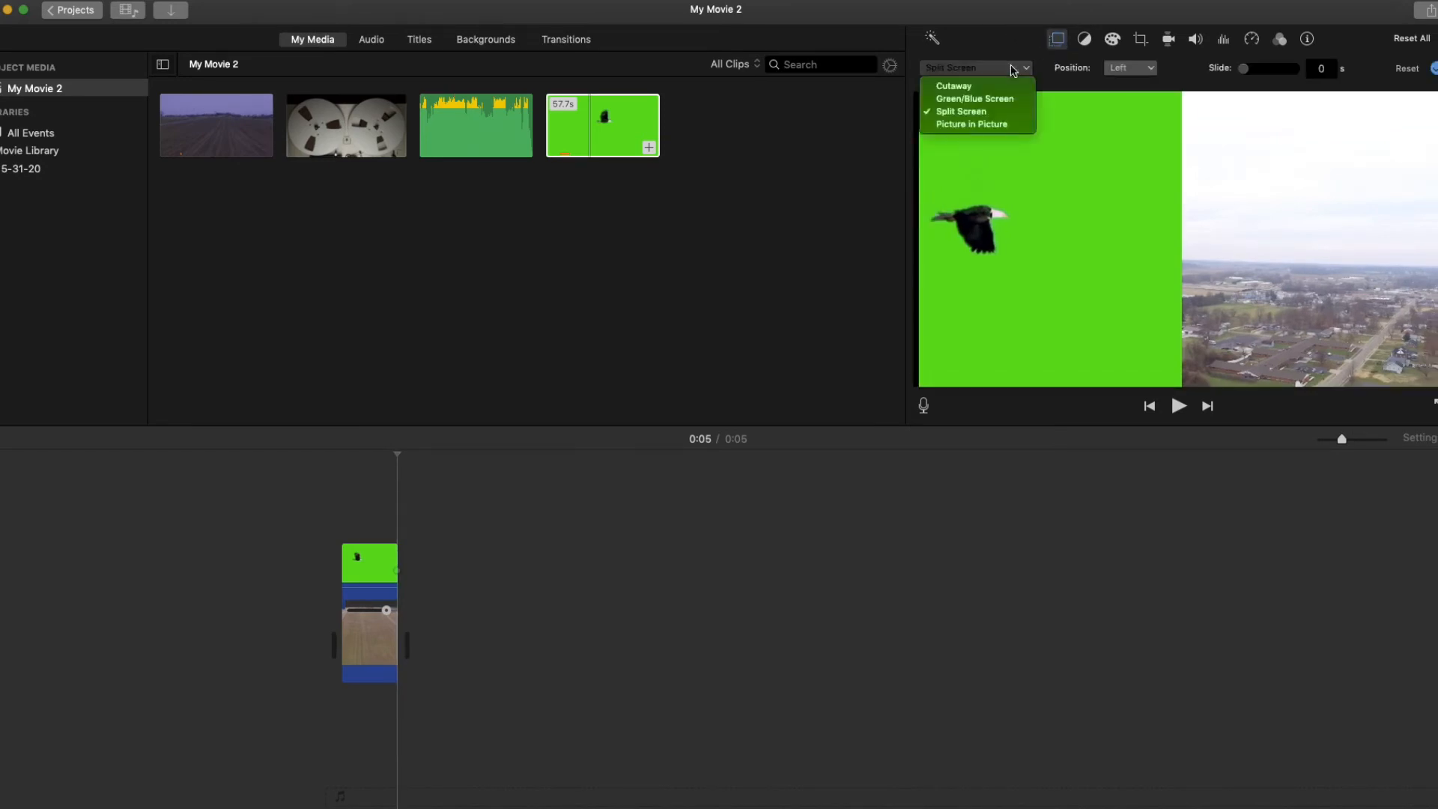
click(972, 87)
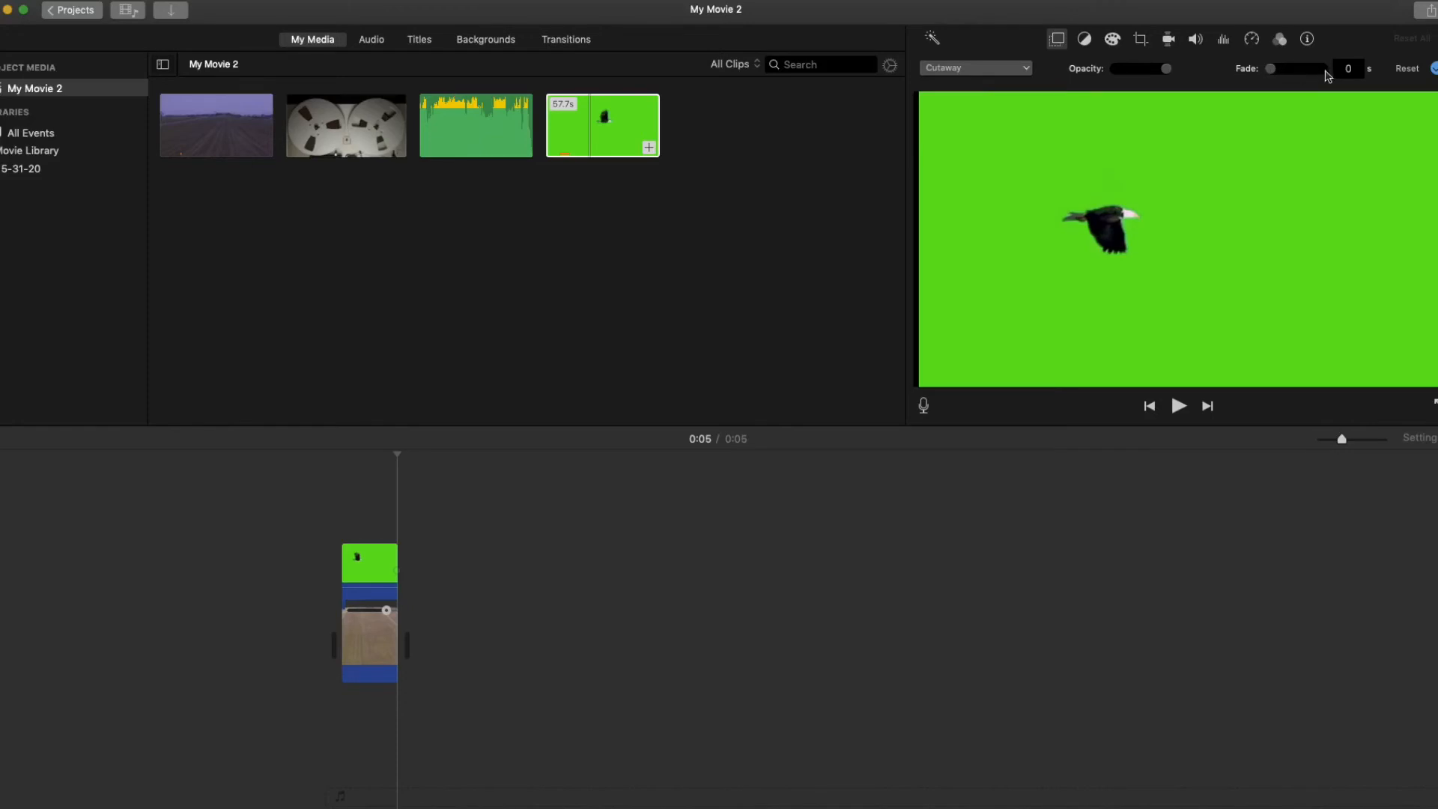
mouse_move(1165, 68)
mouse_down()
mouse_move(1102, 75)
mouse_move(1155, 71)
mouse_move(1140, 72)
mouse_up()
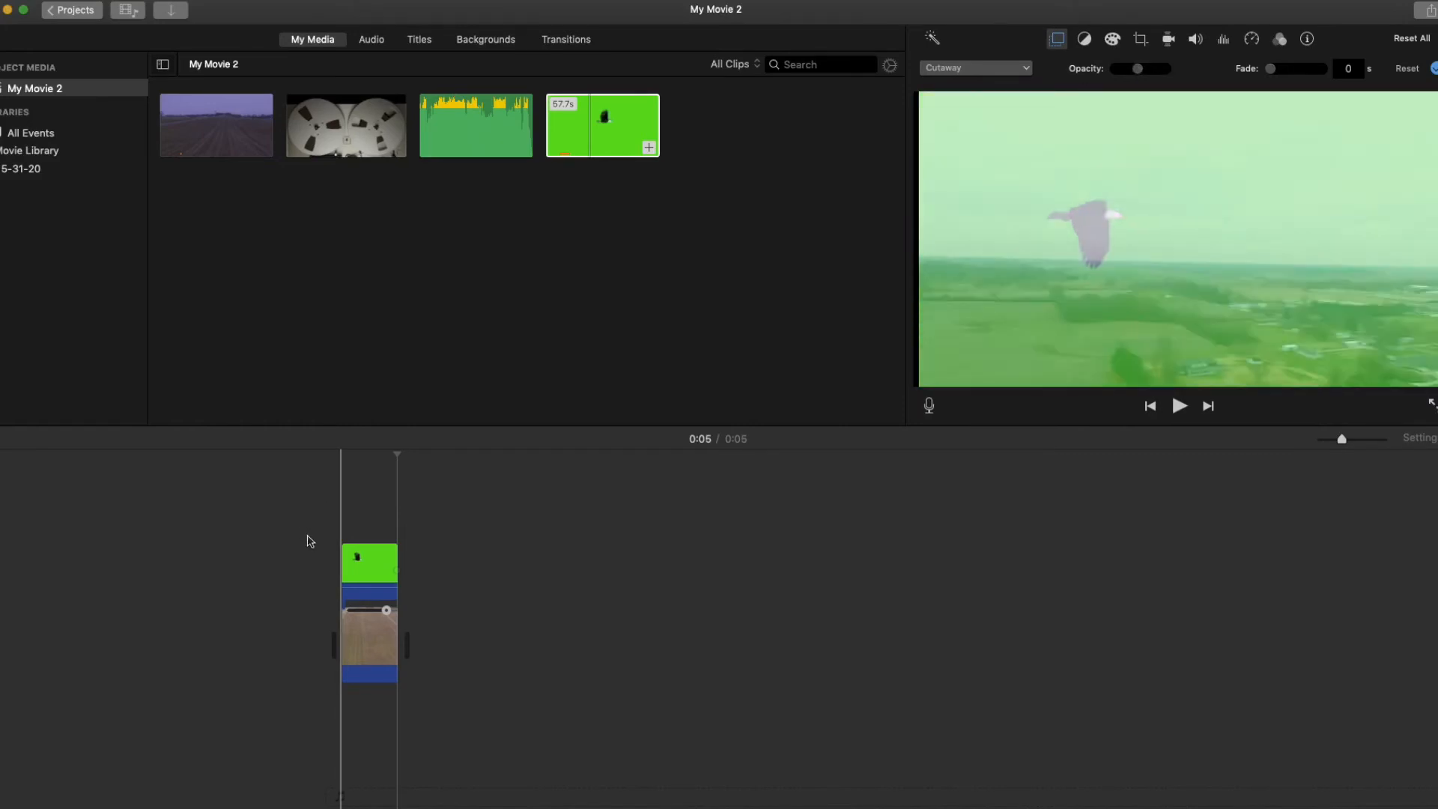
click(346, 508)
key(space)
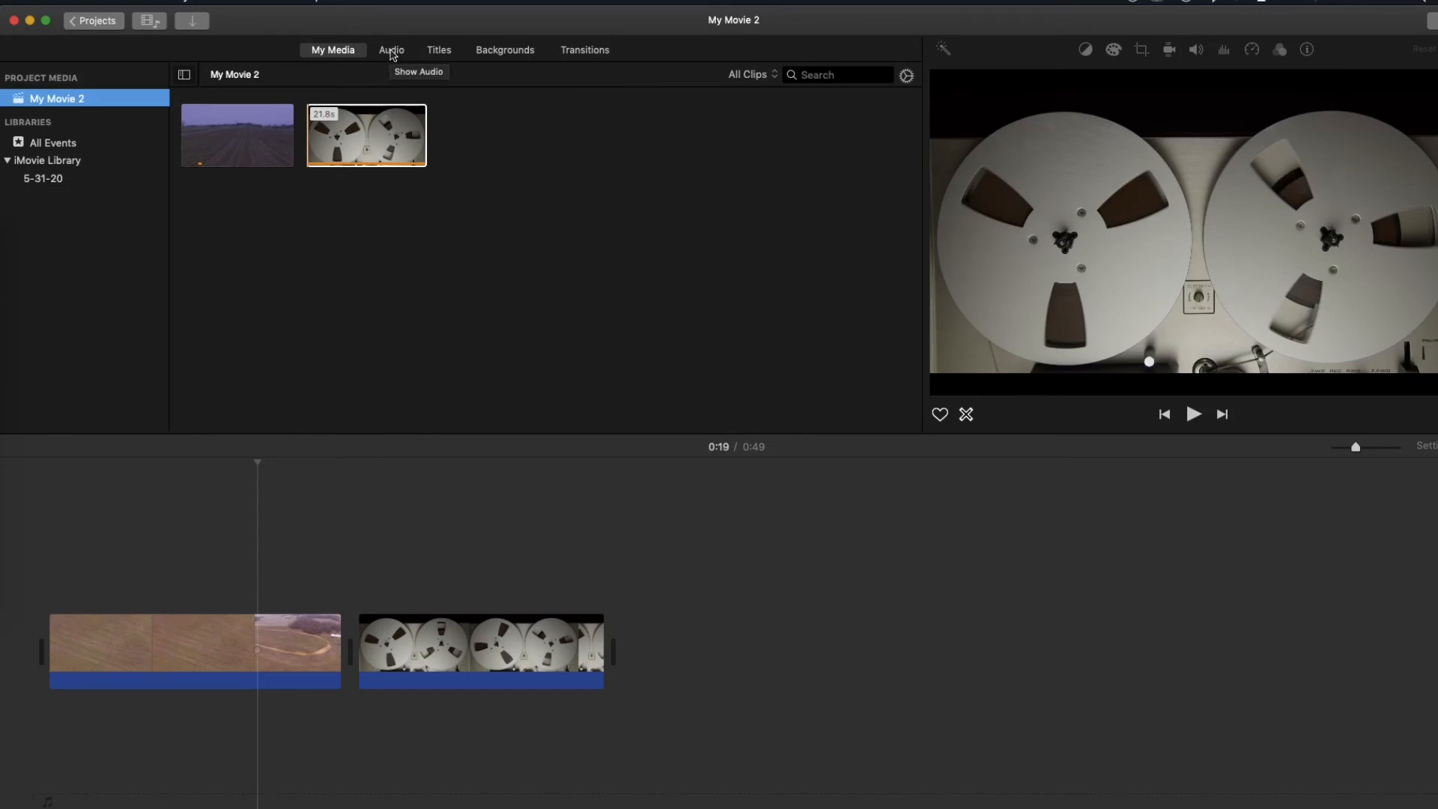
Add "Apex Legends - Iron Crown Music Epic Arrangement (HQ)" from iTunes beneath the timeline clips and set its volume to 50%
click(391, 50)
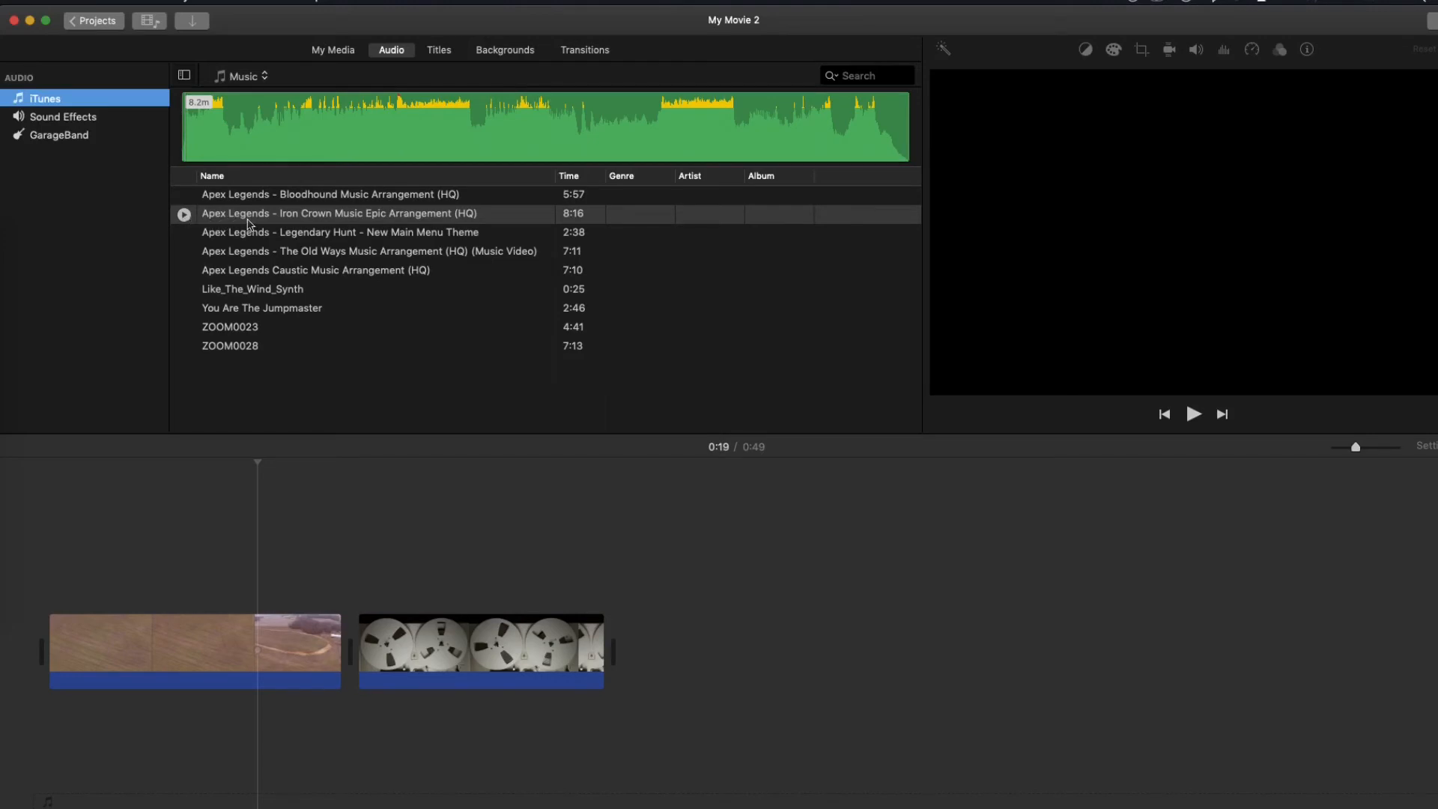
drag(256, 218, 60, 768)
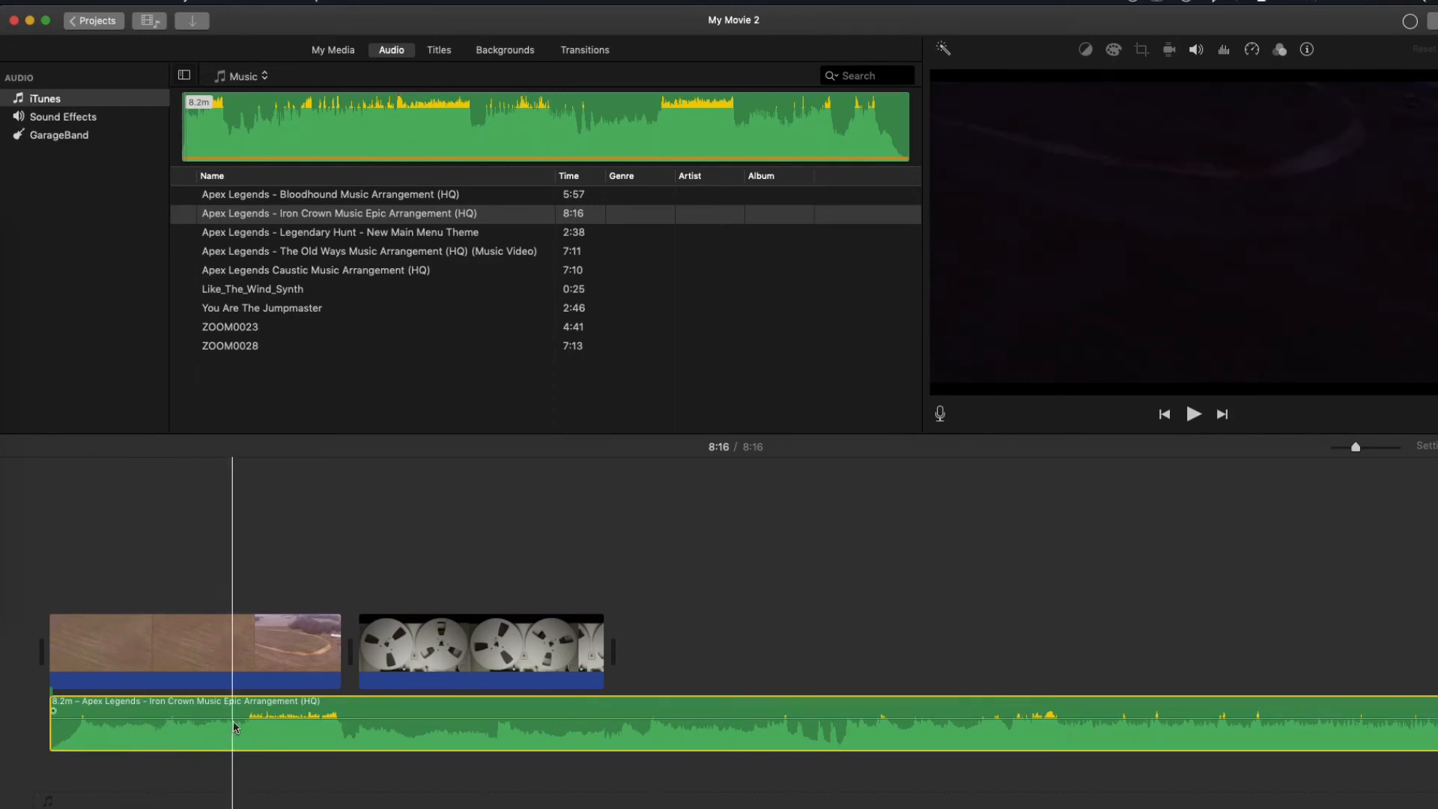
click(1196, 50)
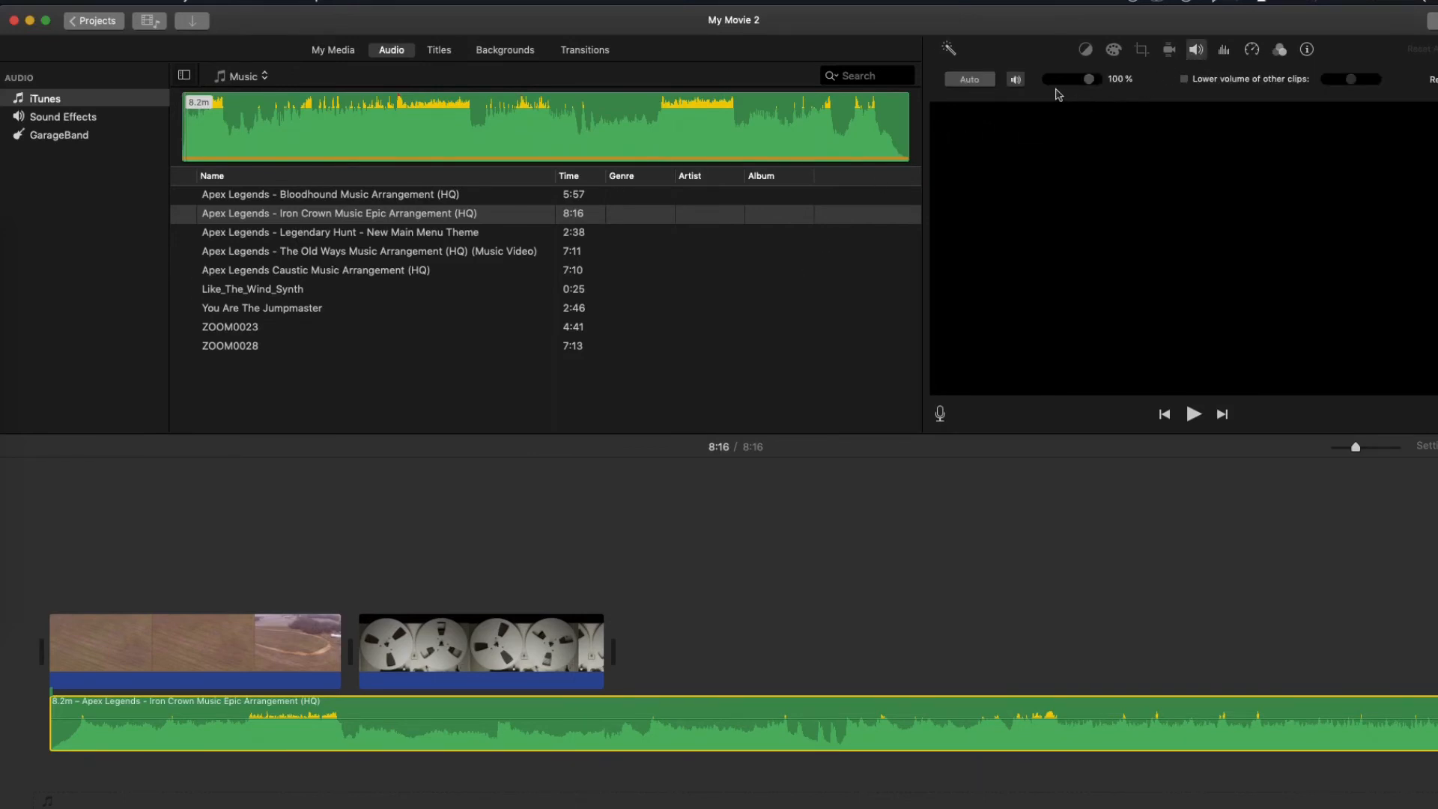
mouse_move(1089, 80)
mouse_down()
mouse_move(1040, 88)
mouse_move(1073, 85)
mouse_up()
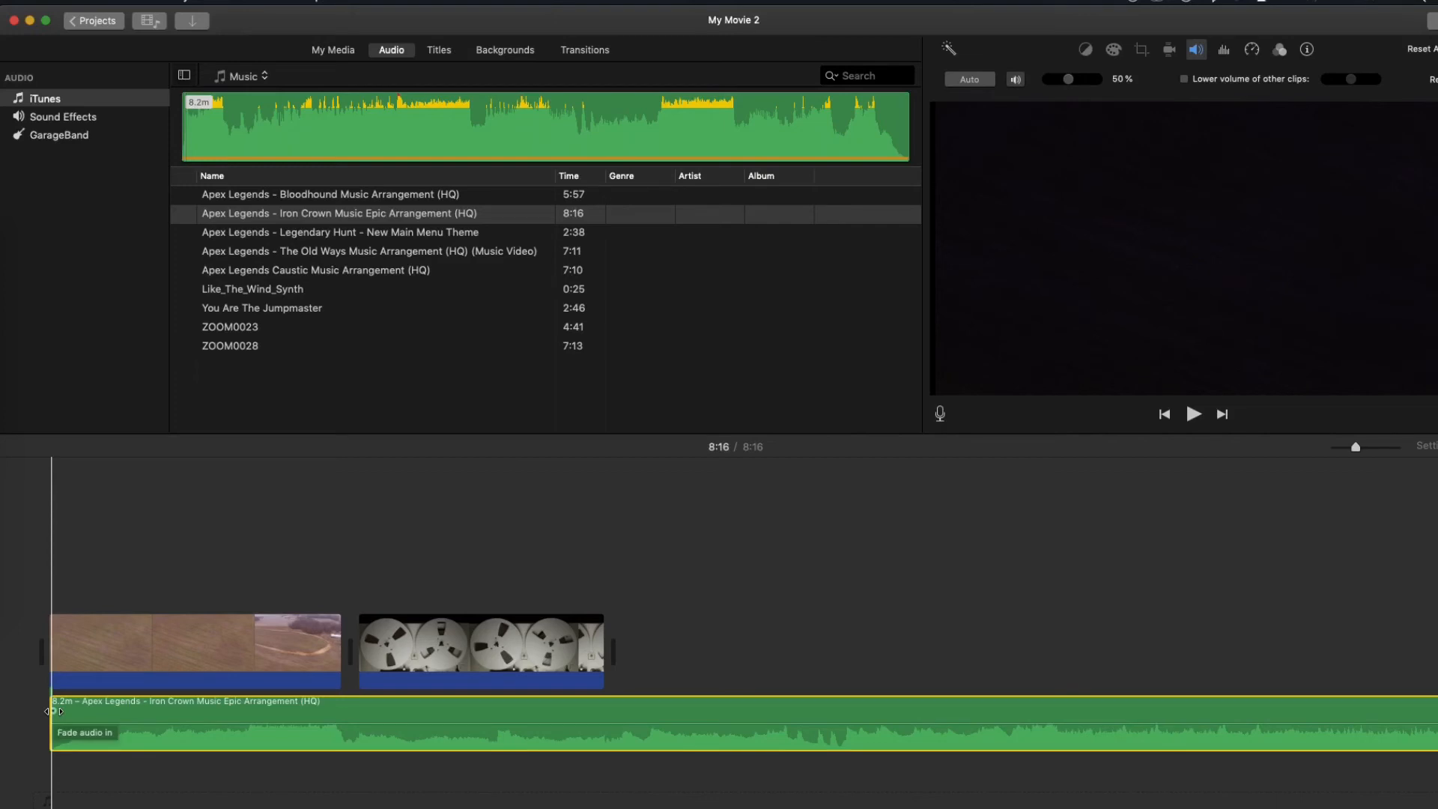
Give the Iron Crown music clip a fade-in at its start and a longer fade-out at its end
drag(53, 711, 104, 711)
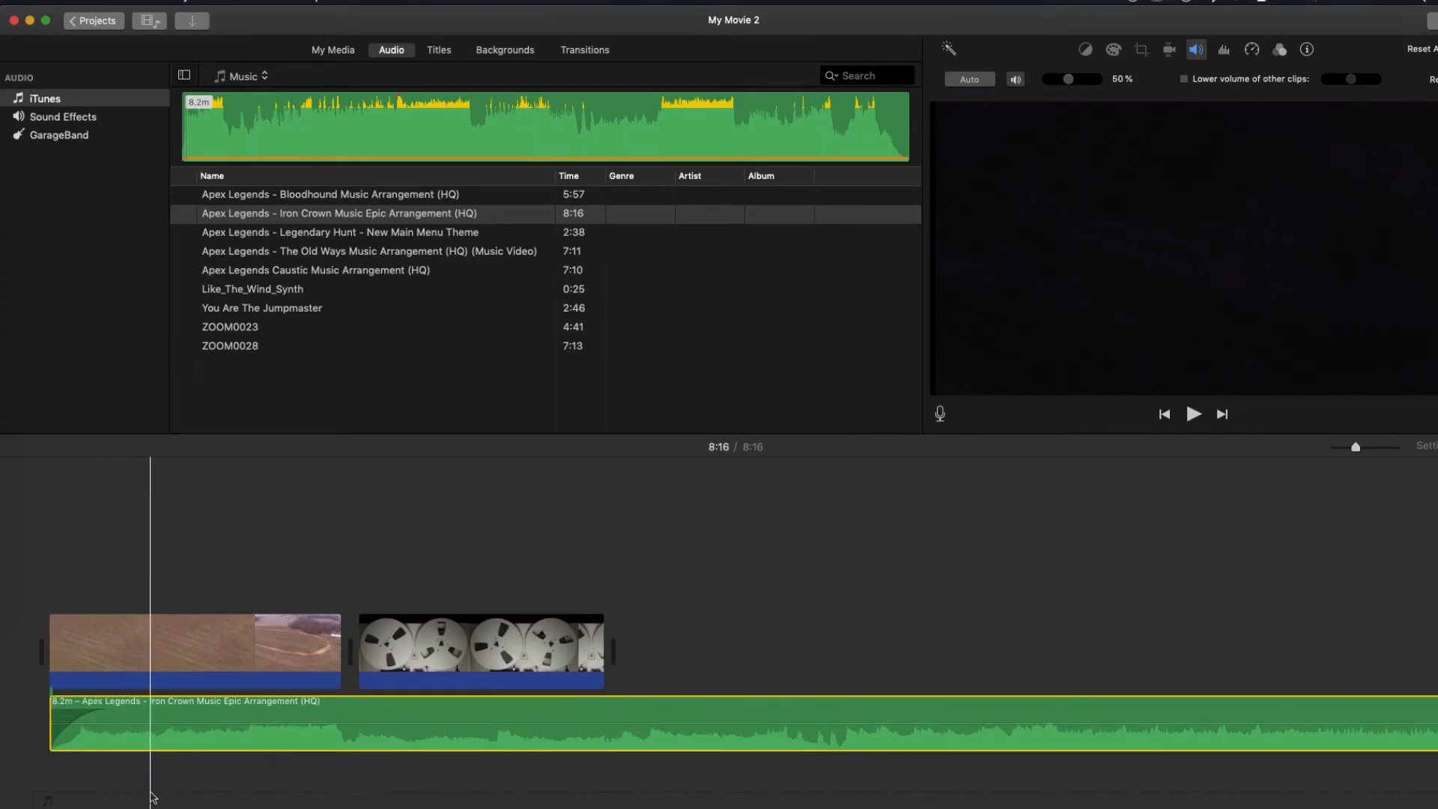
scroll(719, 674, right, 10)
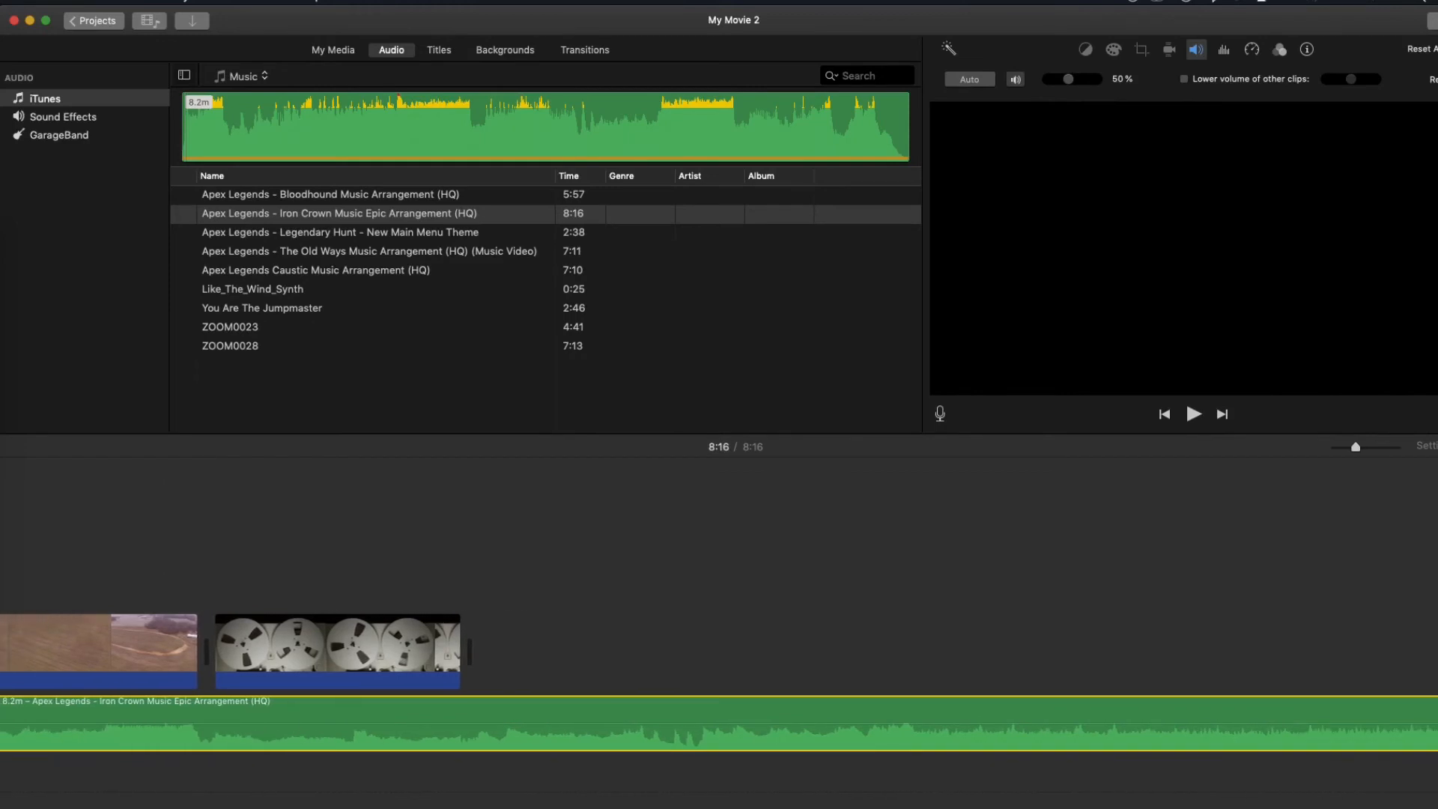
scroll(1183, 790, right, 10)
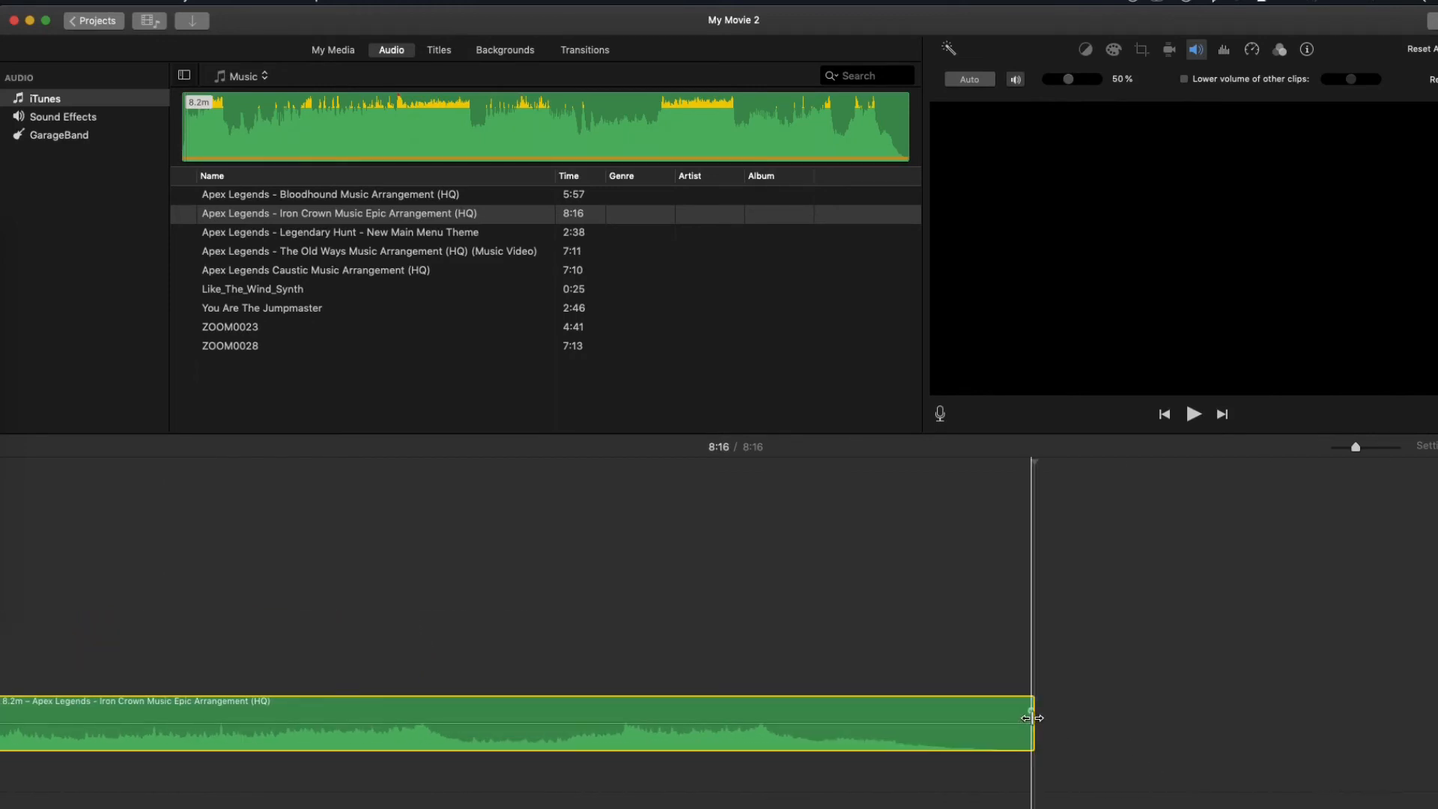
drag(1029, 710, 884, 710)
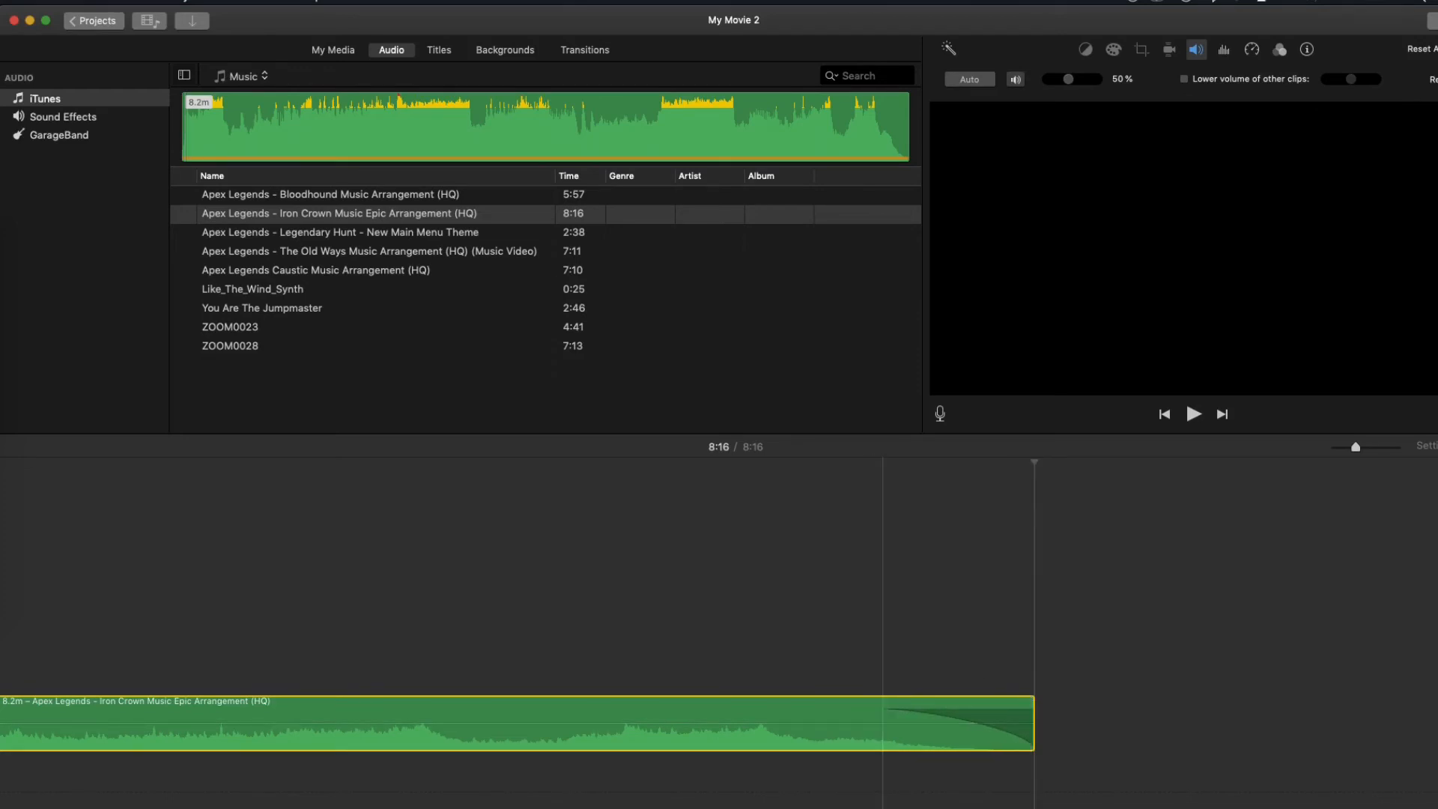
Turn on Auto volume for the Iron Crown music clip and delete the clip from the timeline
right_click(814, 719)
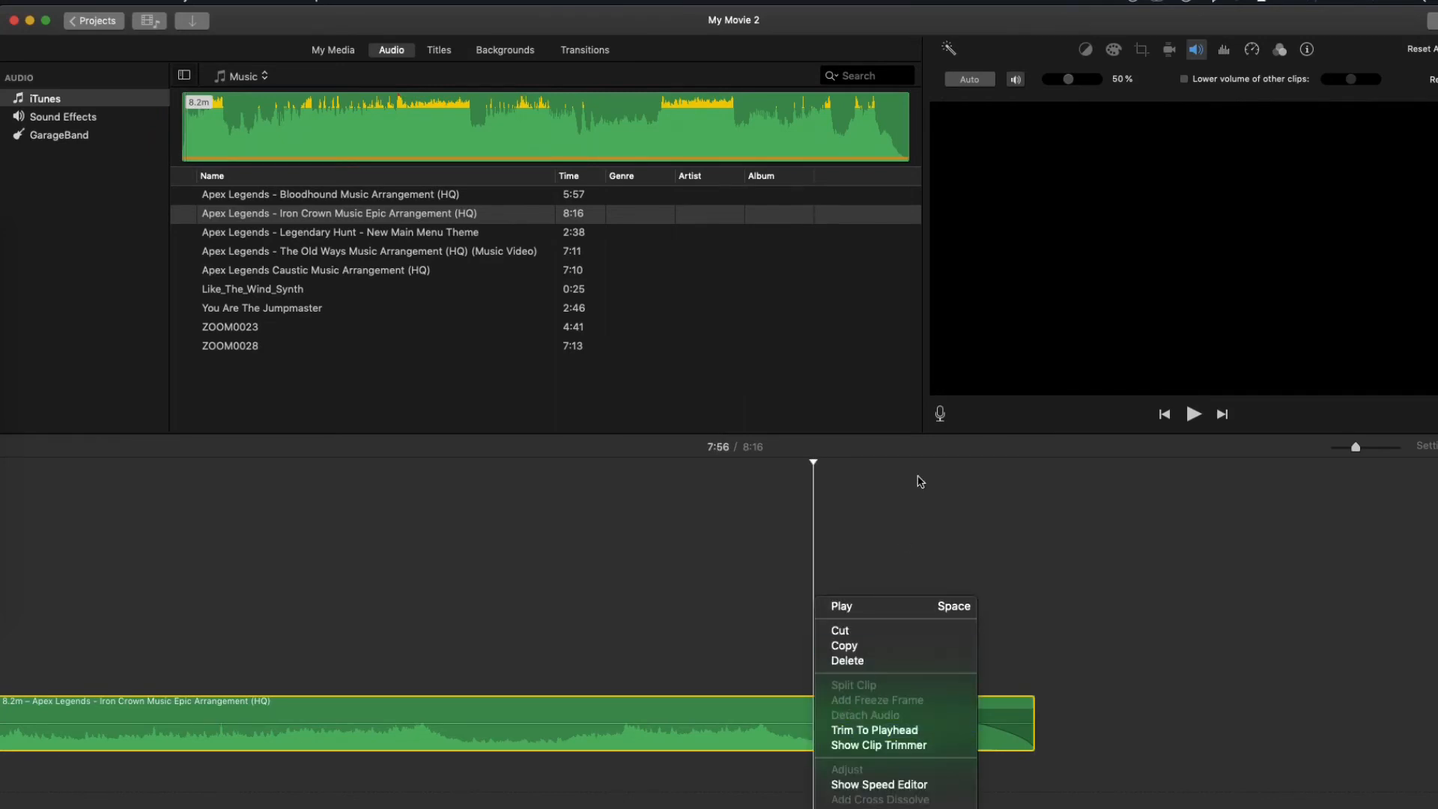
click(1145, 86)
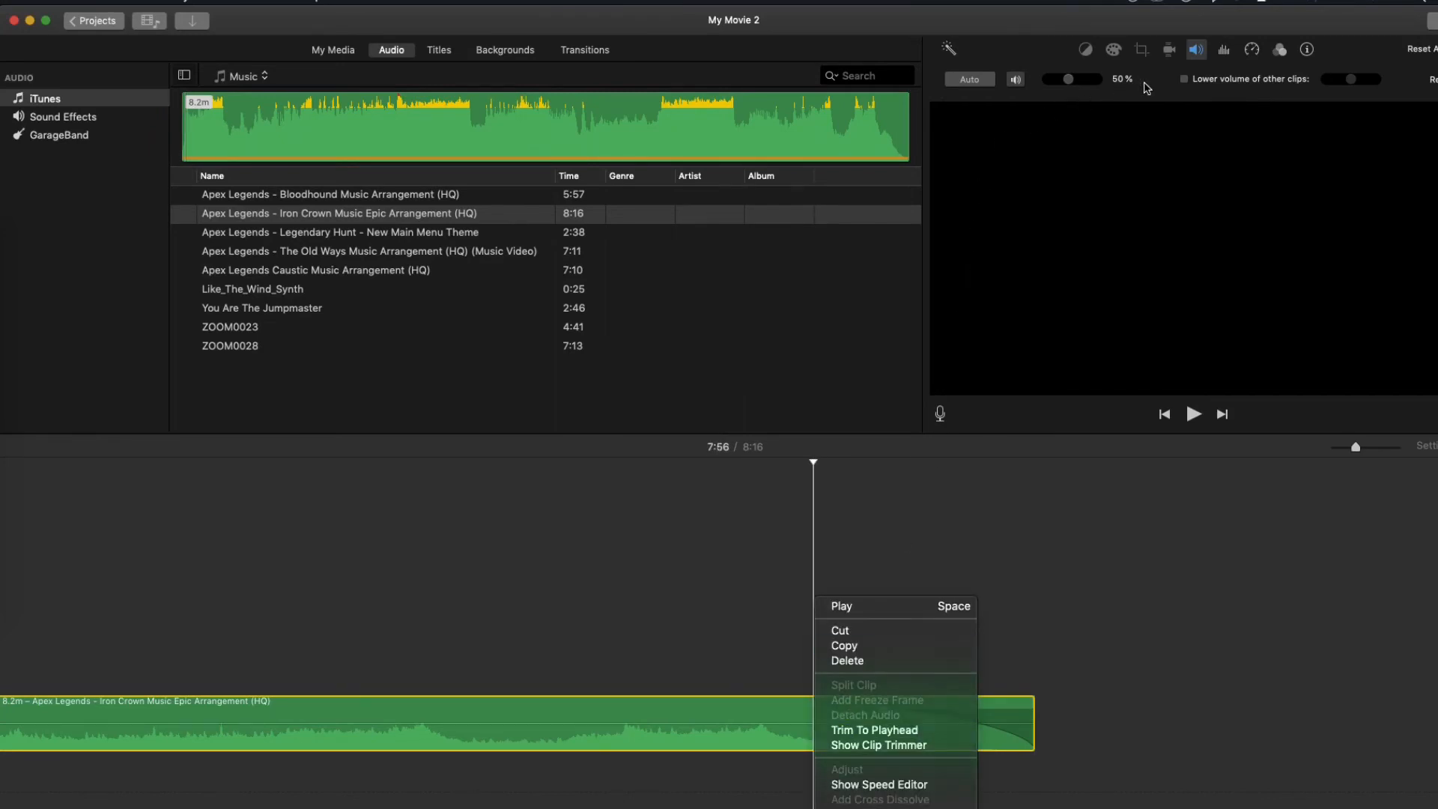
click(975, 83)
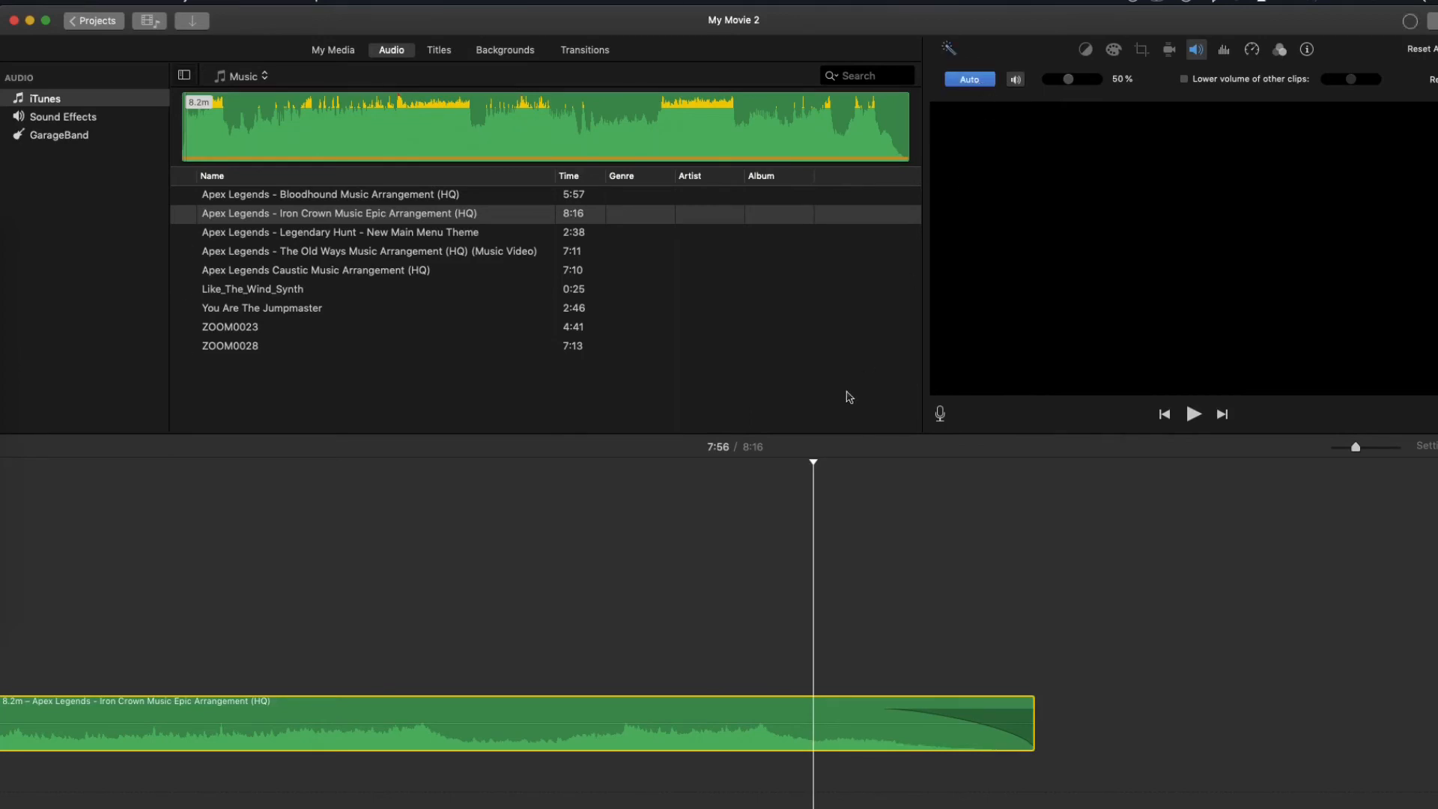
right_click(643, 708)
click(678, 661)
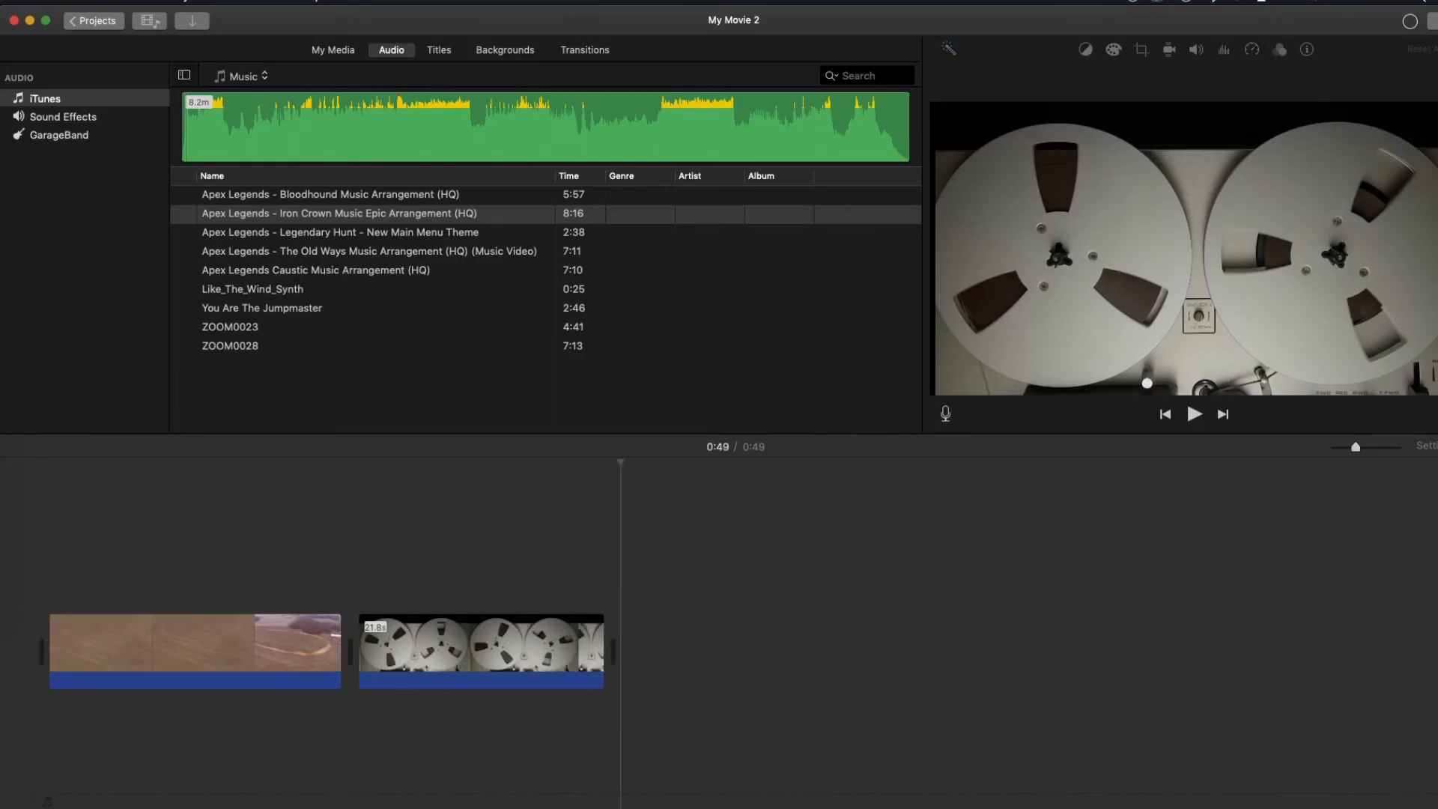
Browse the Foley category of the sound effects library through to the end of its list
click(60, 118)
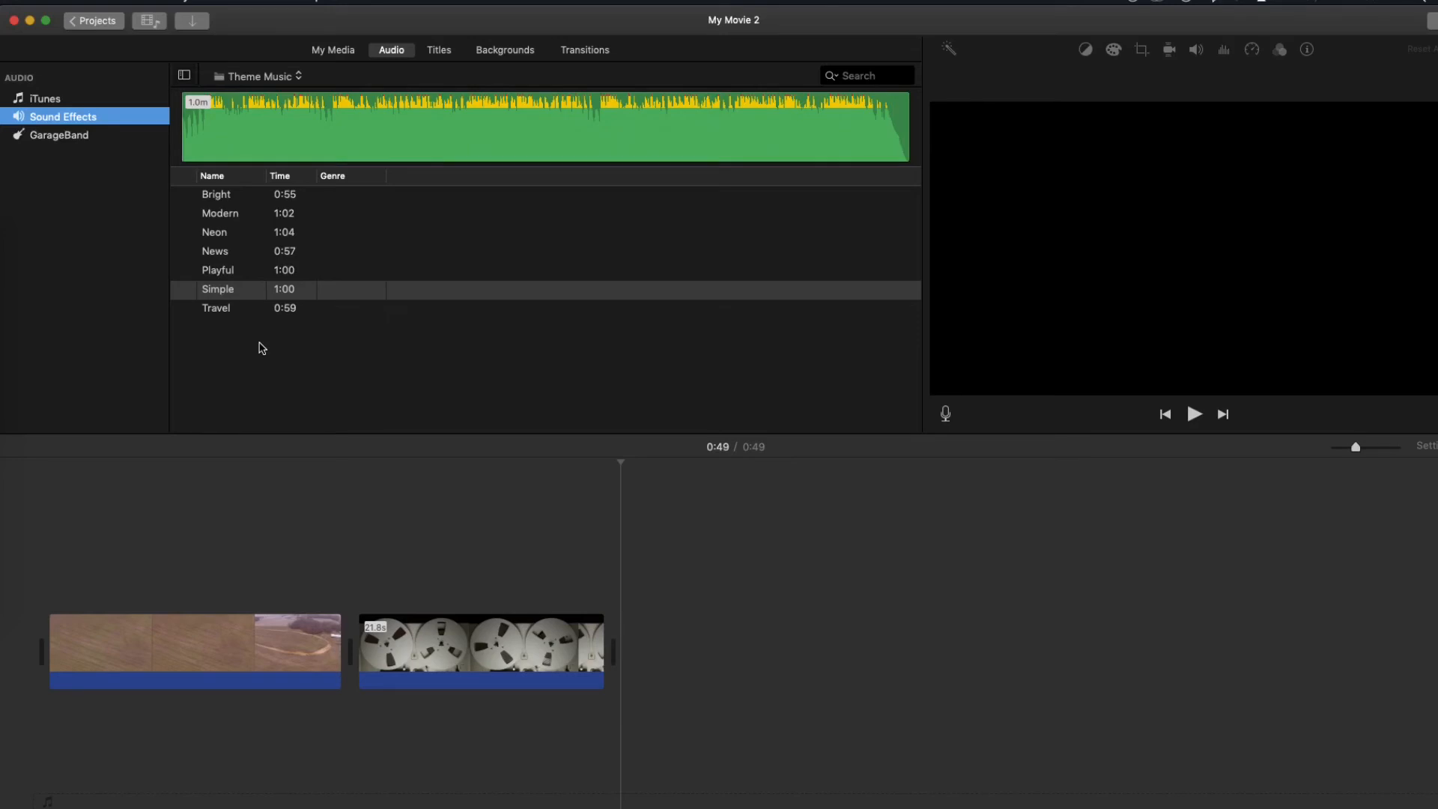
click(286, 113)
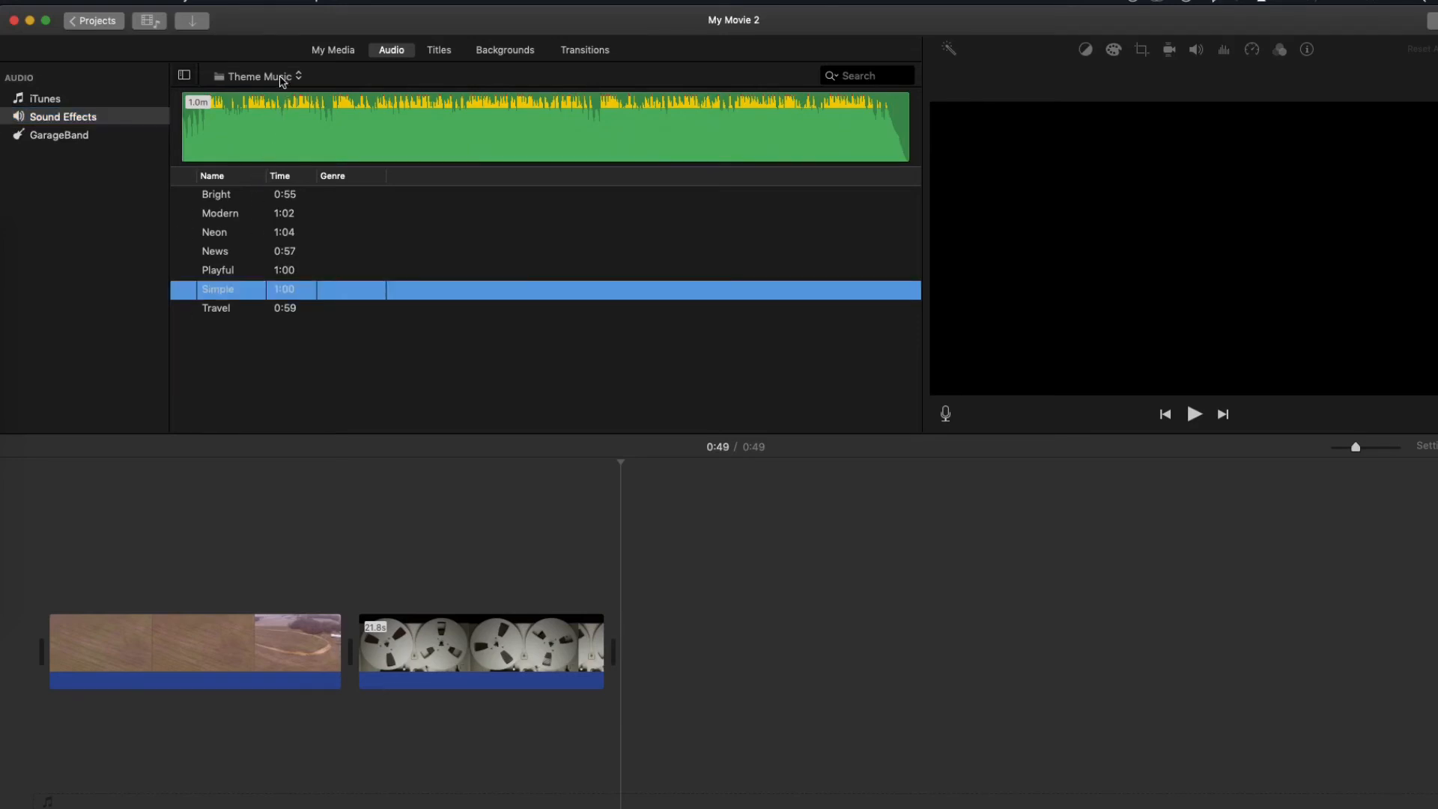
click(282, 78)
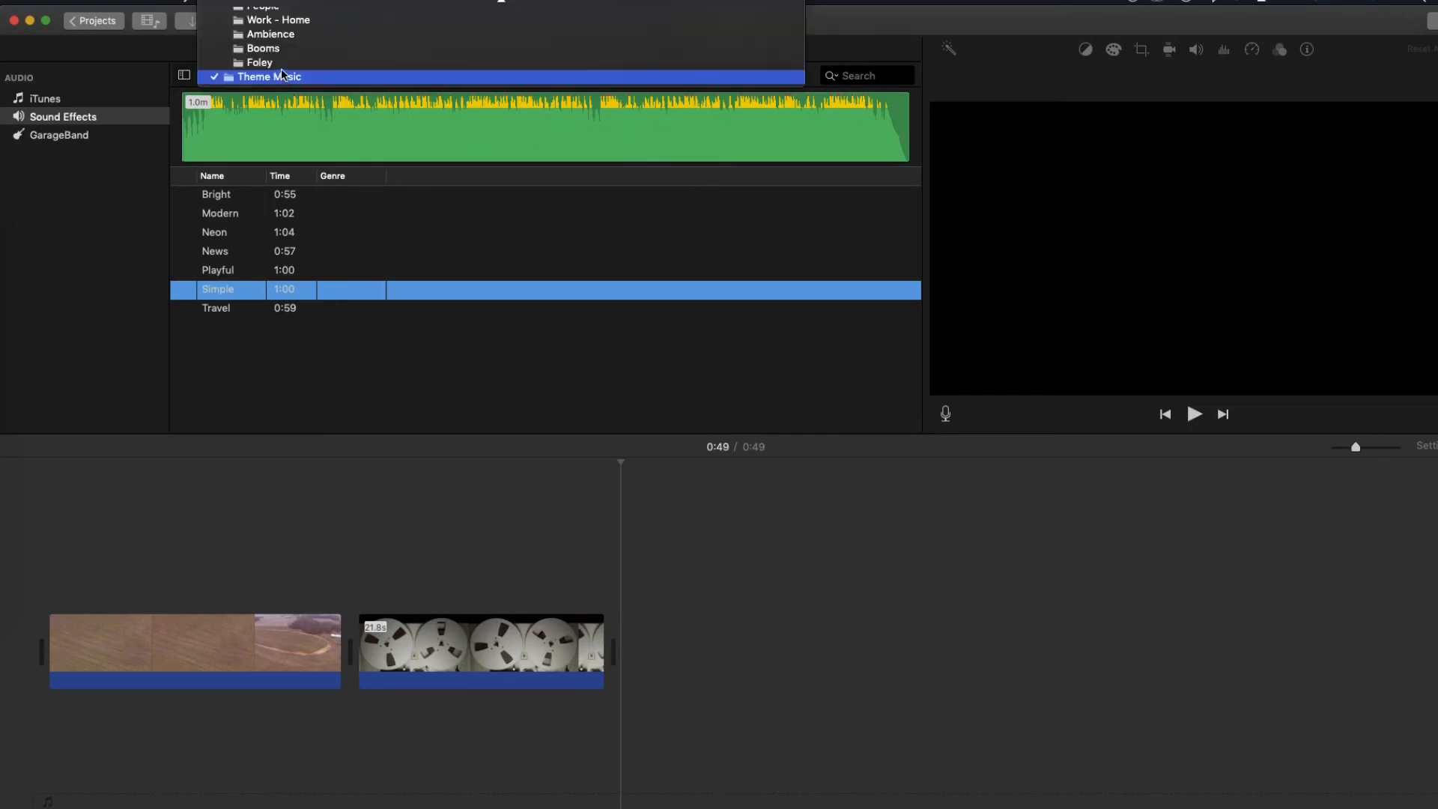
click(281, 63)
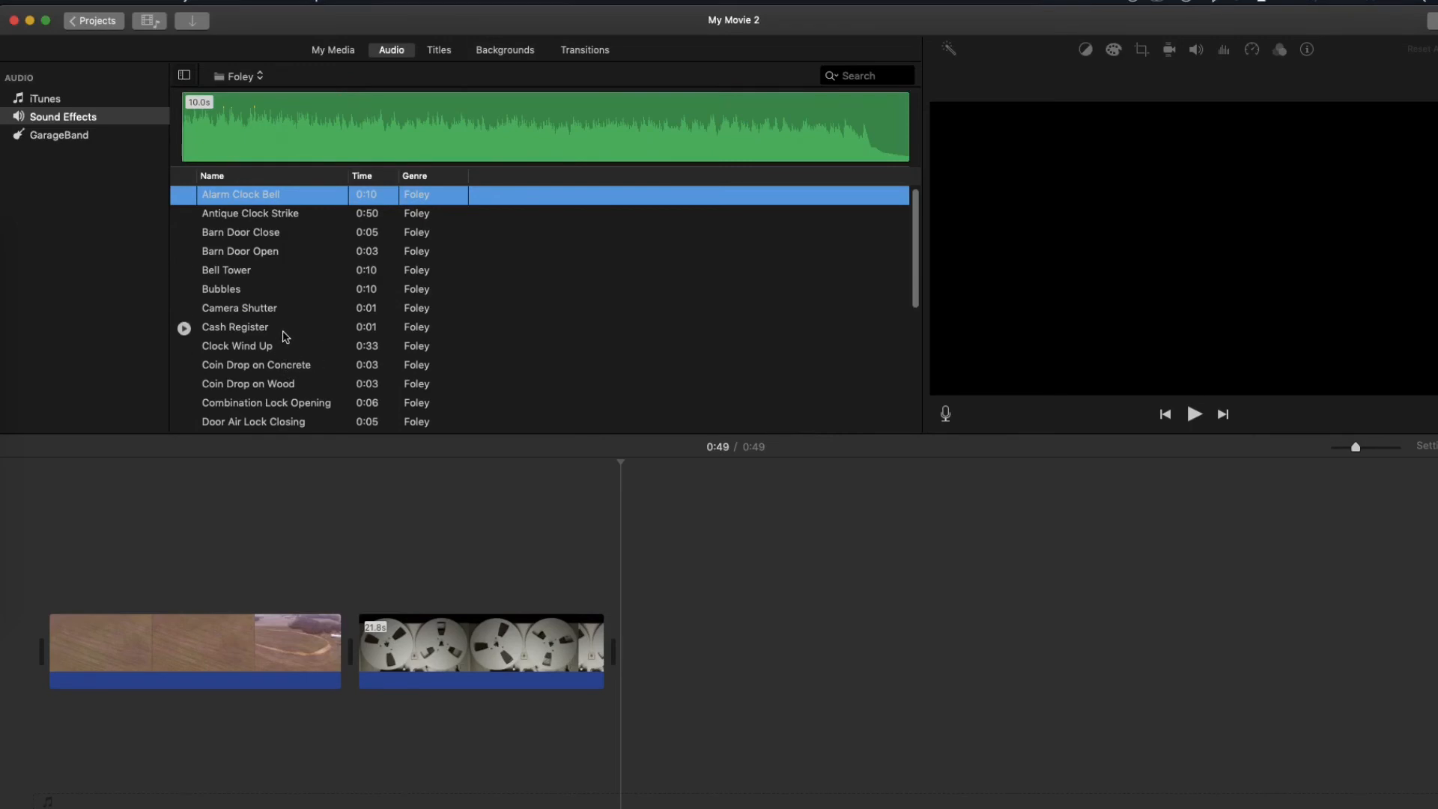
scroll(318, 322, down, 3)
scroll(320, 323, down, 3)
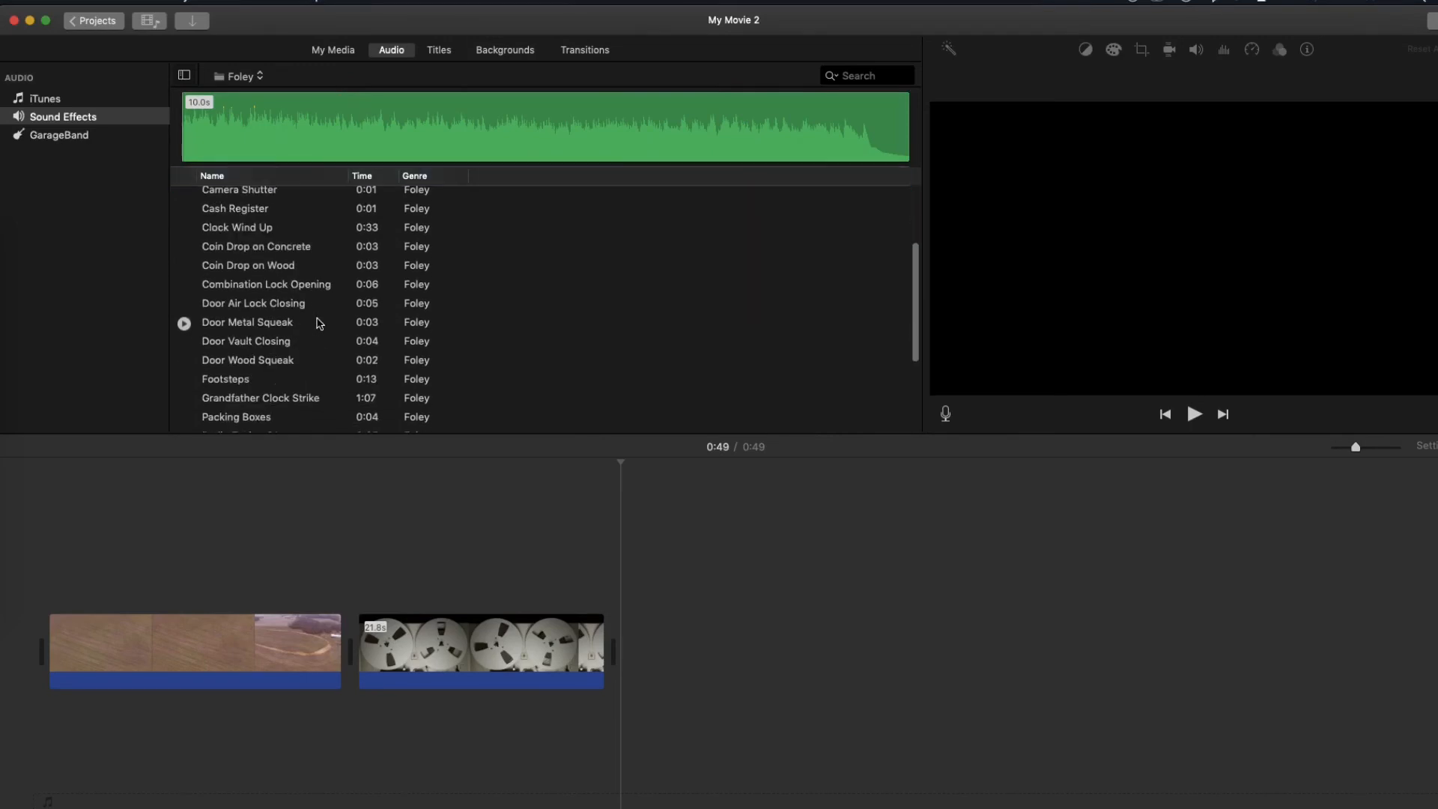
scroll(320, 323, down, 3)
scroll(320, 323, down, 3)
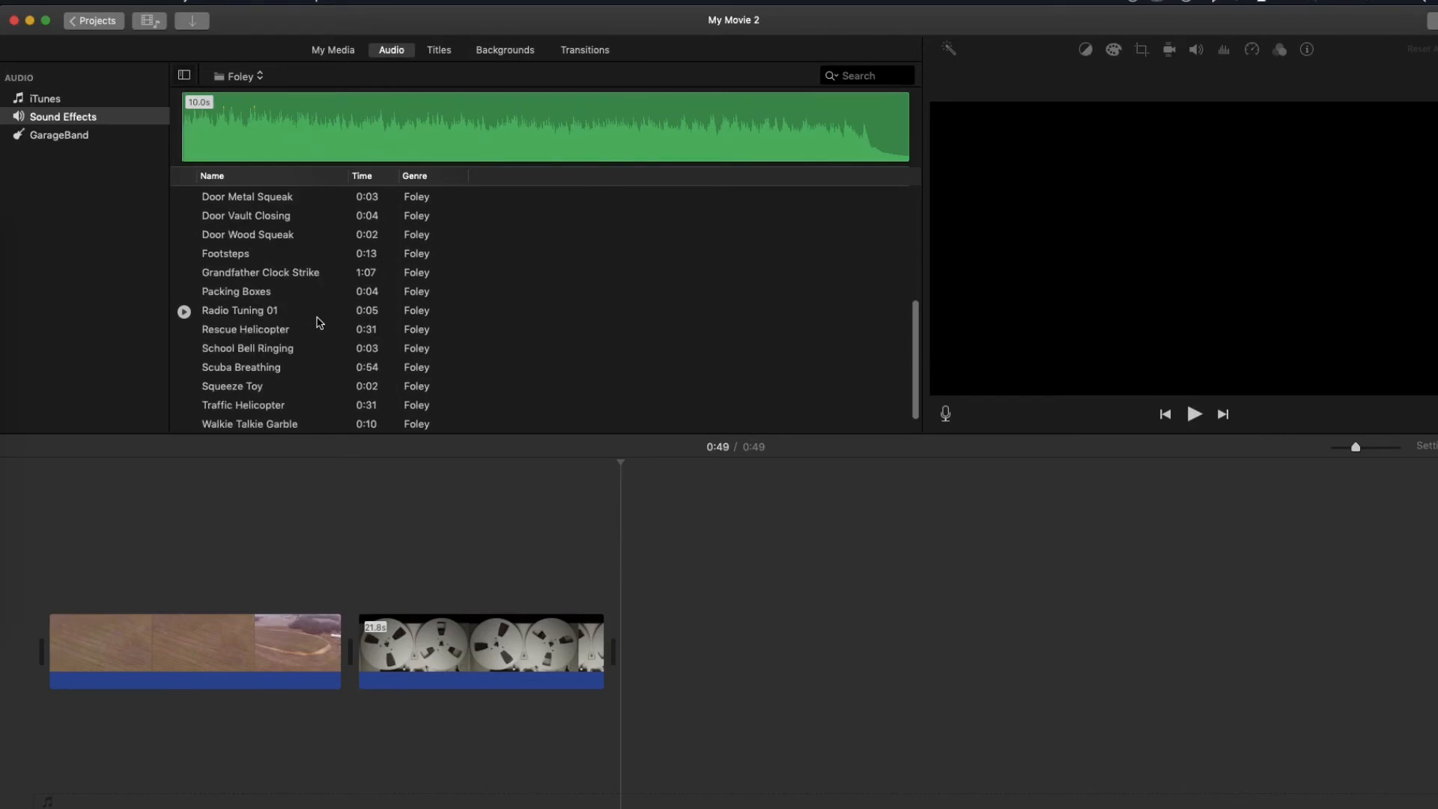
scroll(320, 322, down, 1)
scroll(319, 322, up, 10)
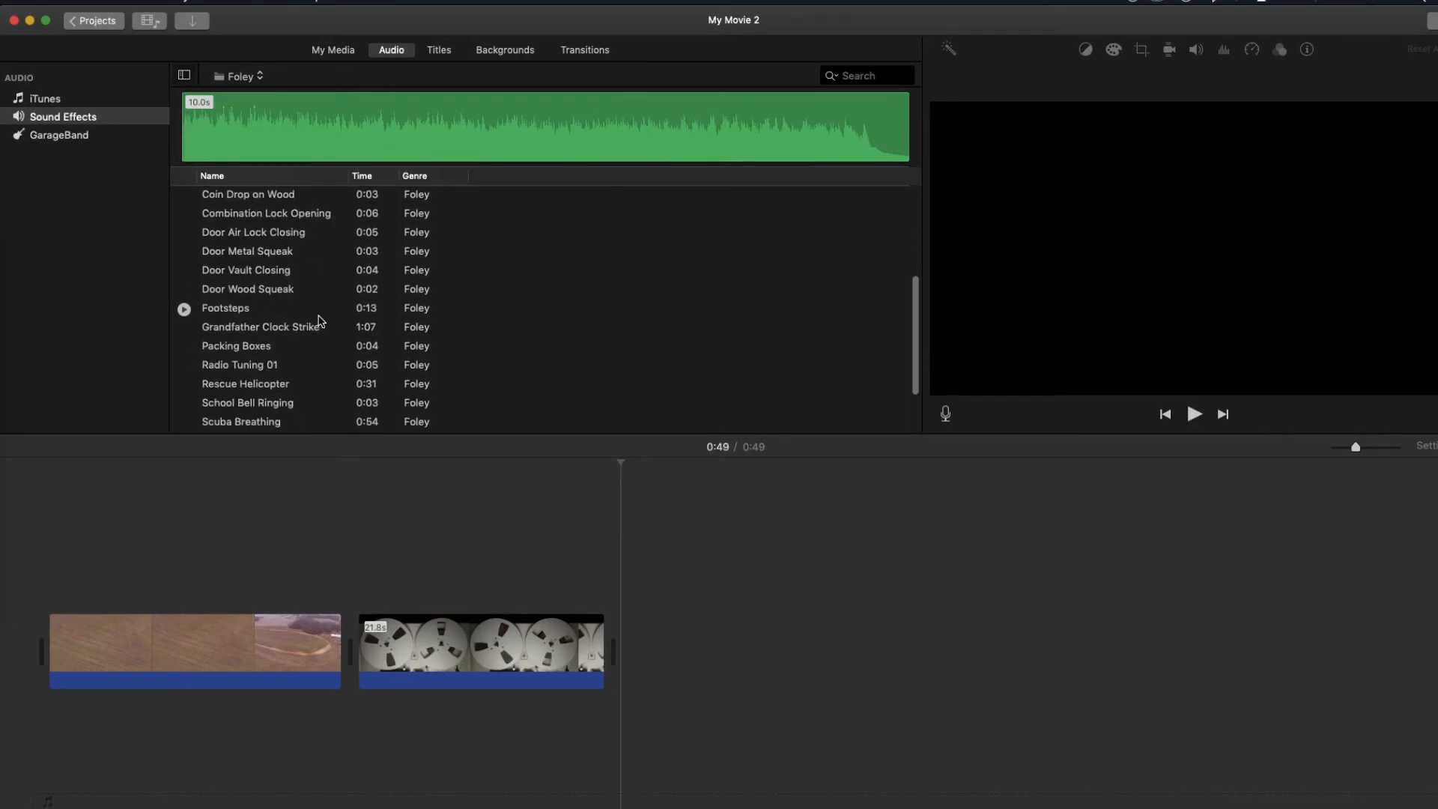
Look through the Booms and People sound effect categories and the GarageBand audio library
click(251, 78)
click(263, 65)
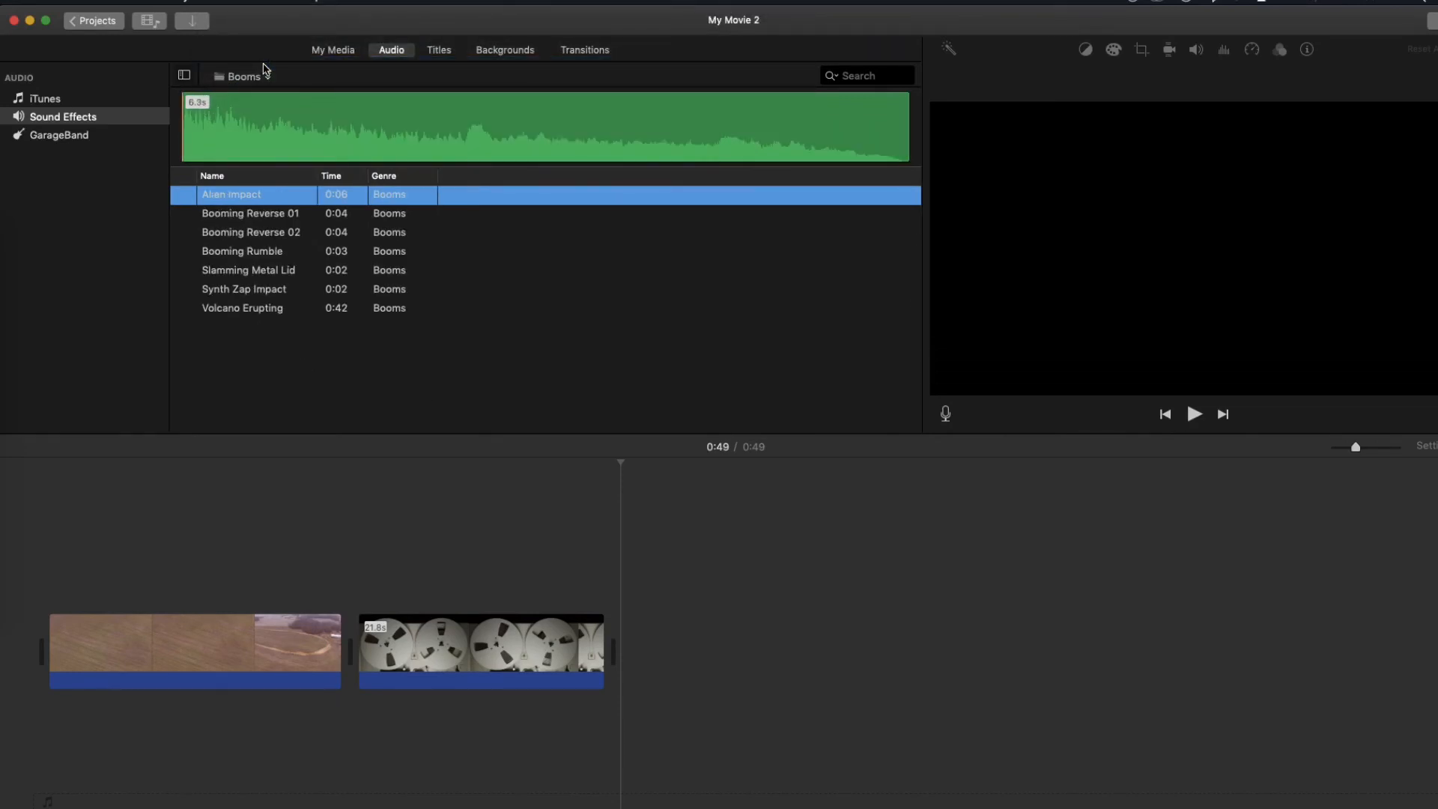
click(247, 75)
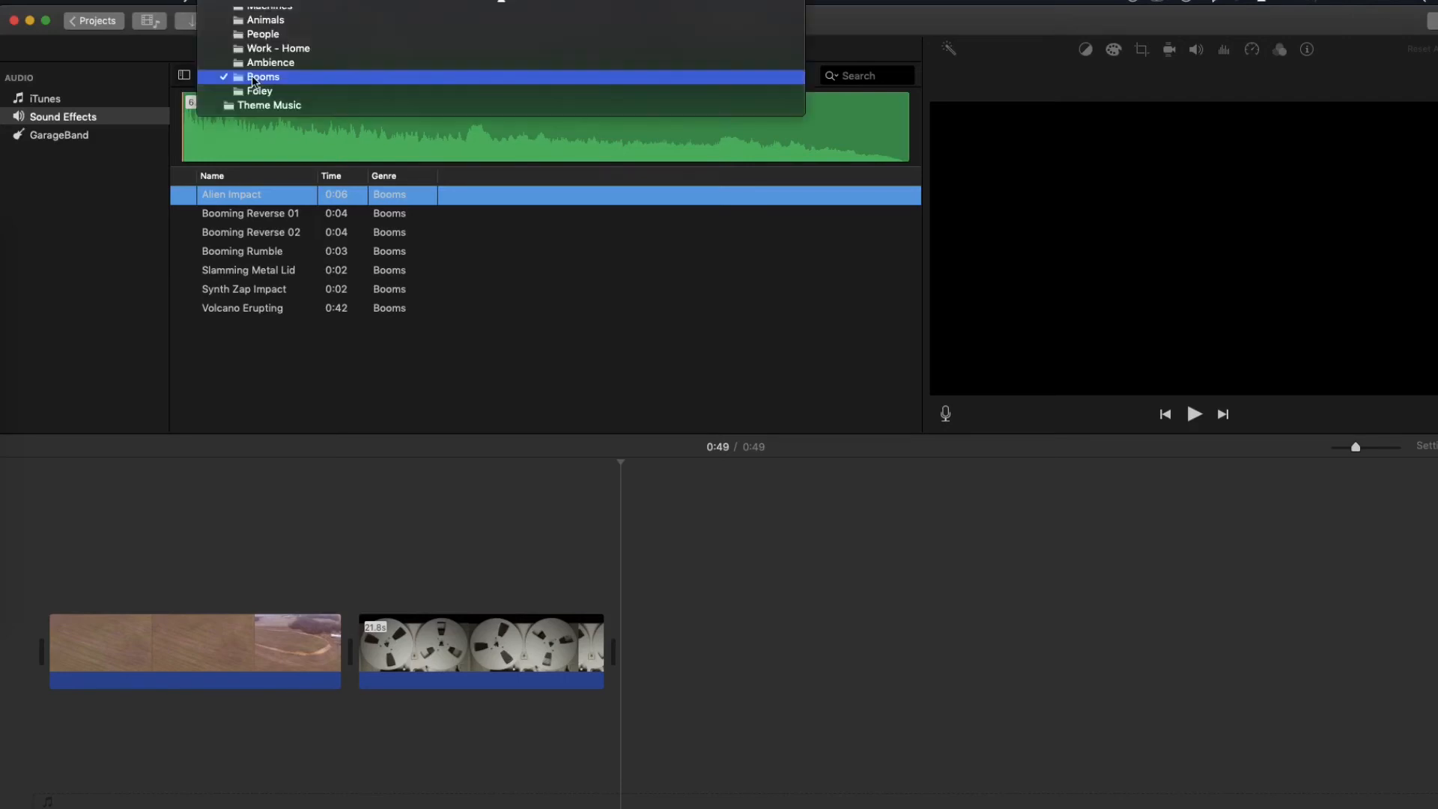
click(278, 35)
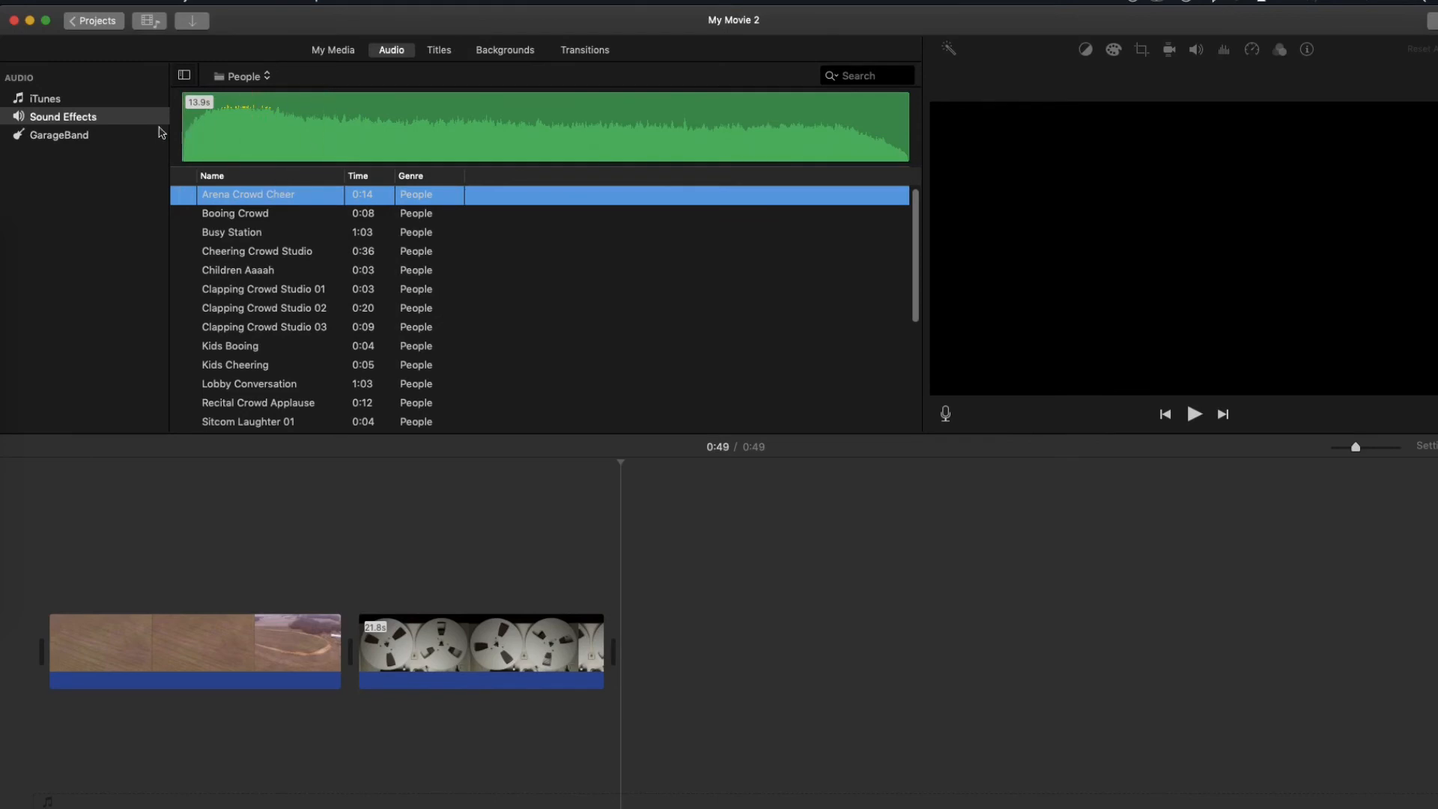
click(88, 139)
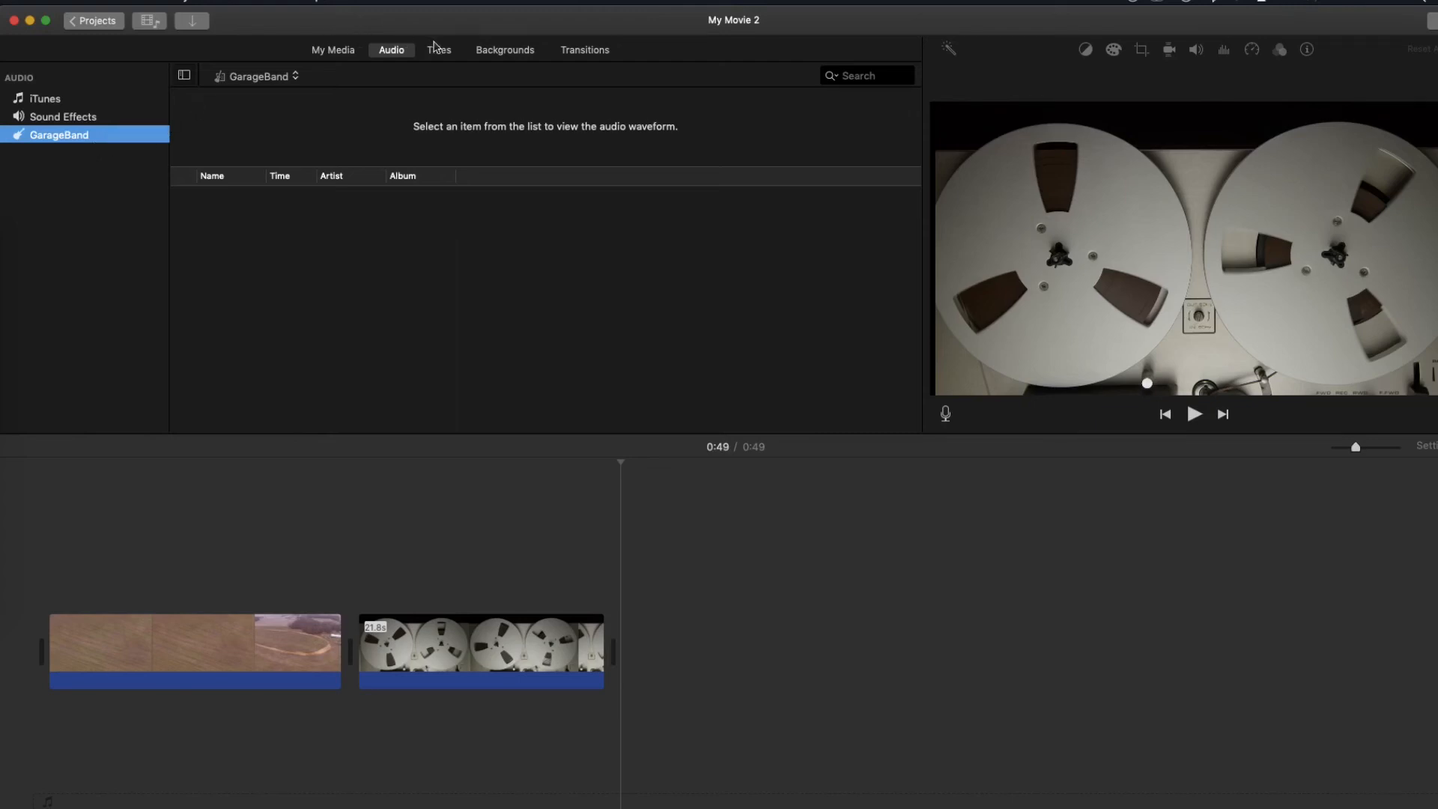
Browse the available title styles and the collection of maps and backgrounds
click(70, 558)
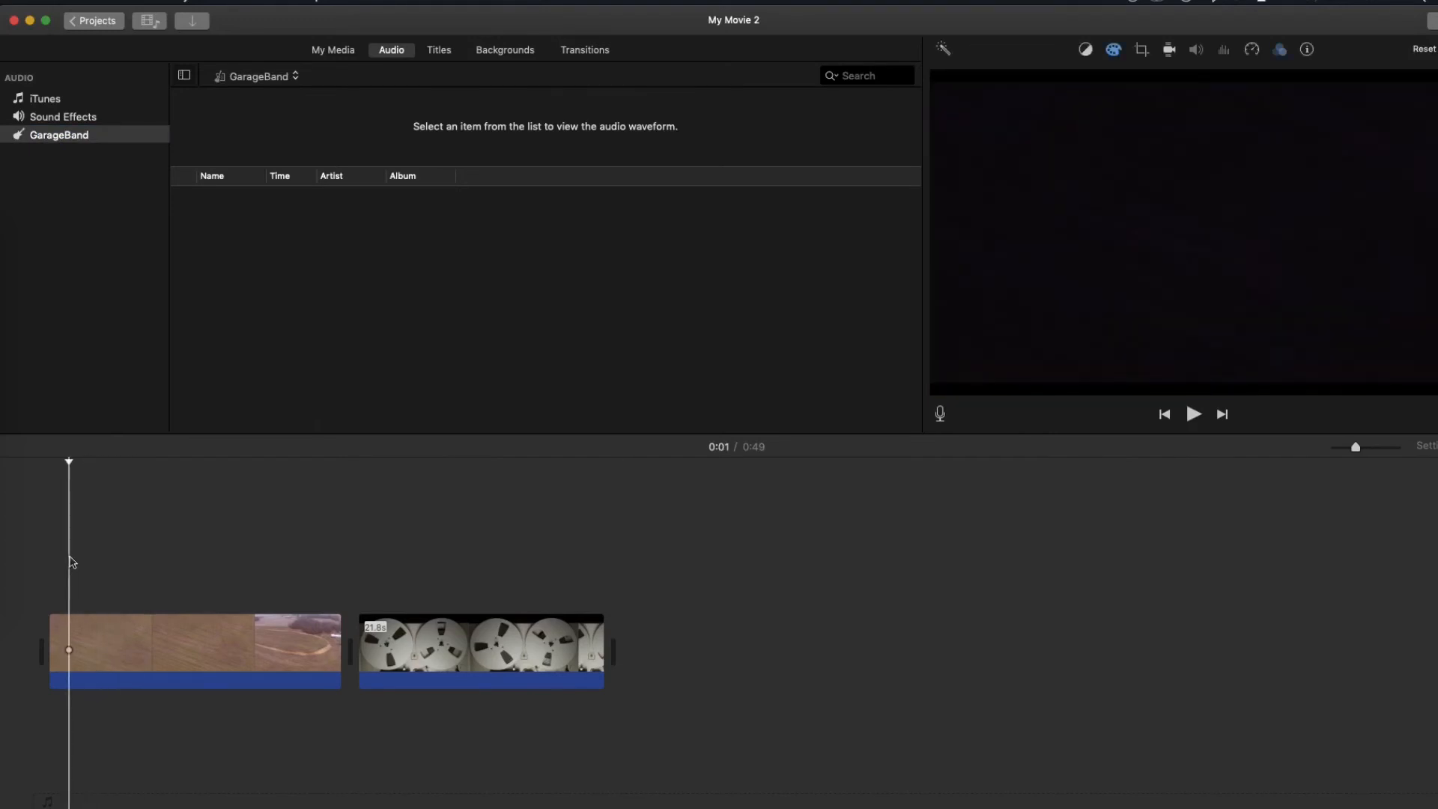
click(439, 52)
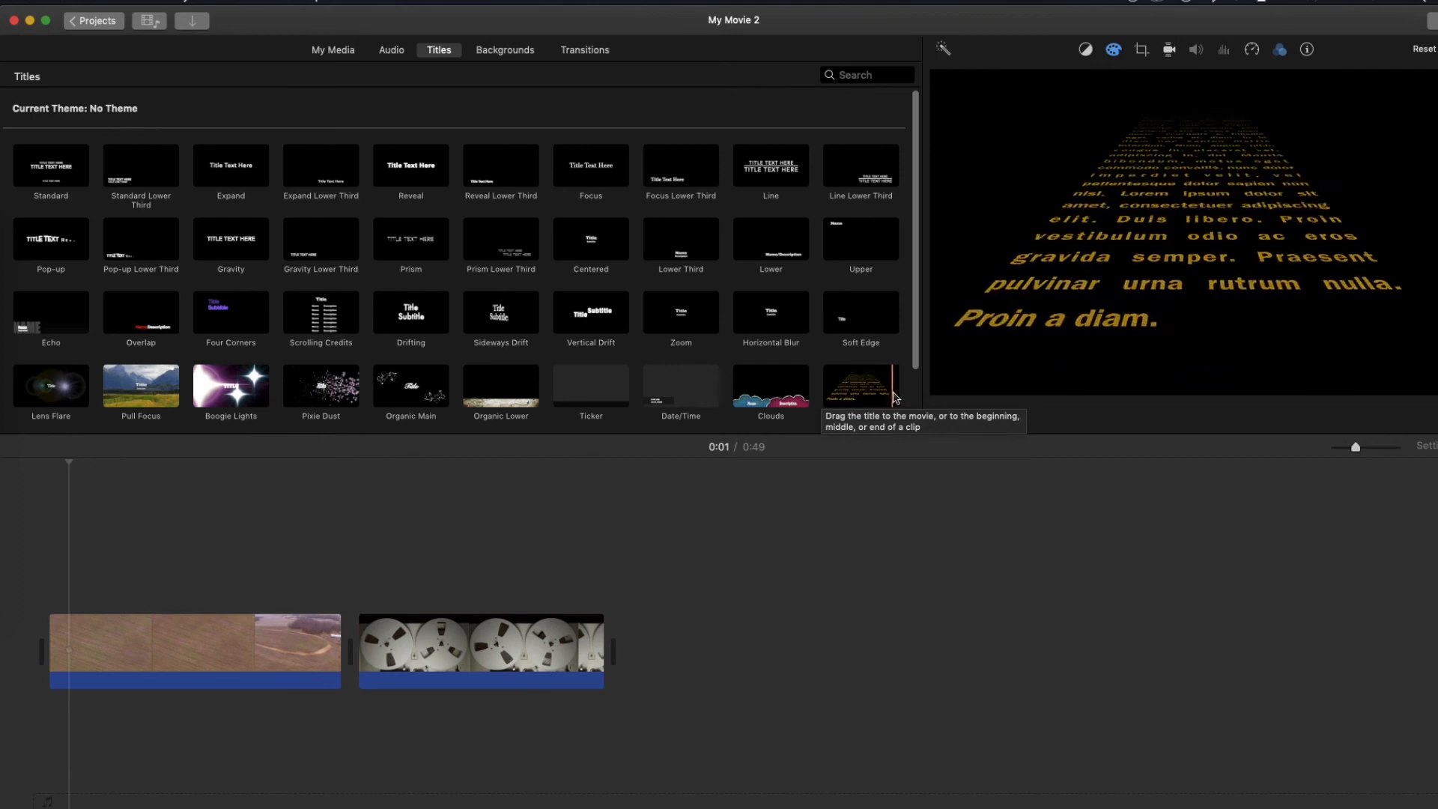
scroll(913, 404, down, 3)
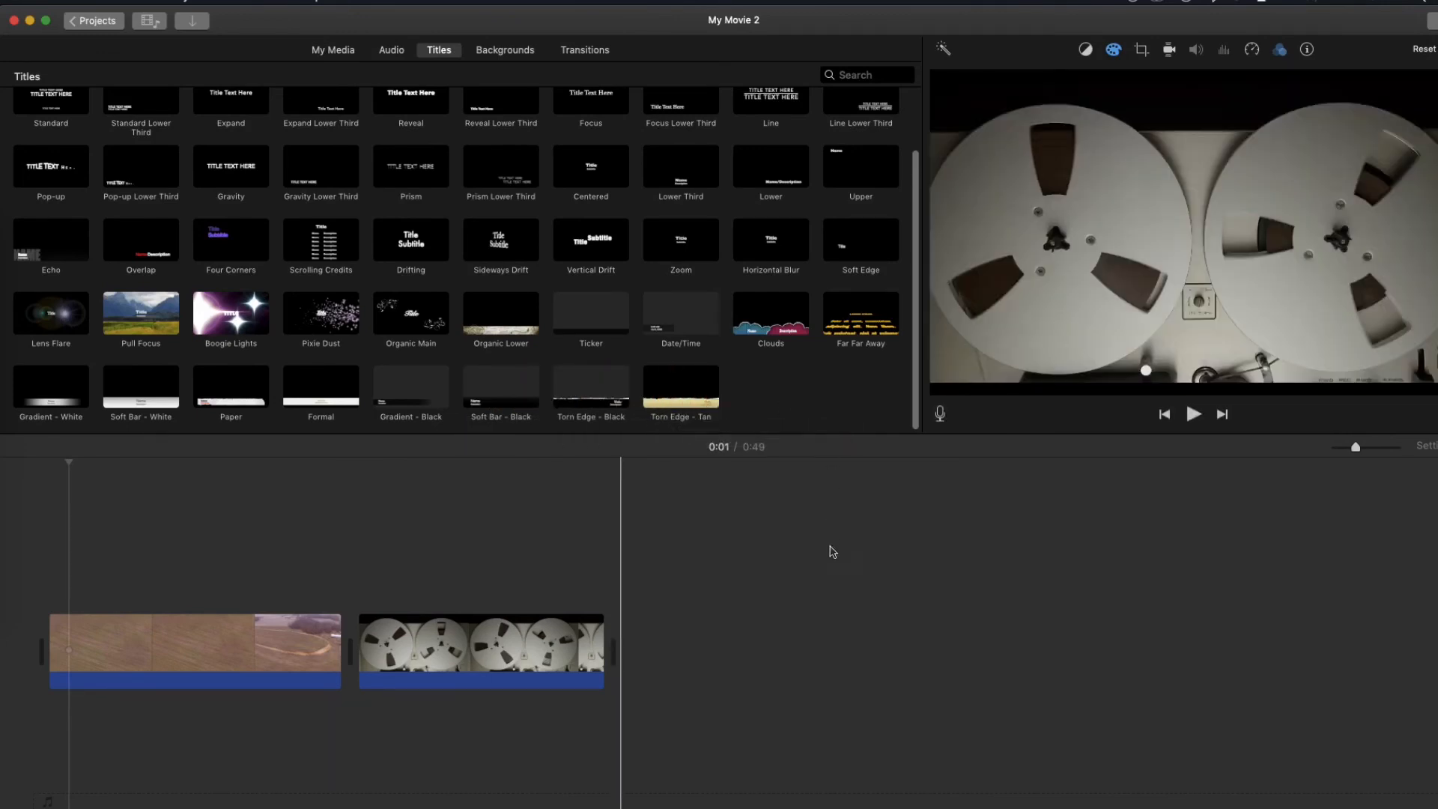
click(512, 53)
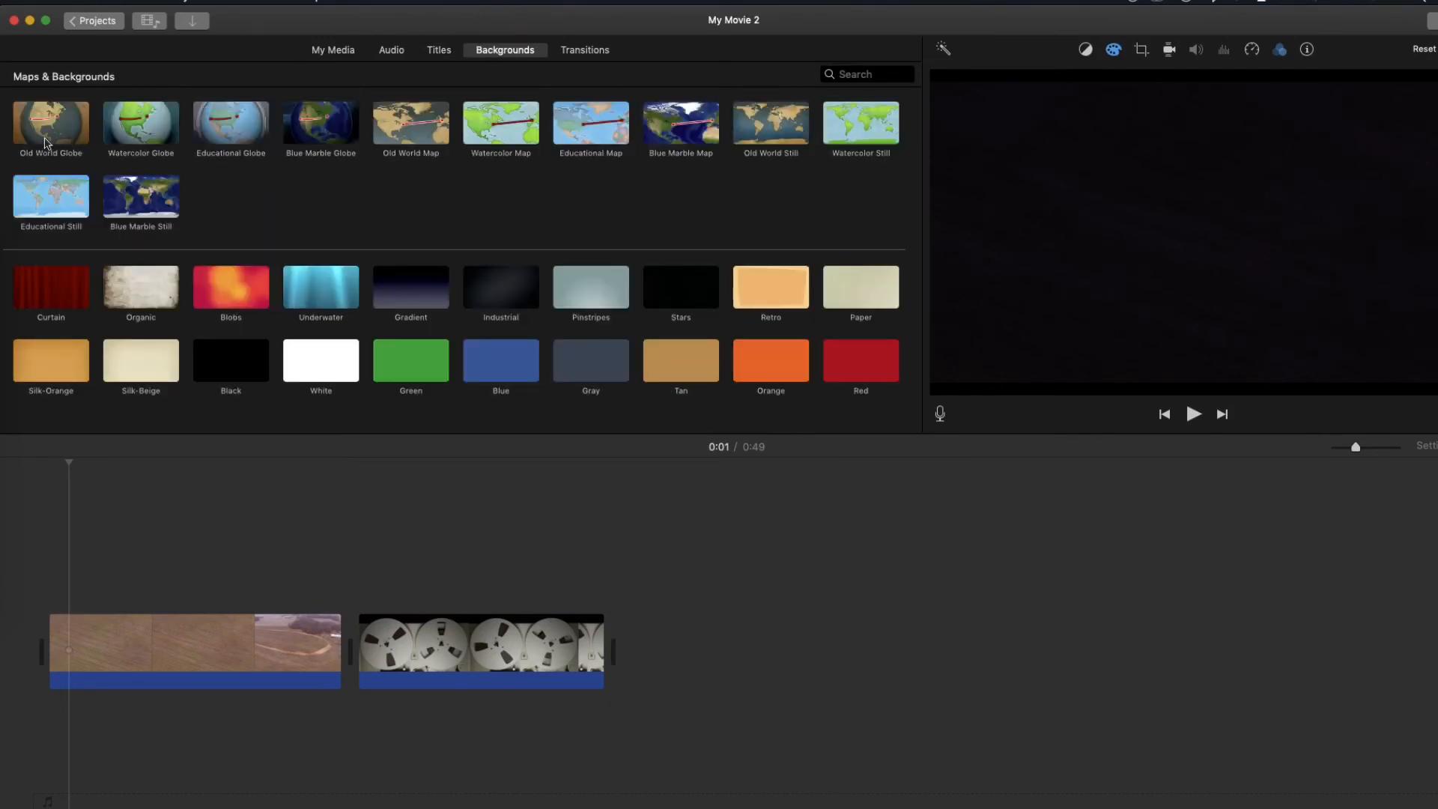
mouse_move(45, 131)
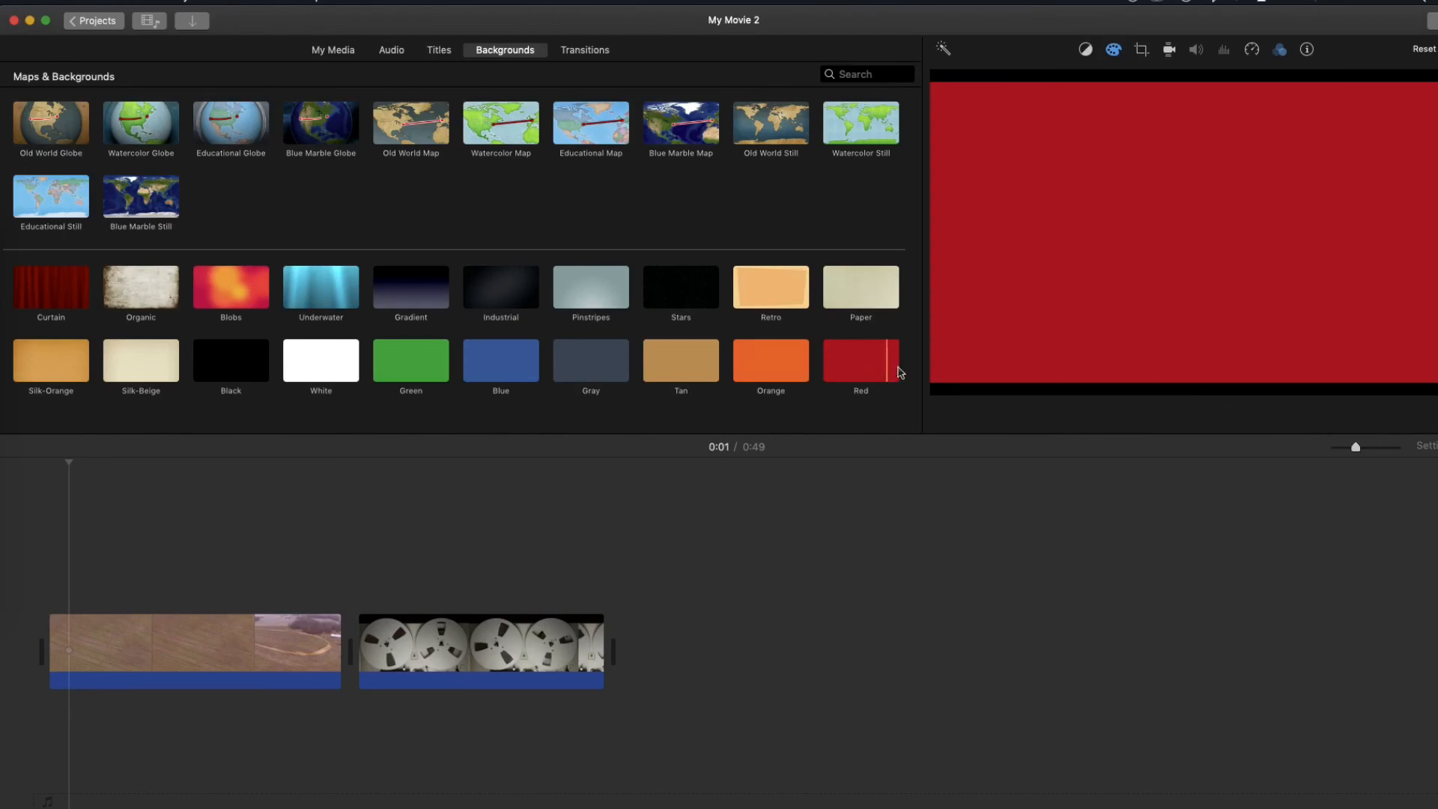
Insert a Cross Zoom transition between the field clip and the tape-reel clip and apply its 1.0 s duration
click(584, 50)
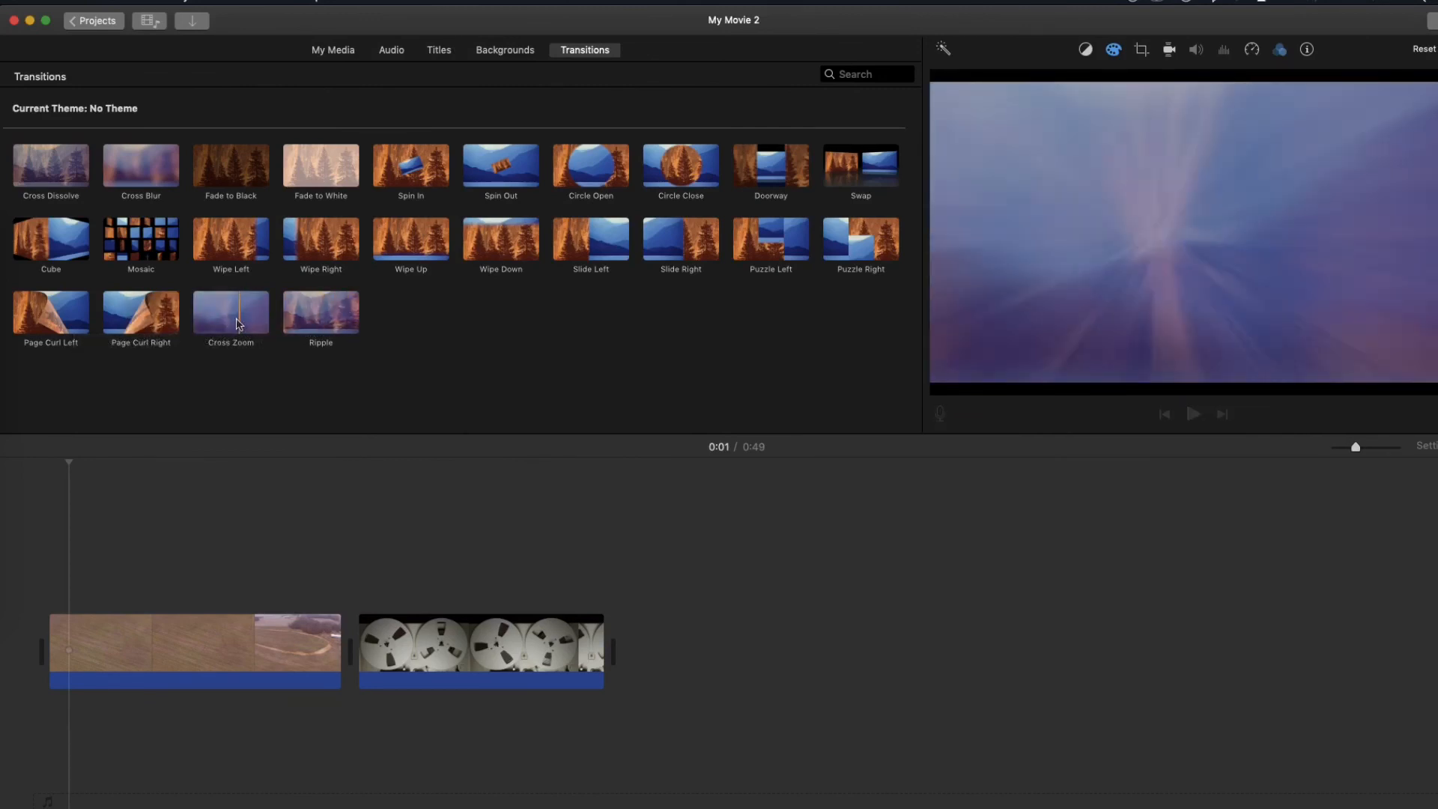
click(238, 322)
mouse_move(236, 321)
mouse_down()
mouse_move(276, 445)
mouse_move(344, 573)
mouse_move(339, 655)
mouse_up()
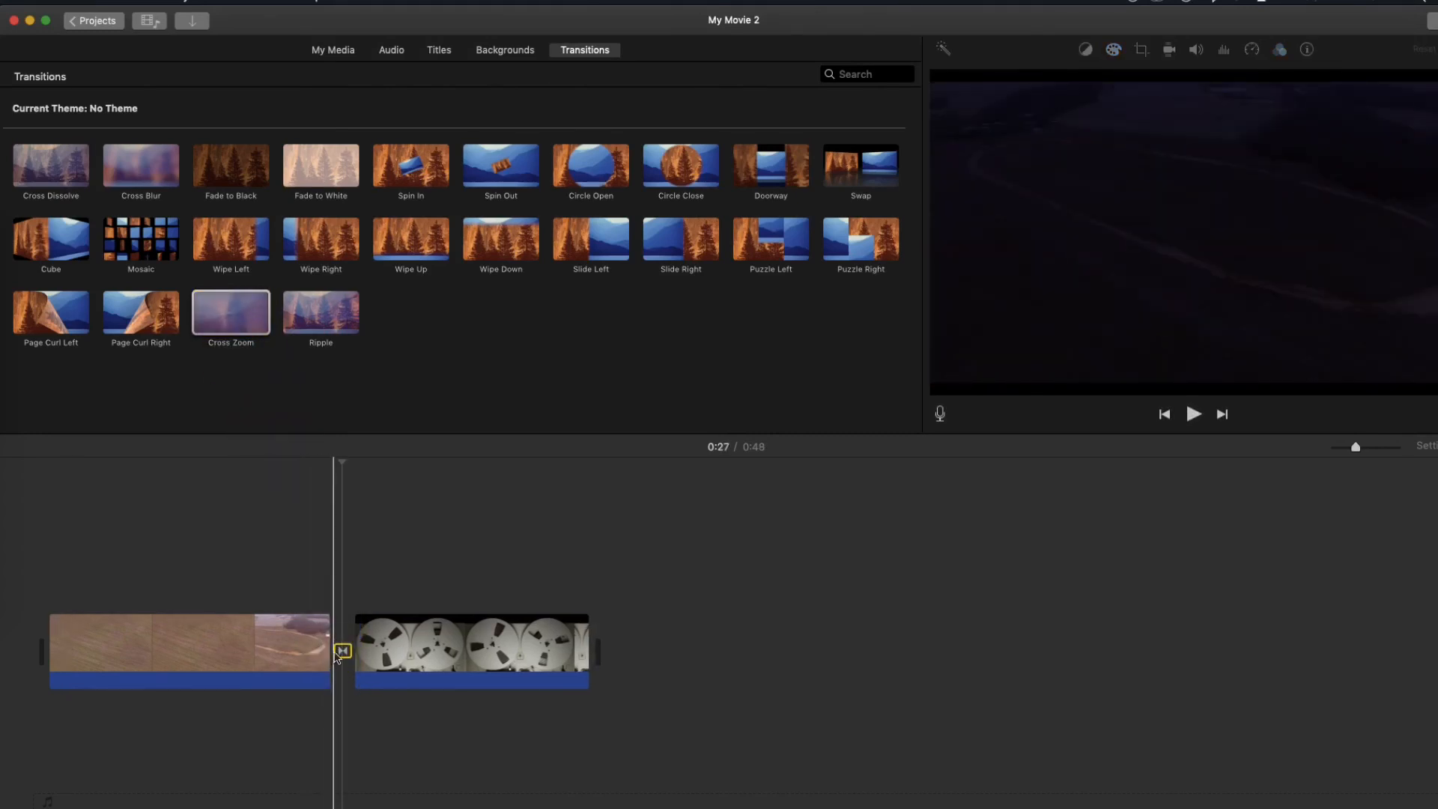
right_click(342, 652)
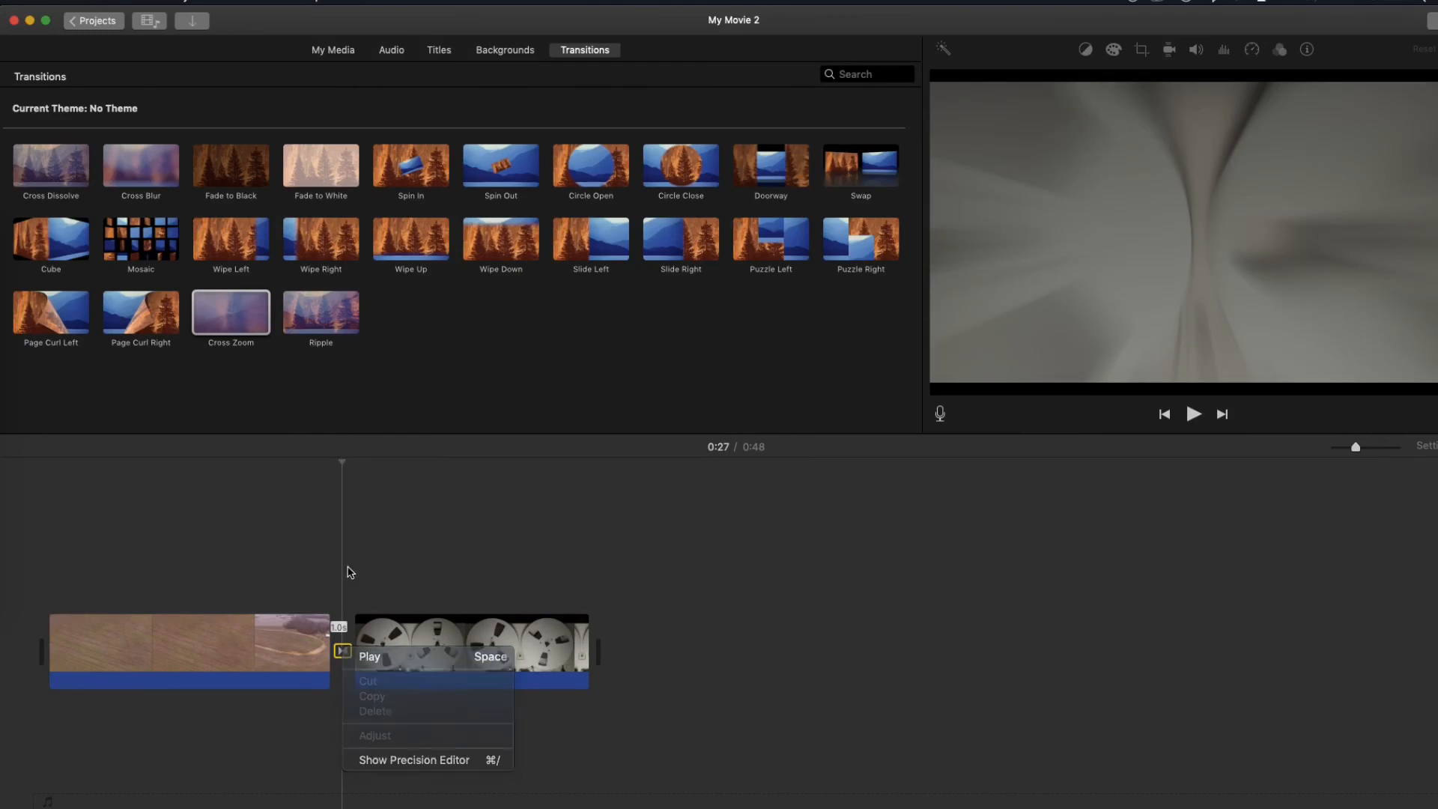
click(347, 572)
double_click(342, 650)
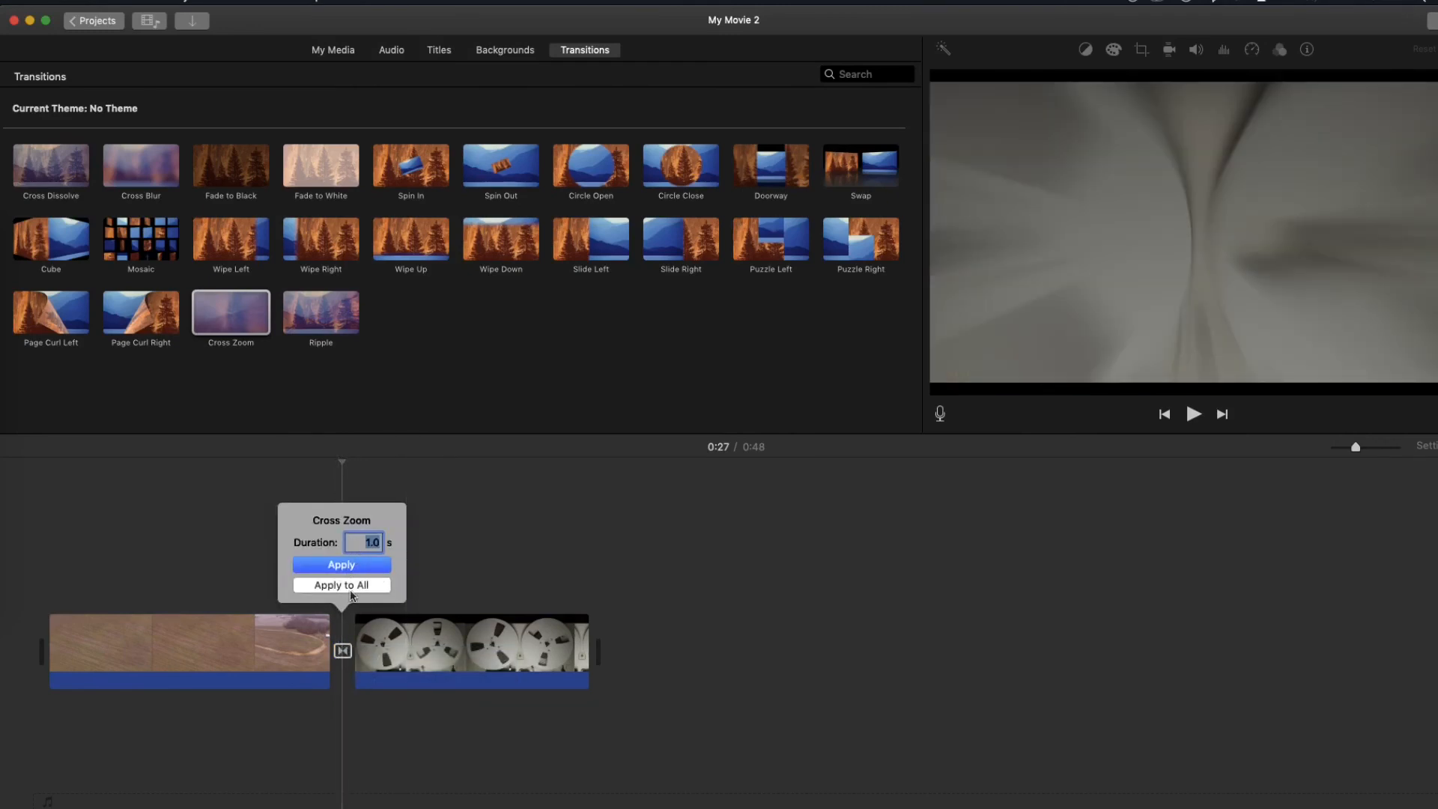
click(353, 567)
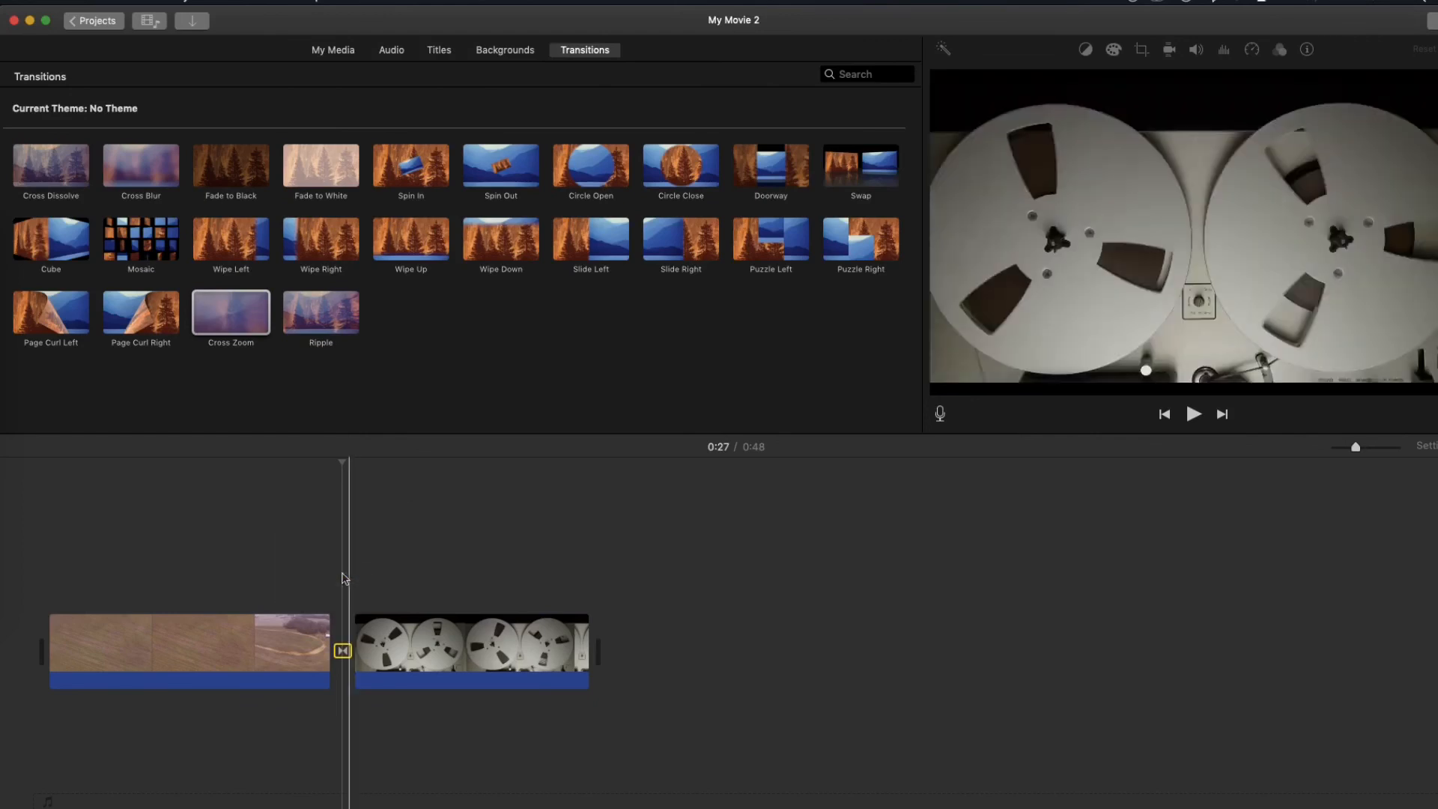
Play the movie across the Cross Zoom transition and remove the transition from between the clips
click(302, 573)
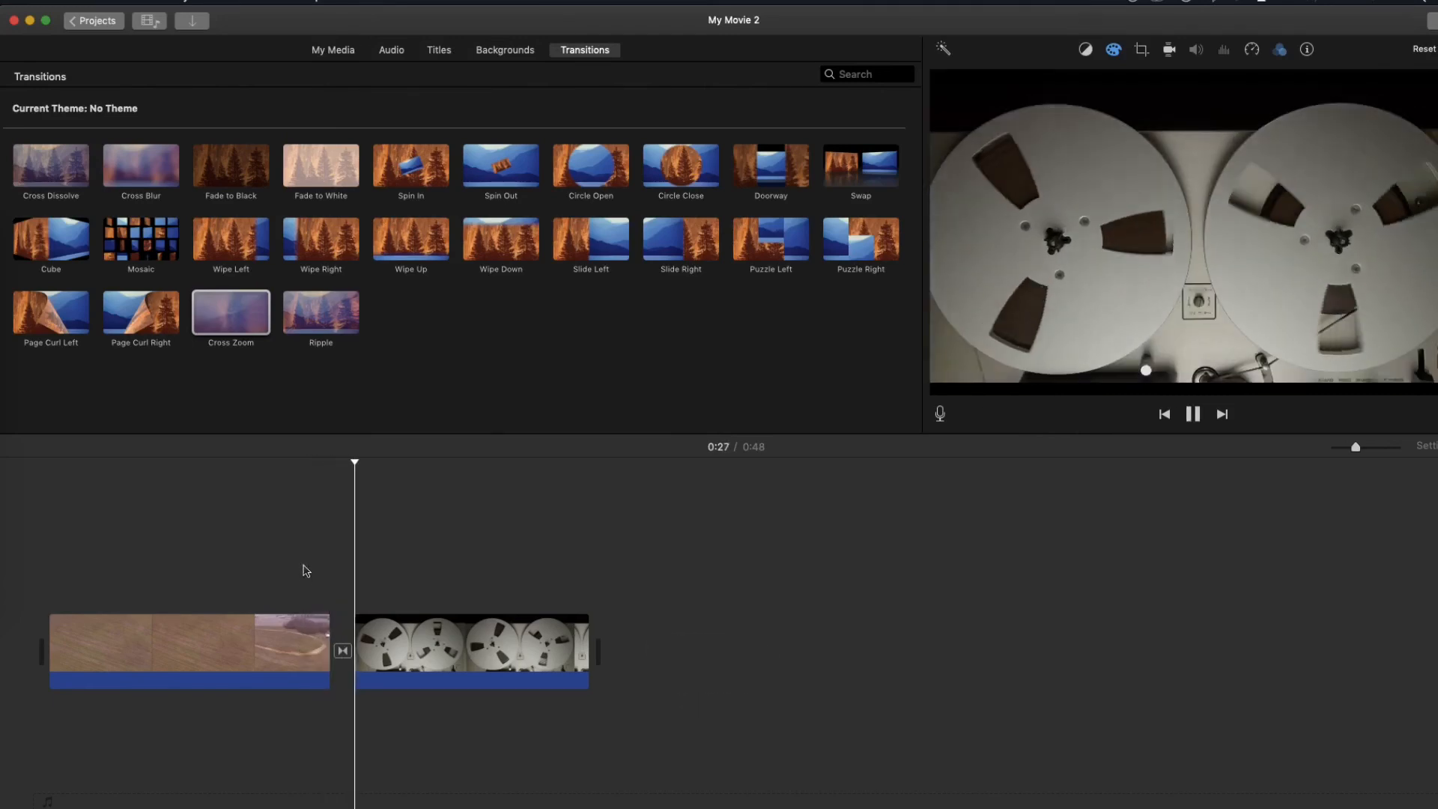
click(307, 571)
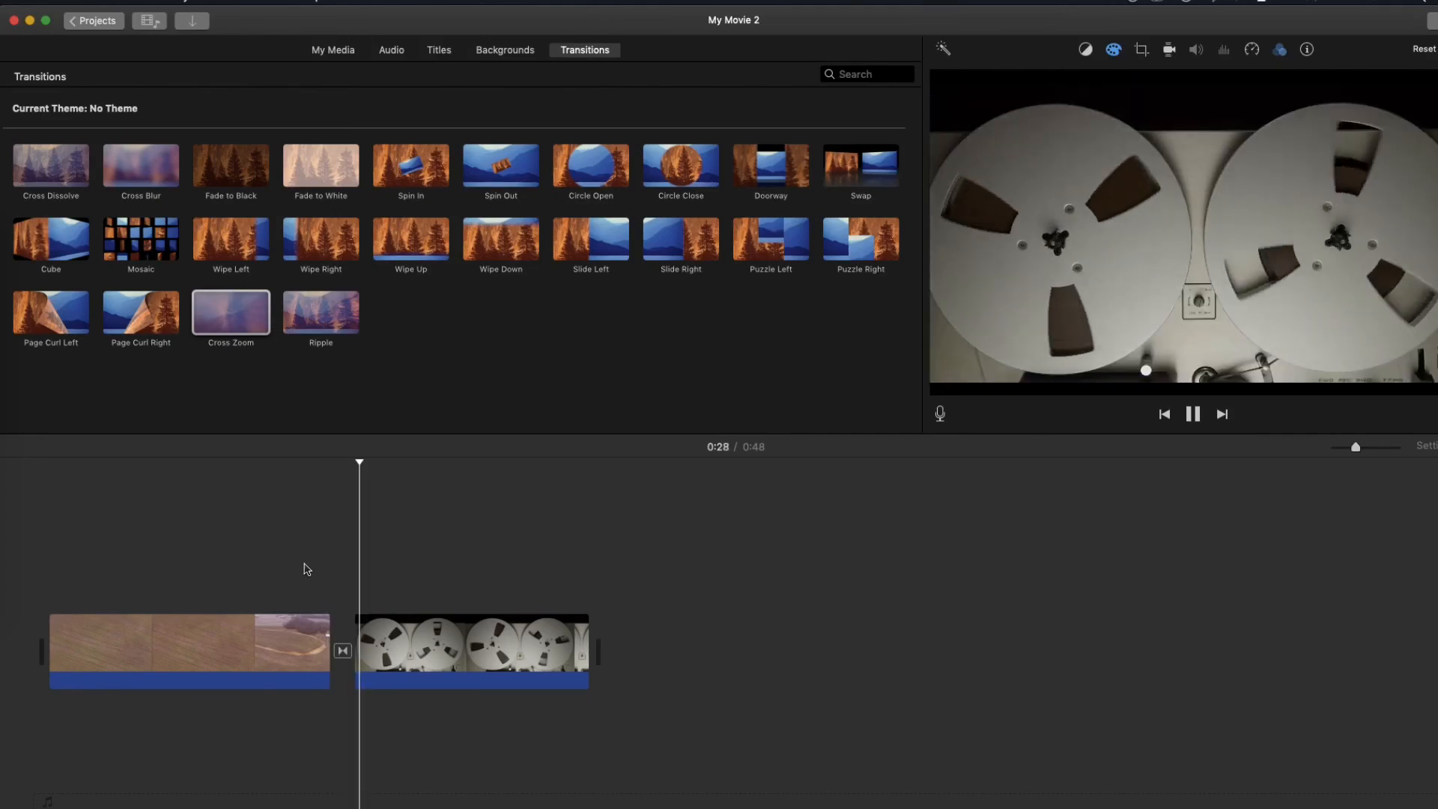
key(space)
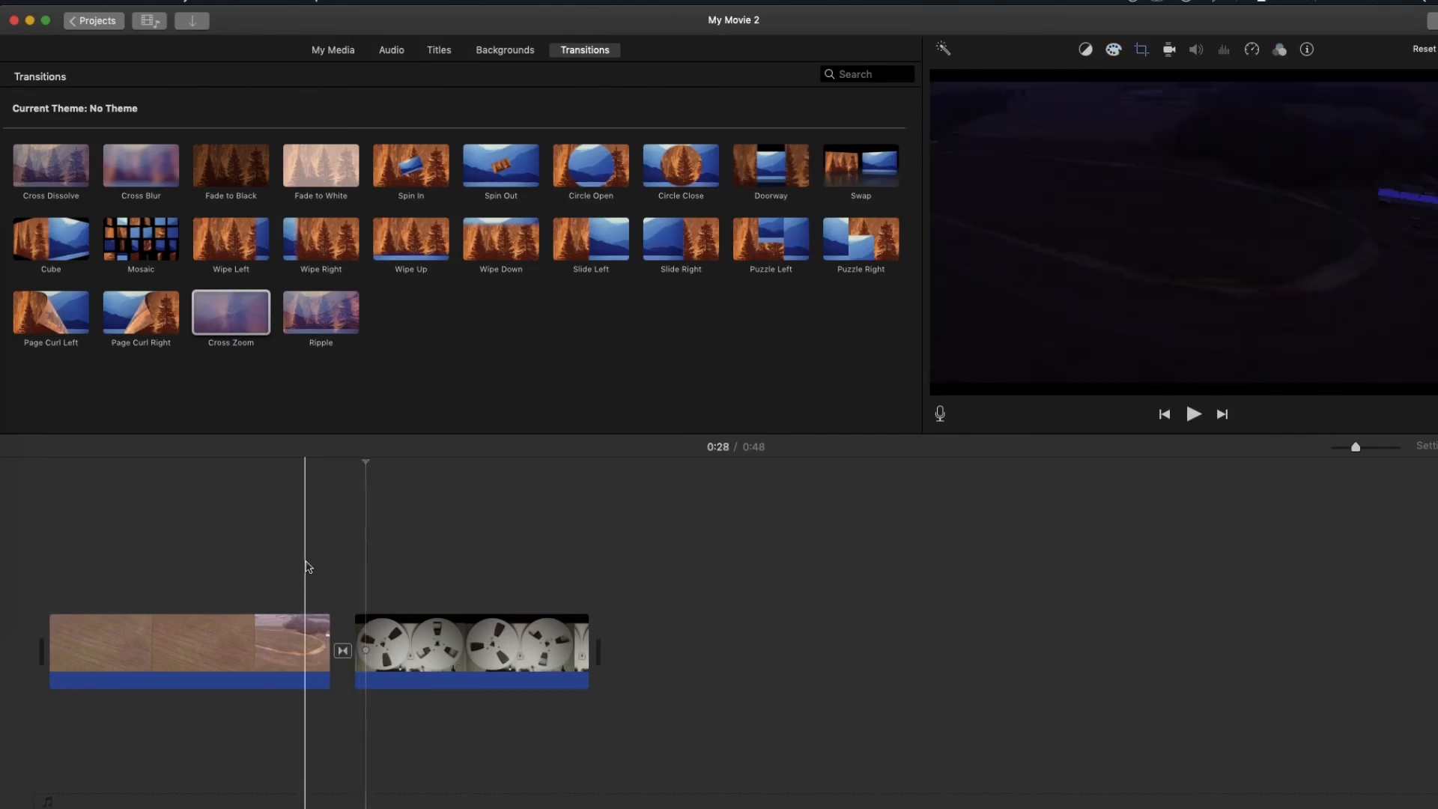
click(342, 650)
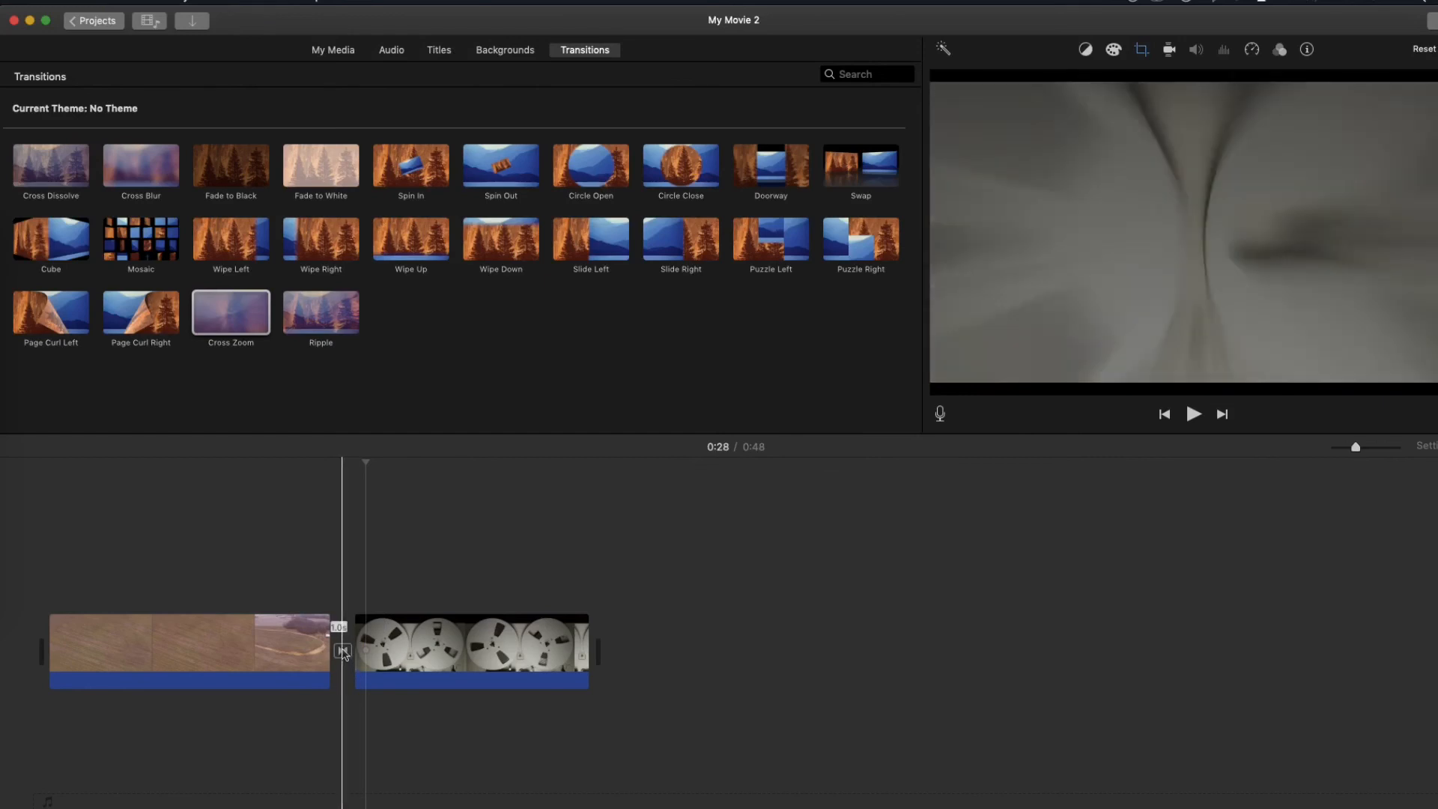
right_click(342, 651)
click(352, 655)
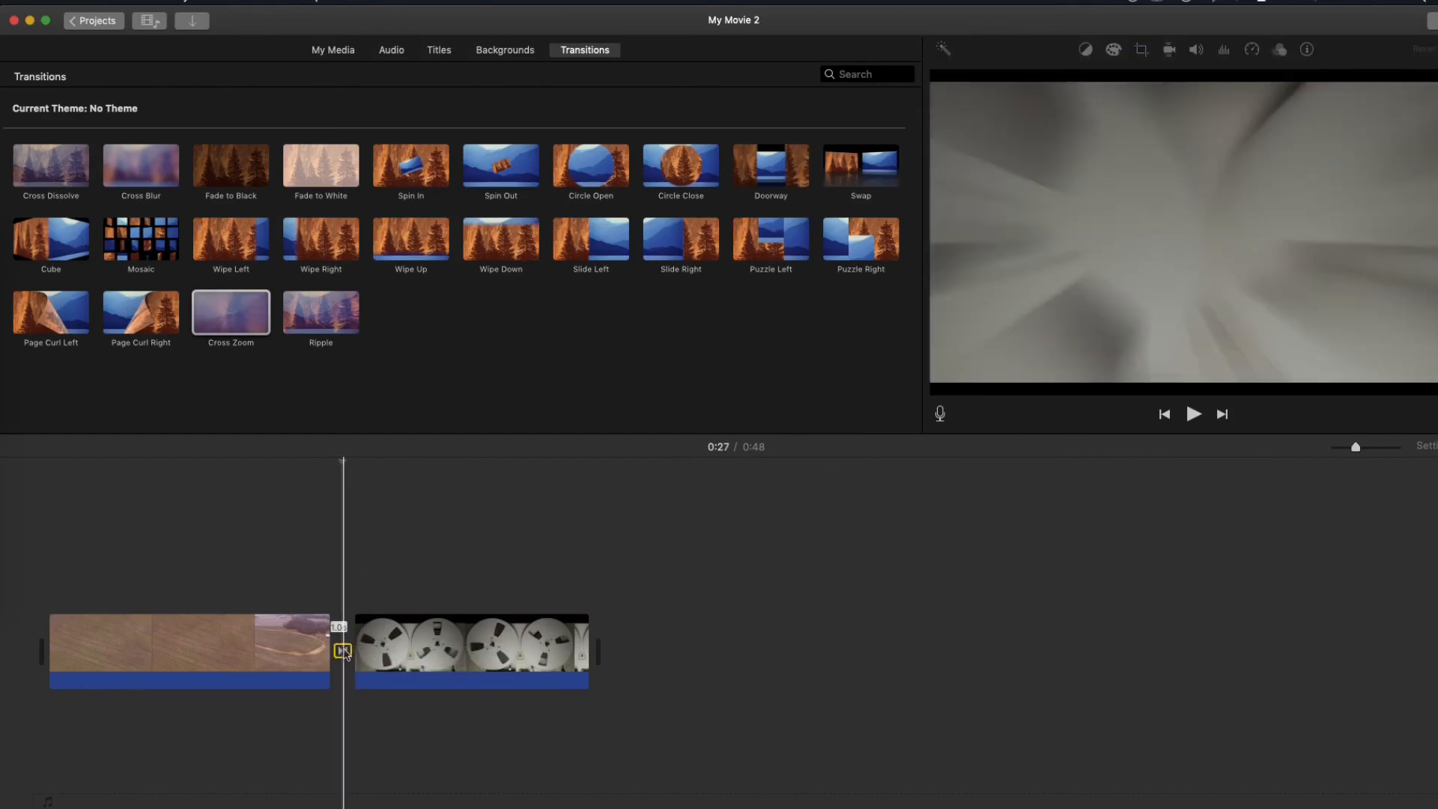
key(Delete)
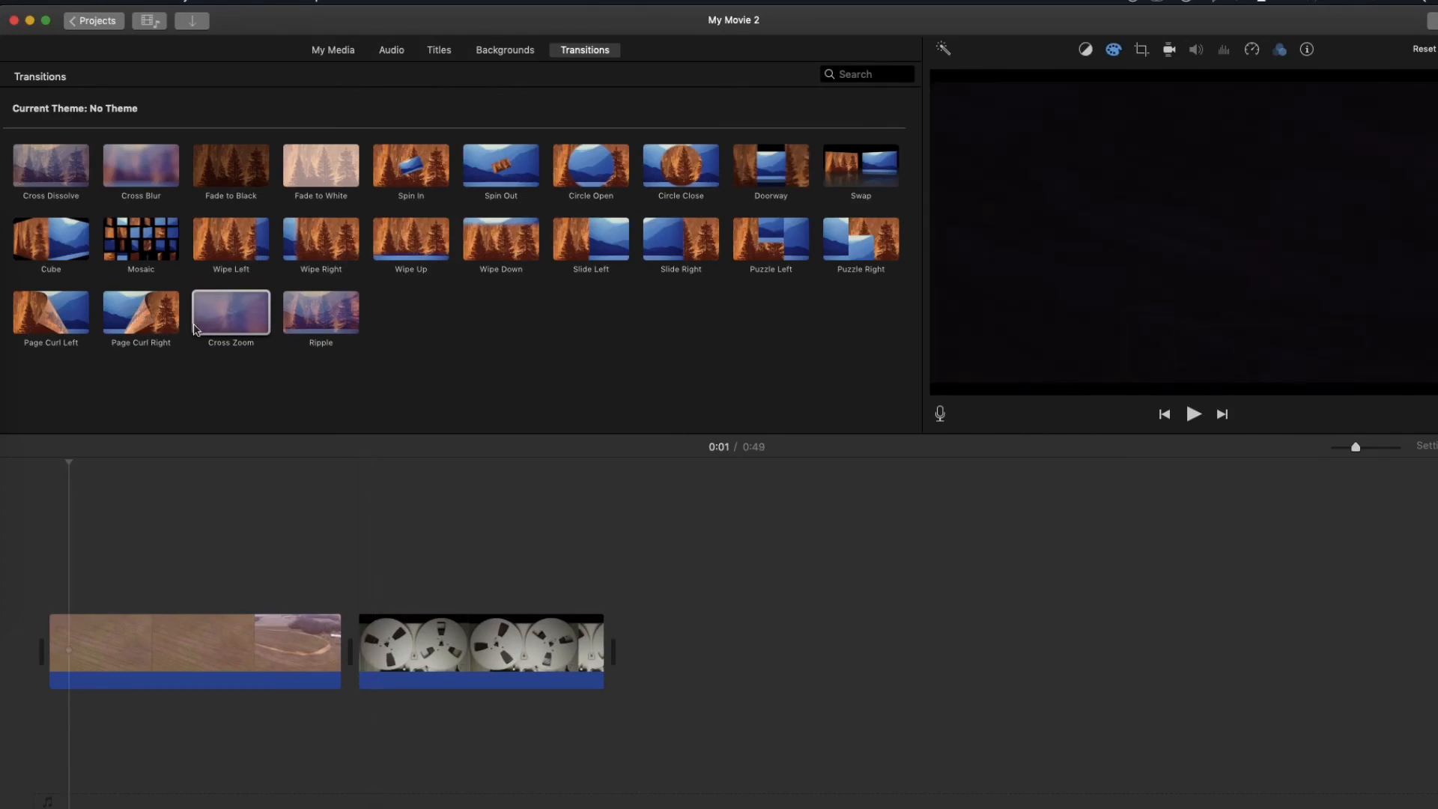
Try a Ripple transition between the two clips, play across it and undo its insertion
click(303, 335)
drag(303, 335, 338, 607)
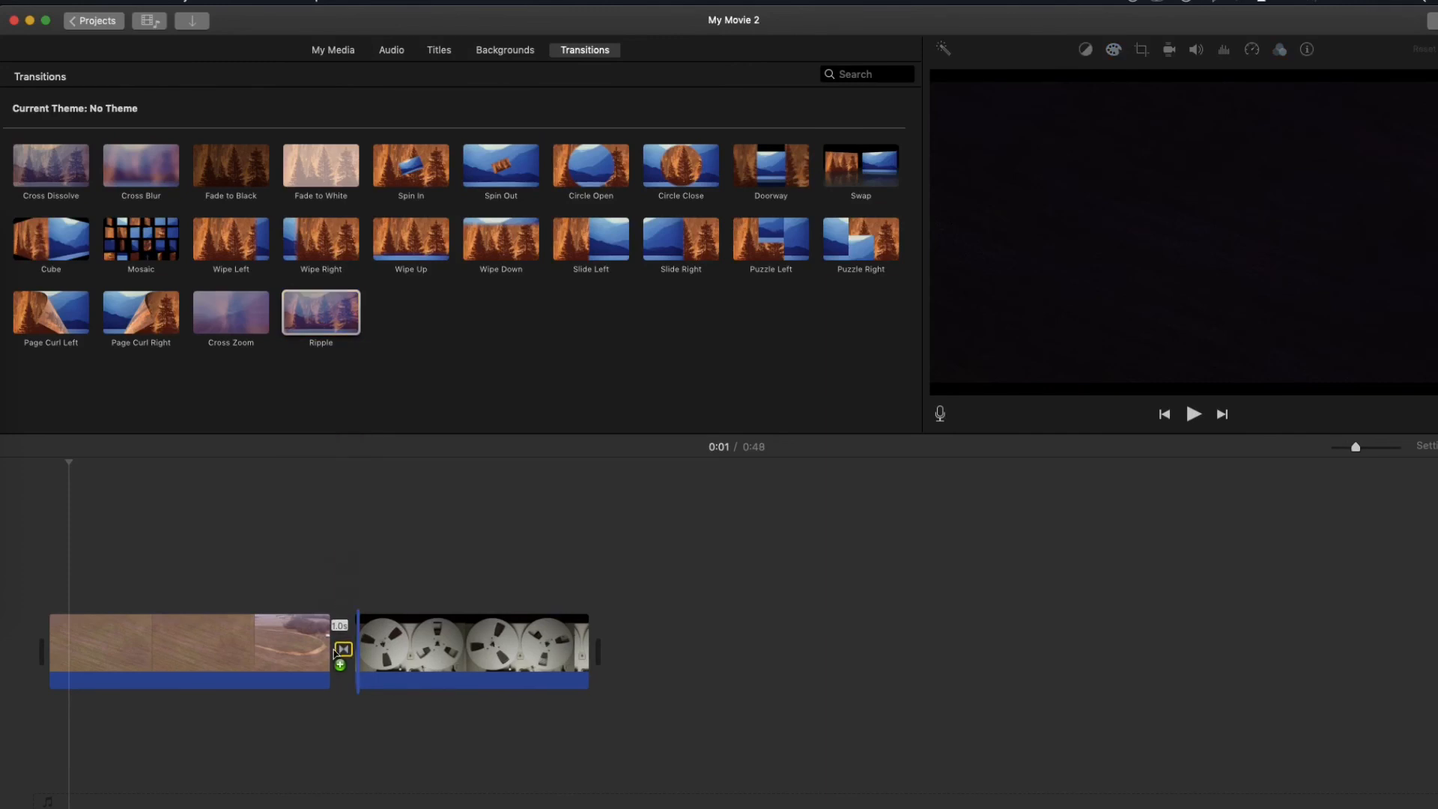
click(298, 569)
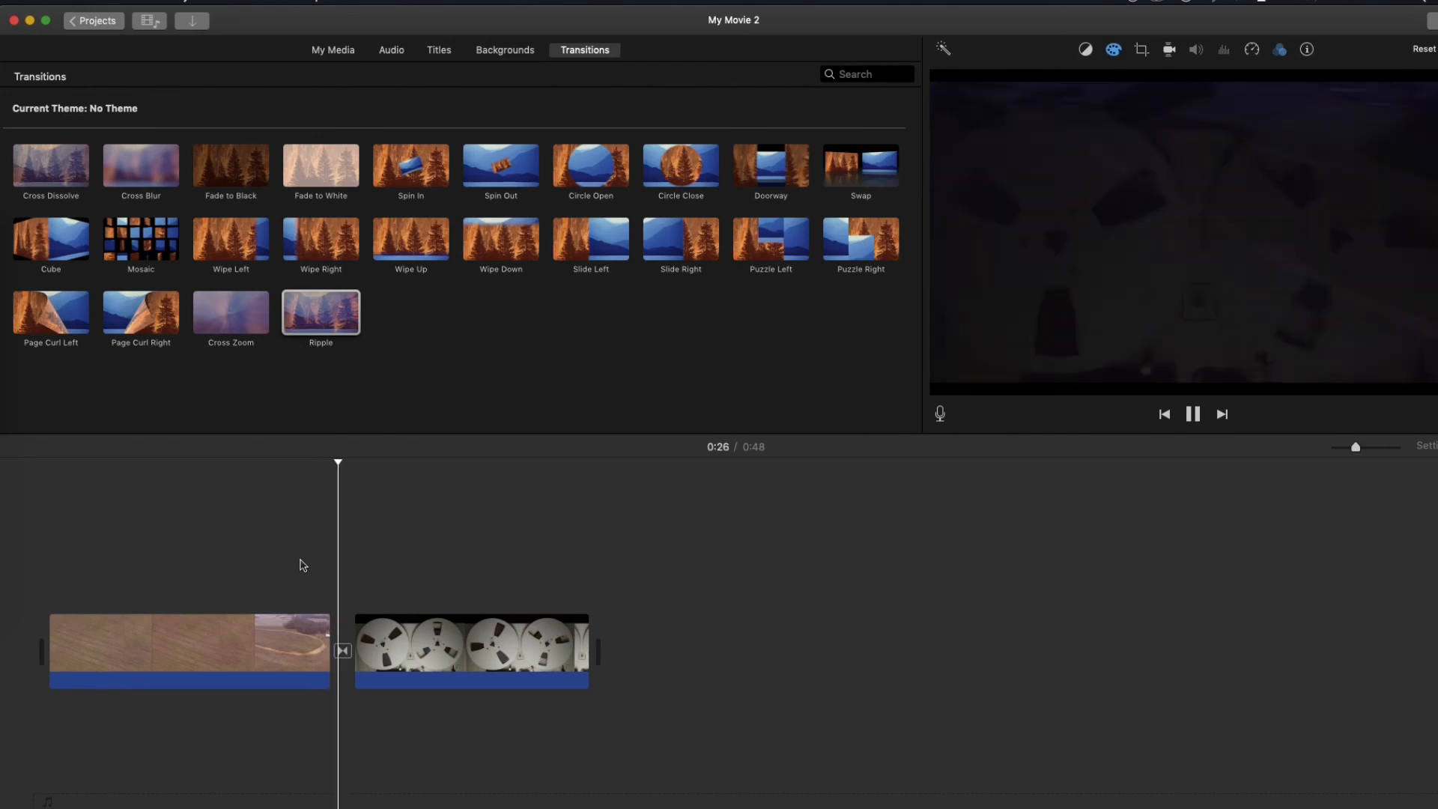
click(302, 564)
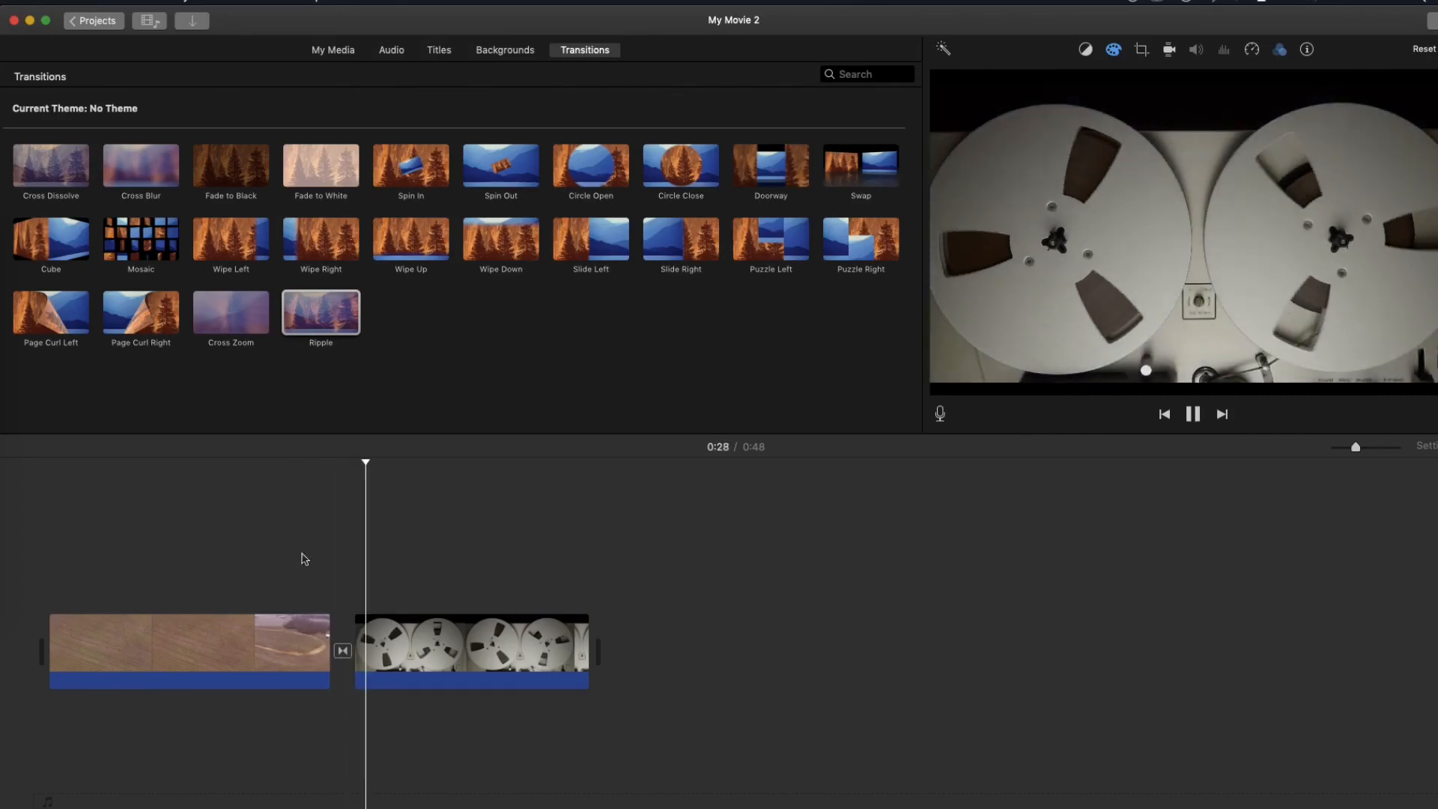
key(space)
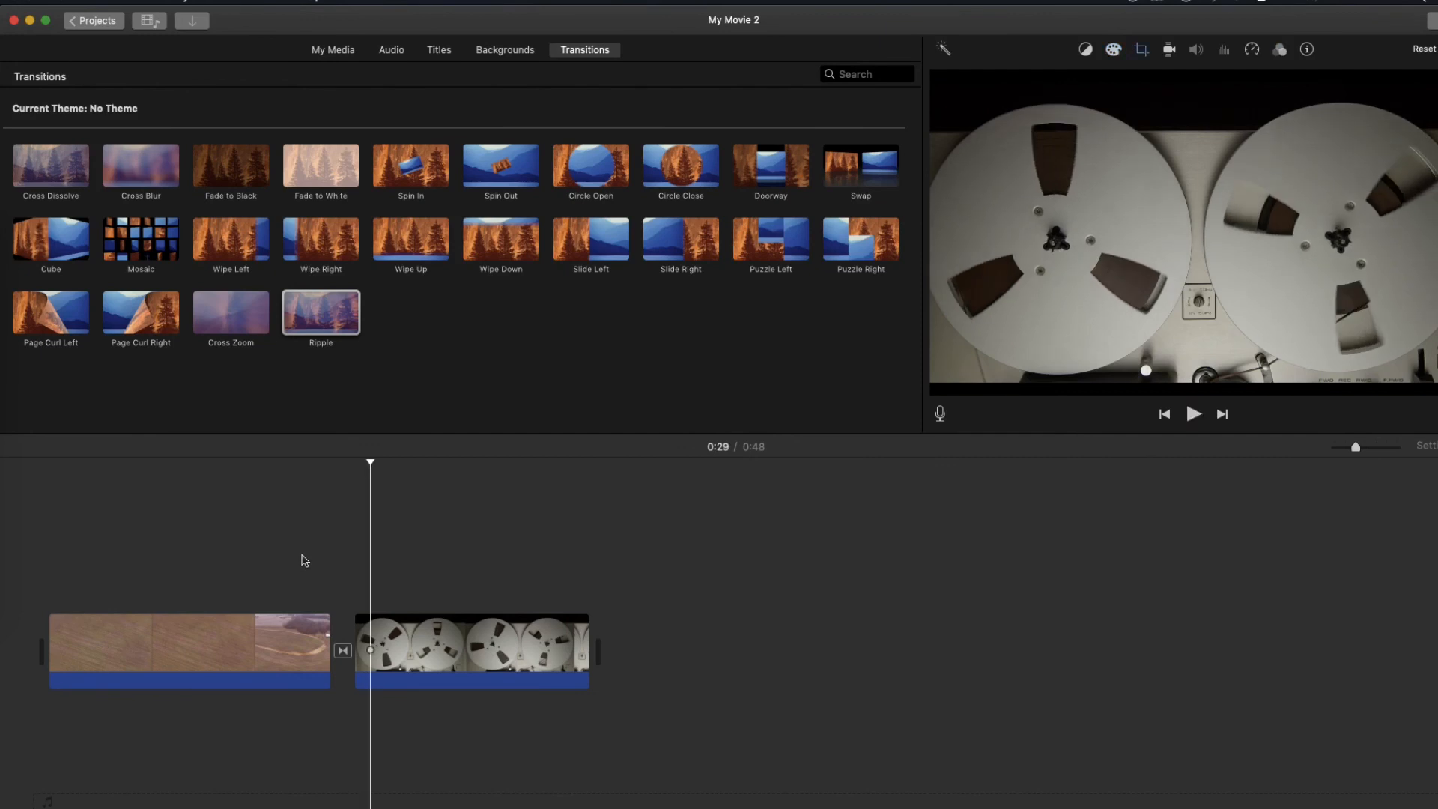
key(super+z)
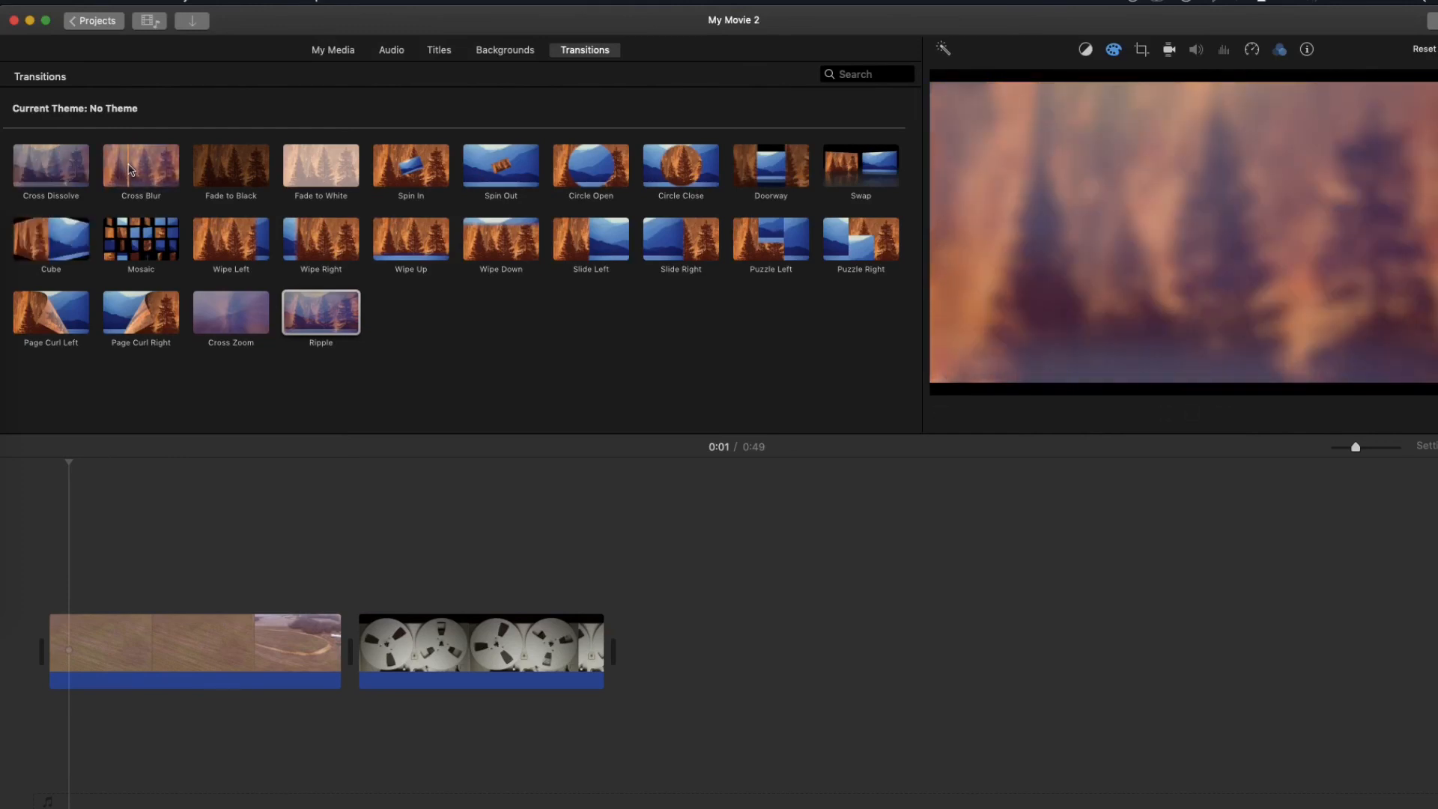
Try a Cross Blur transition between the two clips, play across it and undo its insertion
click(129, 168)
drag(129, 169, 346, 646)
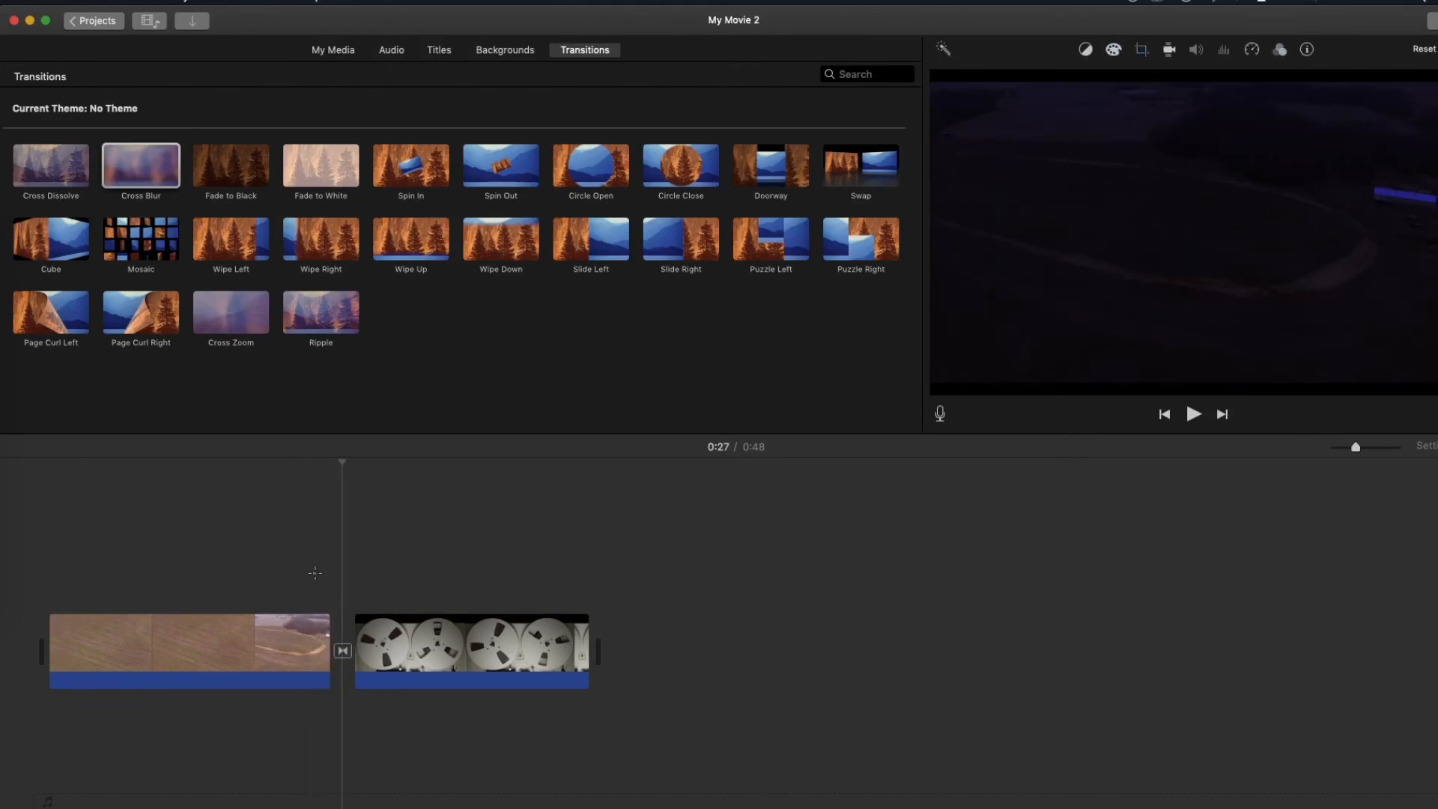
click(314, 574)
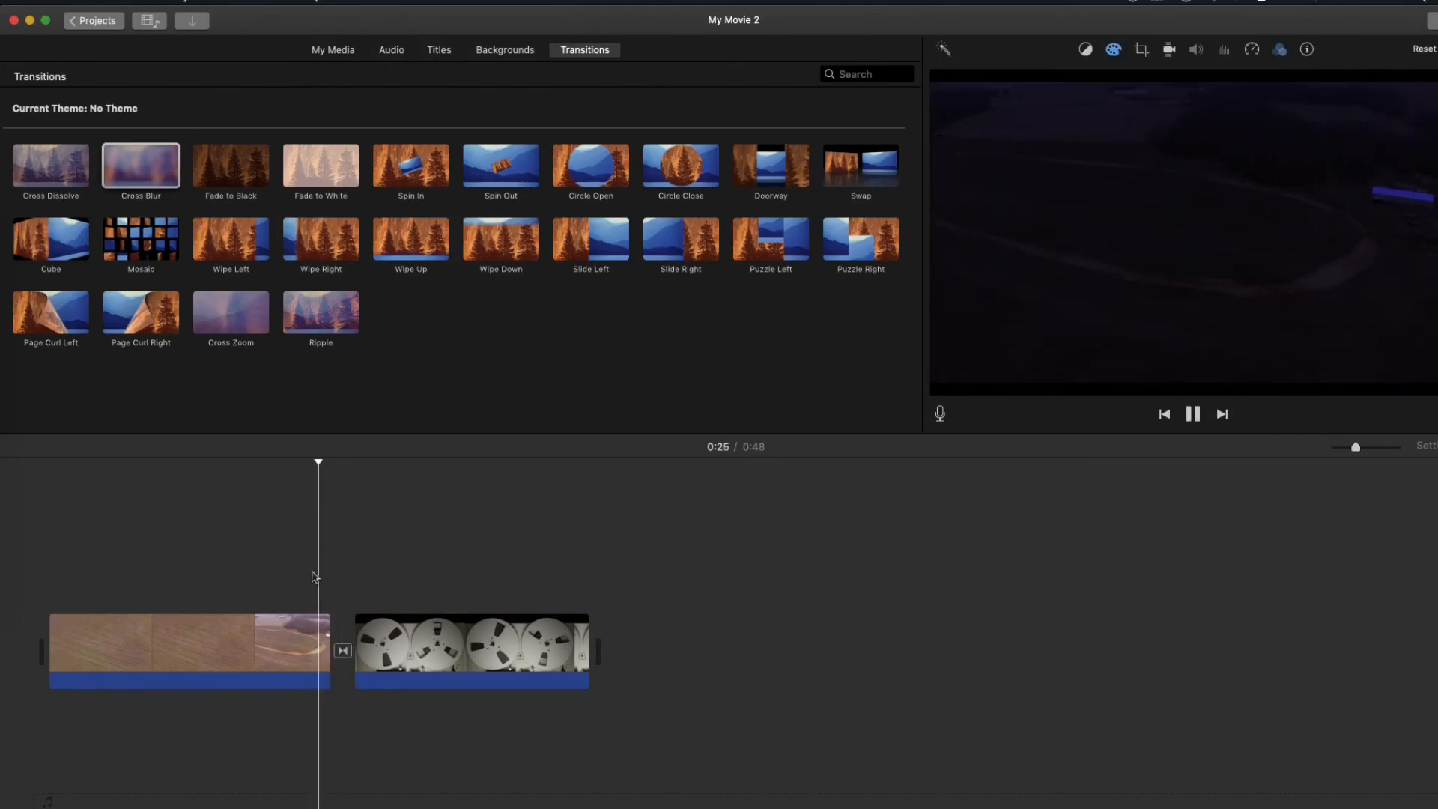
key(super+z)
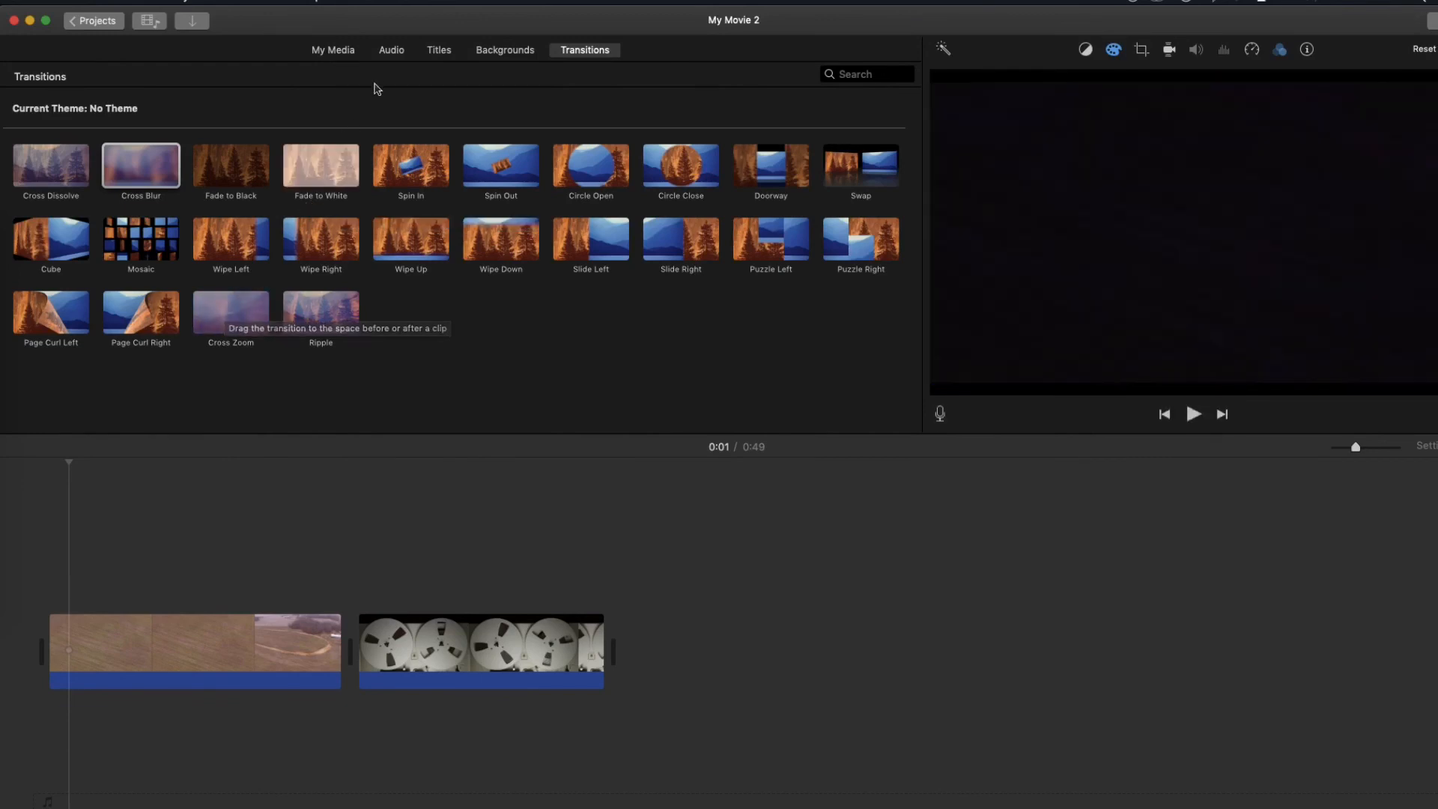
Place a Pull Focus title over the later part of the field clip and set its text to "The Farm"
click(439, 52)
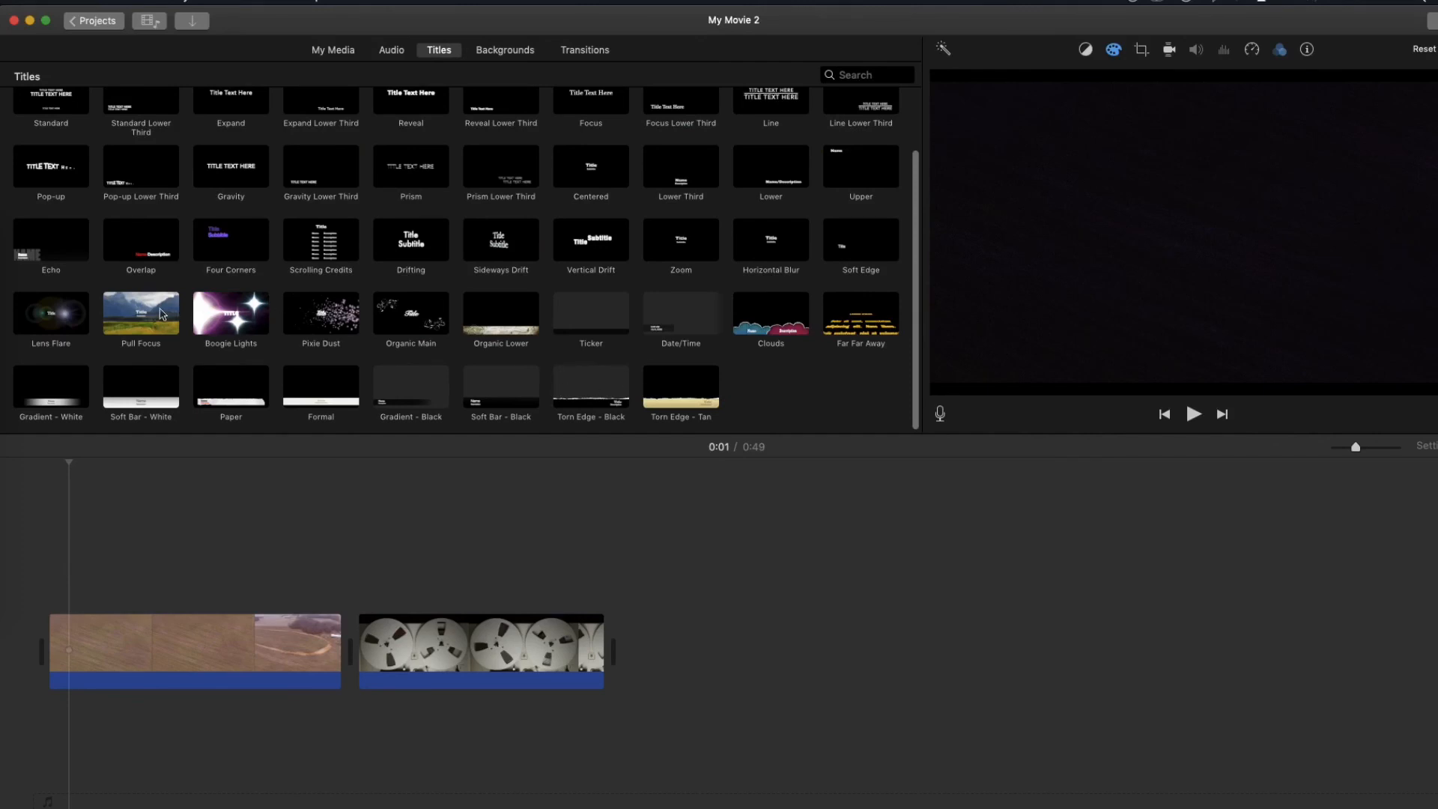
mouse_move(147, 316)
mouse_down()
mouse_move(185, 577)
mouse_move(106, 578)
mouse_move(241, 588)
mouse_up()
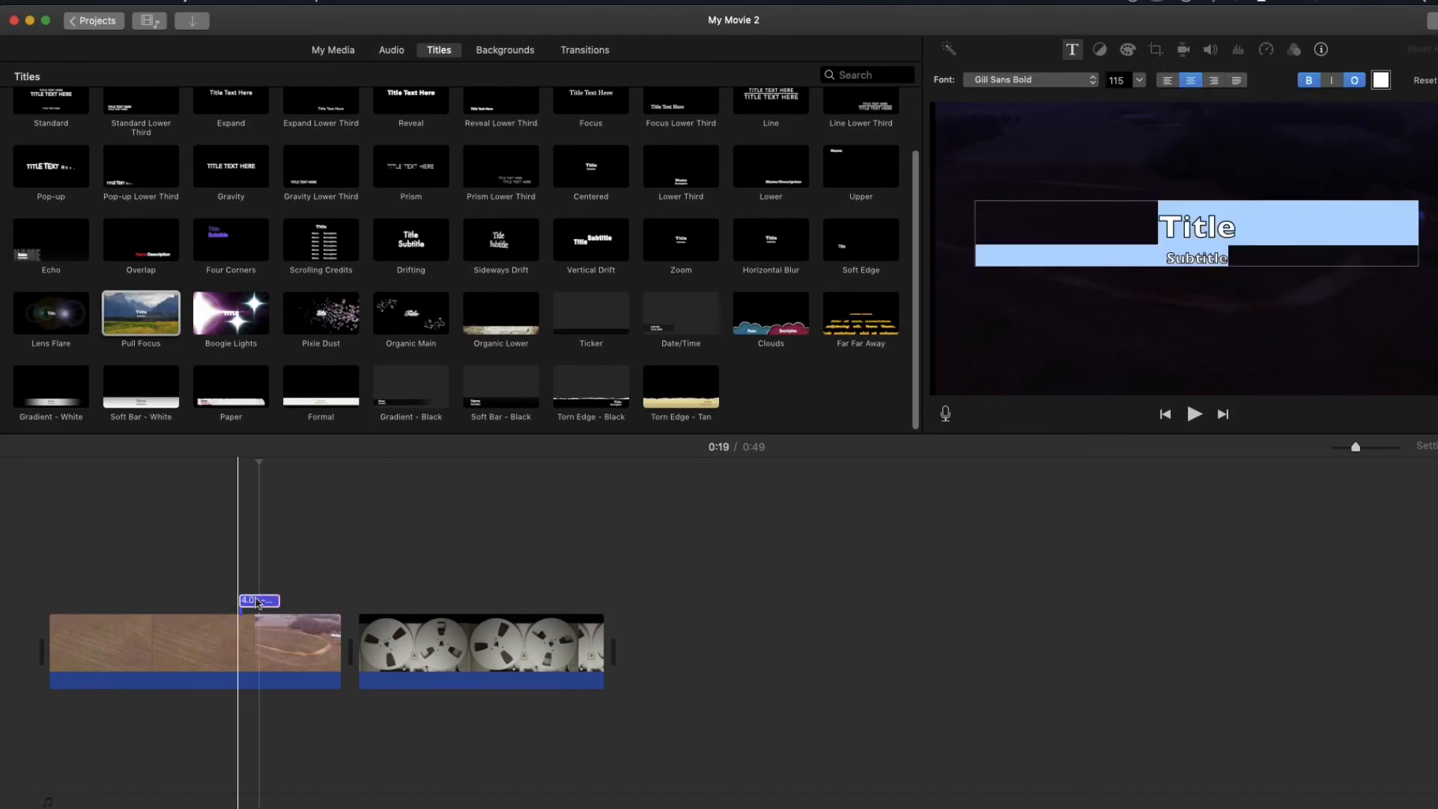
text(The F)
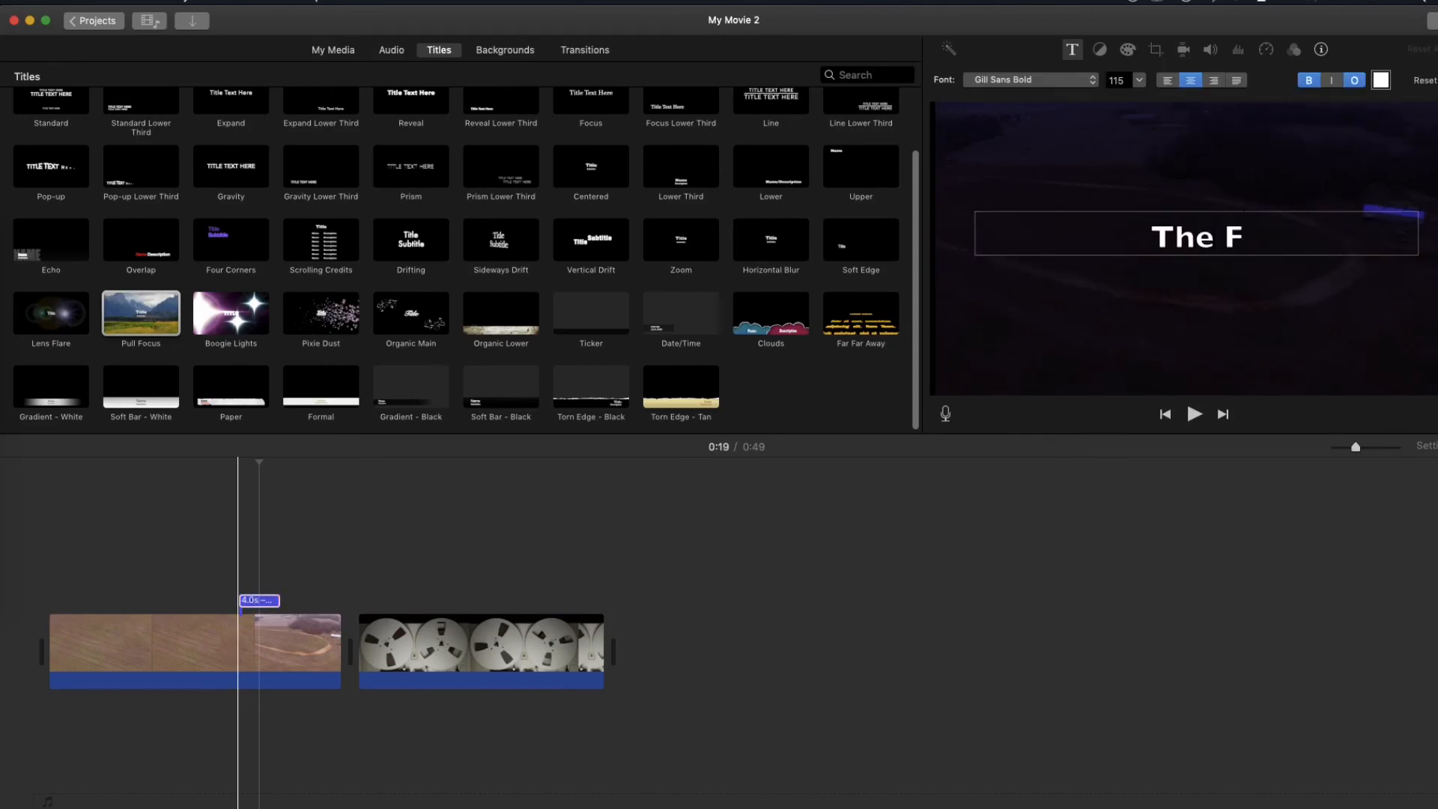
text(arm)
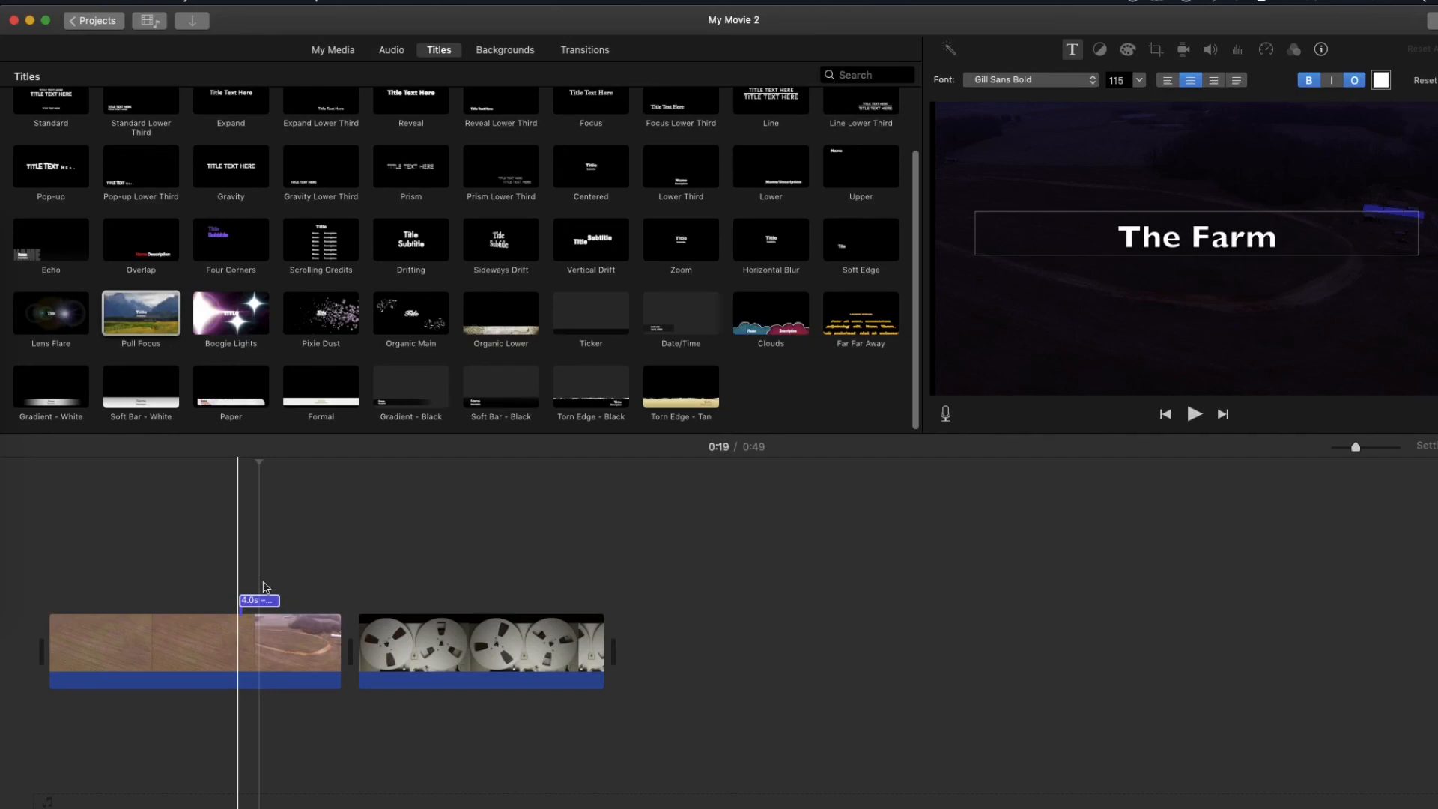
Play the movie from before the title to preview how it appears over the field clip
click(205, 558)
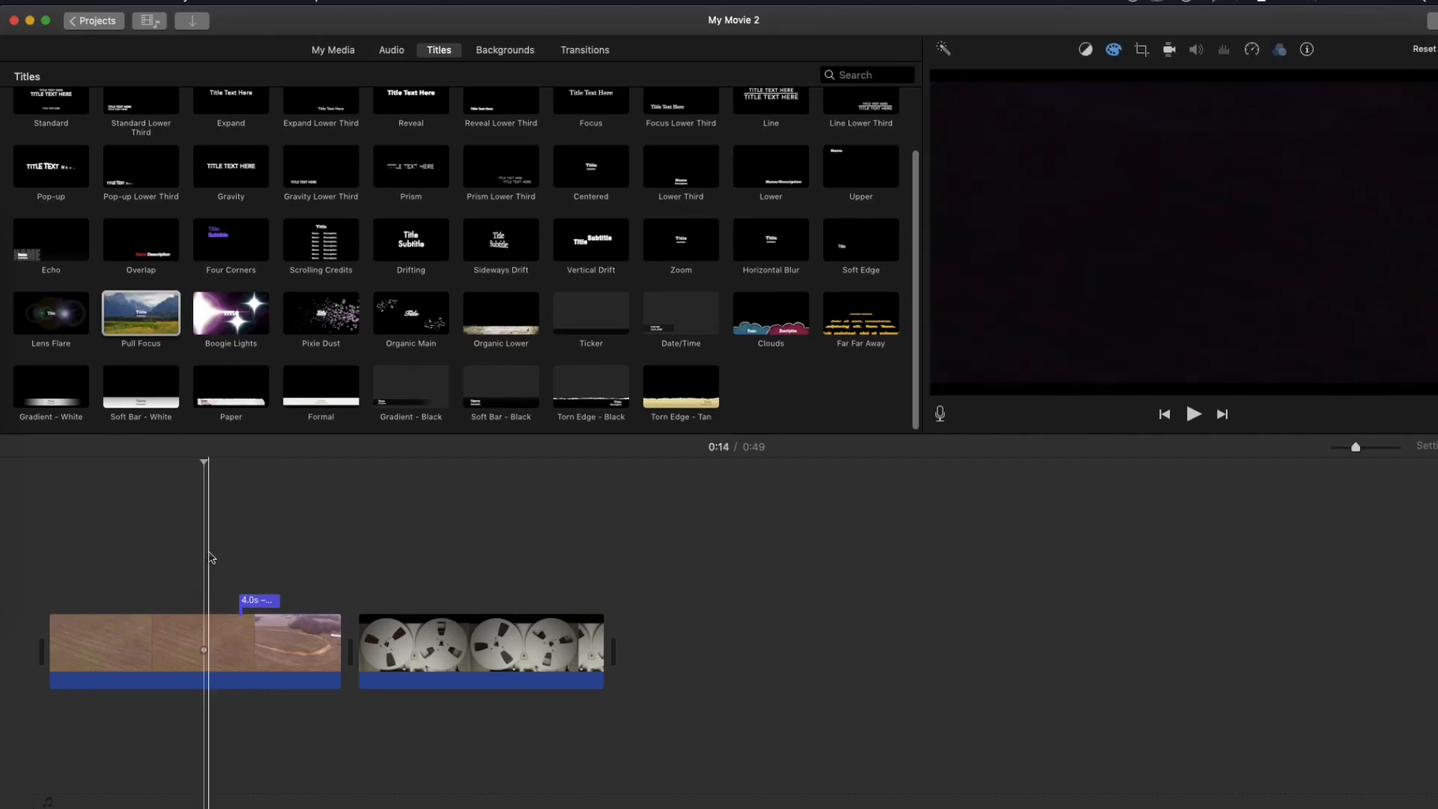
key(space)
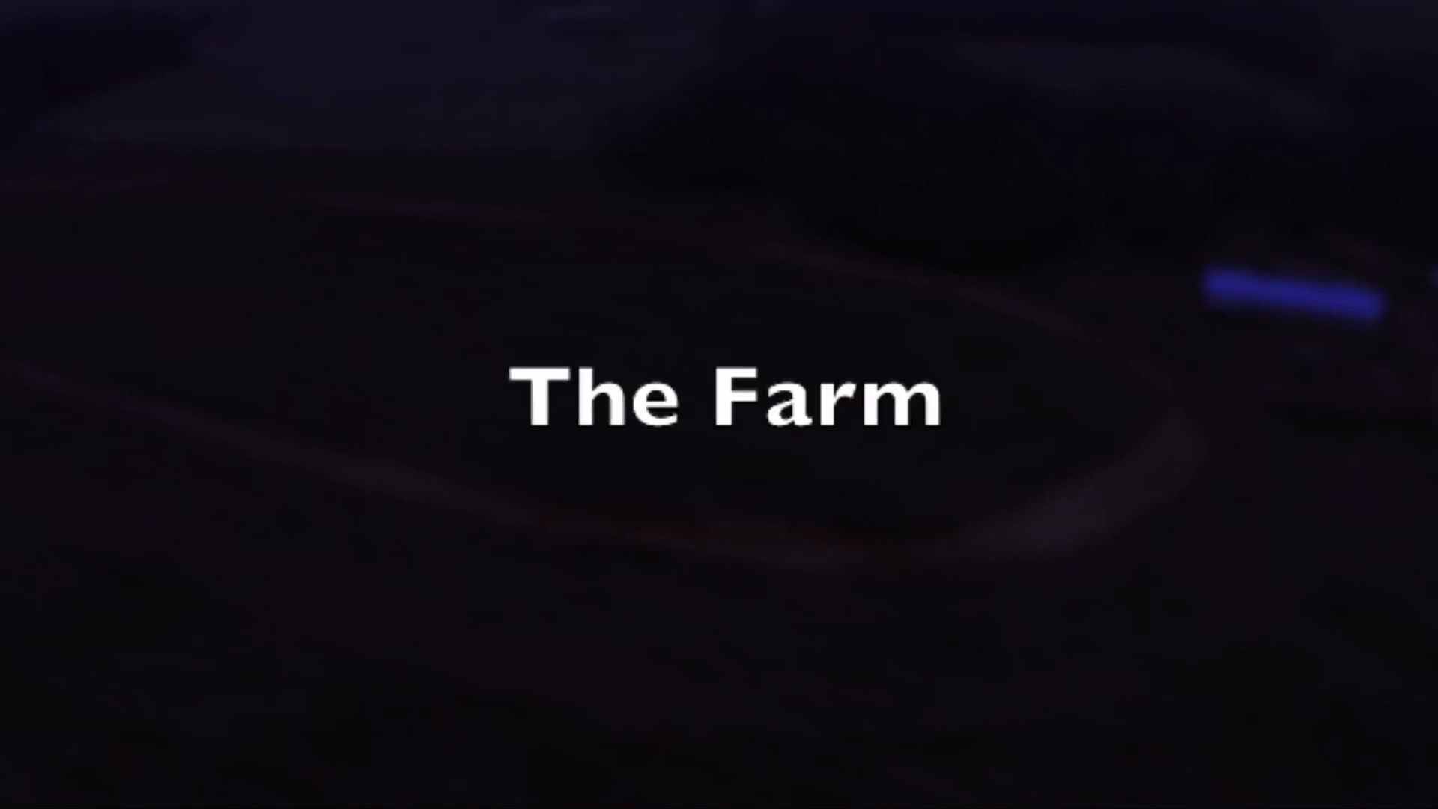
key(Escape)
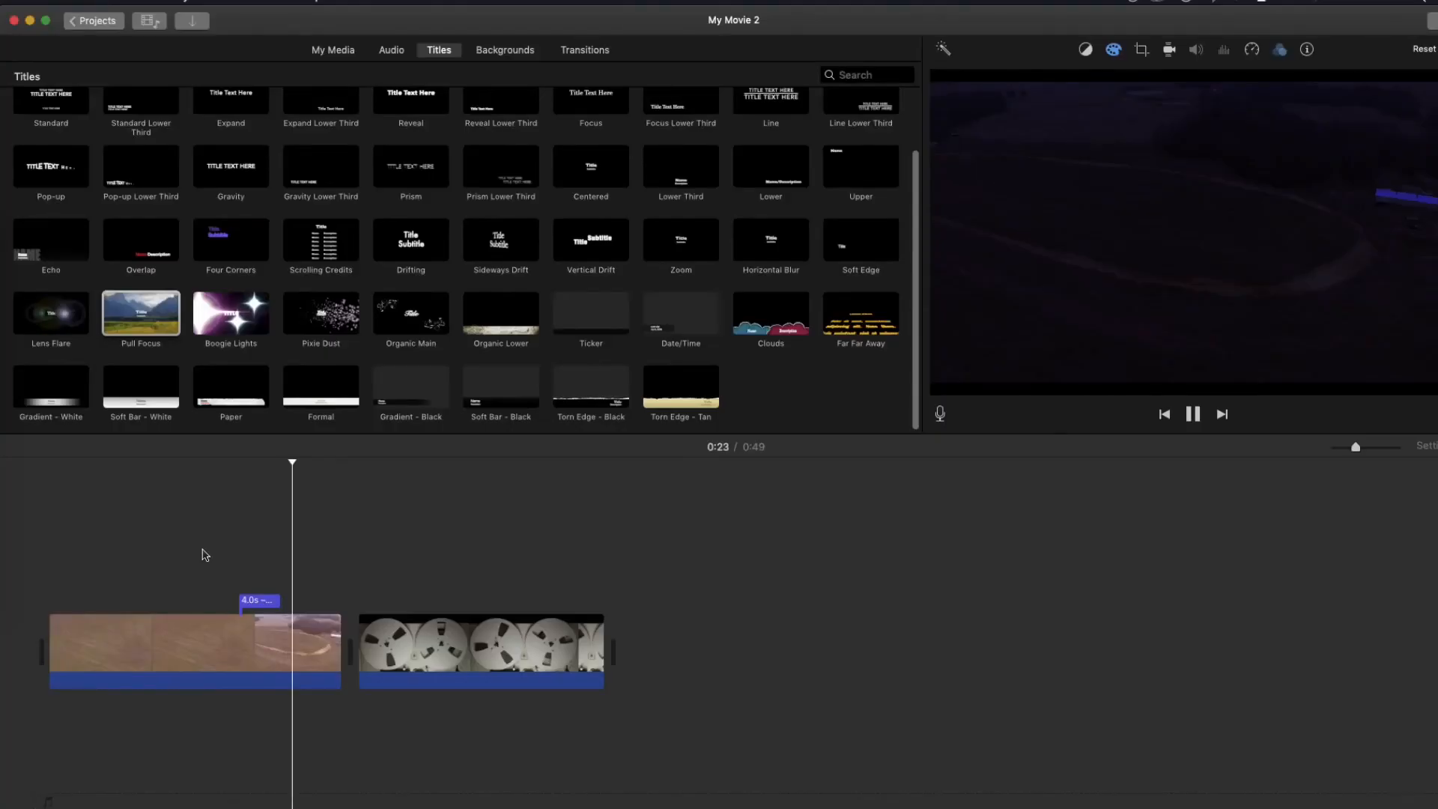
click(193, 549)
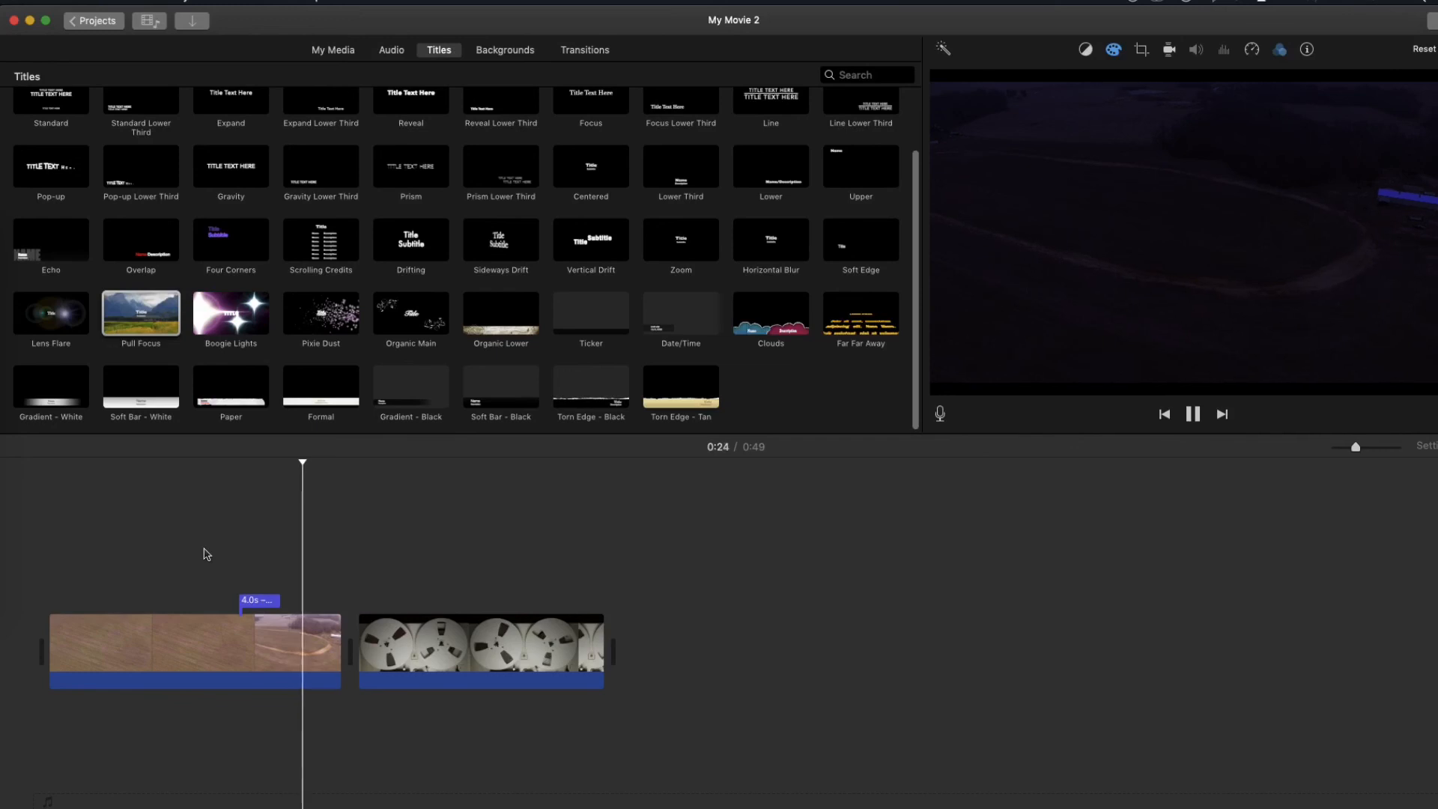
key(space)
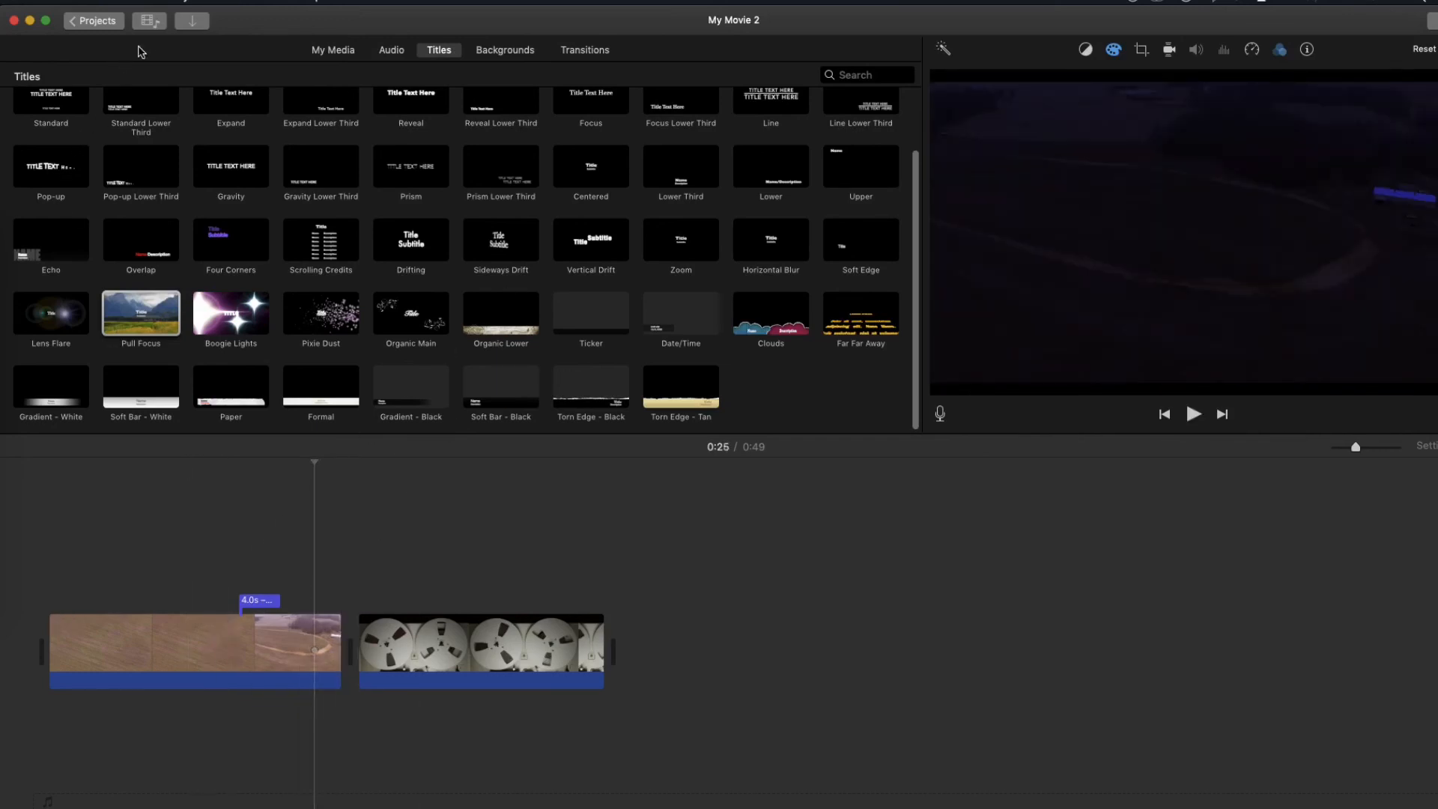
Delete the "The Farm" title from above the field clip
click(329, 57)
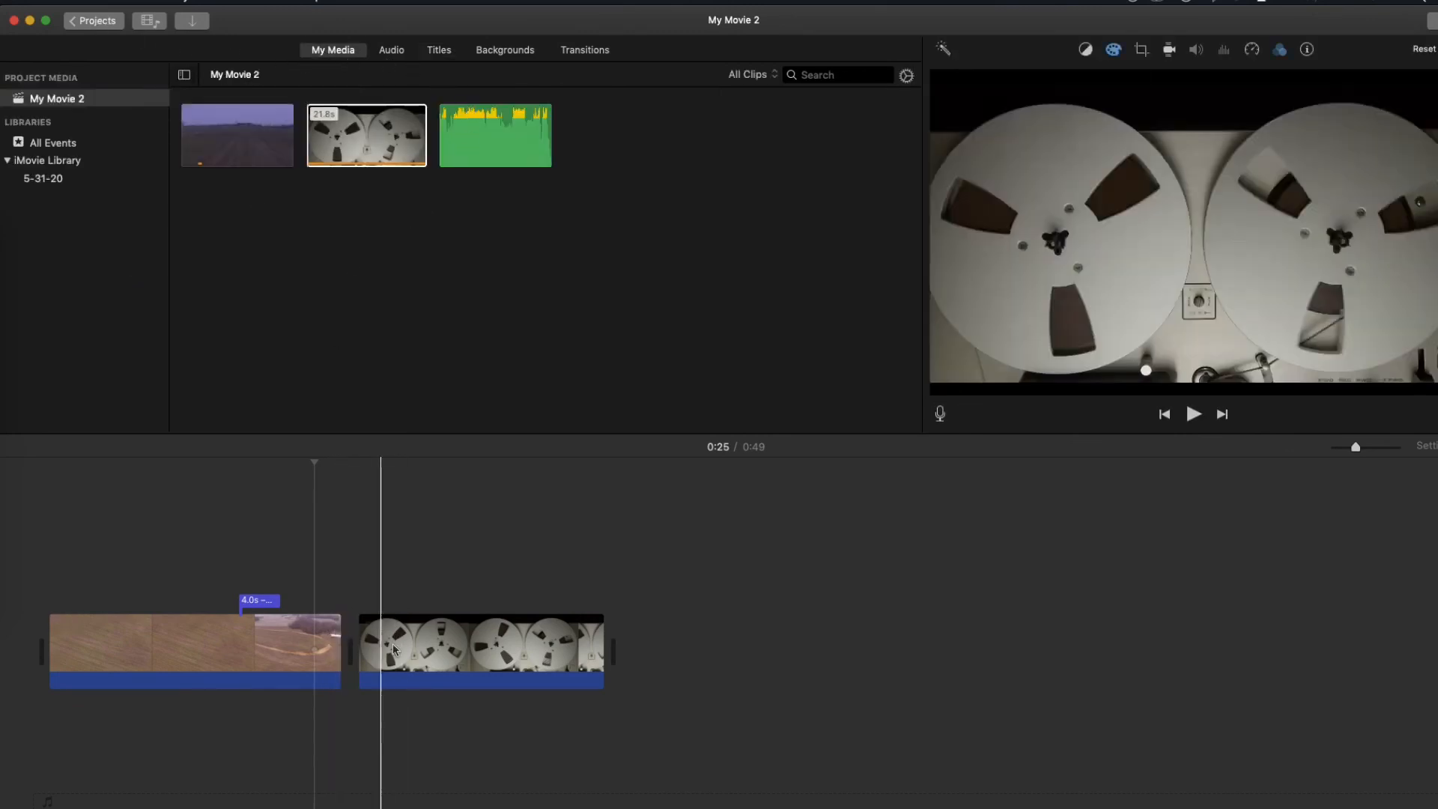
click(271, 600)
right_click(271, 600)
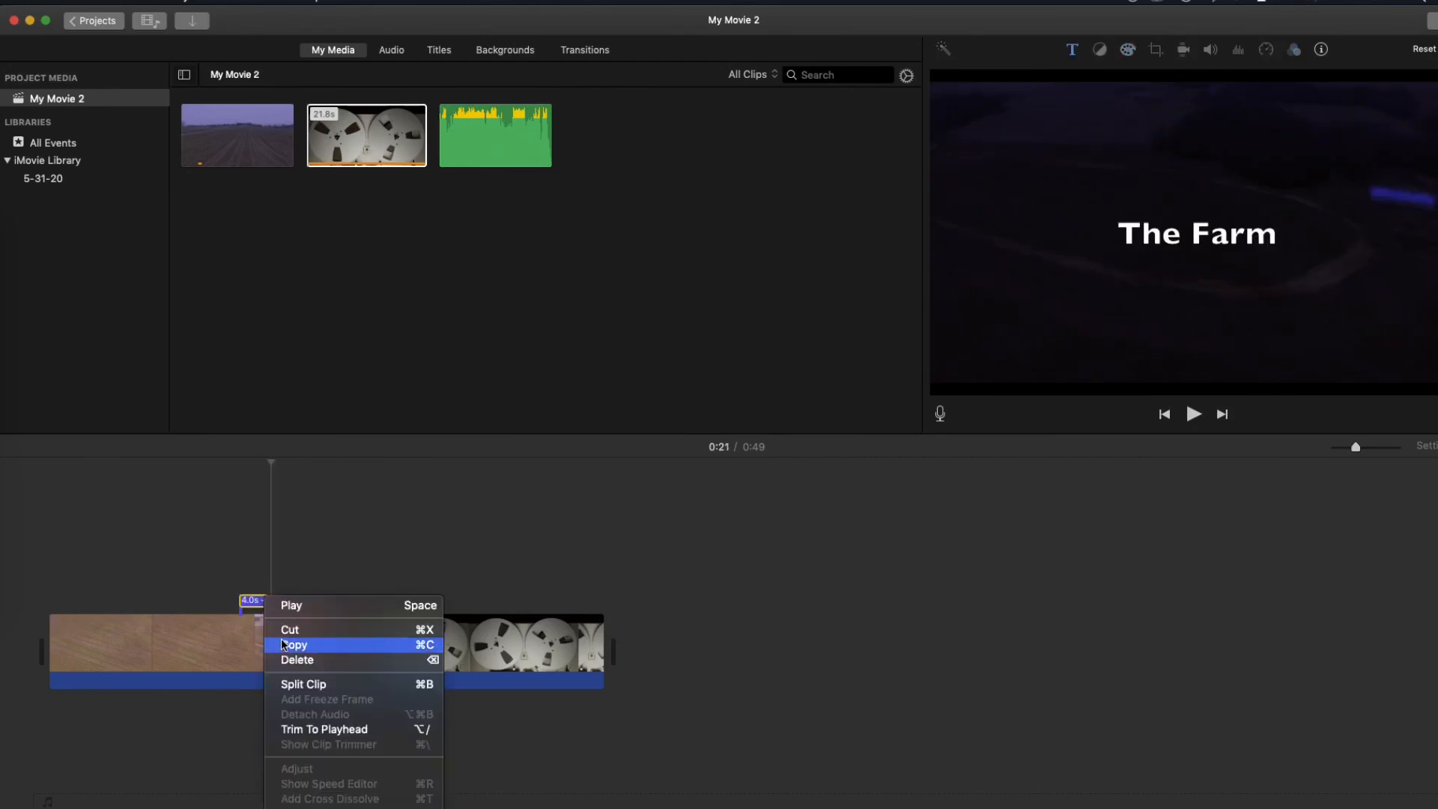
click(295, 660)
Add a 50% Instant Replay of the field clip and play the movie from before the replay section
click(201, 633)
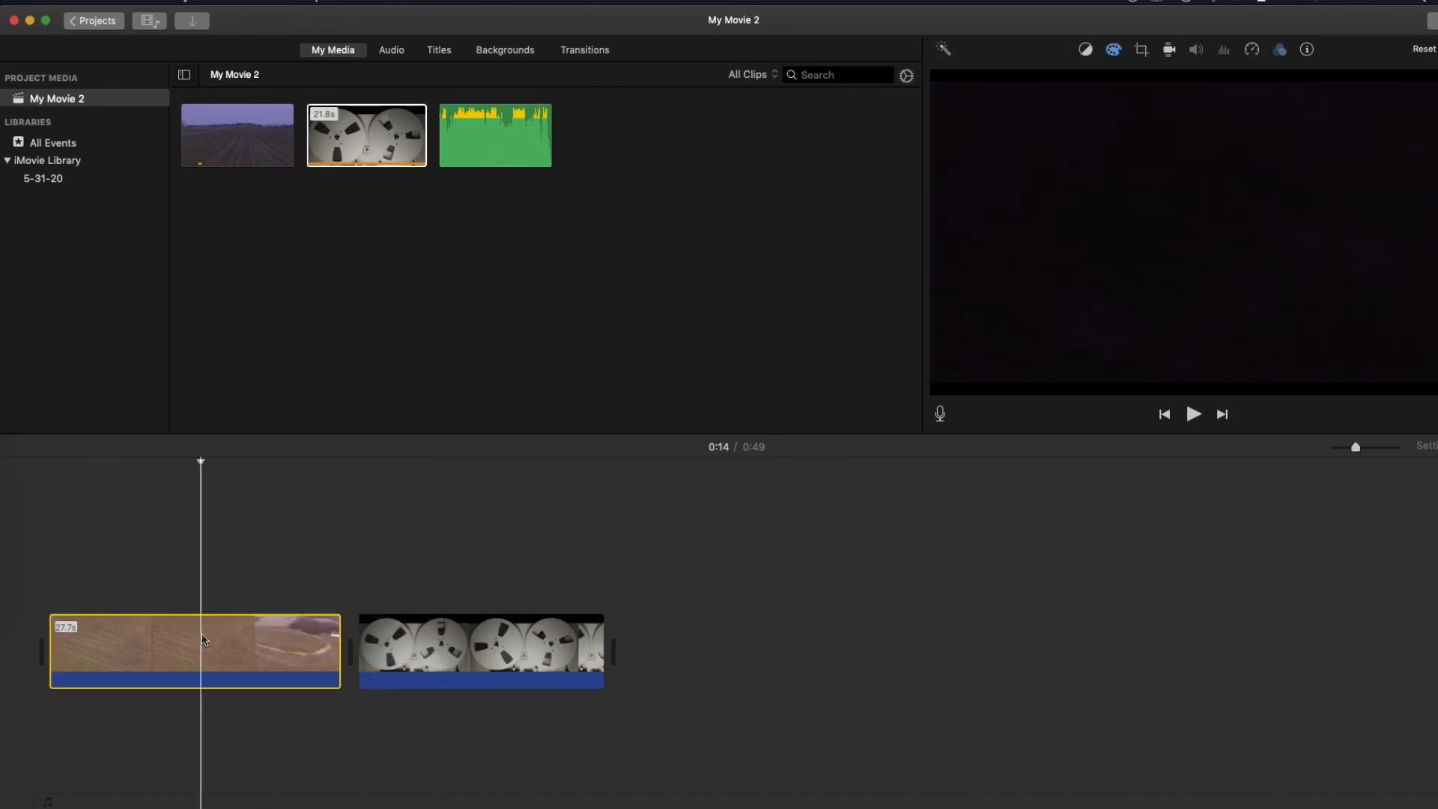
click(171, 2)
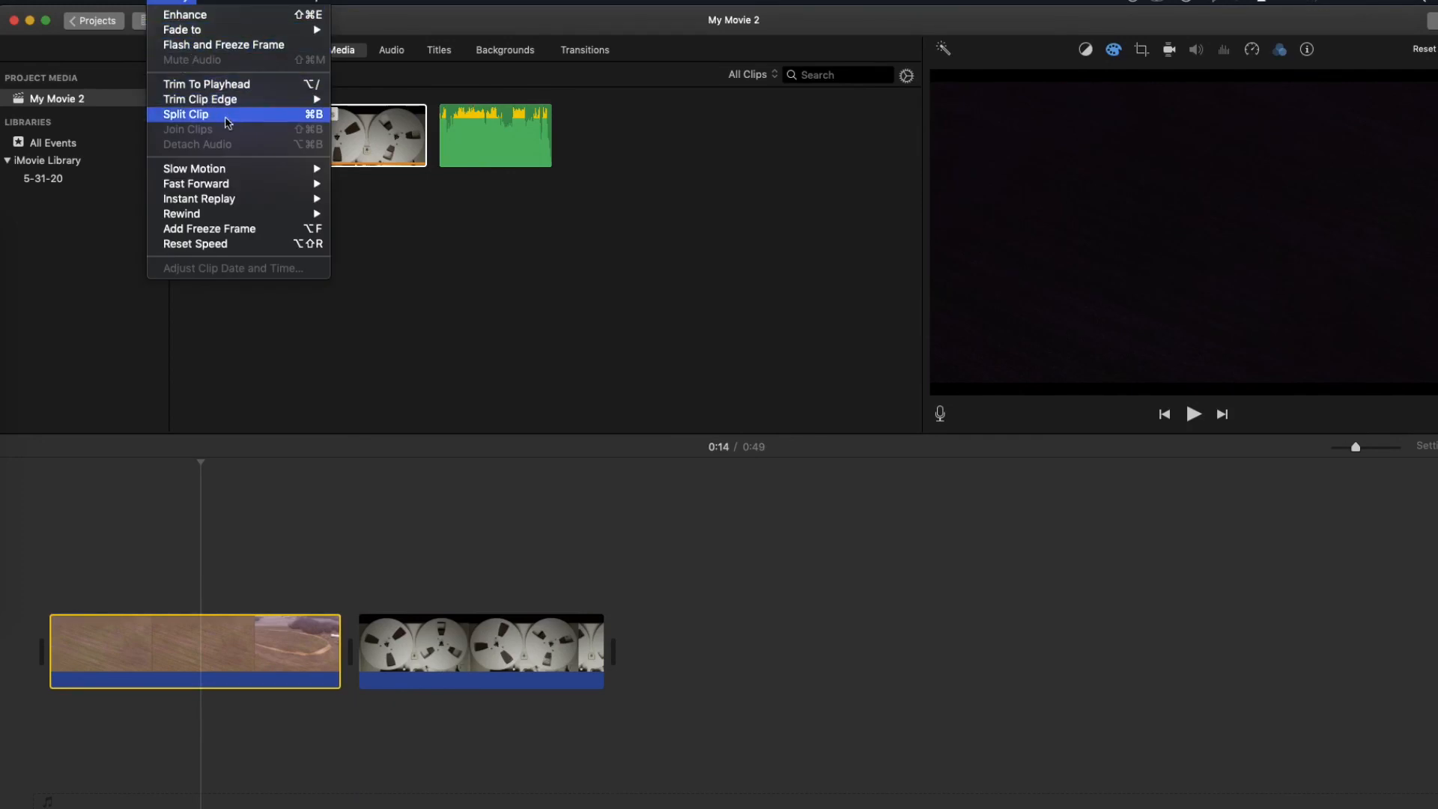
mouse_move(252, 171)
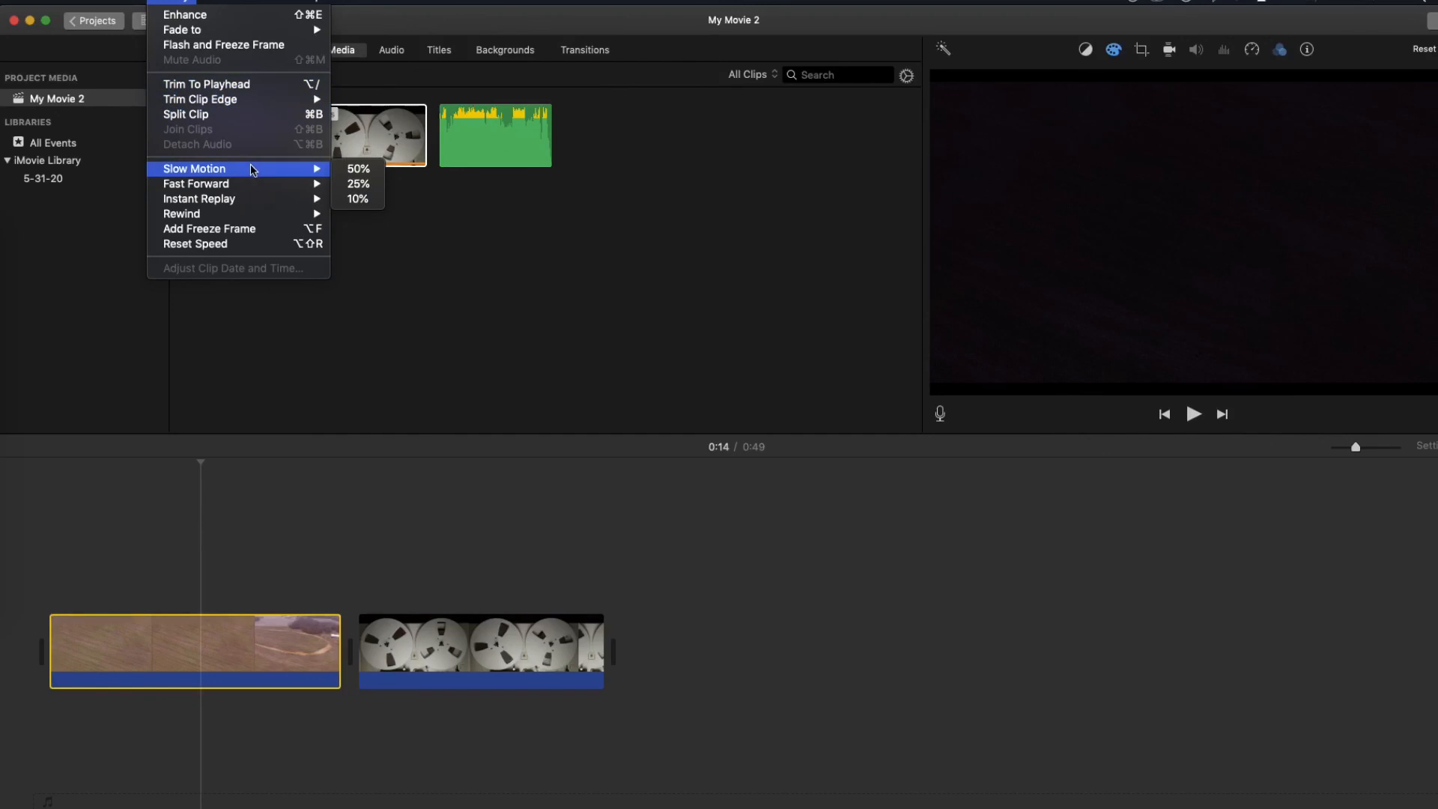
mouse_move(257, 202)
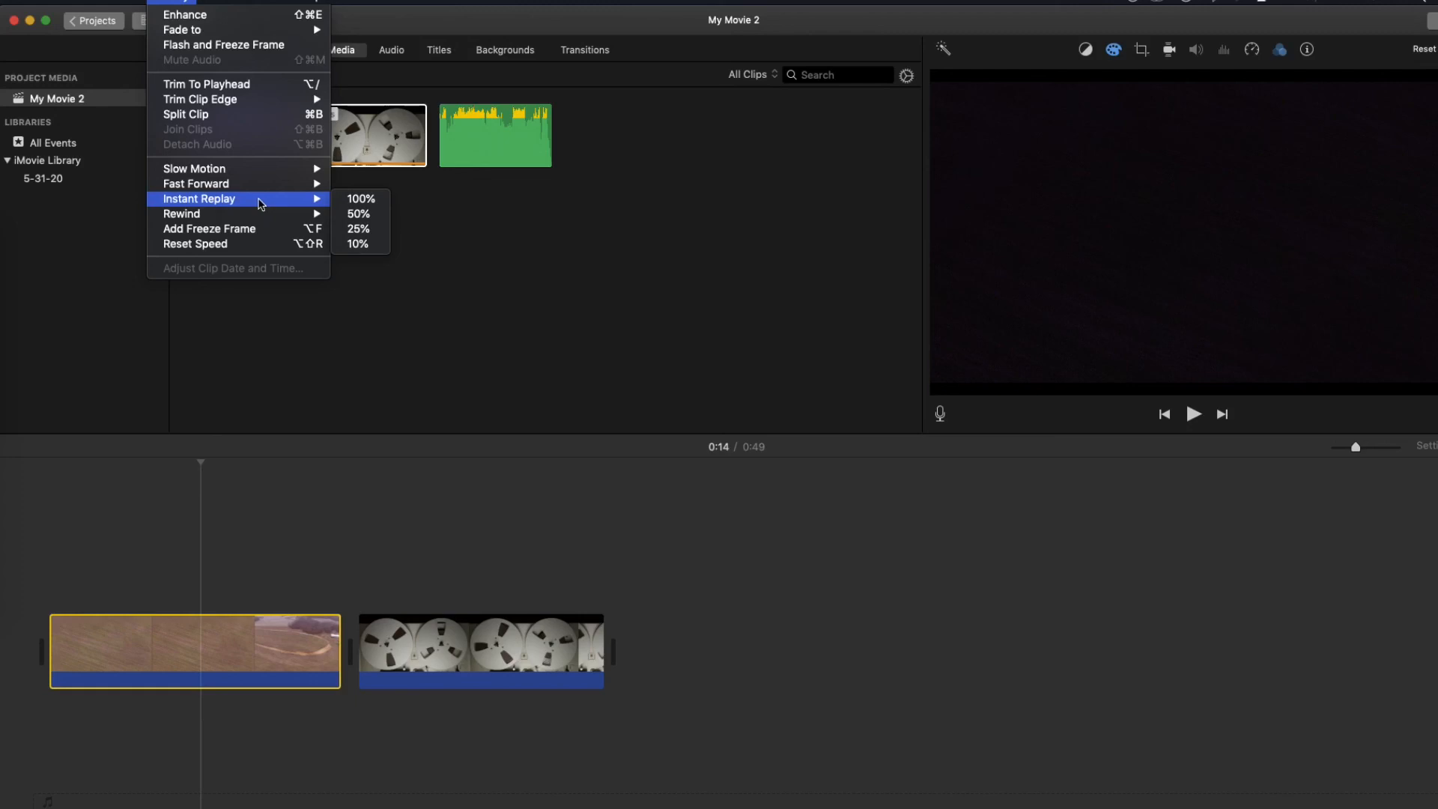
click(358, 214)
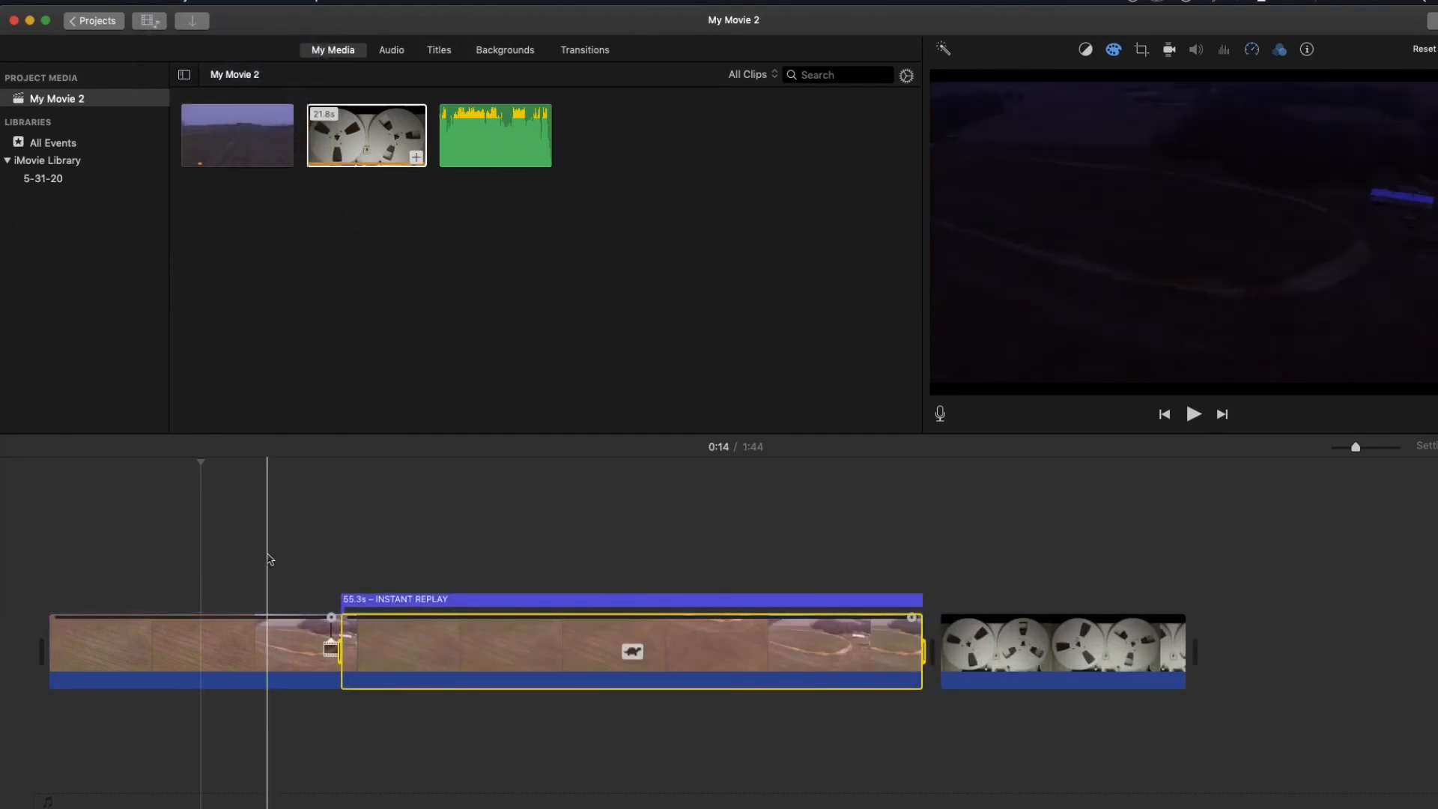
key(space)
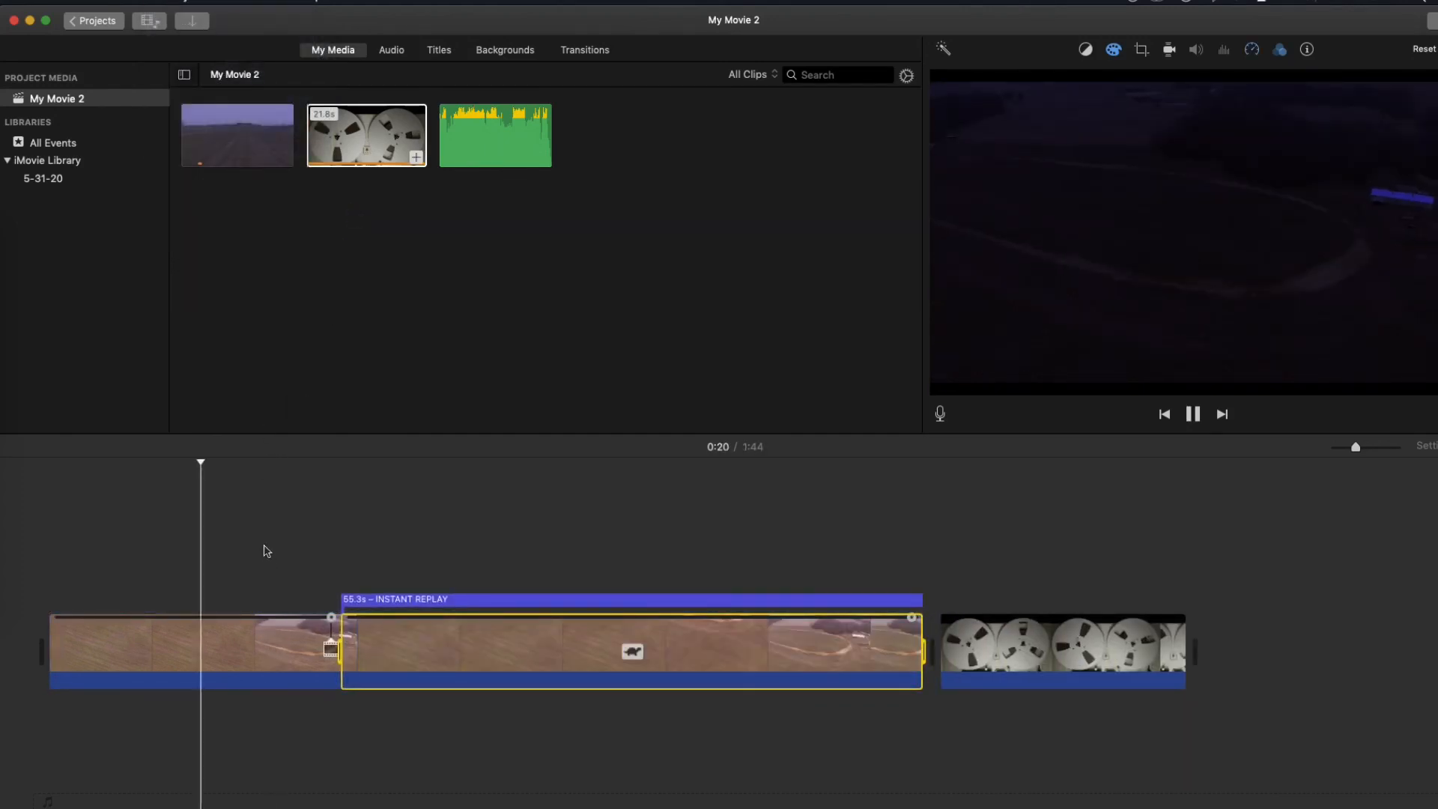
click(267, 552)
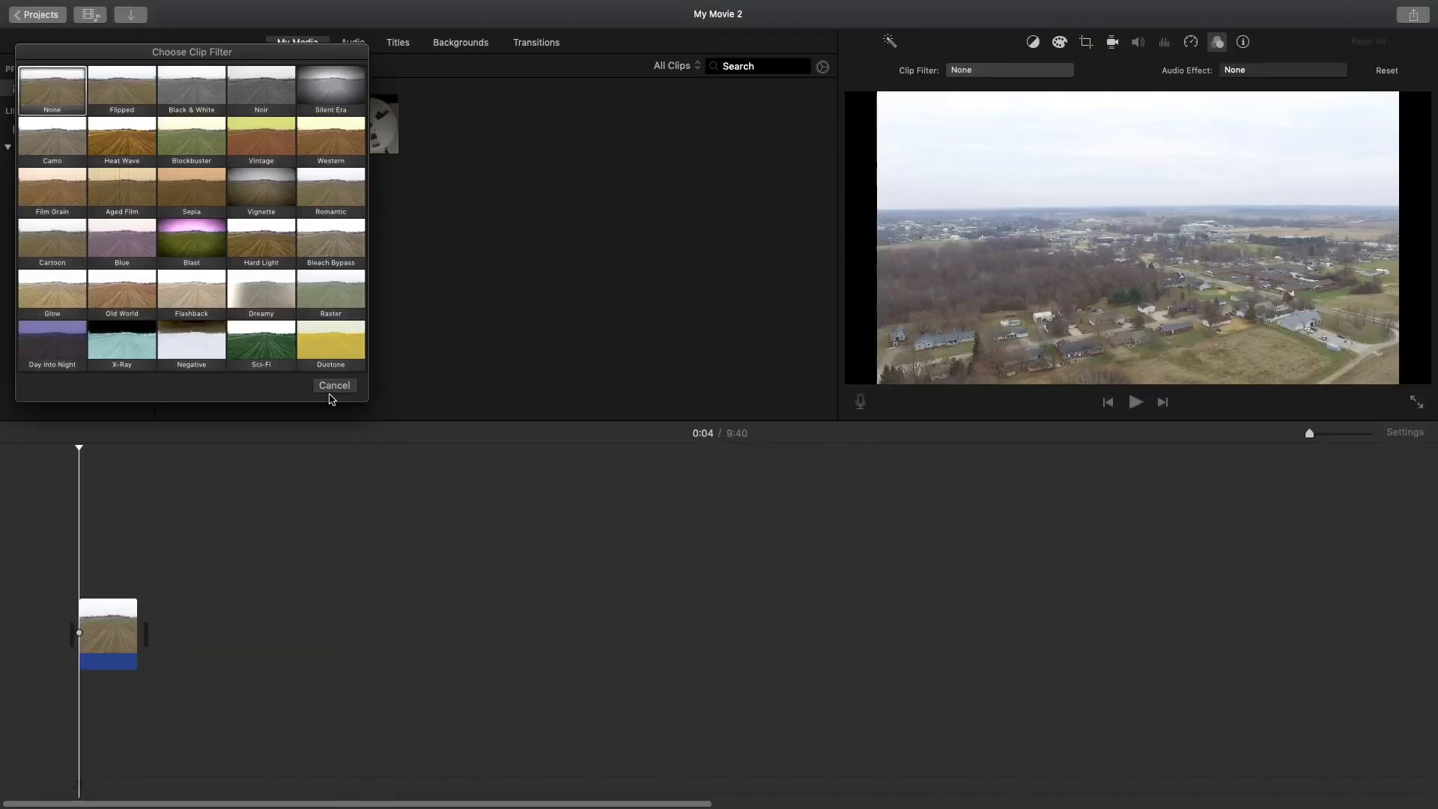
Extend the start of the field clip to include earlier footage and apply the Day into Night clip filter
click(334, 386)
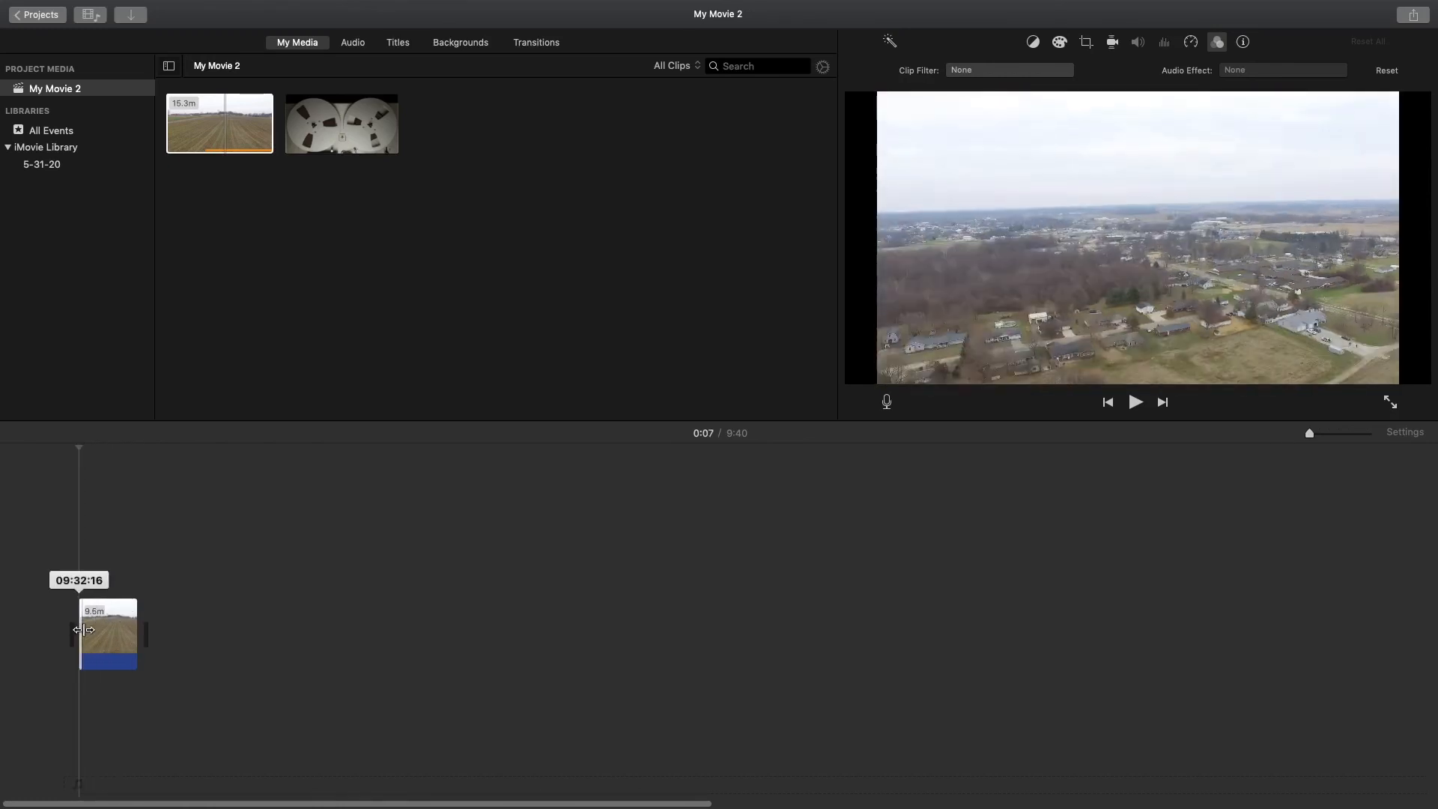
mouse_move(83, 630)
mouse_down()
mouse_move(116, 617)
mouse_move(60, 631)
mouse_up()
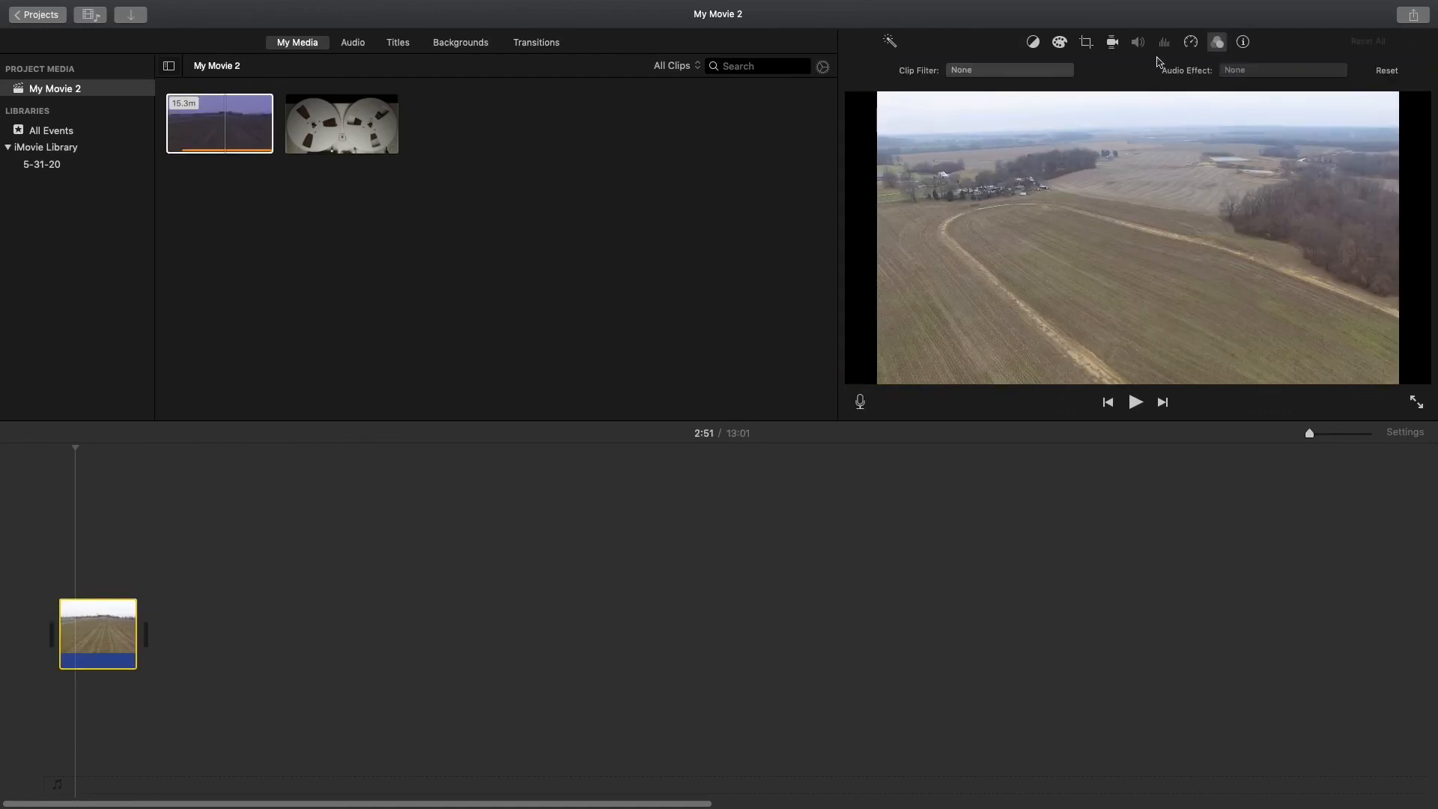
click(1051, 74)
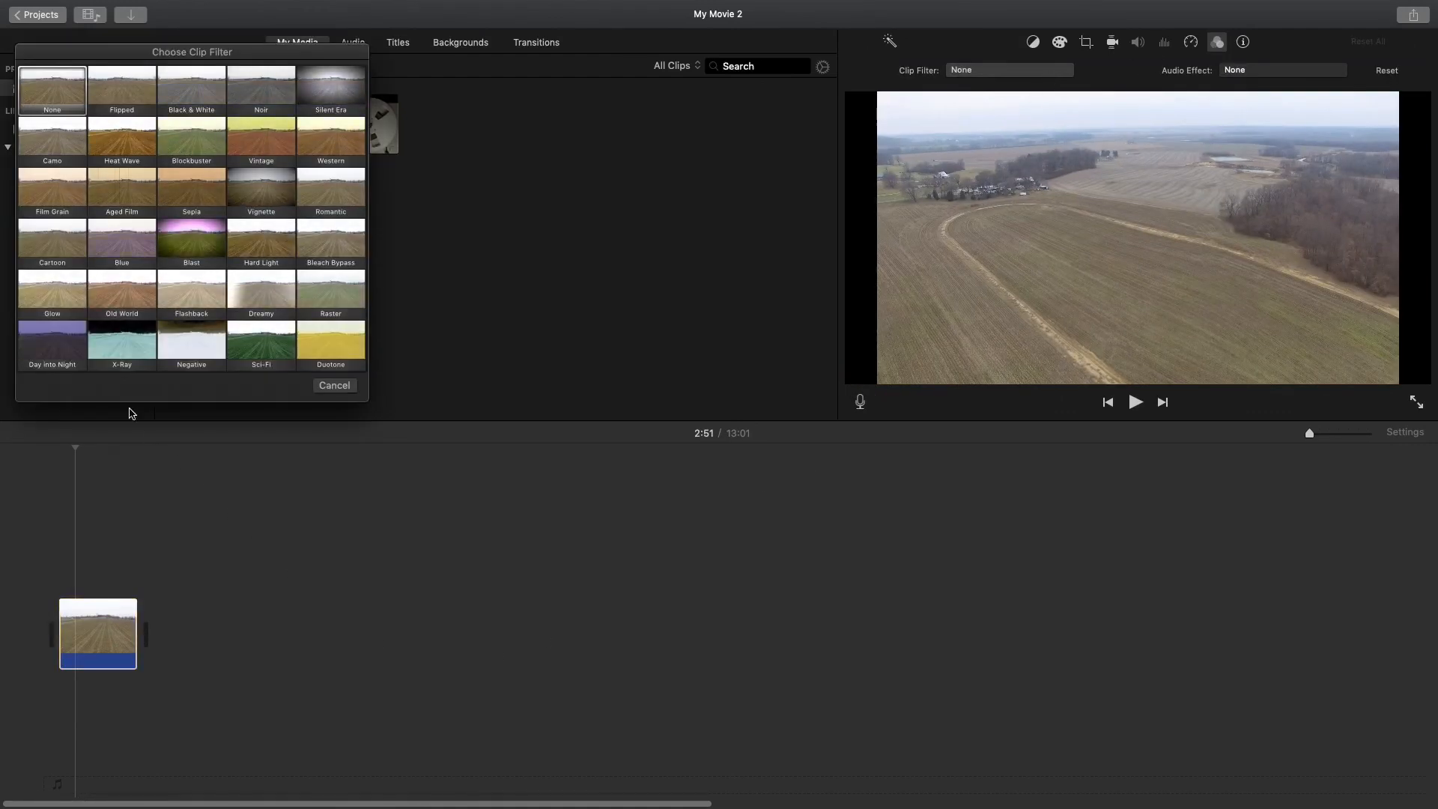
click(53, 346)
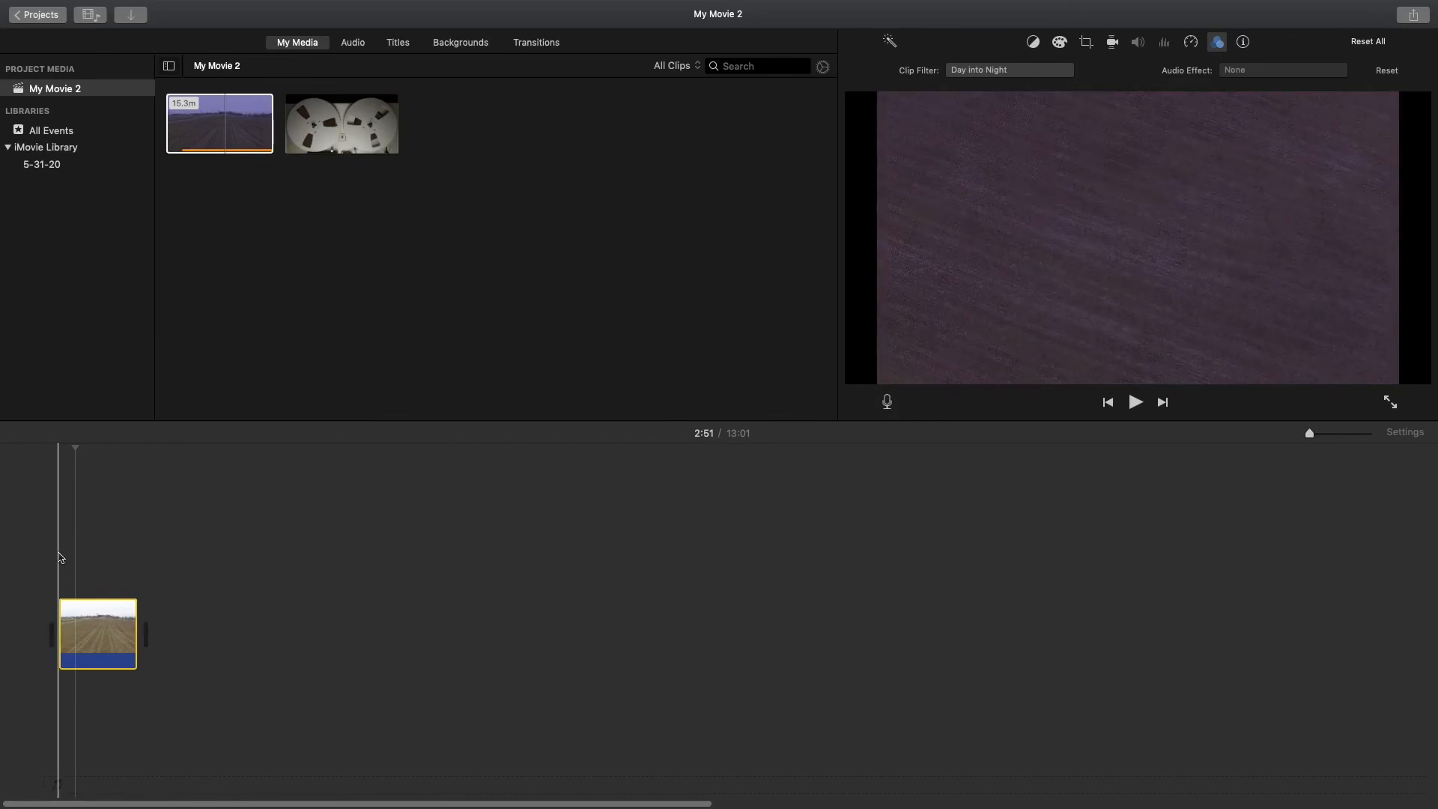
Play the filtered field clip from its beginning with the timeline enlarged, and pause near 0:16
click(60, 558)
key(space)
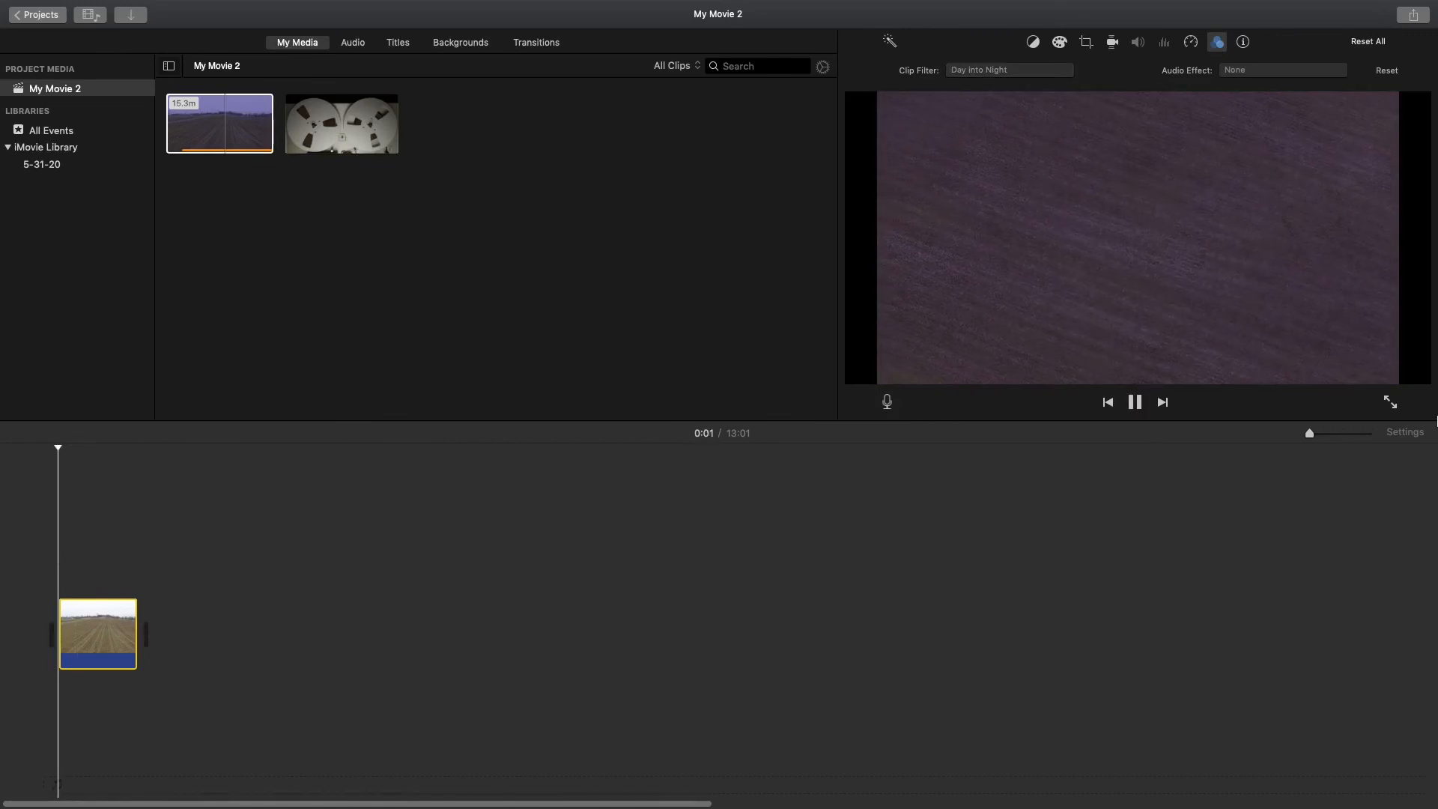
drag(1311, 433, 1331, 433)
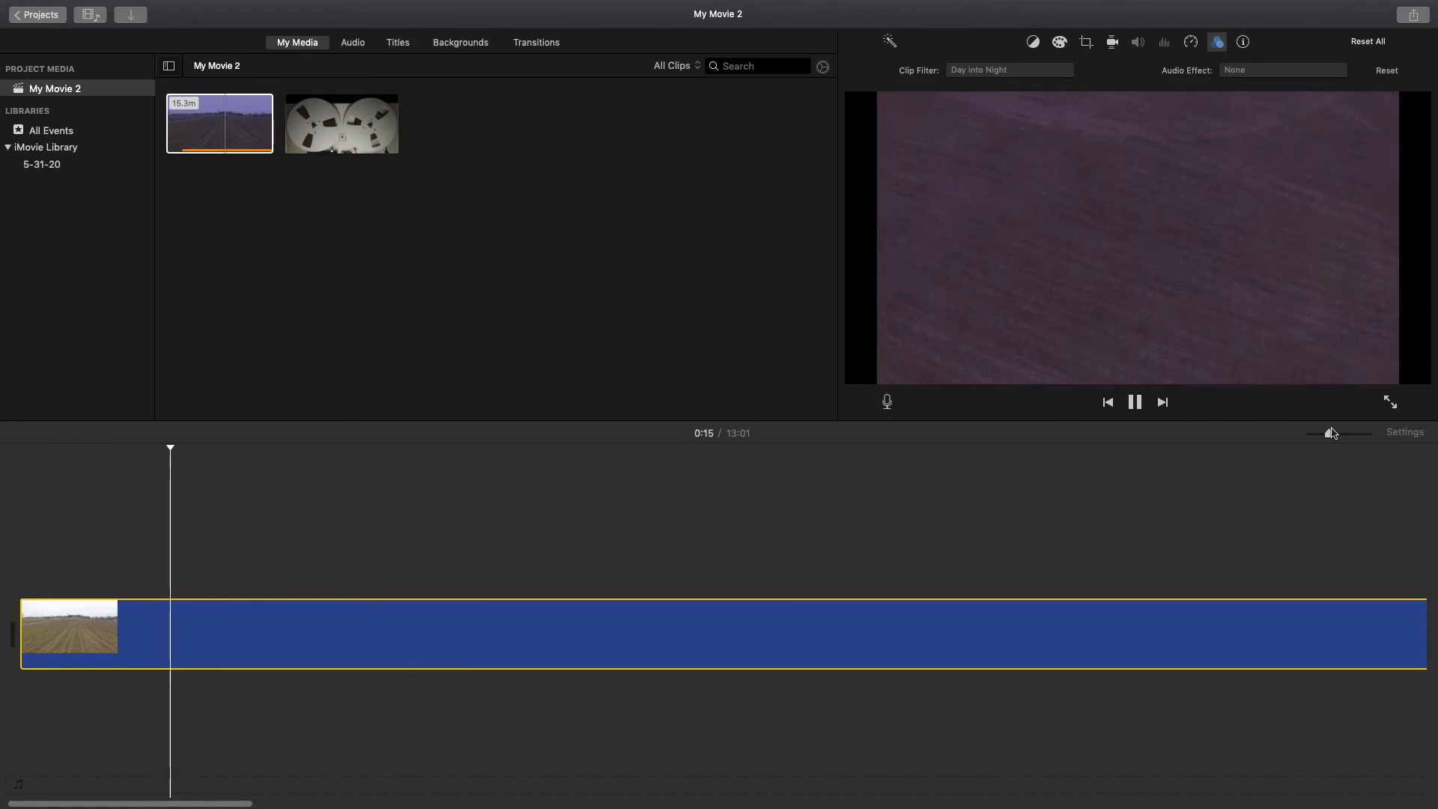
key(space)
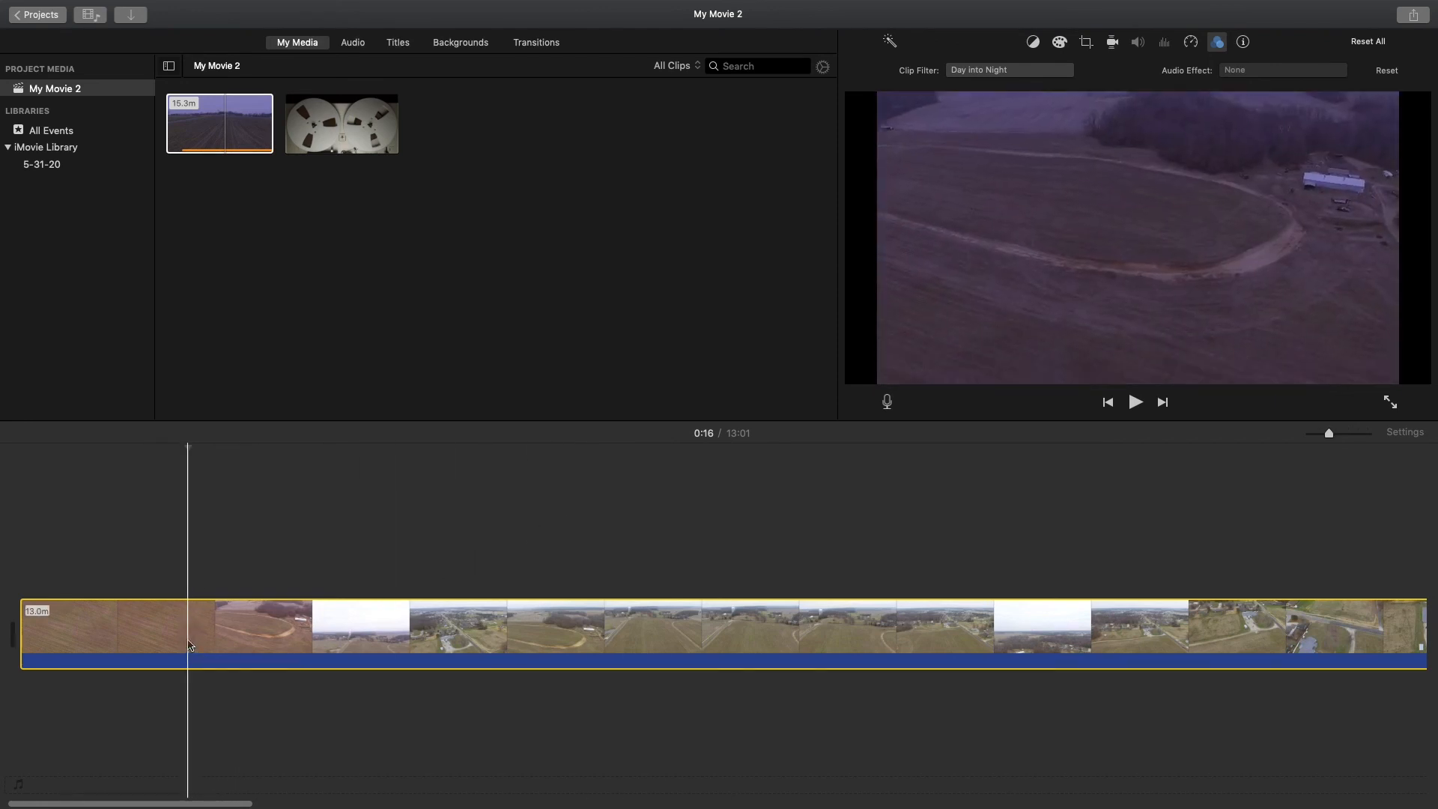
Split the field clip at 0:16 and delete the section after the split
right_click(189, 653)
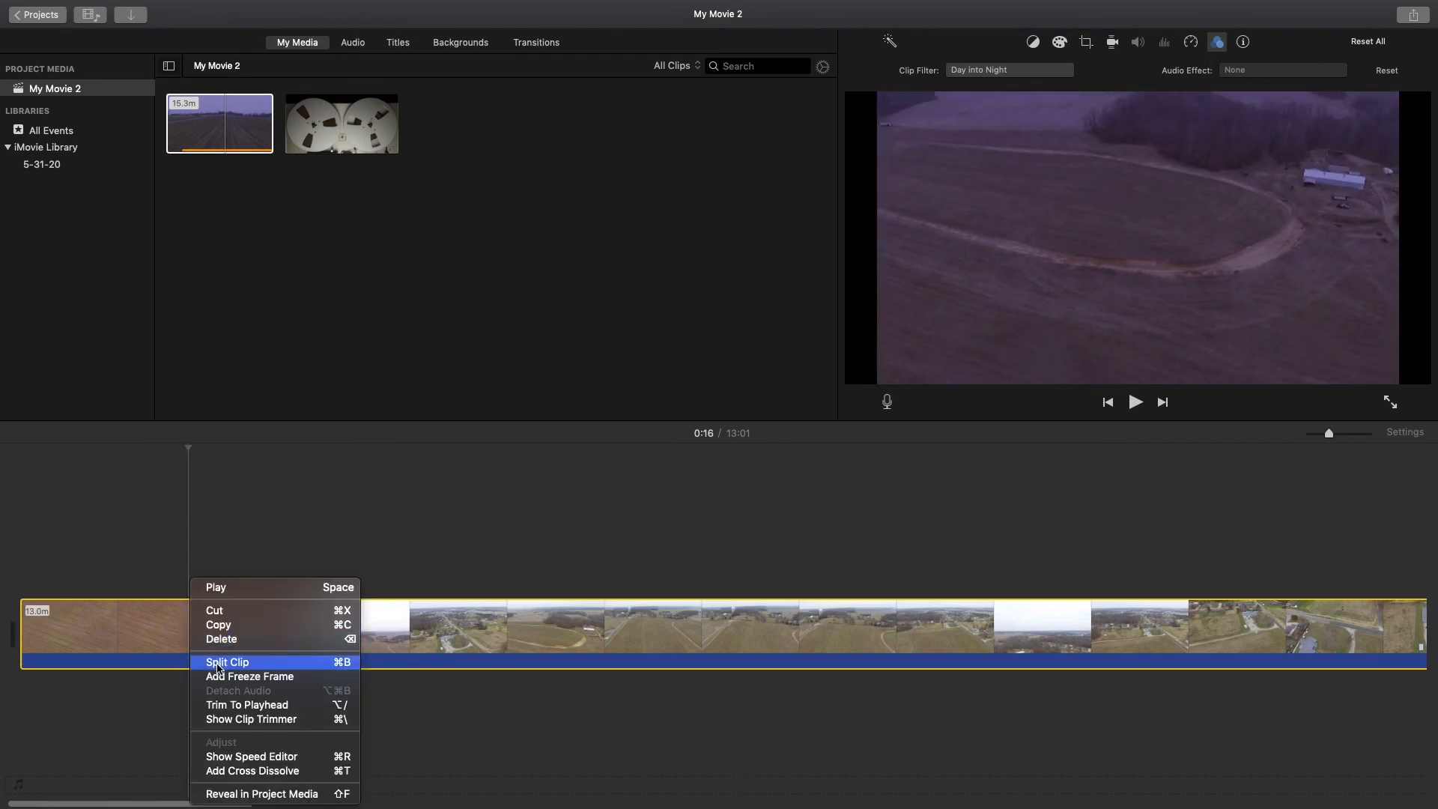
click(217, 661)
right_click(296, 643)
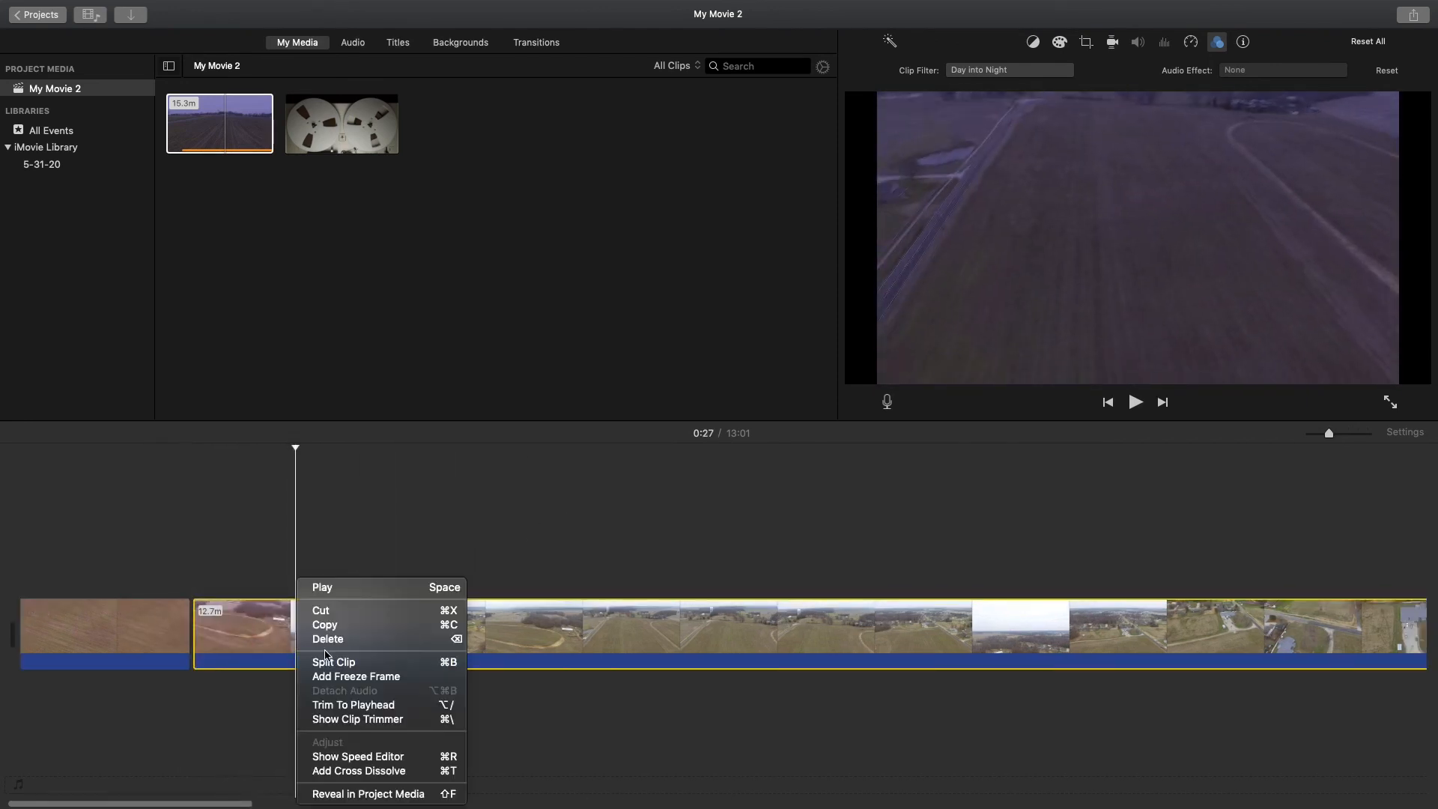
click(328, 639)
Open color correction for the remaining field clip and strongly increase its contrast
click(136, 622)
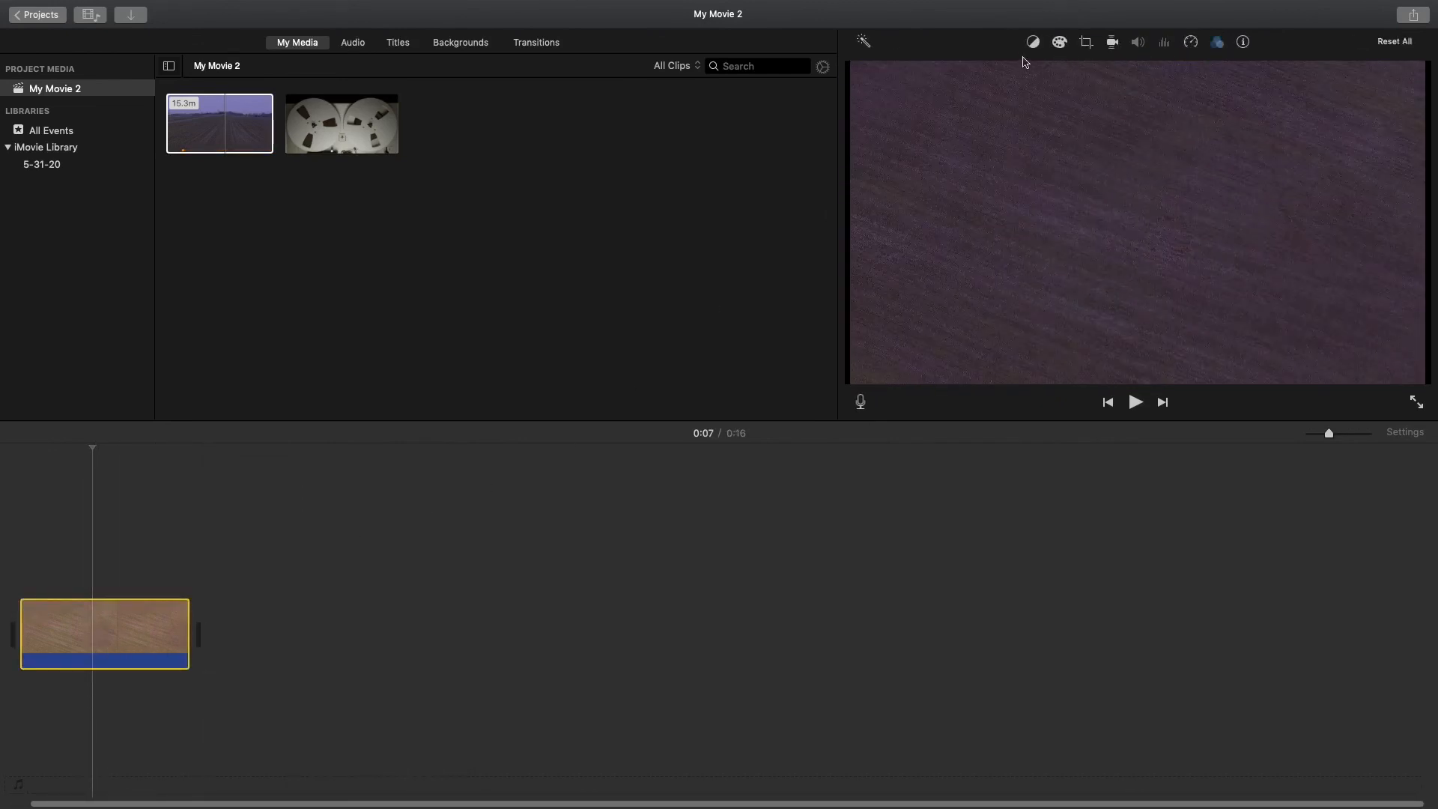
click(1033, 43)
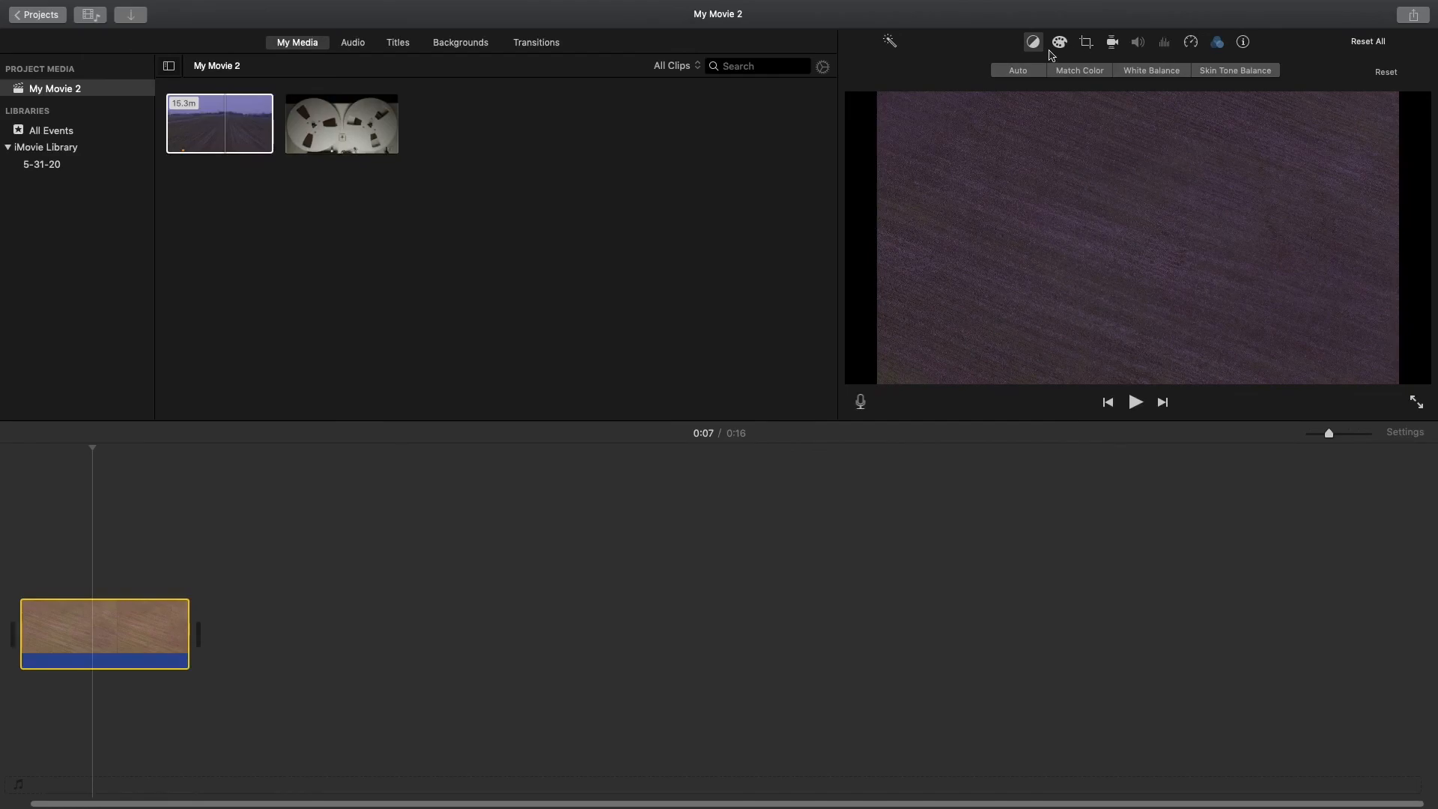
click(1059, 42)
drag(1092, 74, 1078, 75)
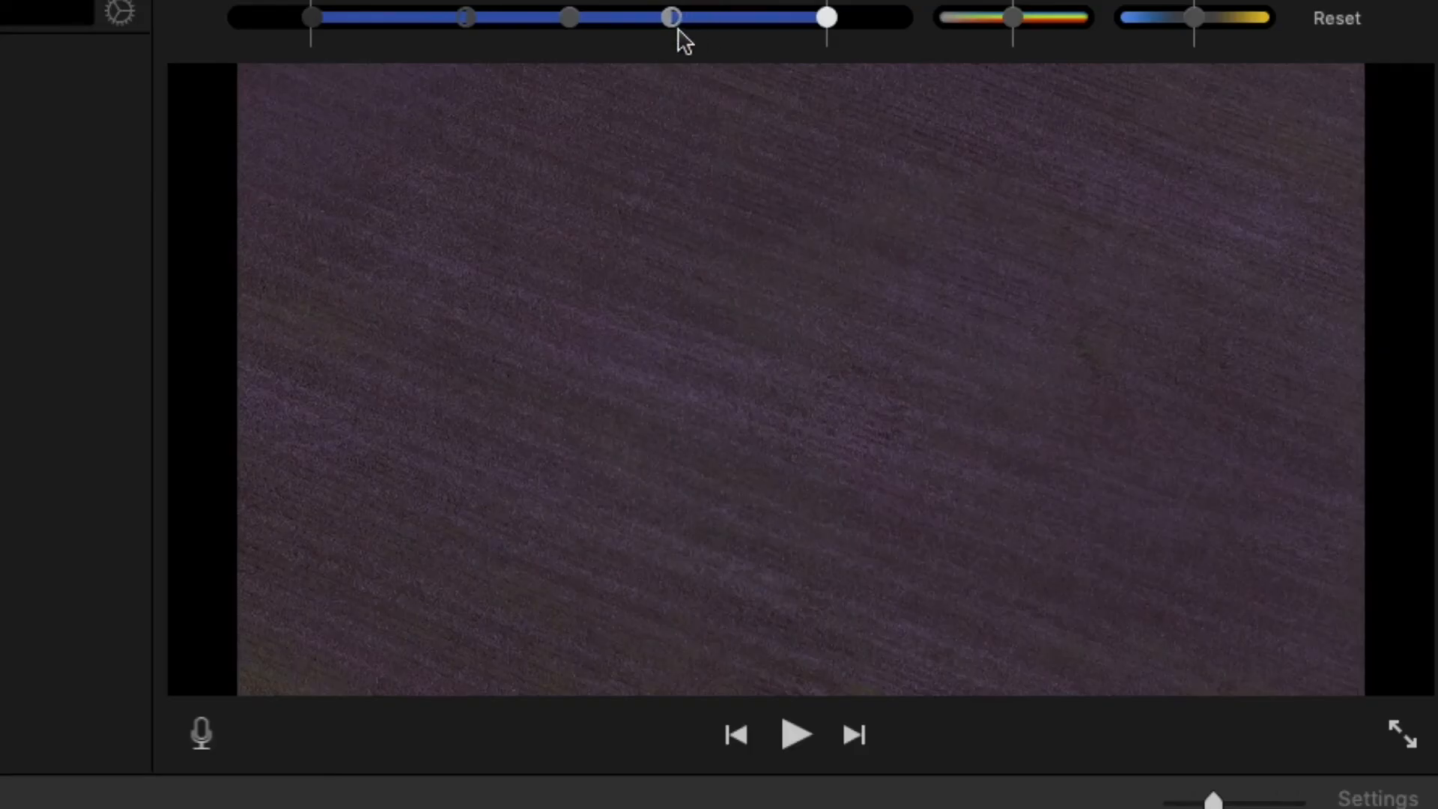
drag(681, 38, 821, 38)
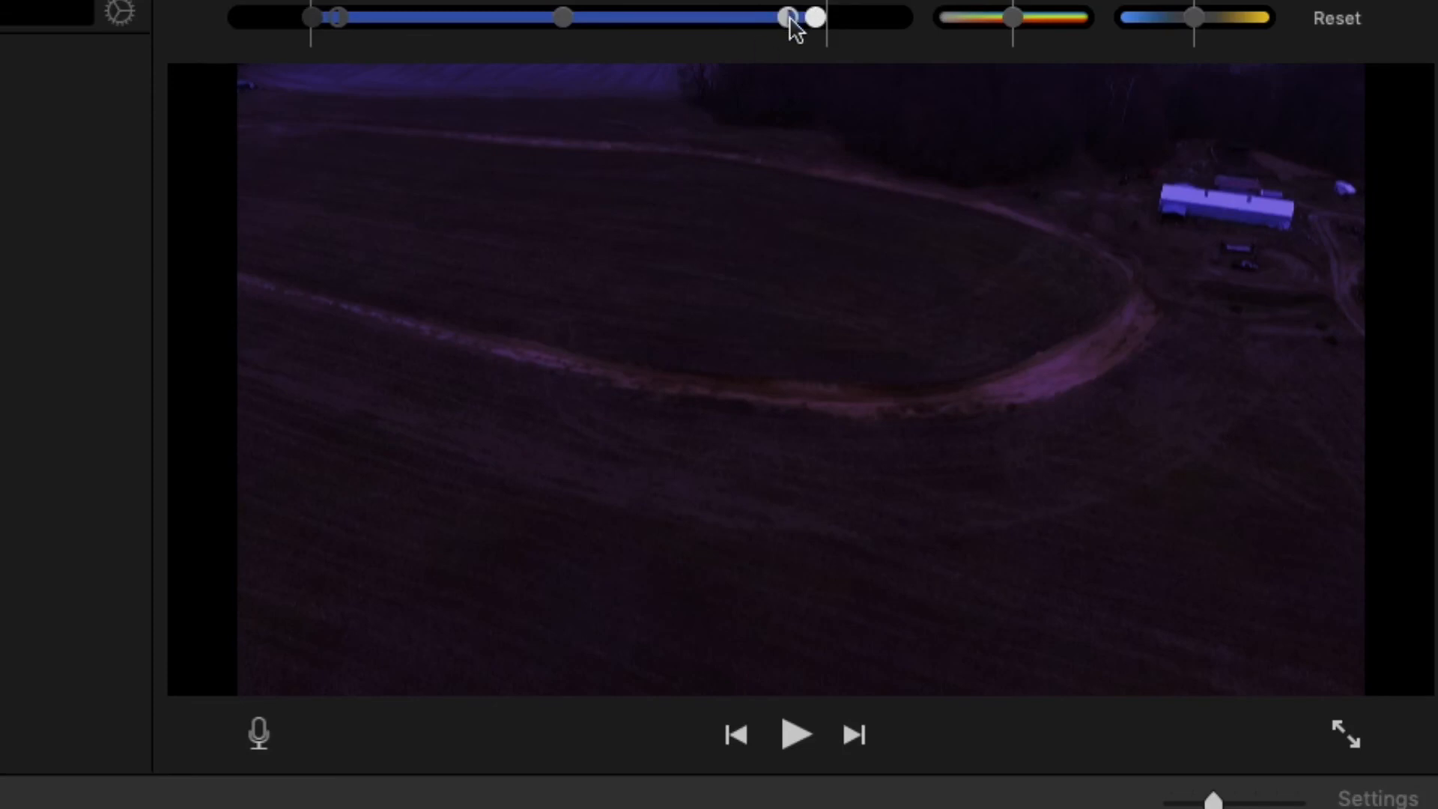
Darken the field clip's midtones, adjust its highlights down and back up near their original level, and play the result
drag(790, 19, 585, 51)
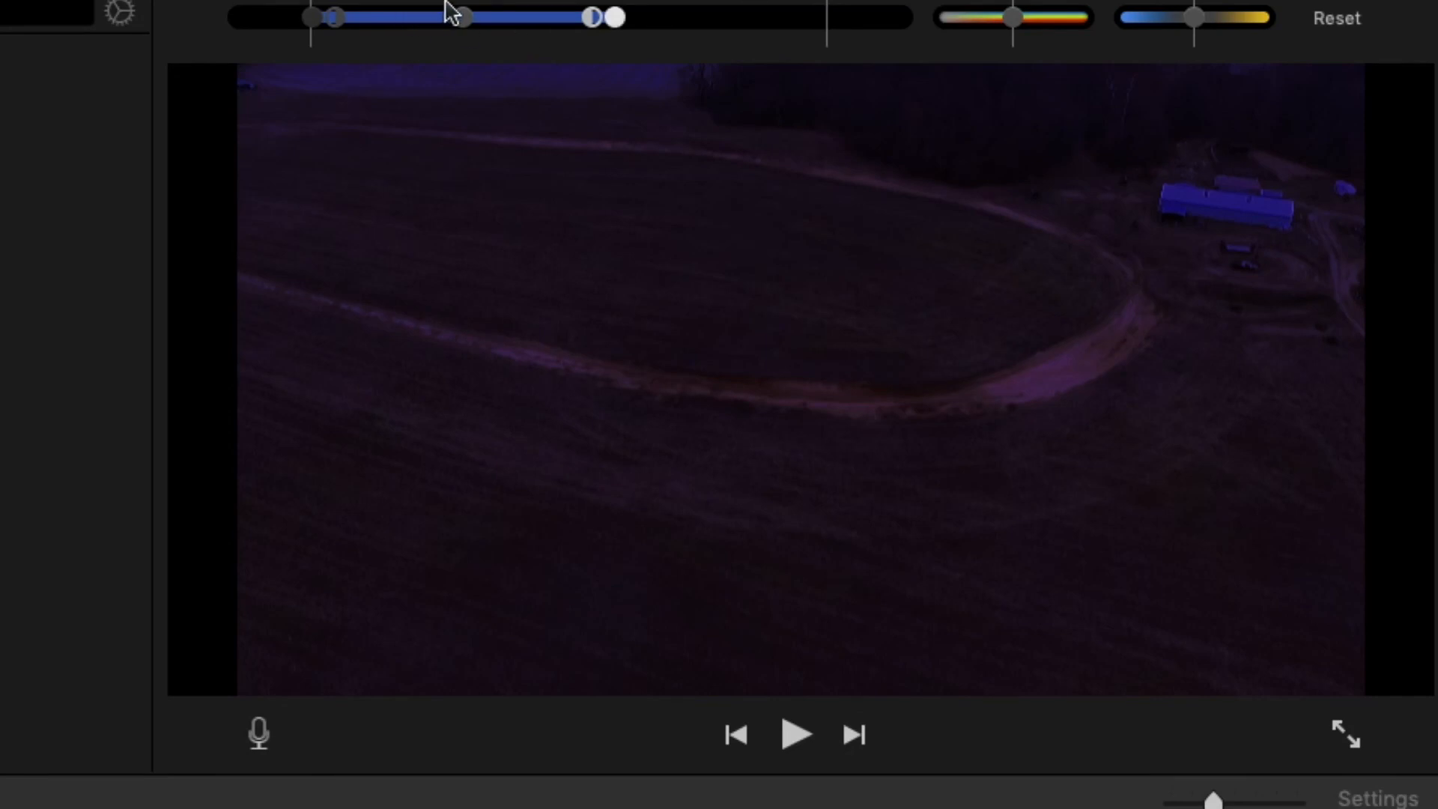
drag(465, 15, 388, 26)
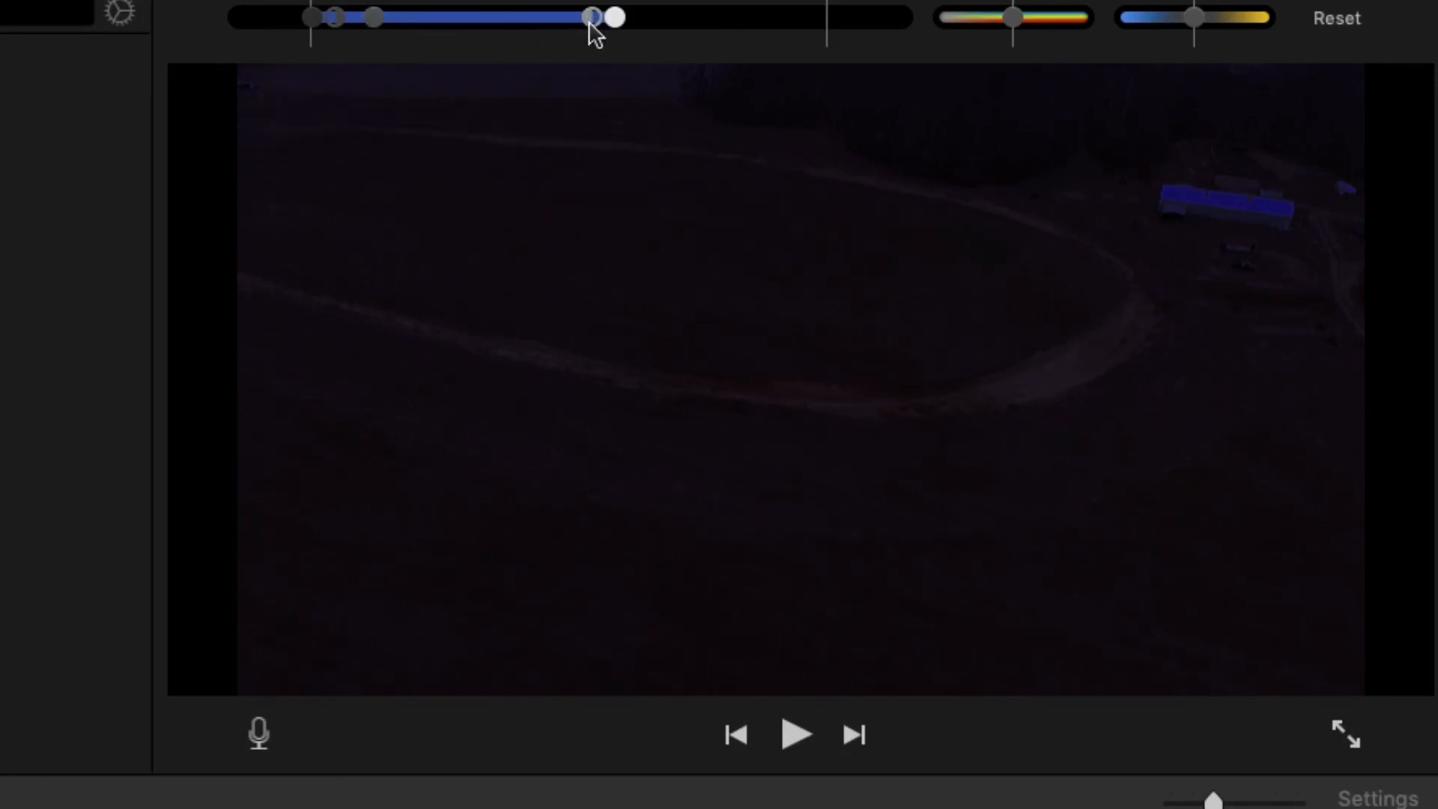
drag(589, 24, 550, 26)
drag(592, 26, 811, 35)
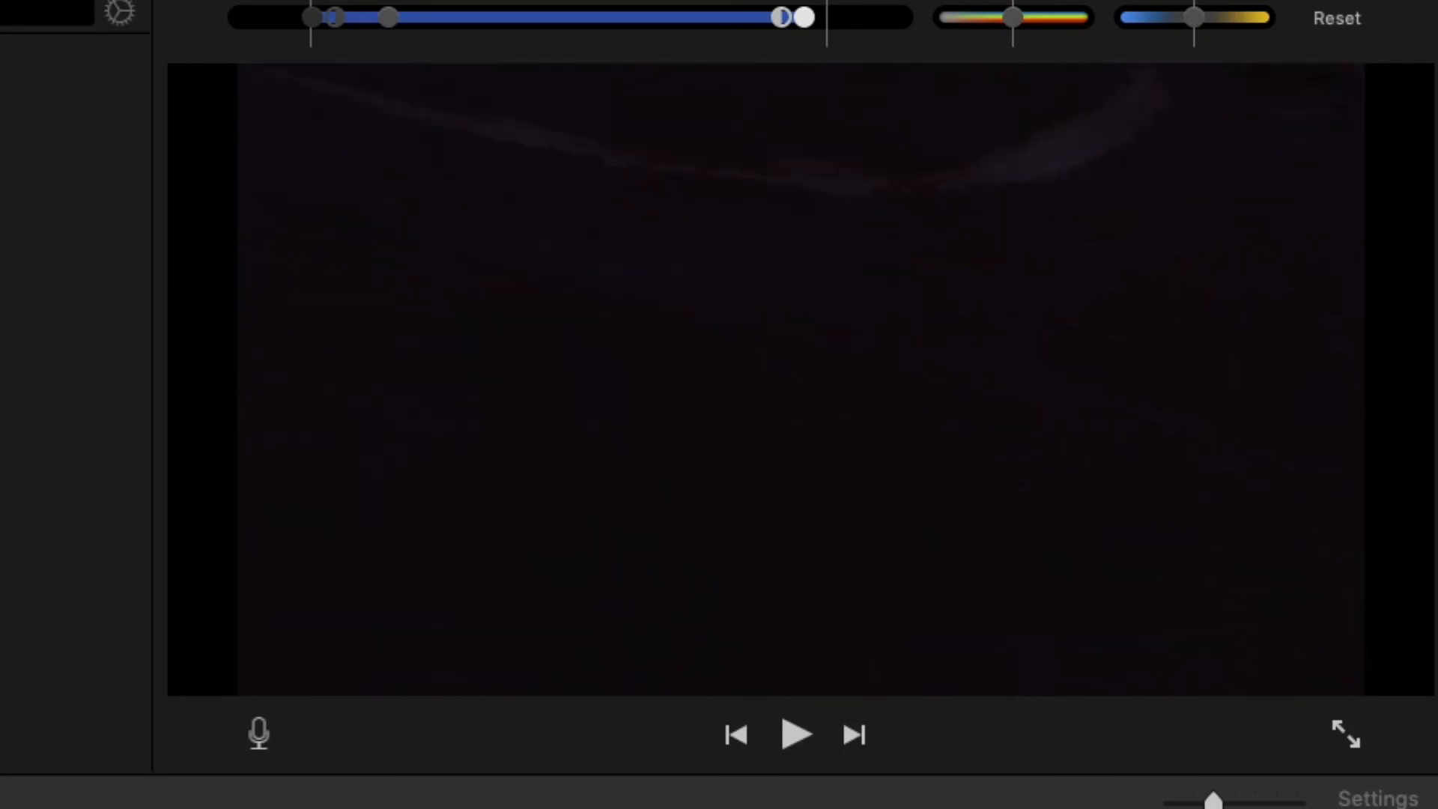
key(space)
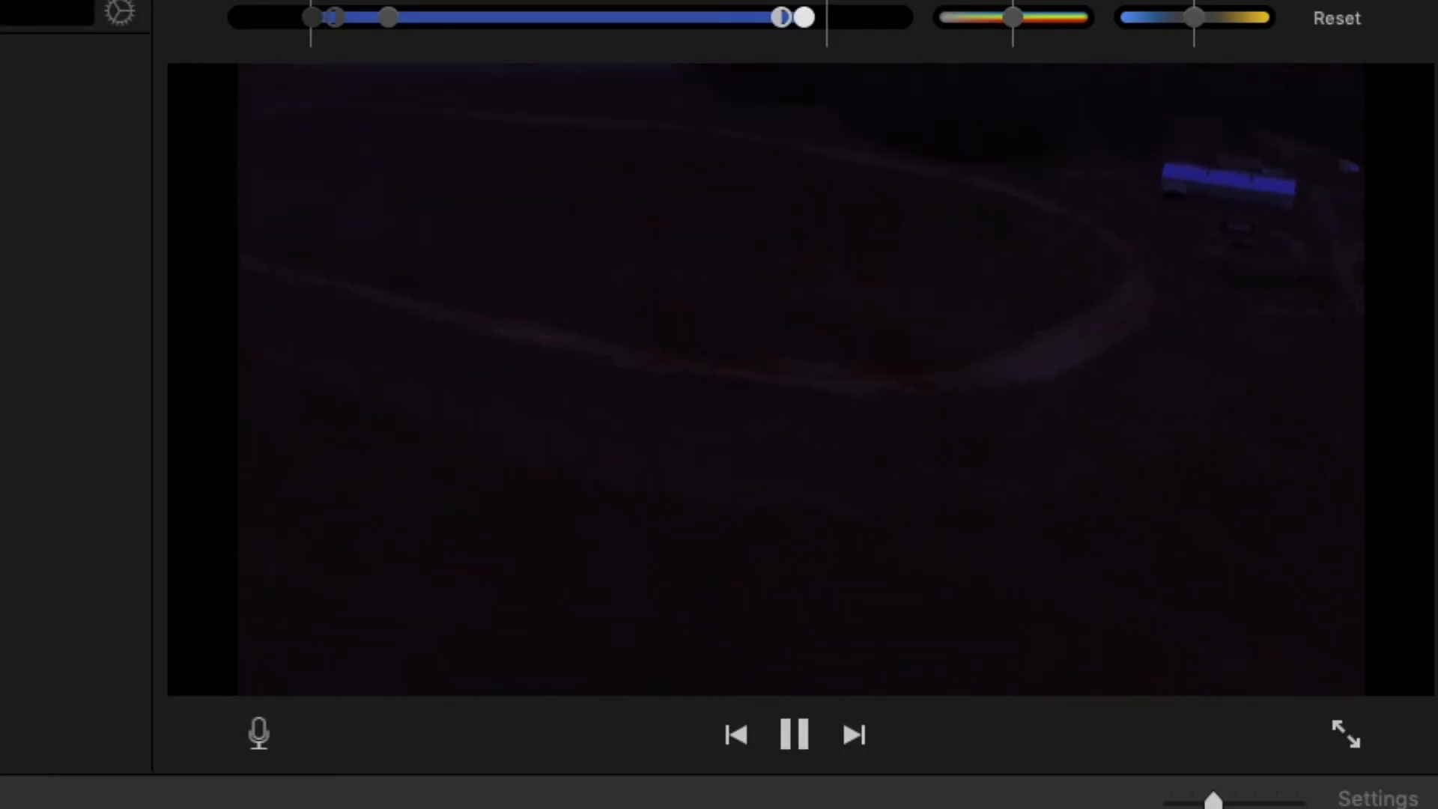
Pause the field clip, split it at the playhead, and briefly play back the footage around the split
key(space)
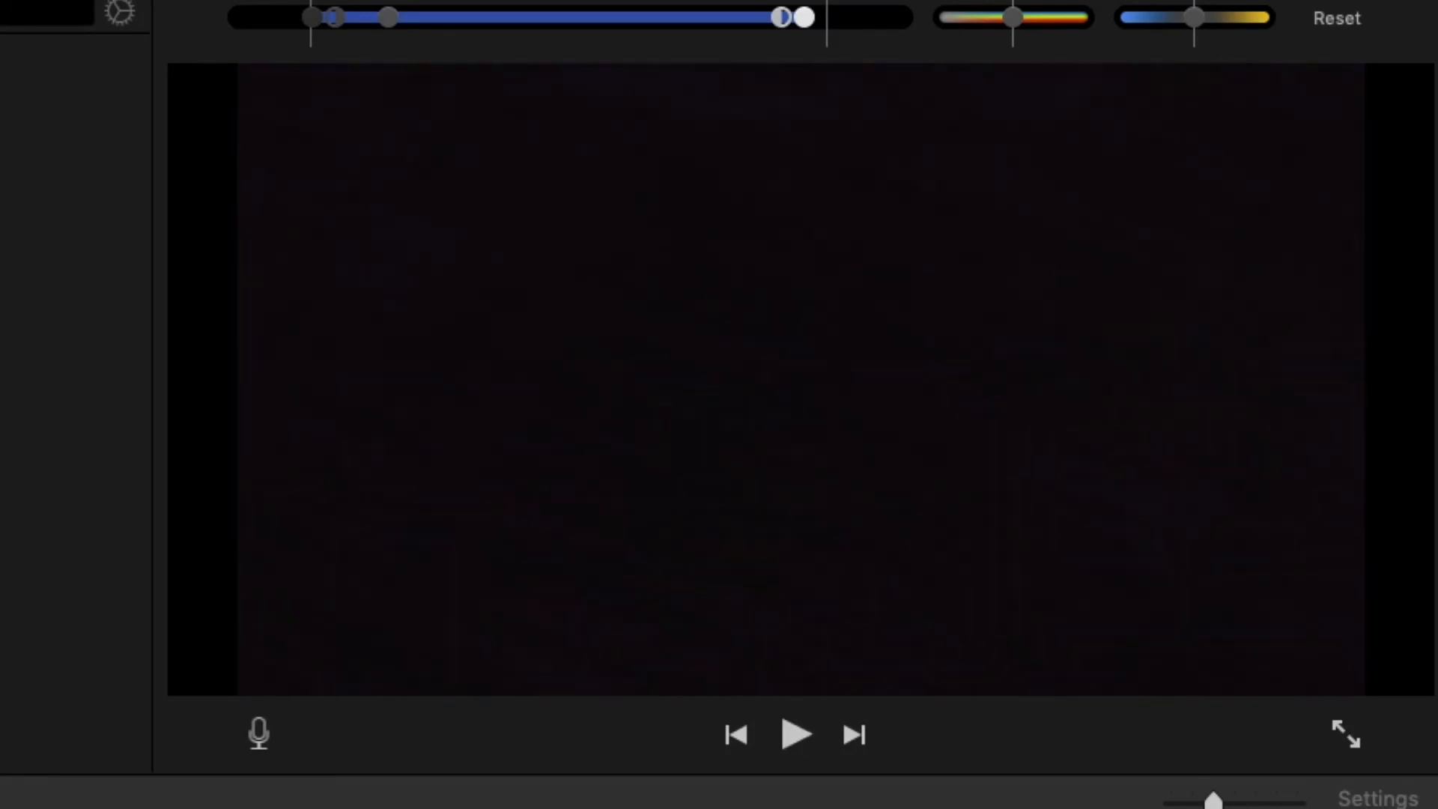
key(super+b)
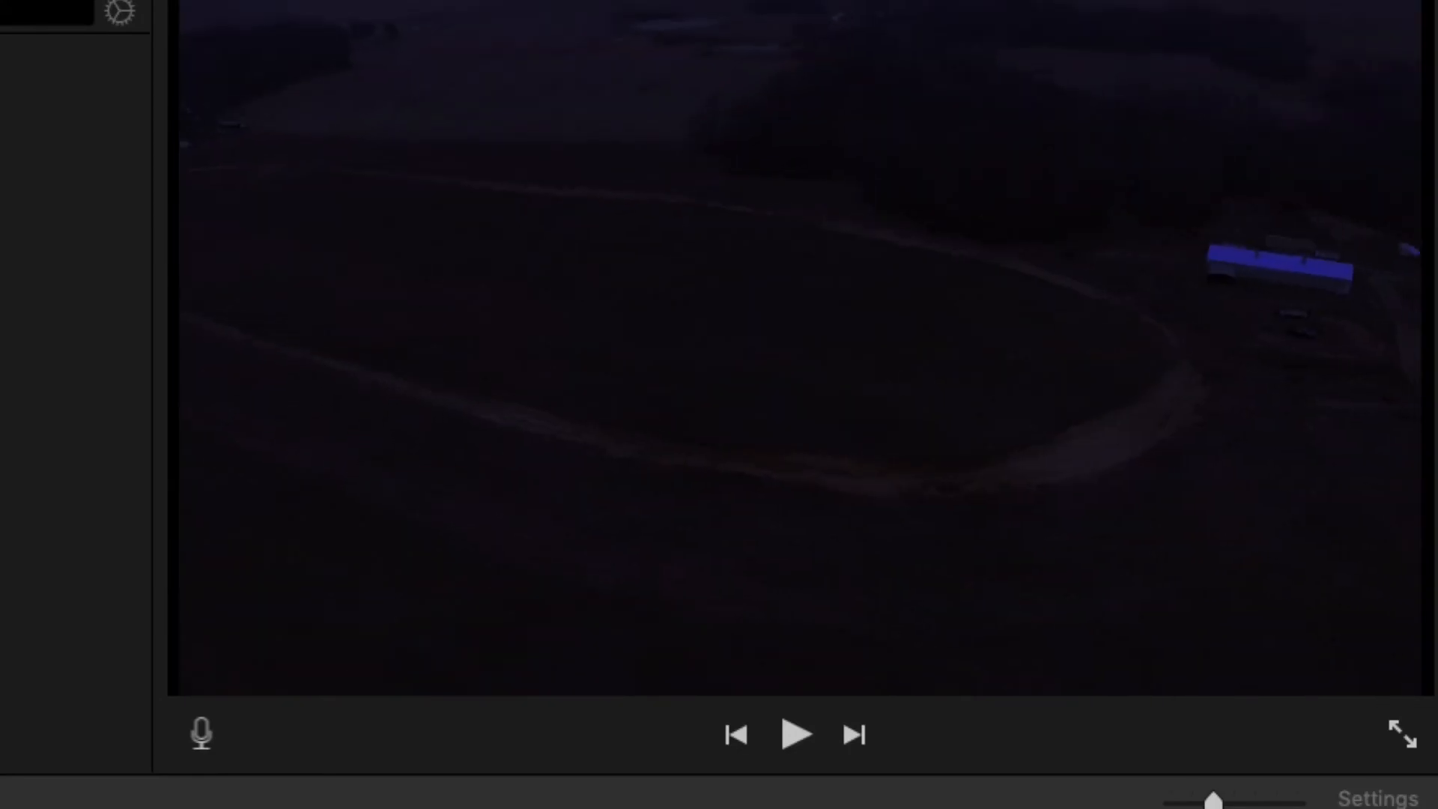
key(space)
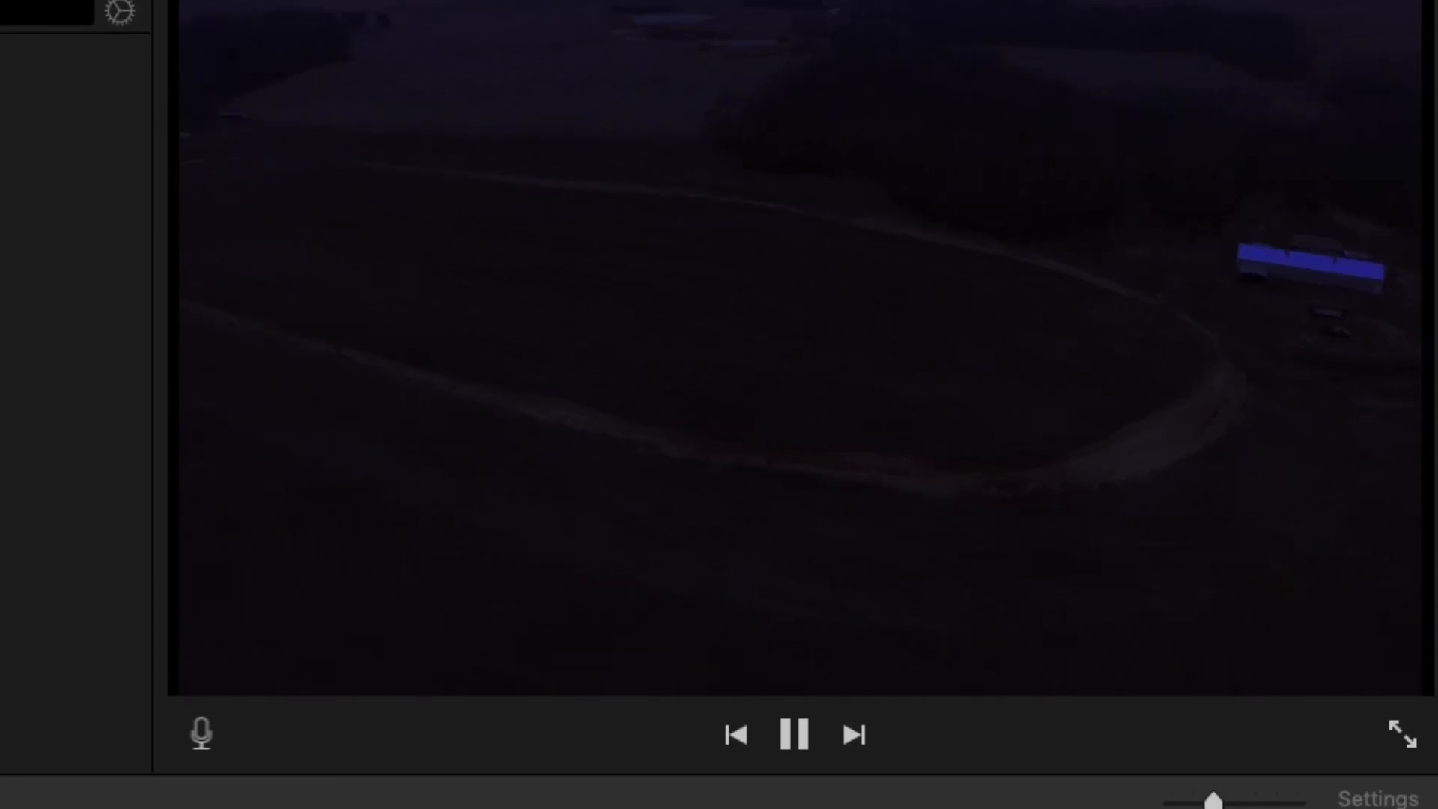
key(space)
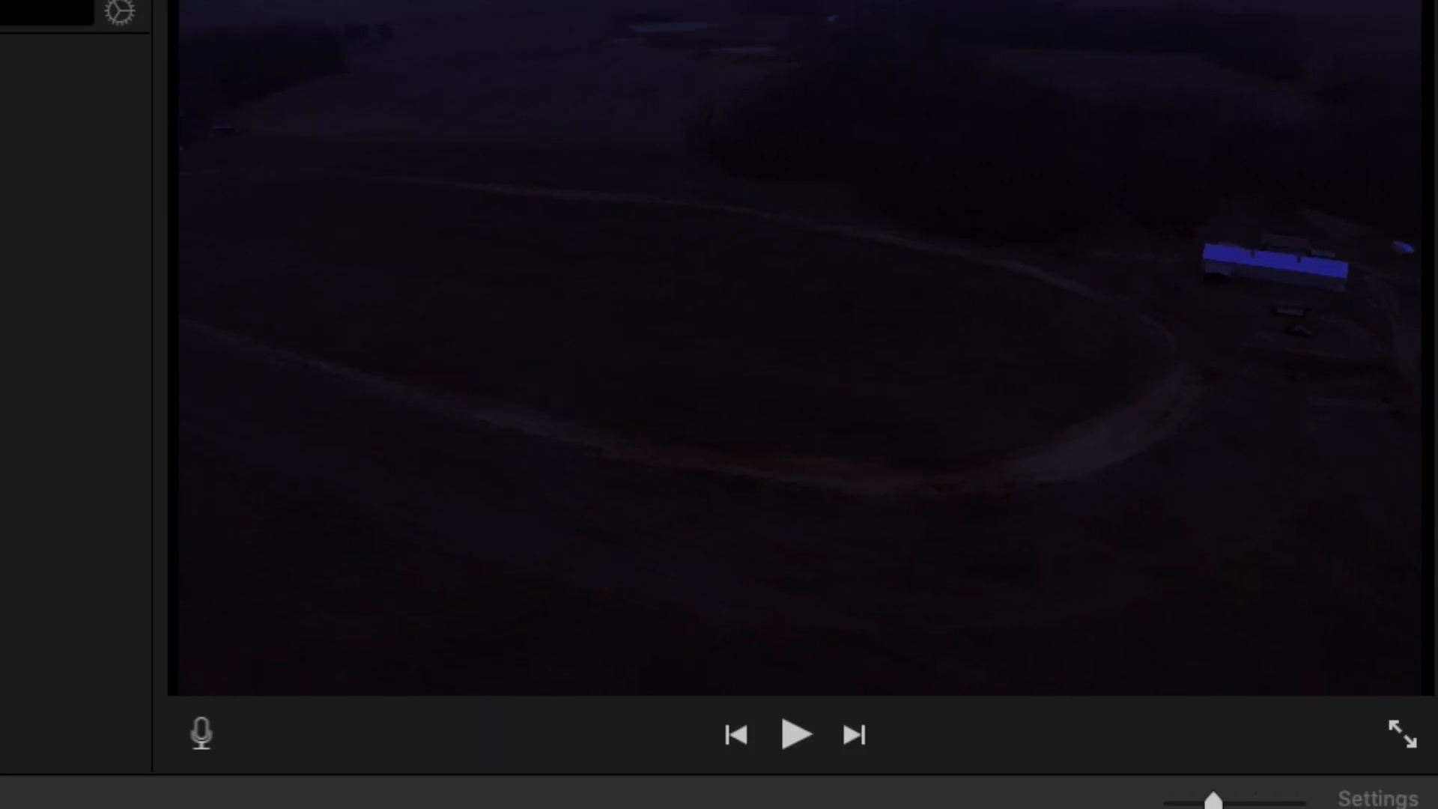
Reopen color correction for the field clip, shift its temperature strongly warmer, and bring it back to about neutral
click(659, 1)
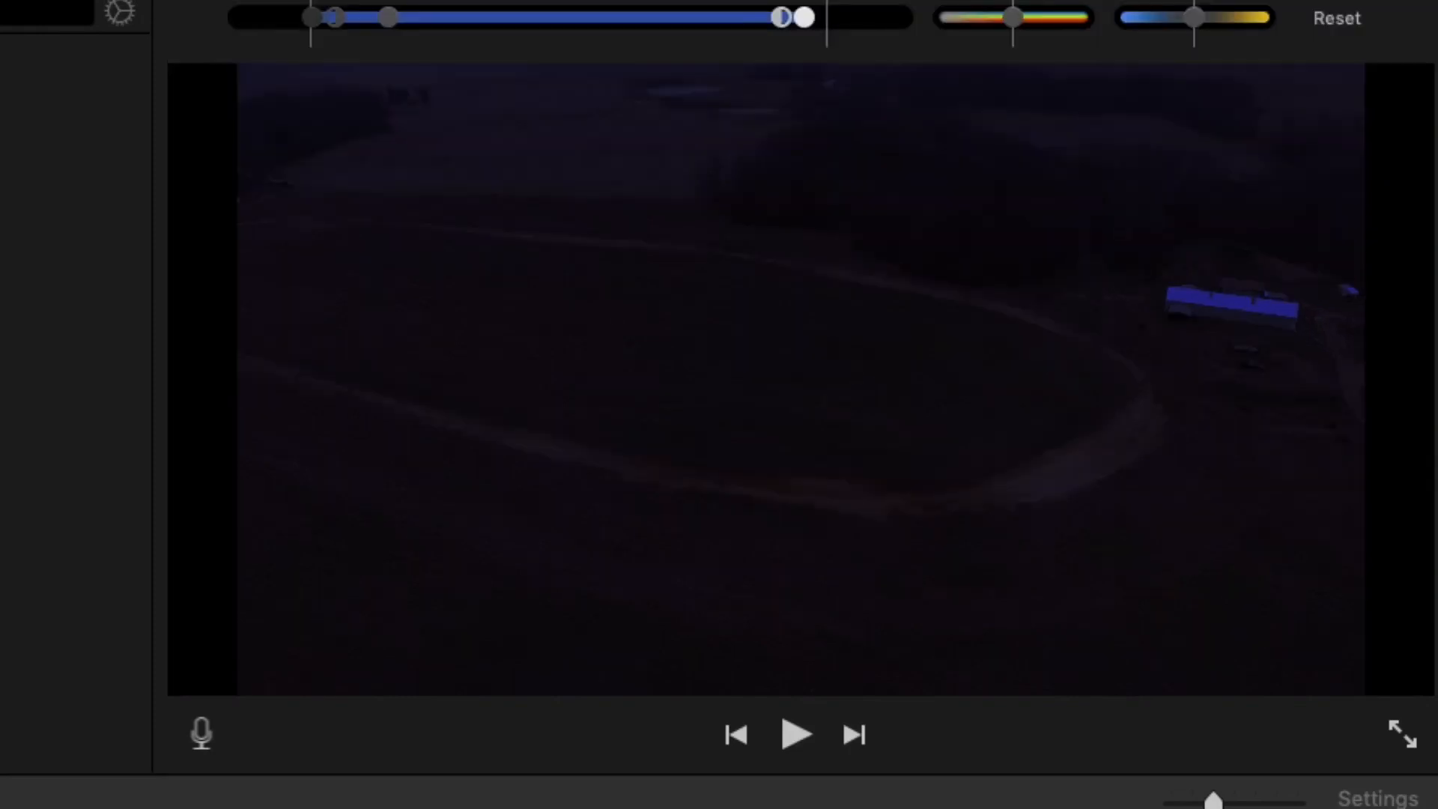
drag(1198, 21, 1303, 24)
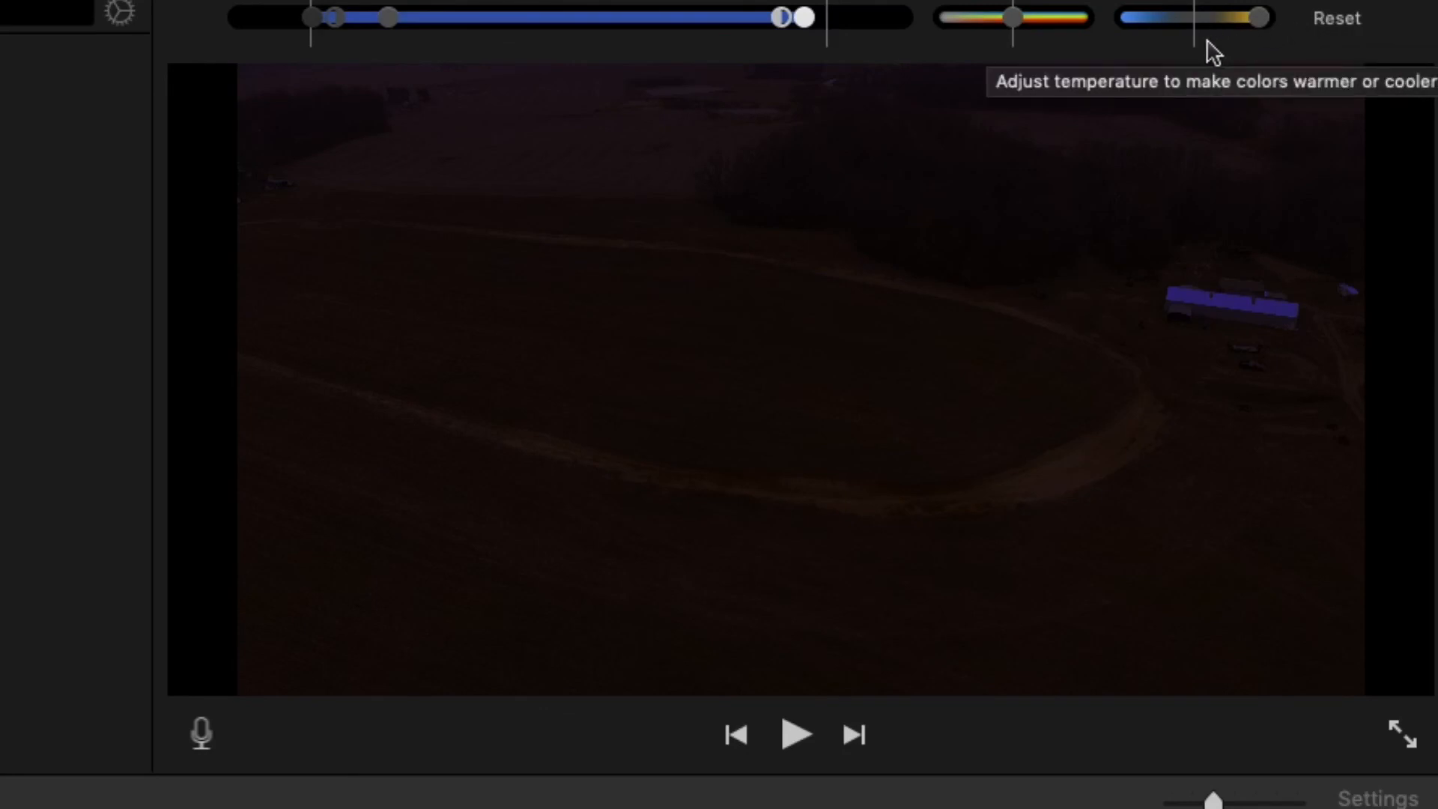
drag(1255, 25, 1197, 33)
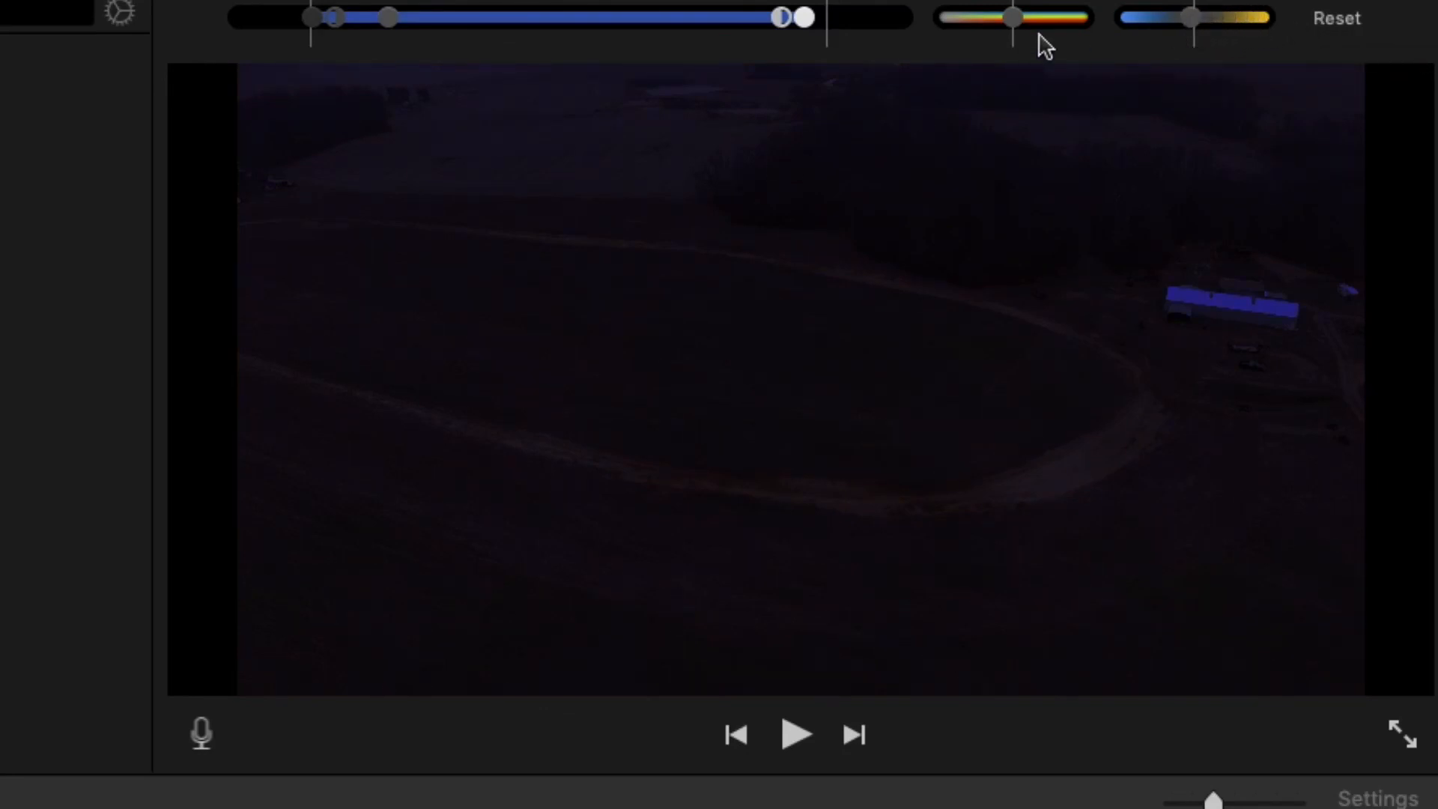